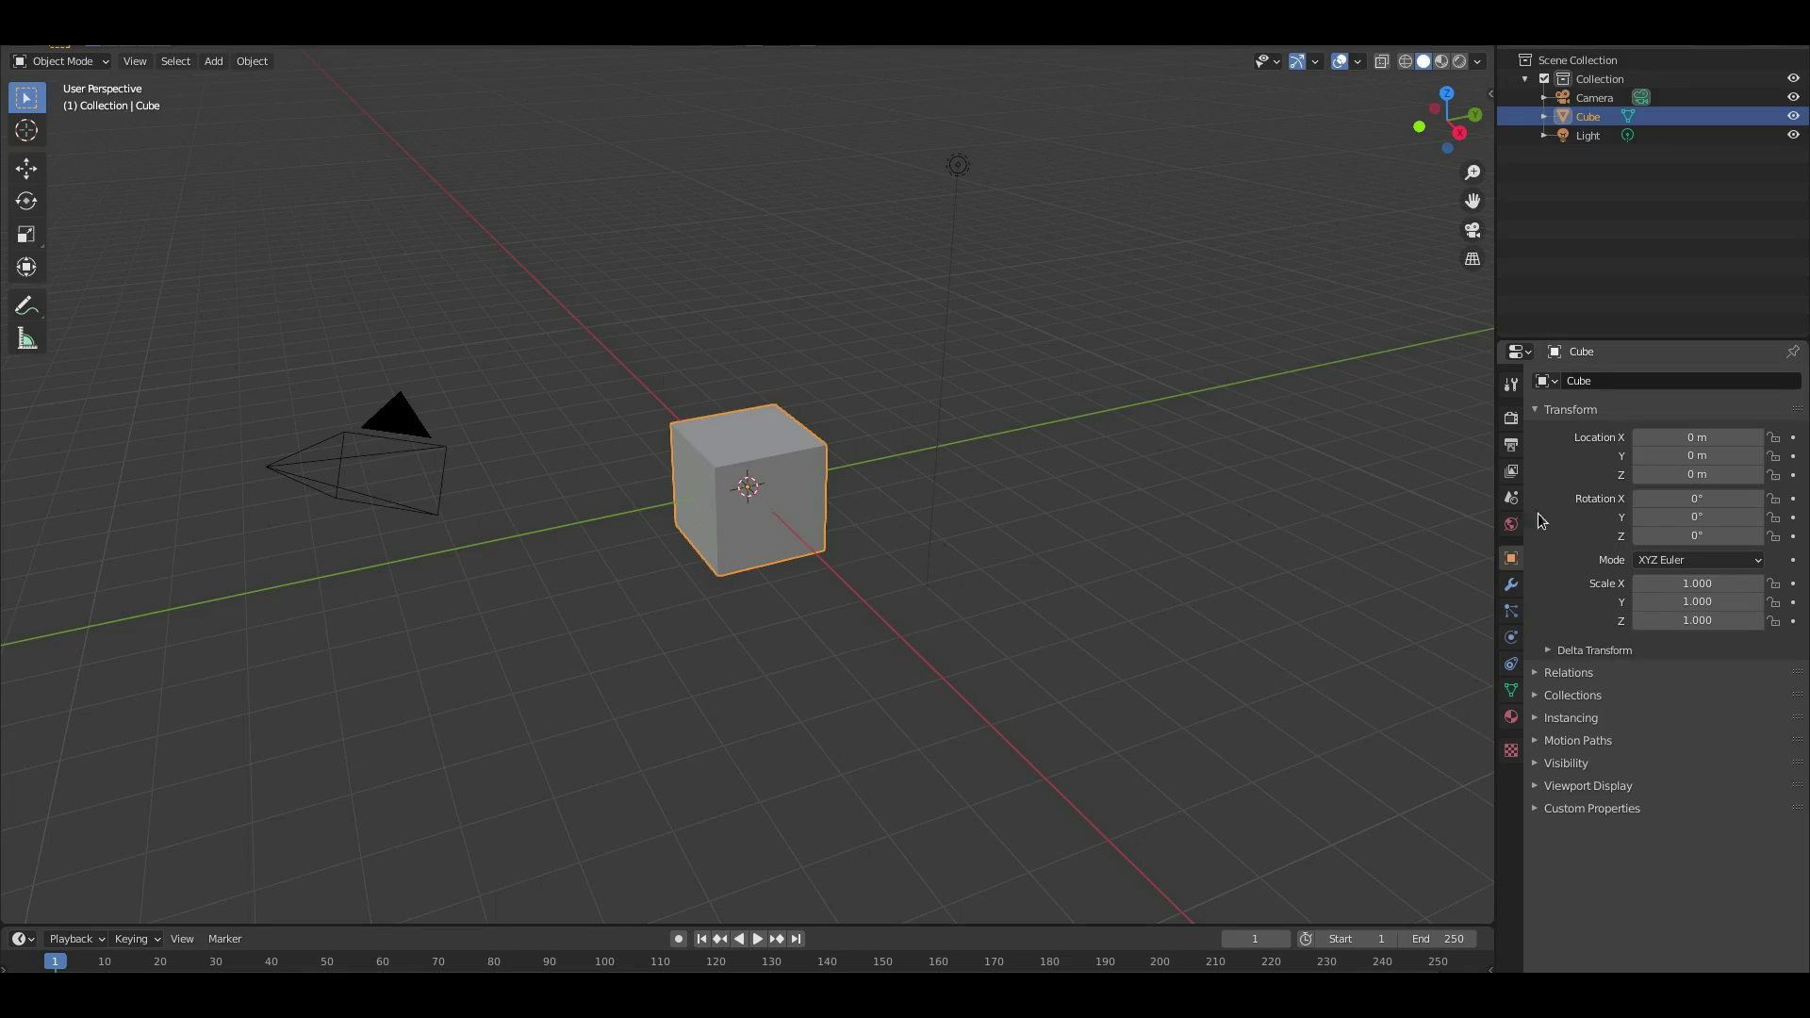
# - Browse the Eevee render, output, view layer passes and scene settings
pyautogui.click(1518, 420)
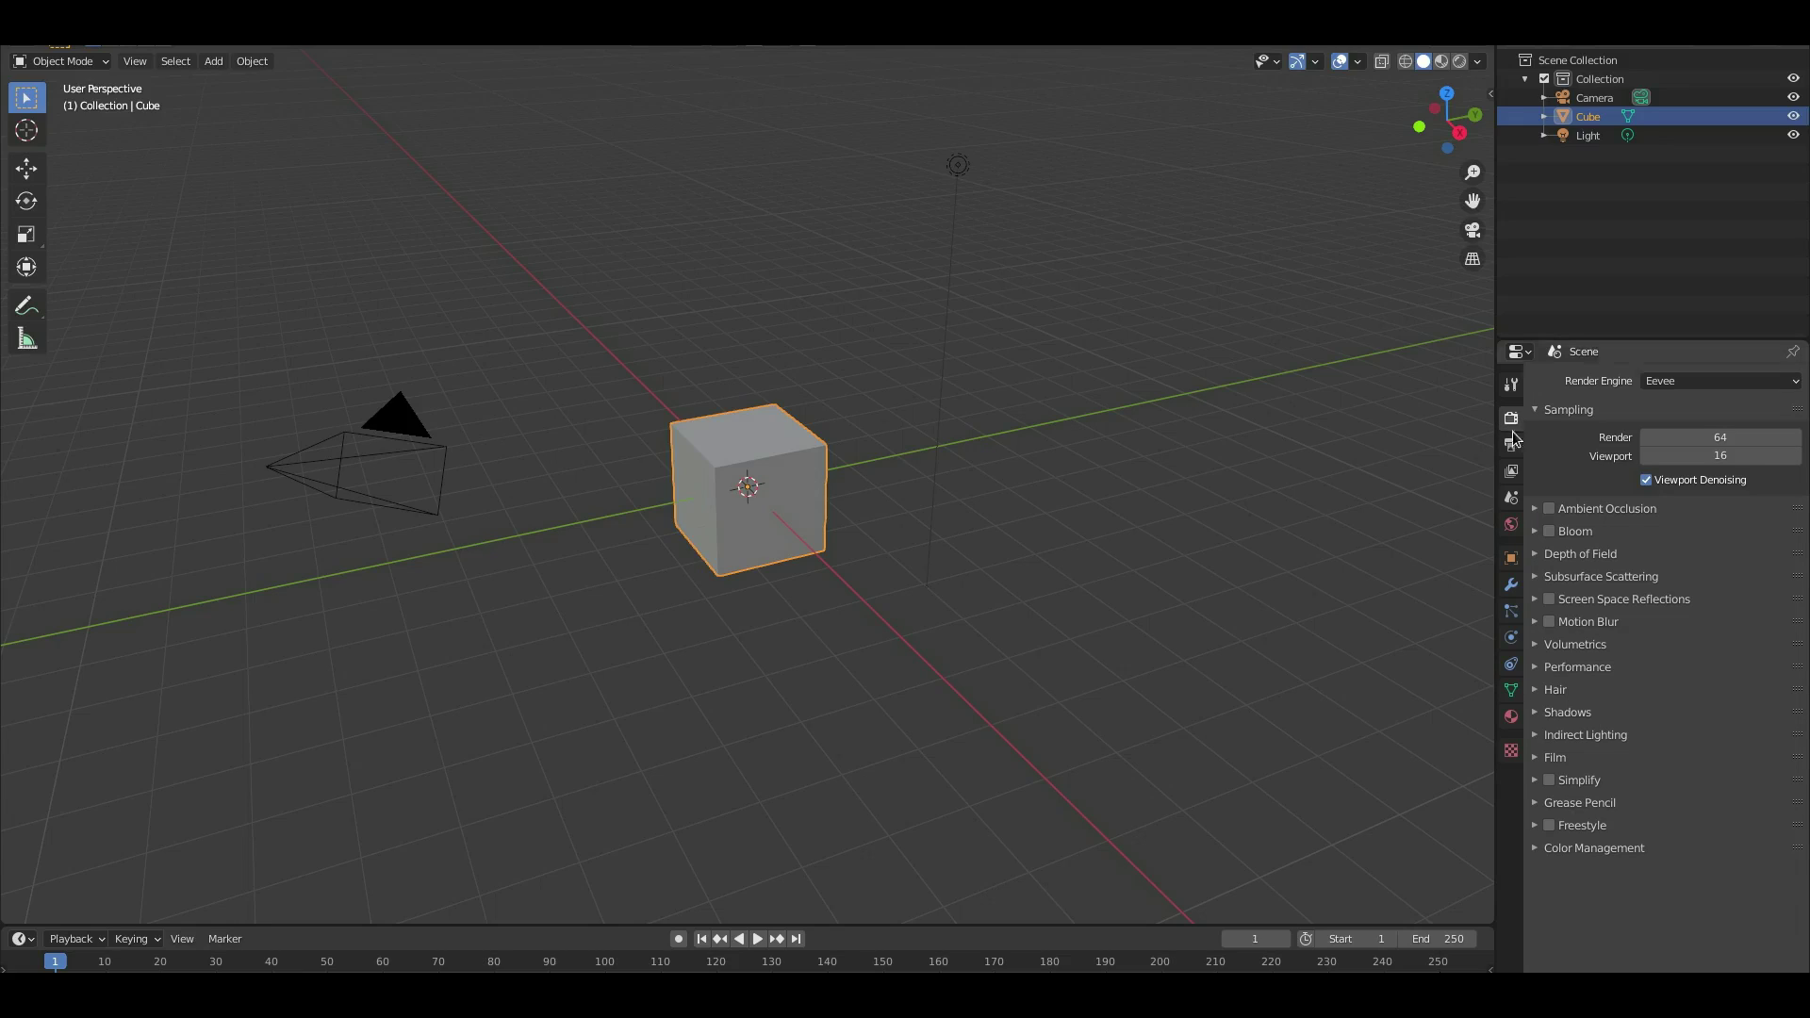
pyautogui.click(1514, 445)
pyautogui.click(1517, 469)
pyautogui.click(1512, 446)
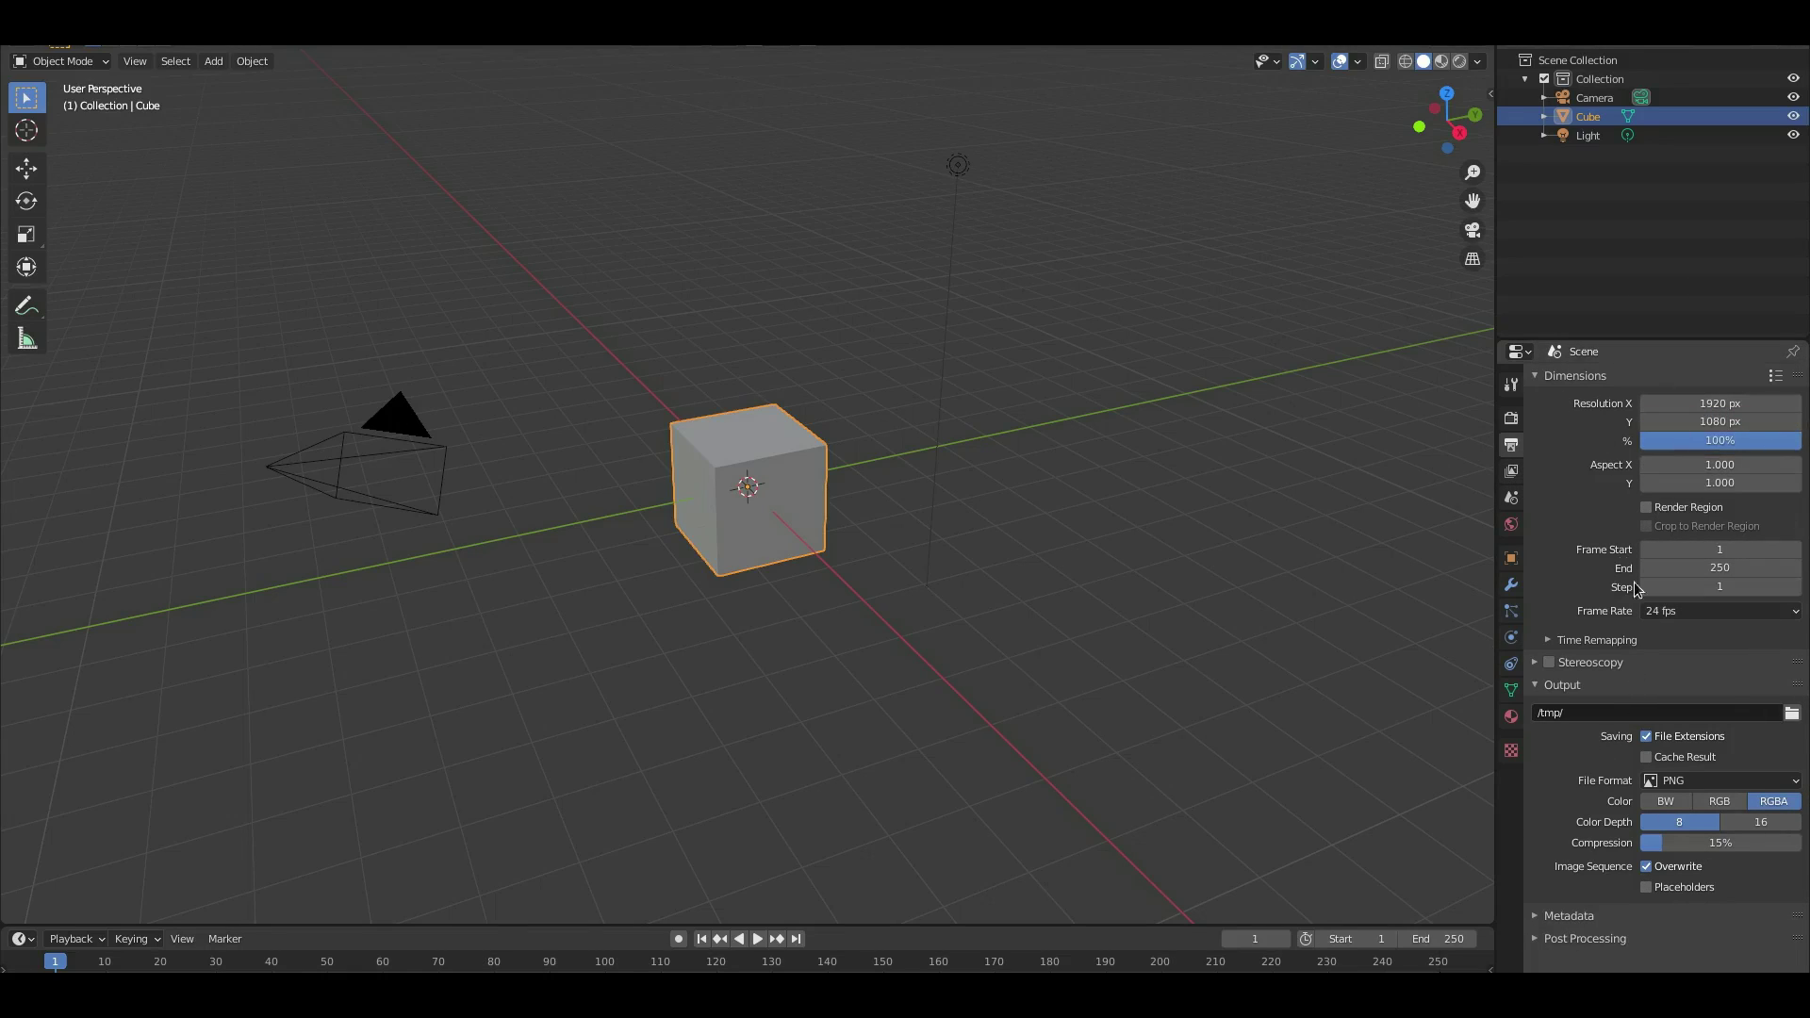
pyautogui.click(1507, 473)
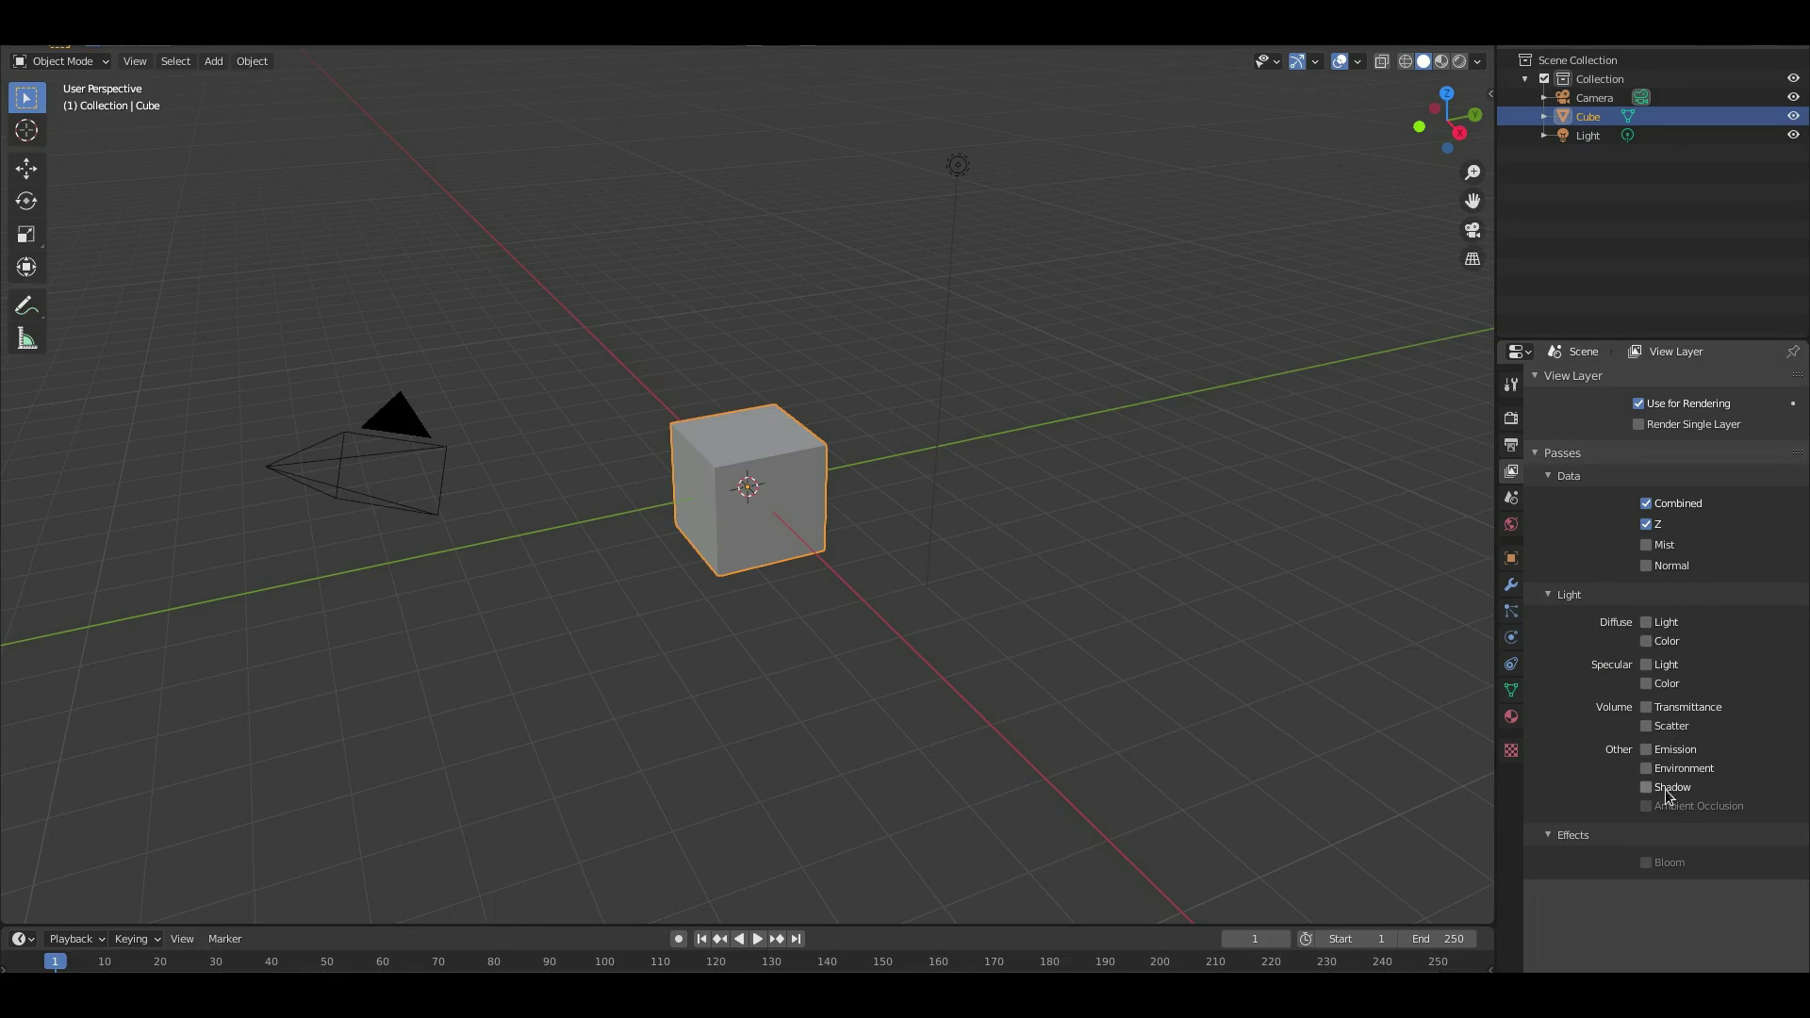
pyautogui.click(1511, 497)
# - Inspect the World Surface shader list, then move on to the cube's object settings
pyautogui.click(1511, 524)
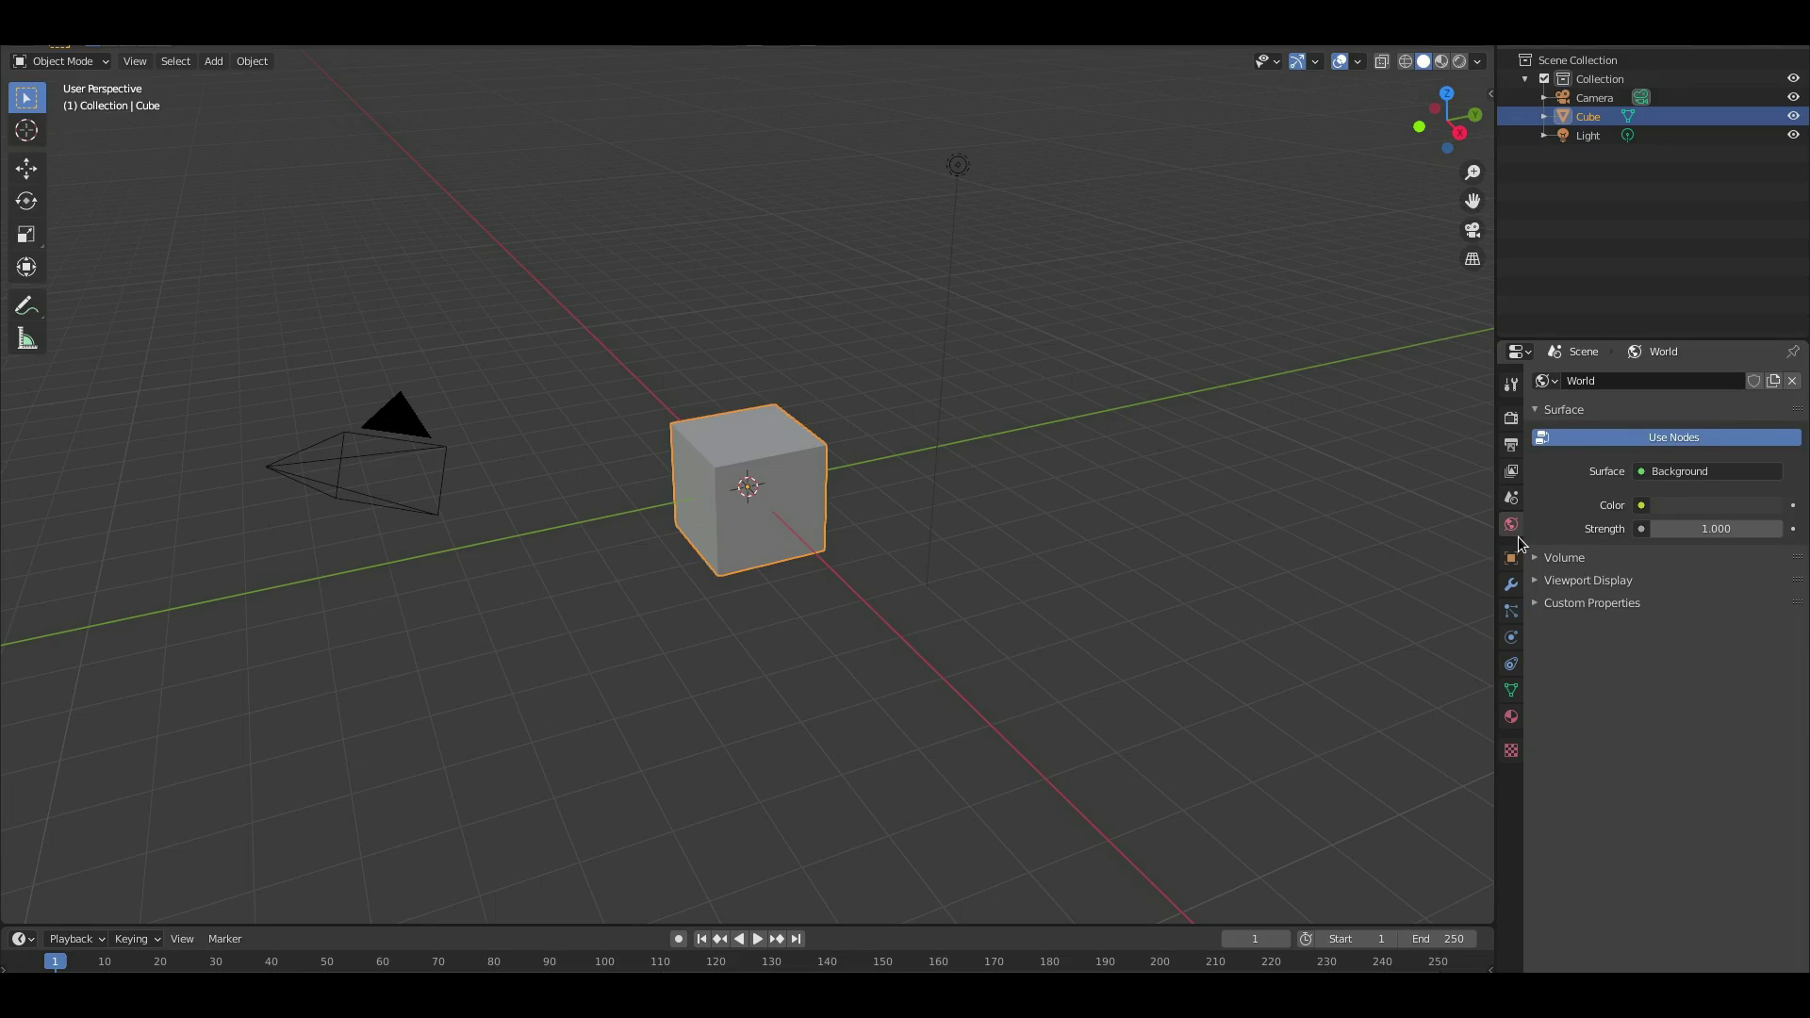
pyautogui.click(1653, 474)
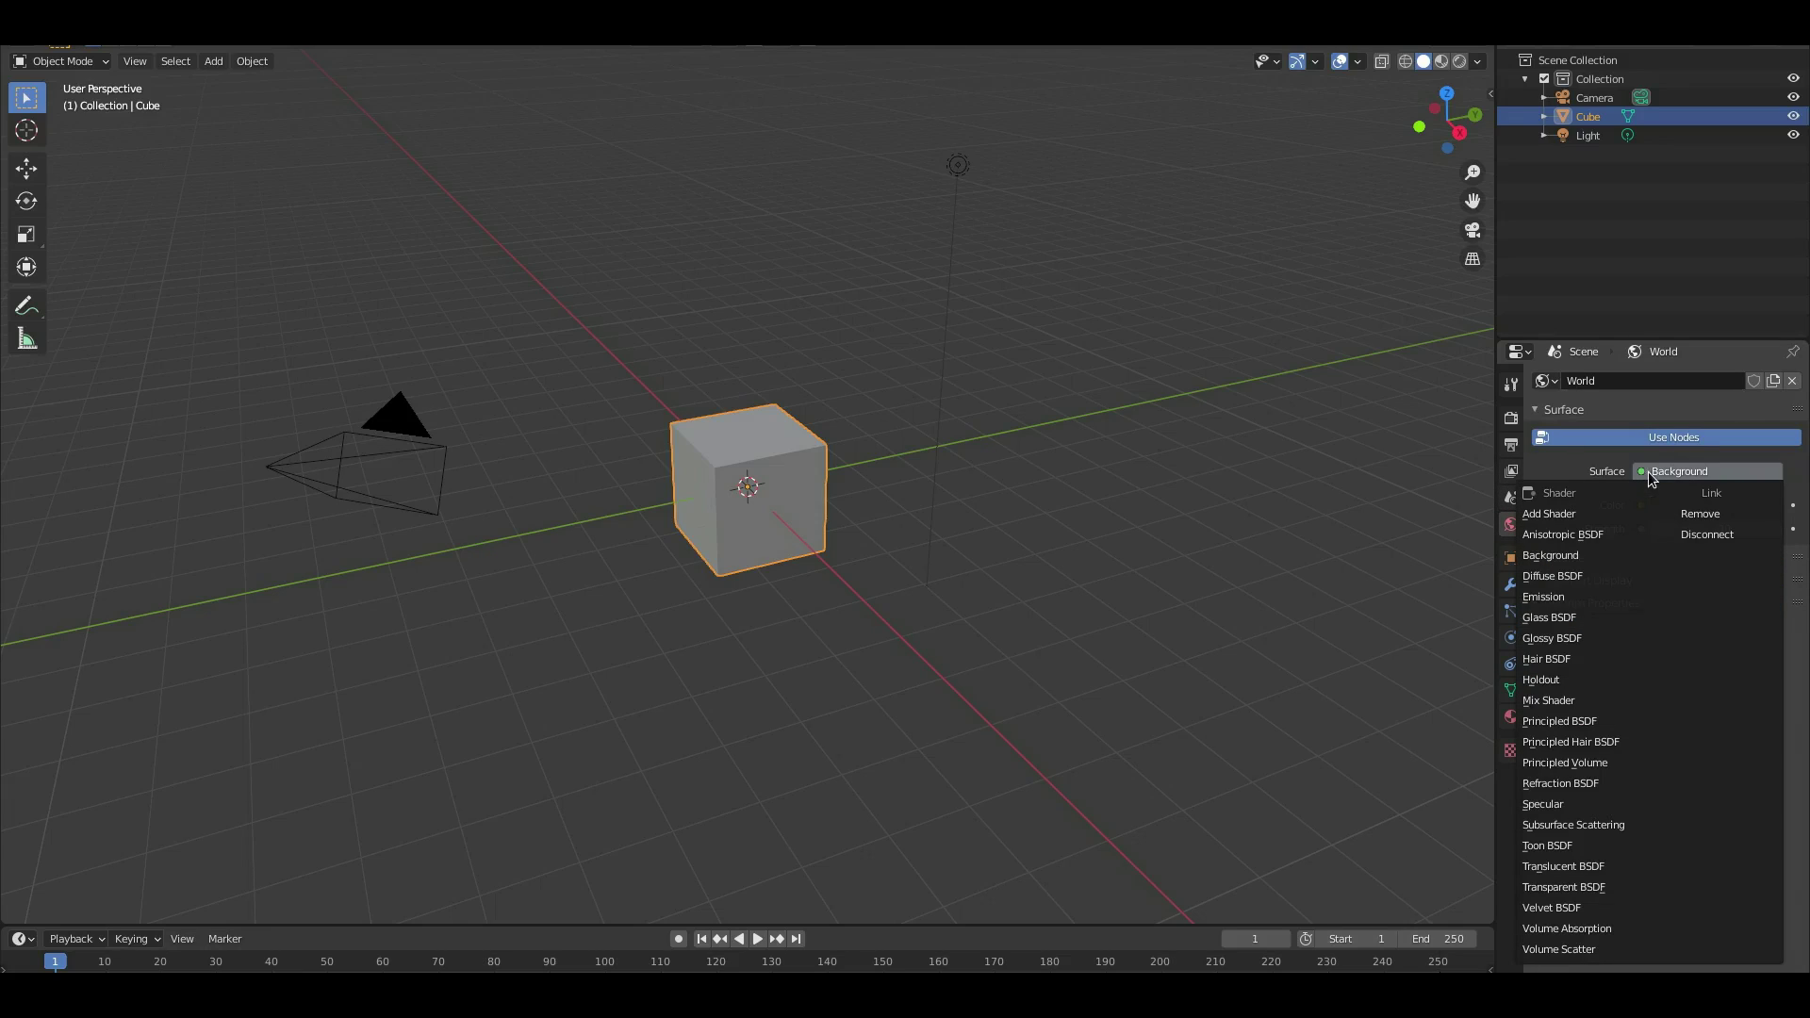
pyautogui.click(1653, 474)
pyautogui.click(1653, 474)
pyautogui.click(1653, 474)
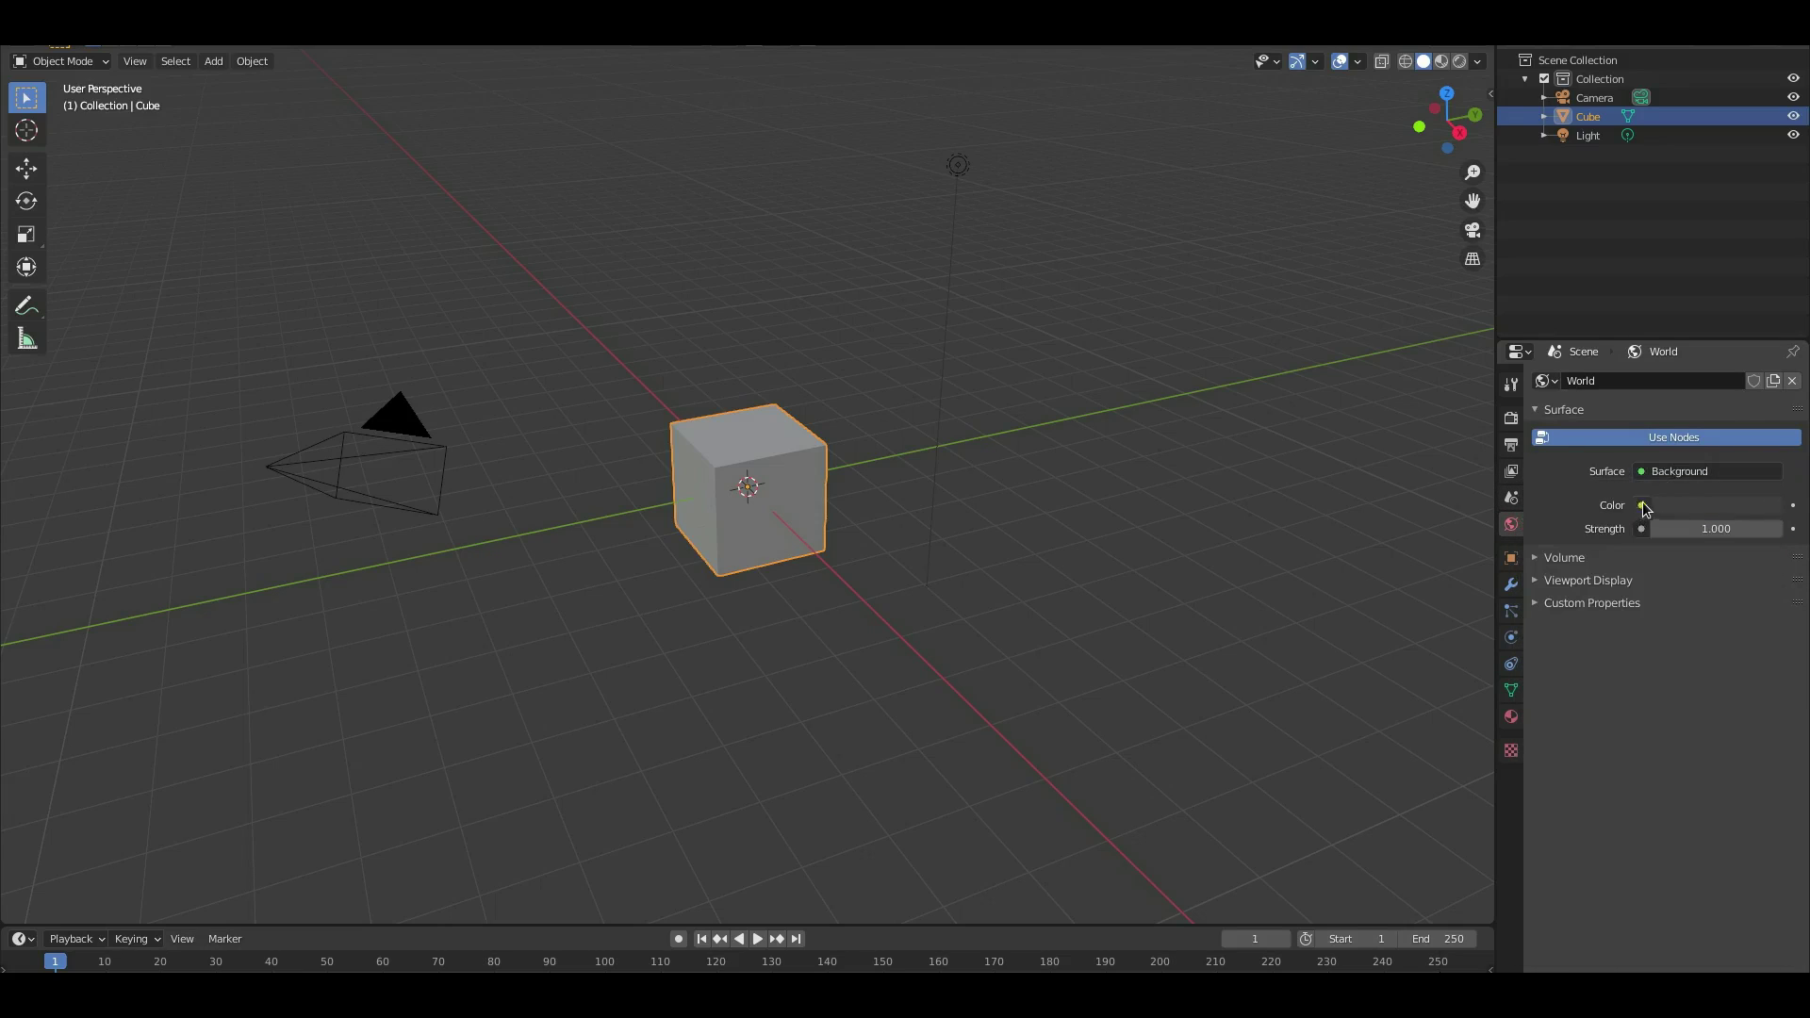
pyautogui.click(1511, 558)
# - Look through the cube's modifier, particle, physics, constraint and mesh data settings
pyautogui.click(1511, 584)
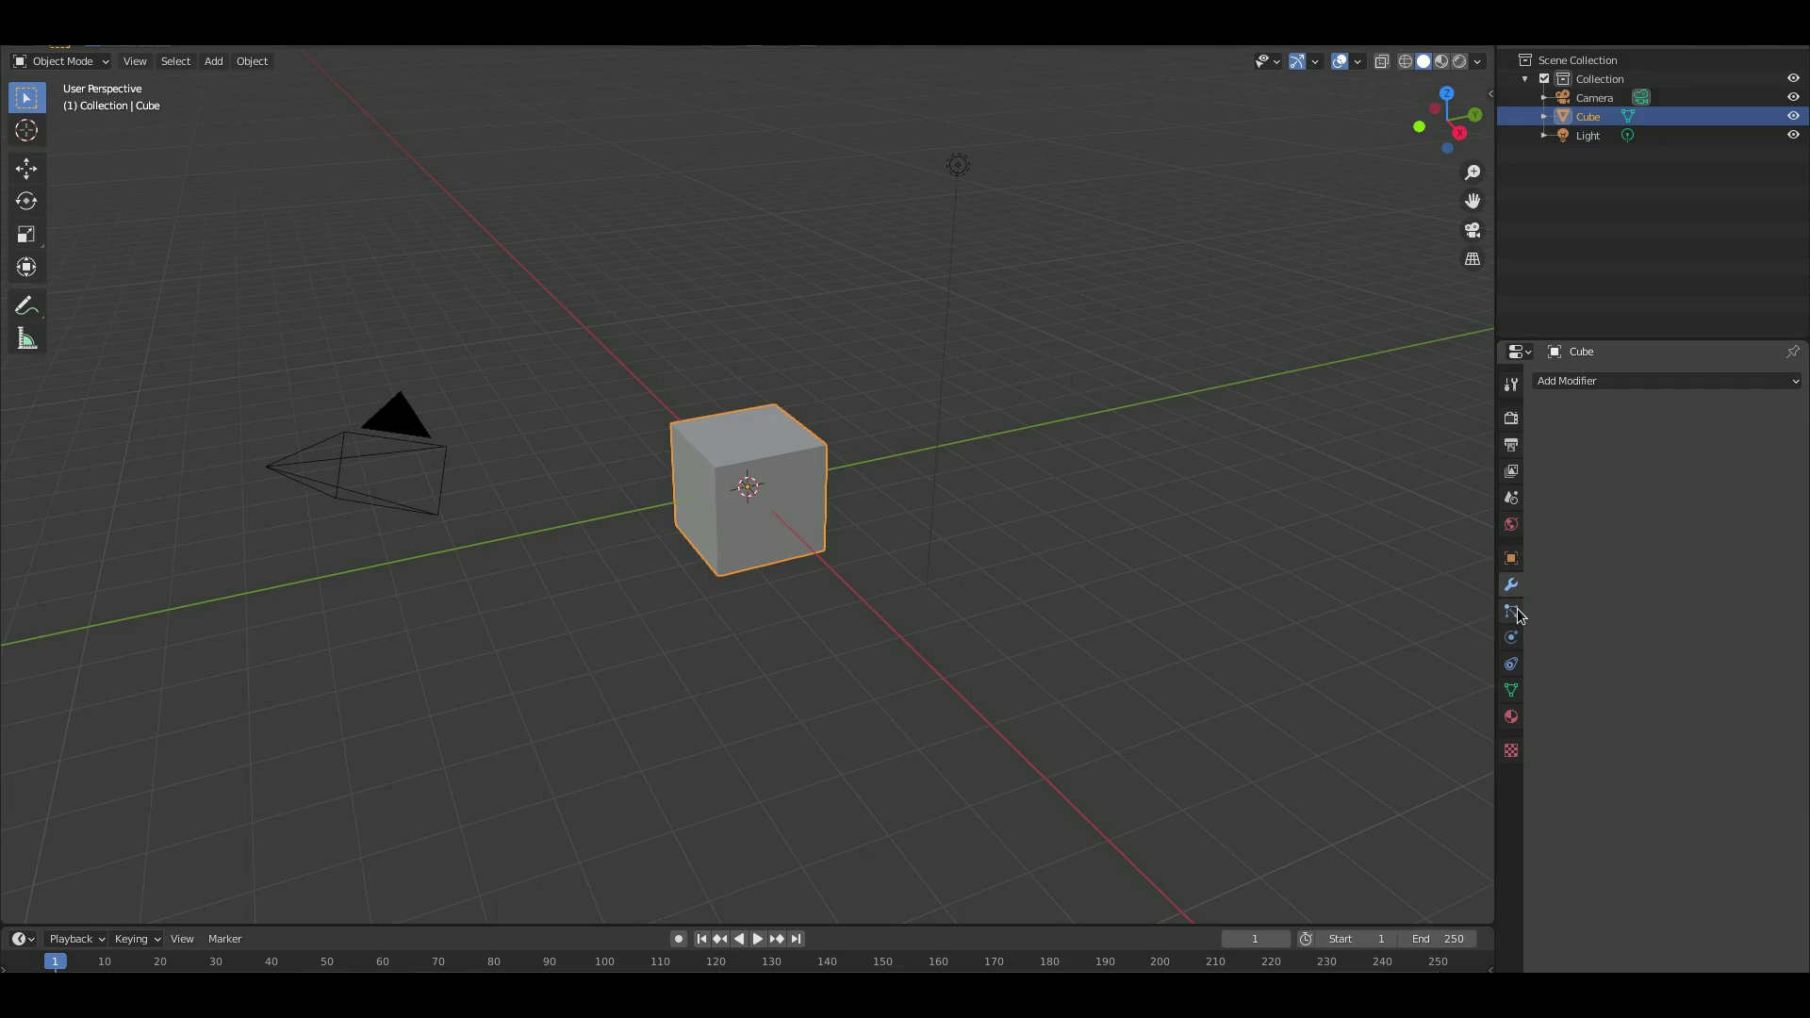
pyautogui.click(1514, 613)
pyautogui.click(1514, 639)
pyautogui.click(1516, 665)
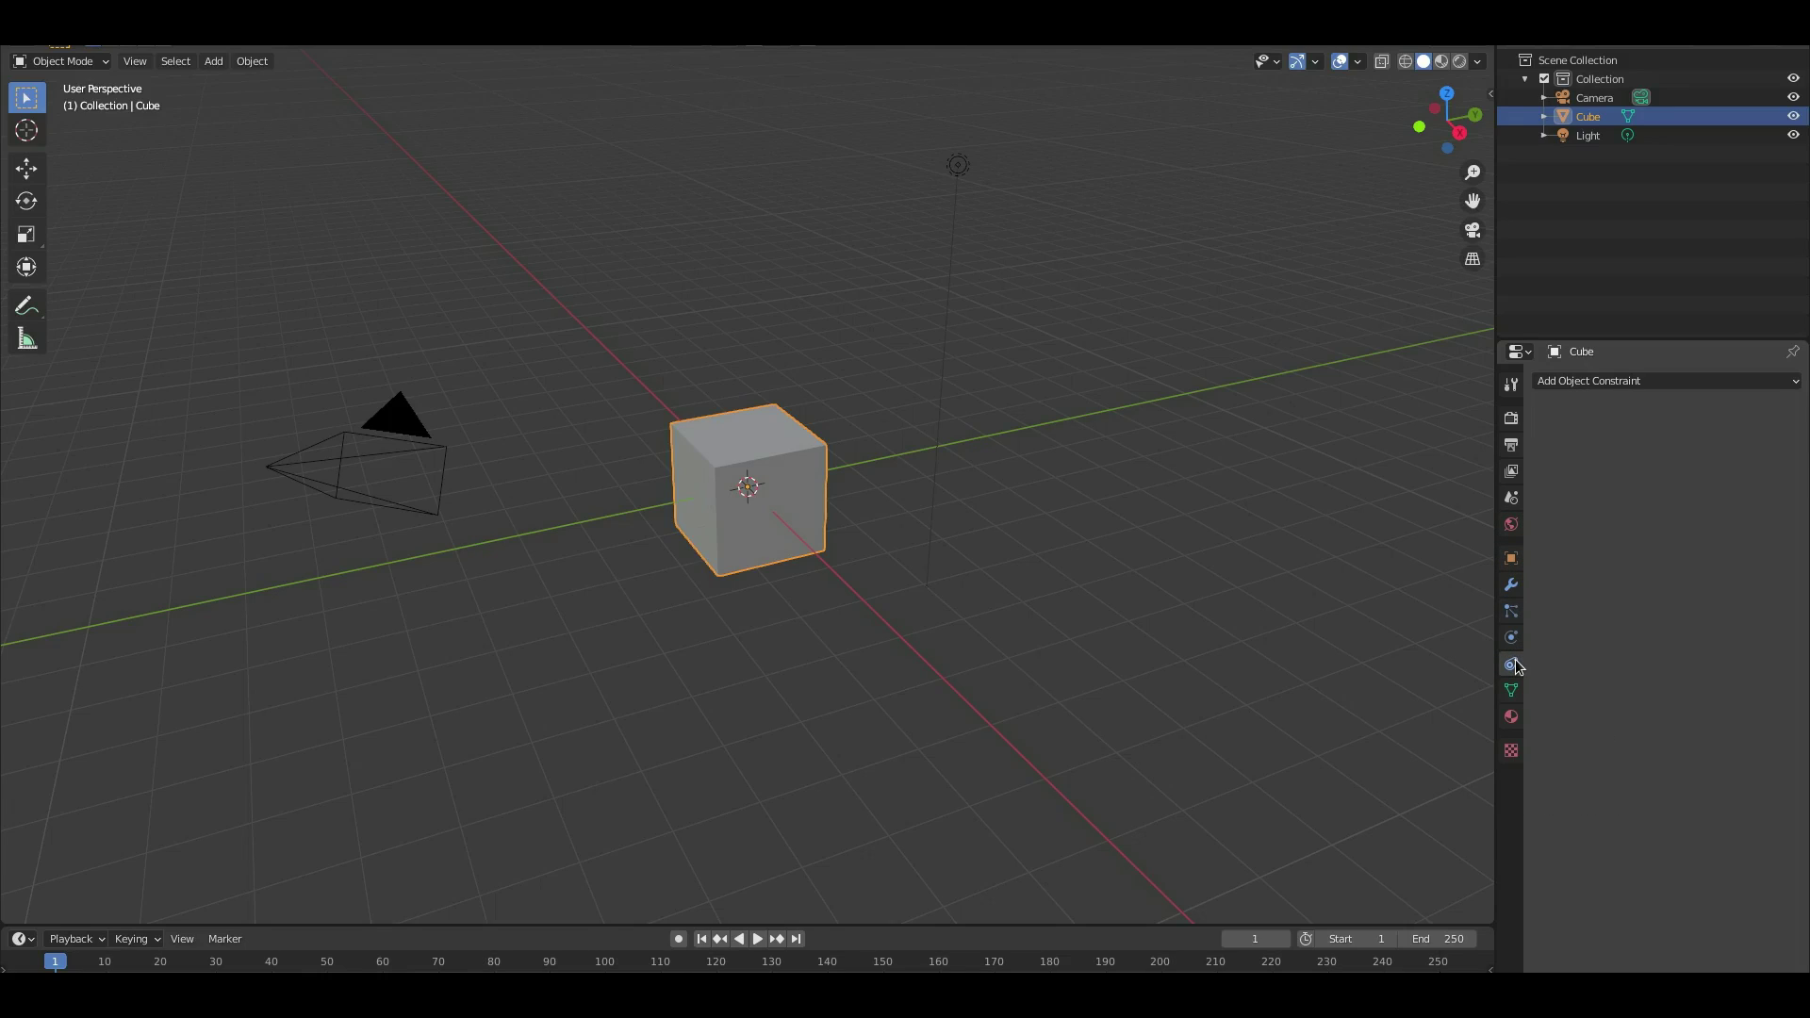
pyautogui.click(1512, 690)
# - Review the cube's Principled BSDF material settings, then the existing texture list
pyautogui.click(1511, 716)
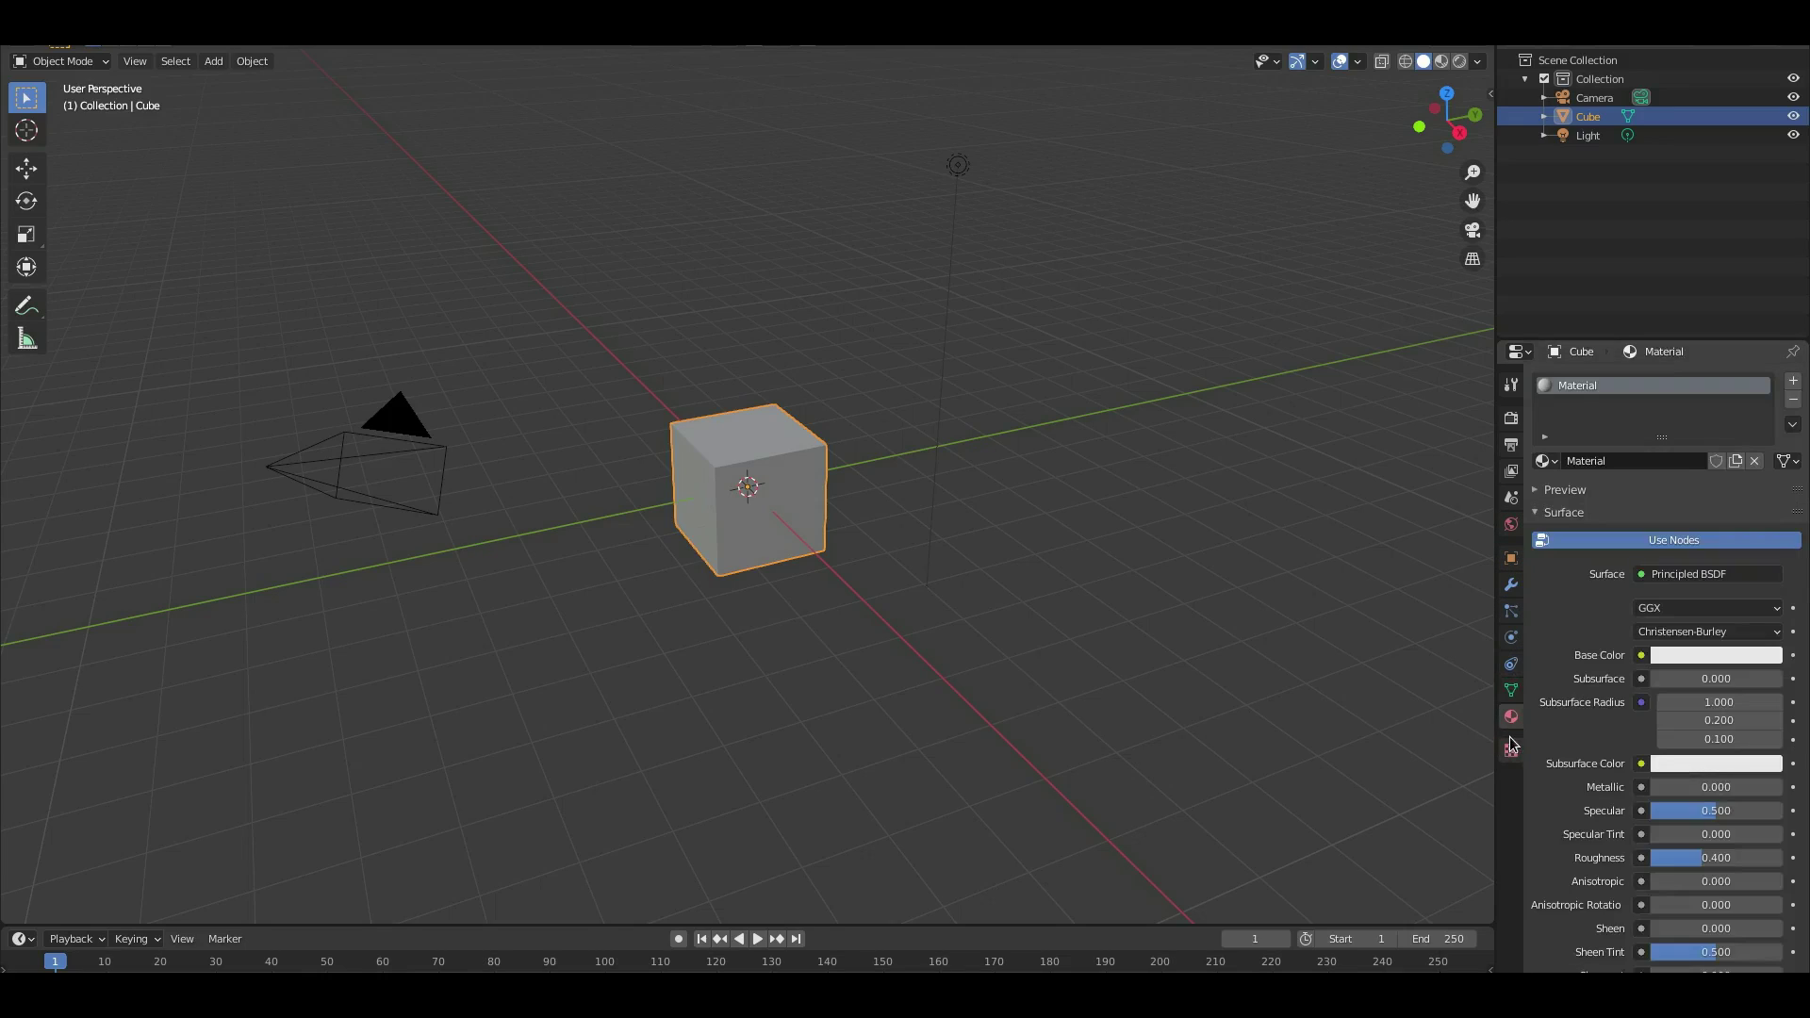
pyautogui.scroll(-7, 1638, 547)
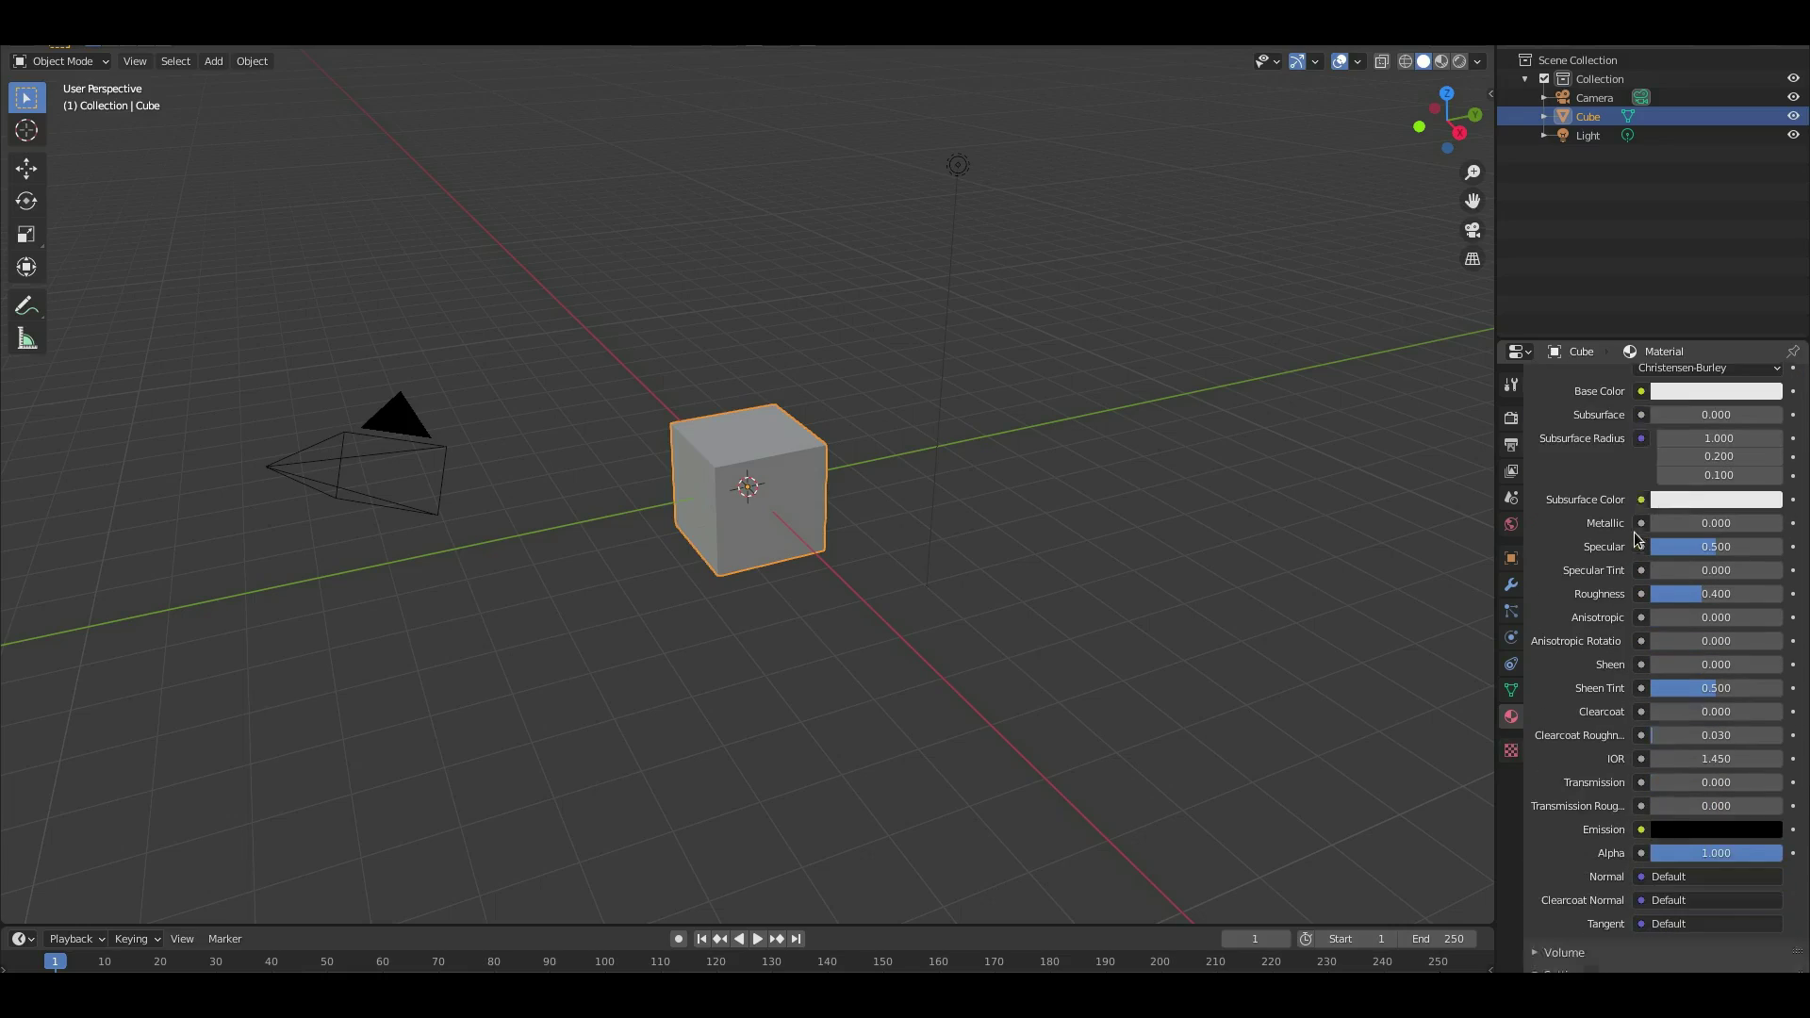
pyautogui.scroll(-2, 1637, 545)
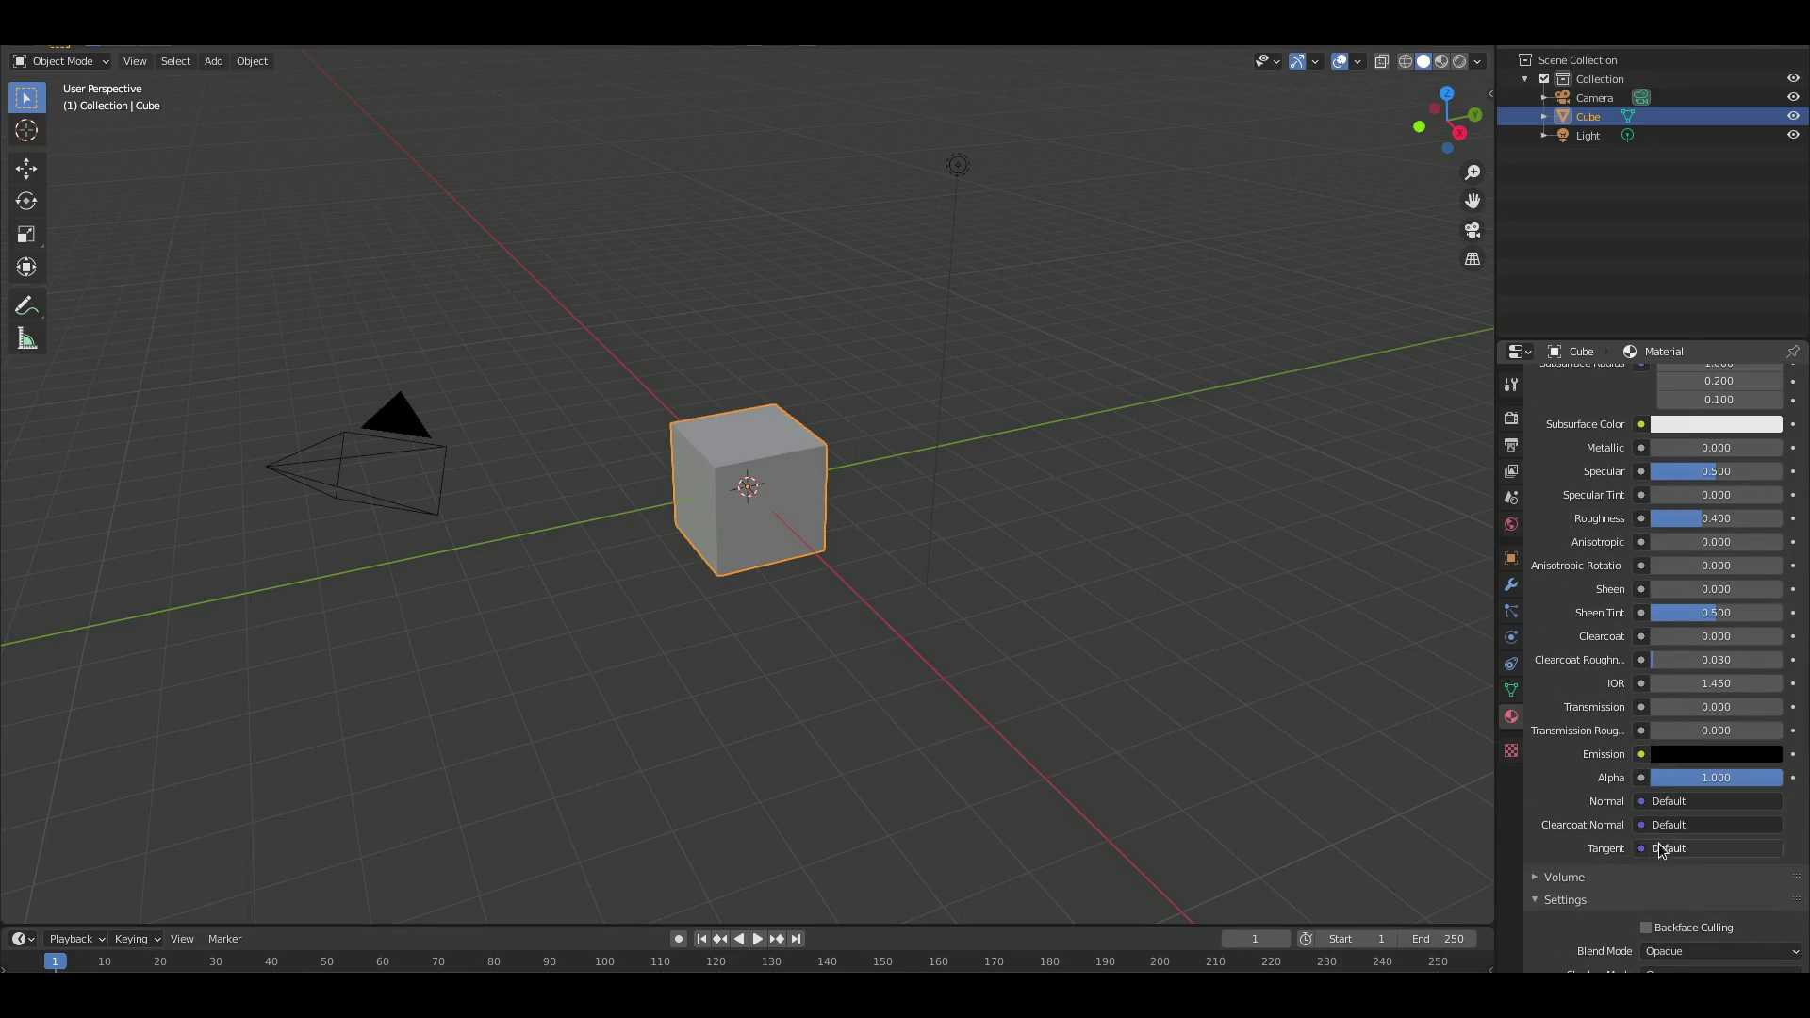
pyautogui.scroll(4, 1662, 848)
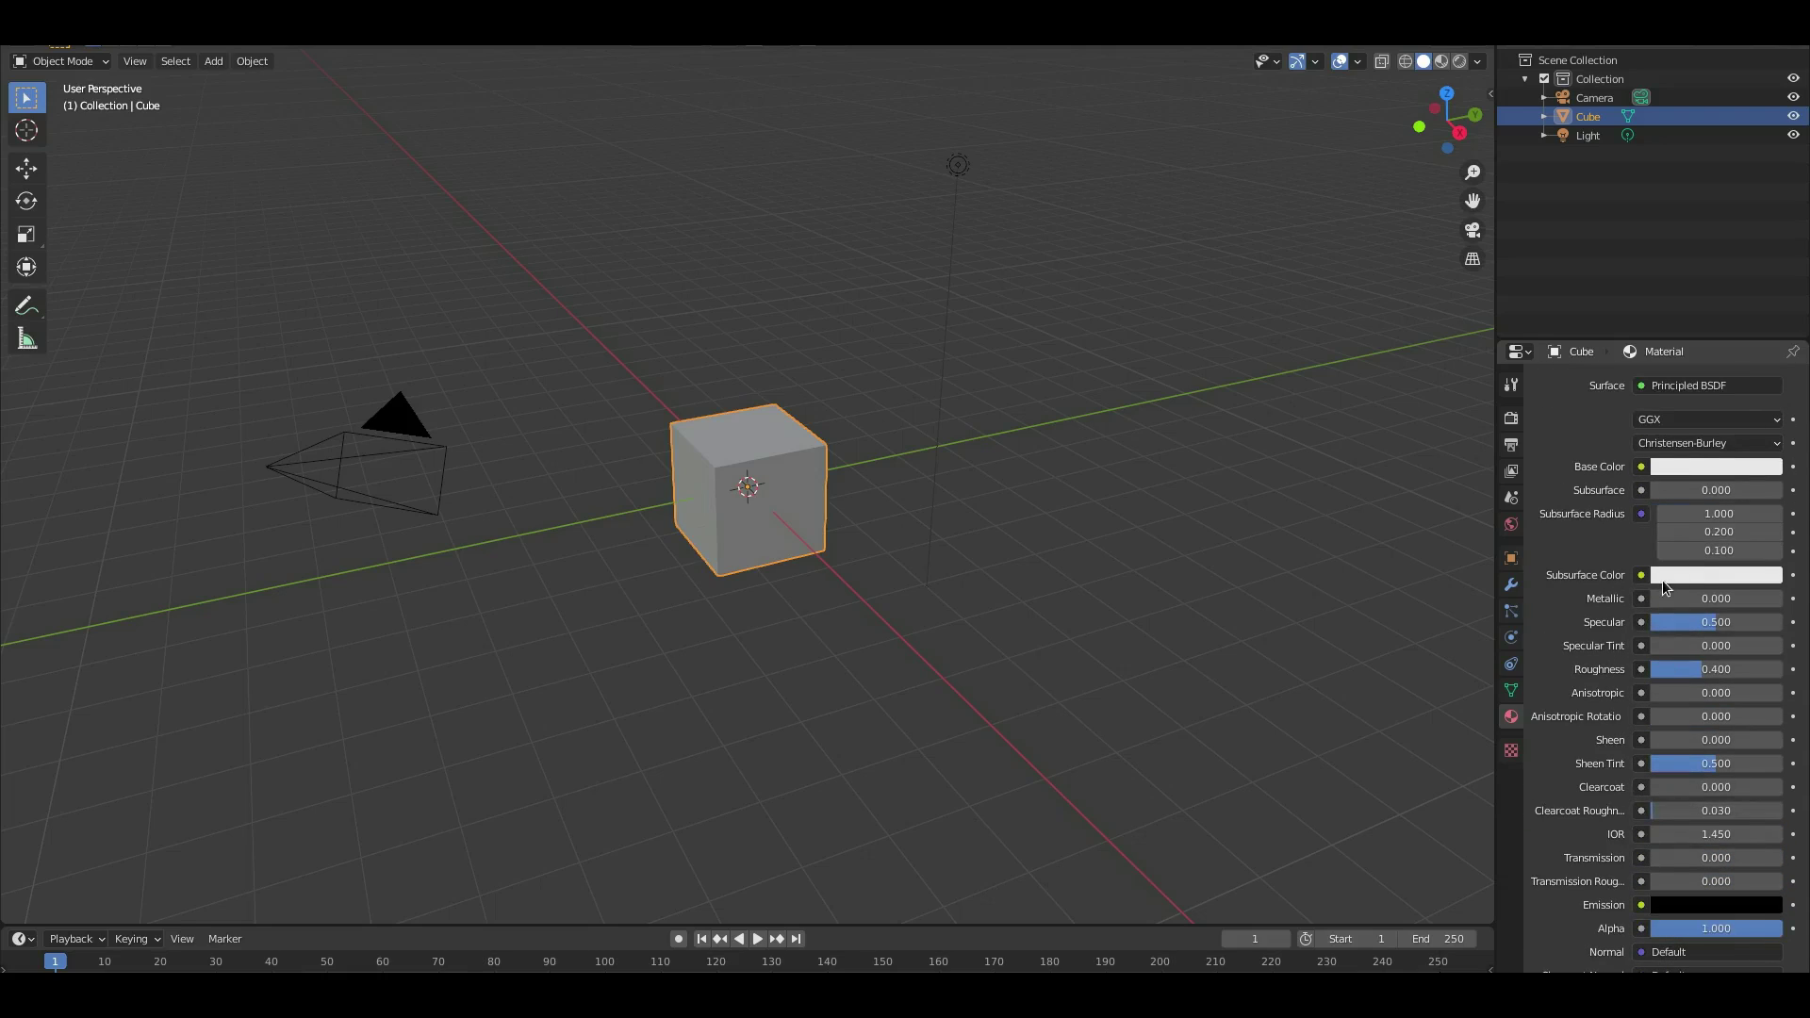
pyautogui.scroll(2, 1665, 586)
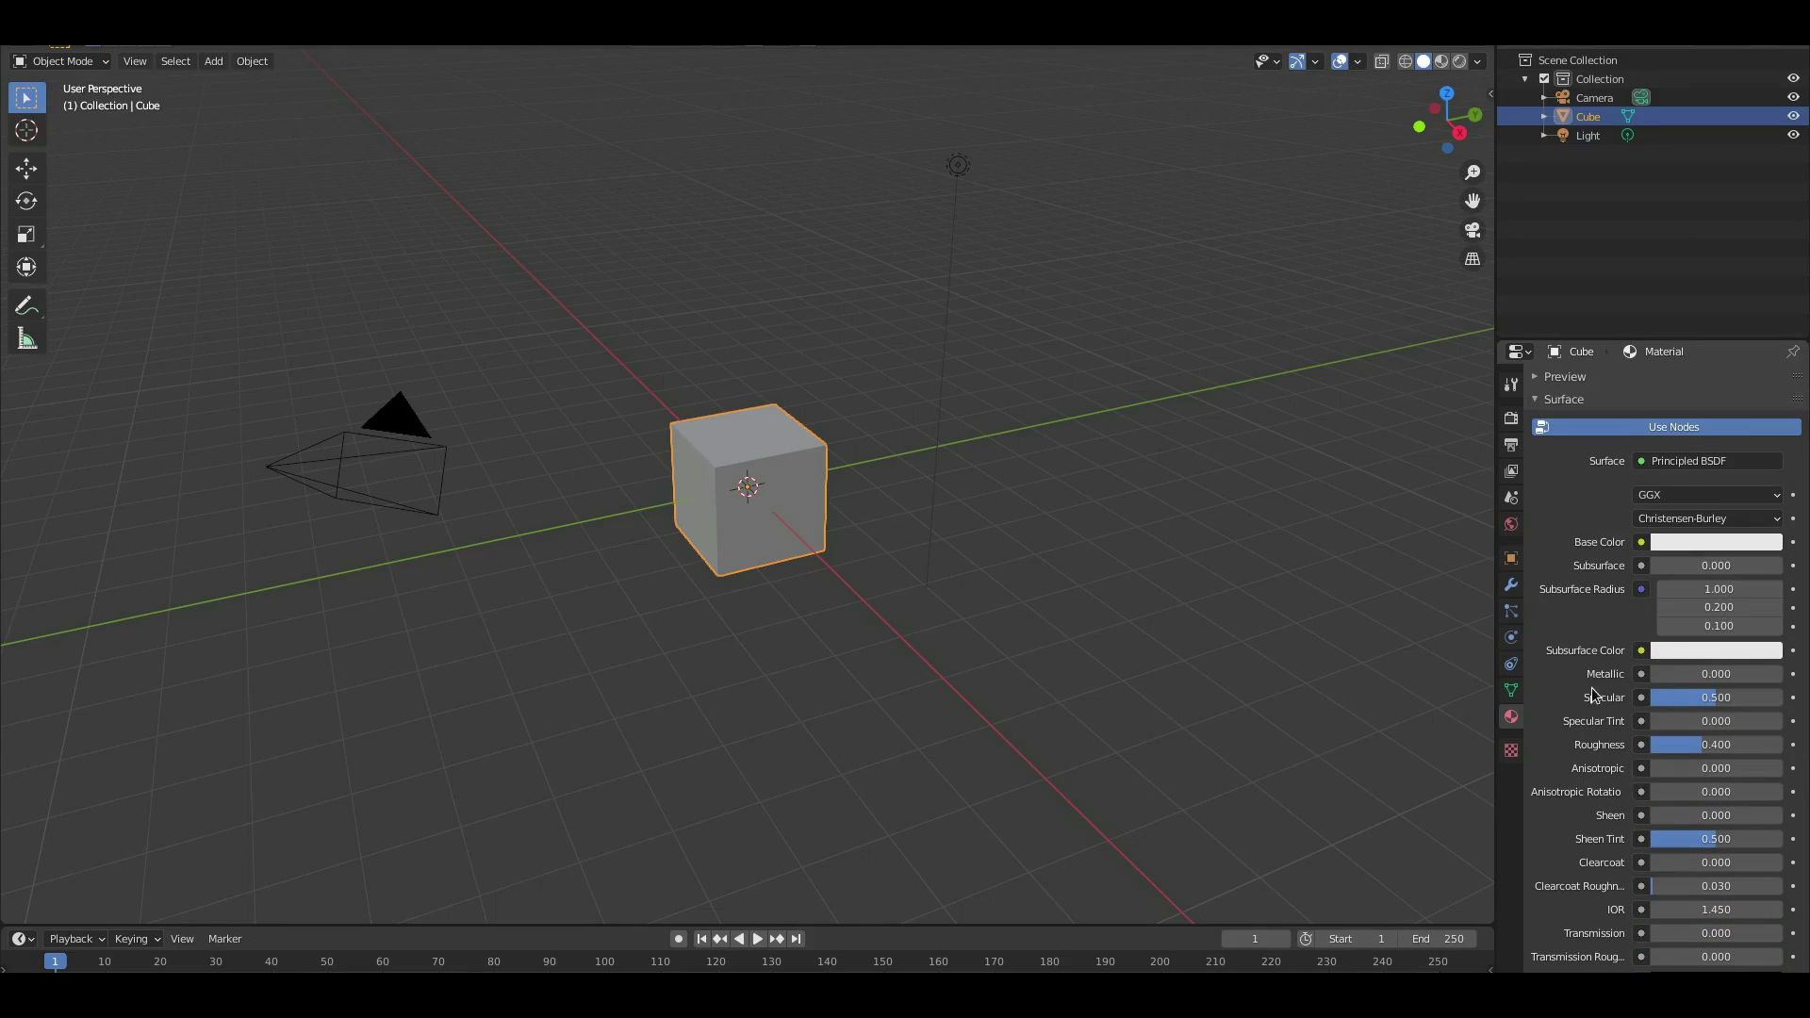
pyautogui.click(1512, 750)
pyautogui.click(1547, 416)
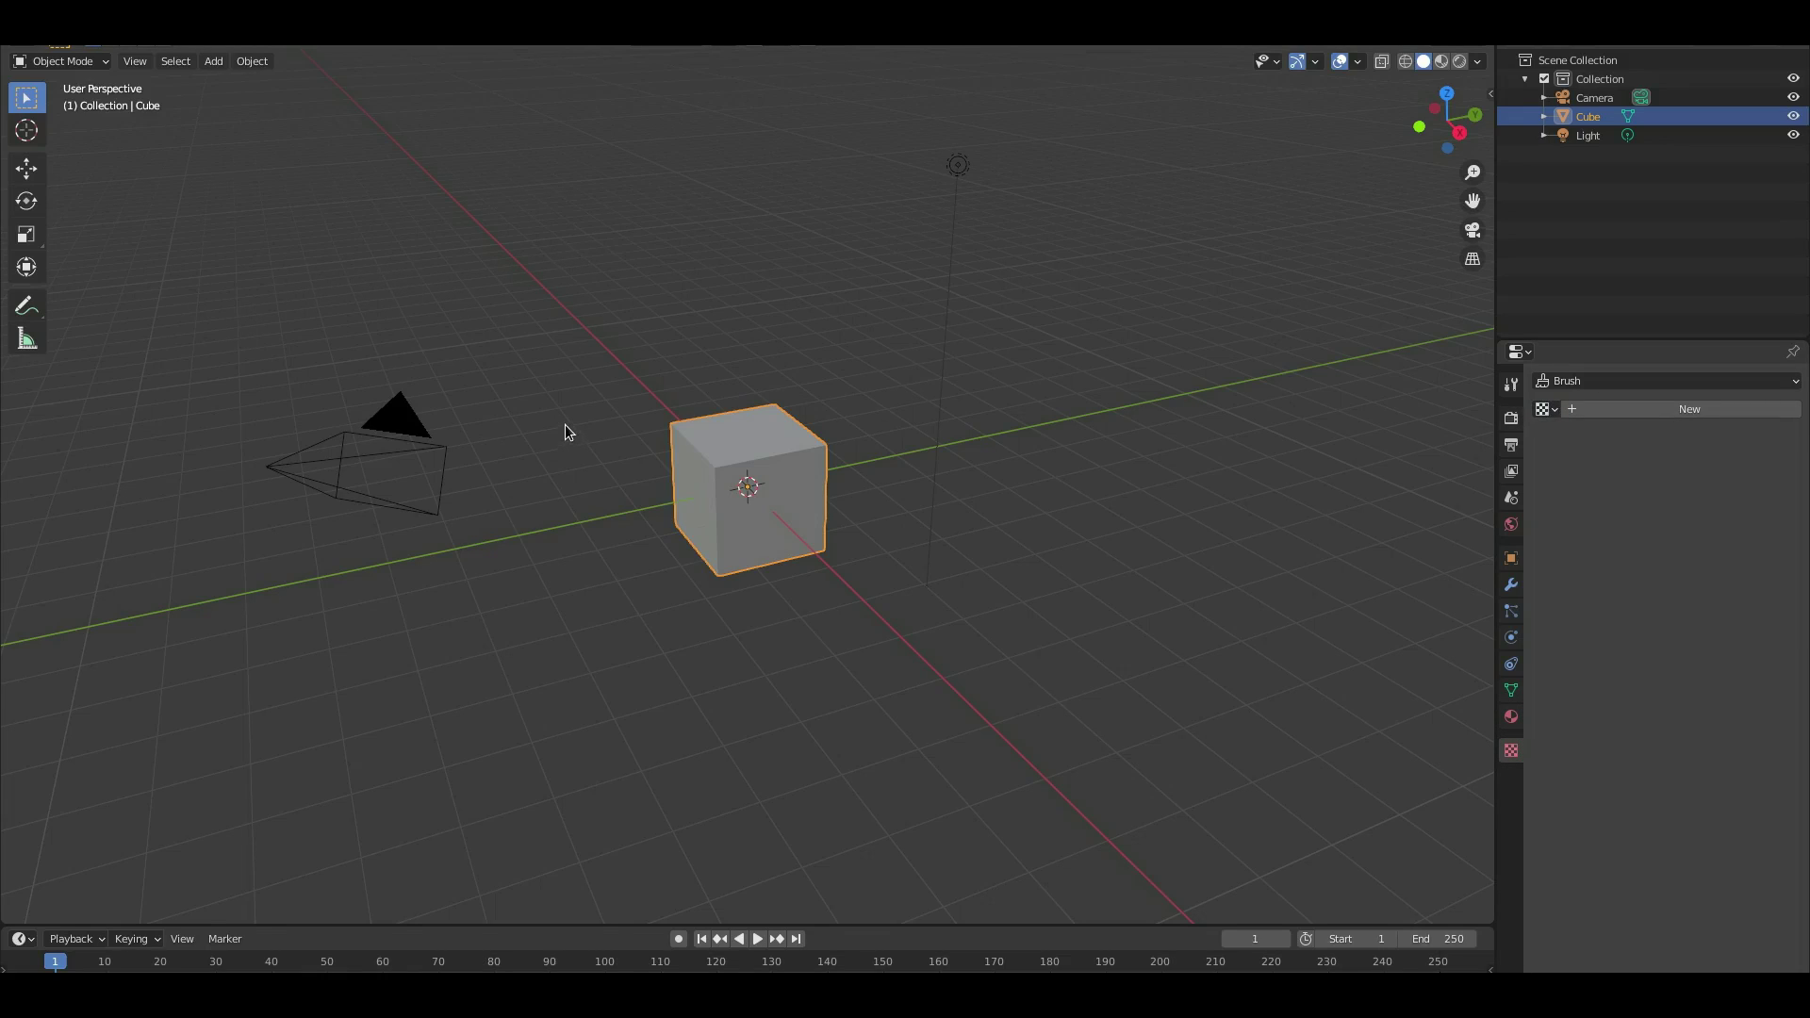
# - Toggle the cube between Edit Mode and Object Mode
pyautogui.press('Tab')
pyautogui.scroll(-4, 740, 432)
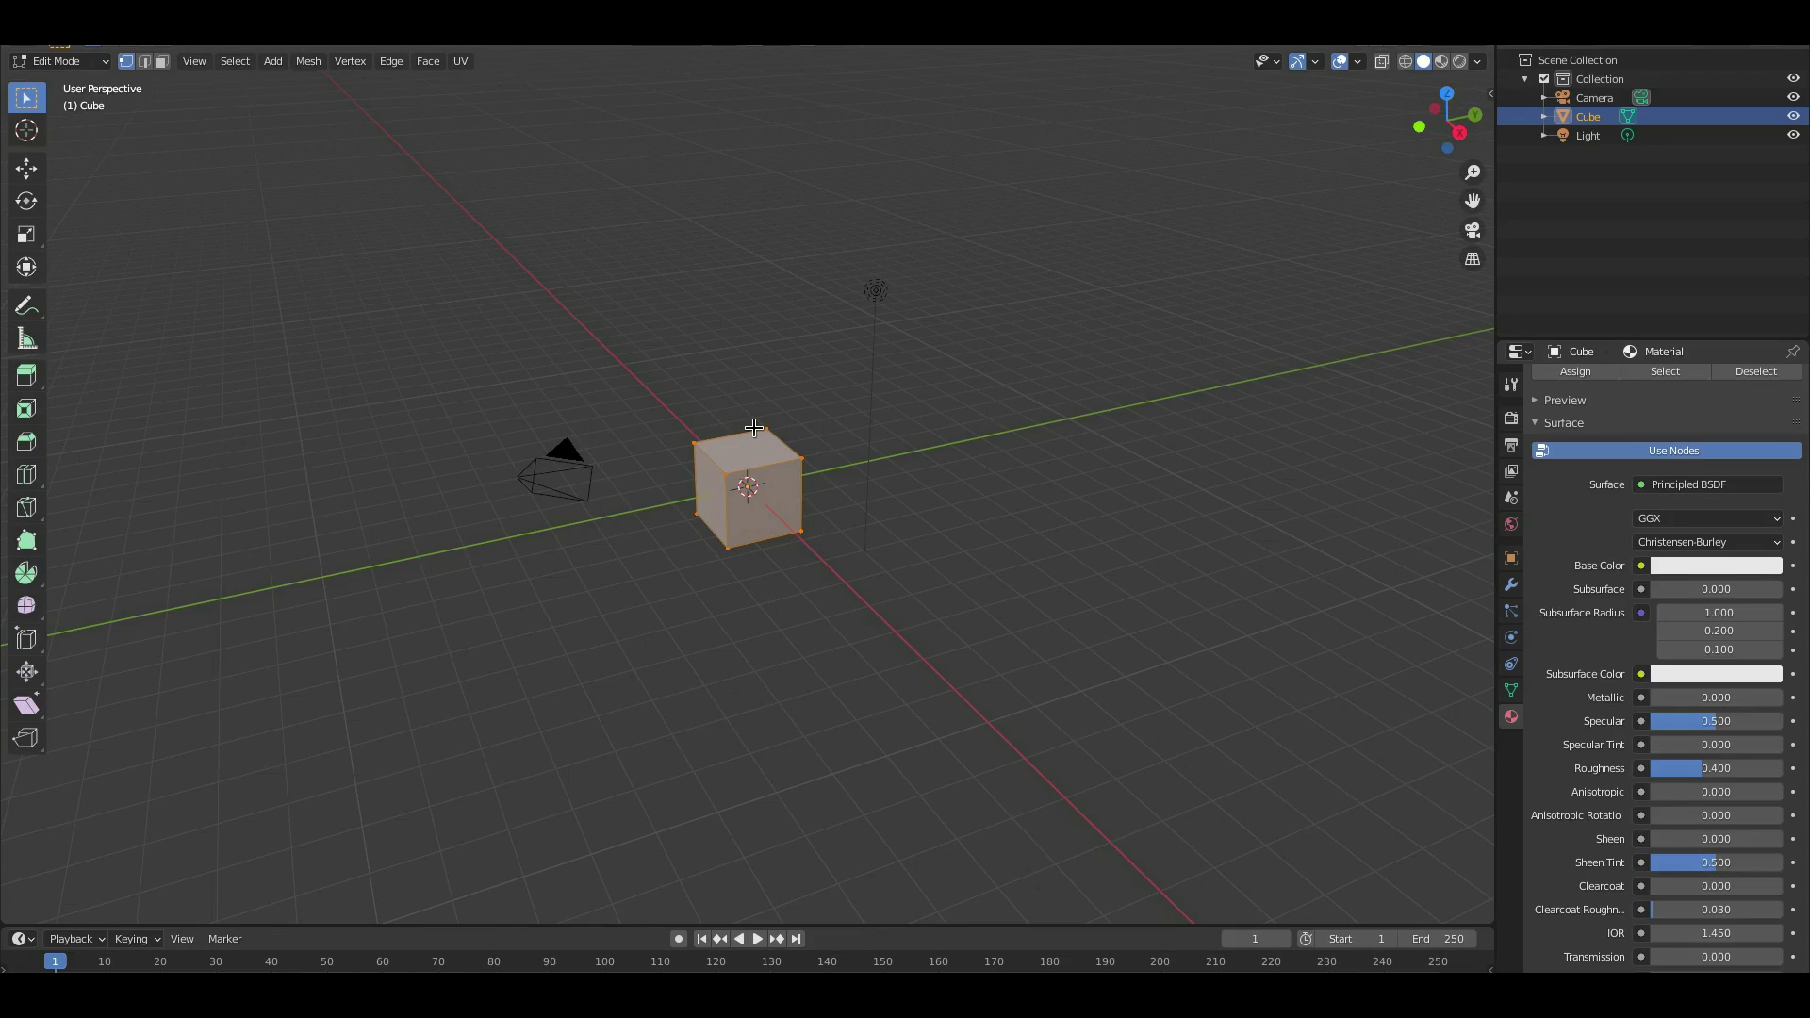
pyautogui.scroll(5, 746, 386)
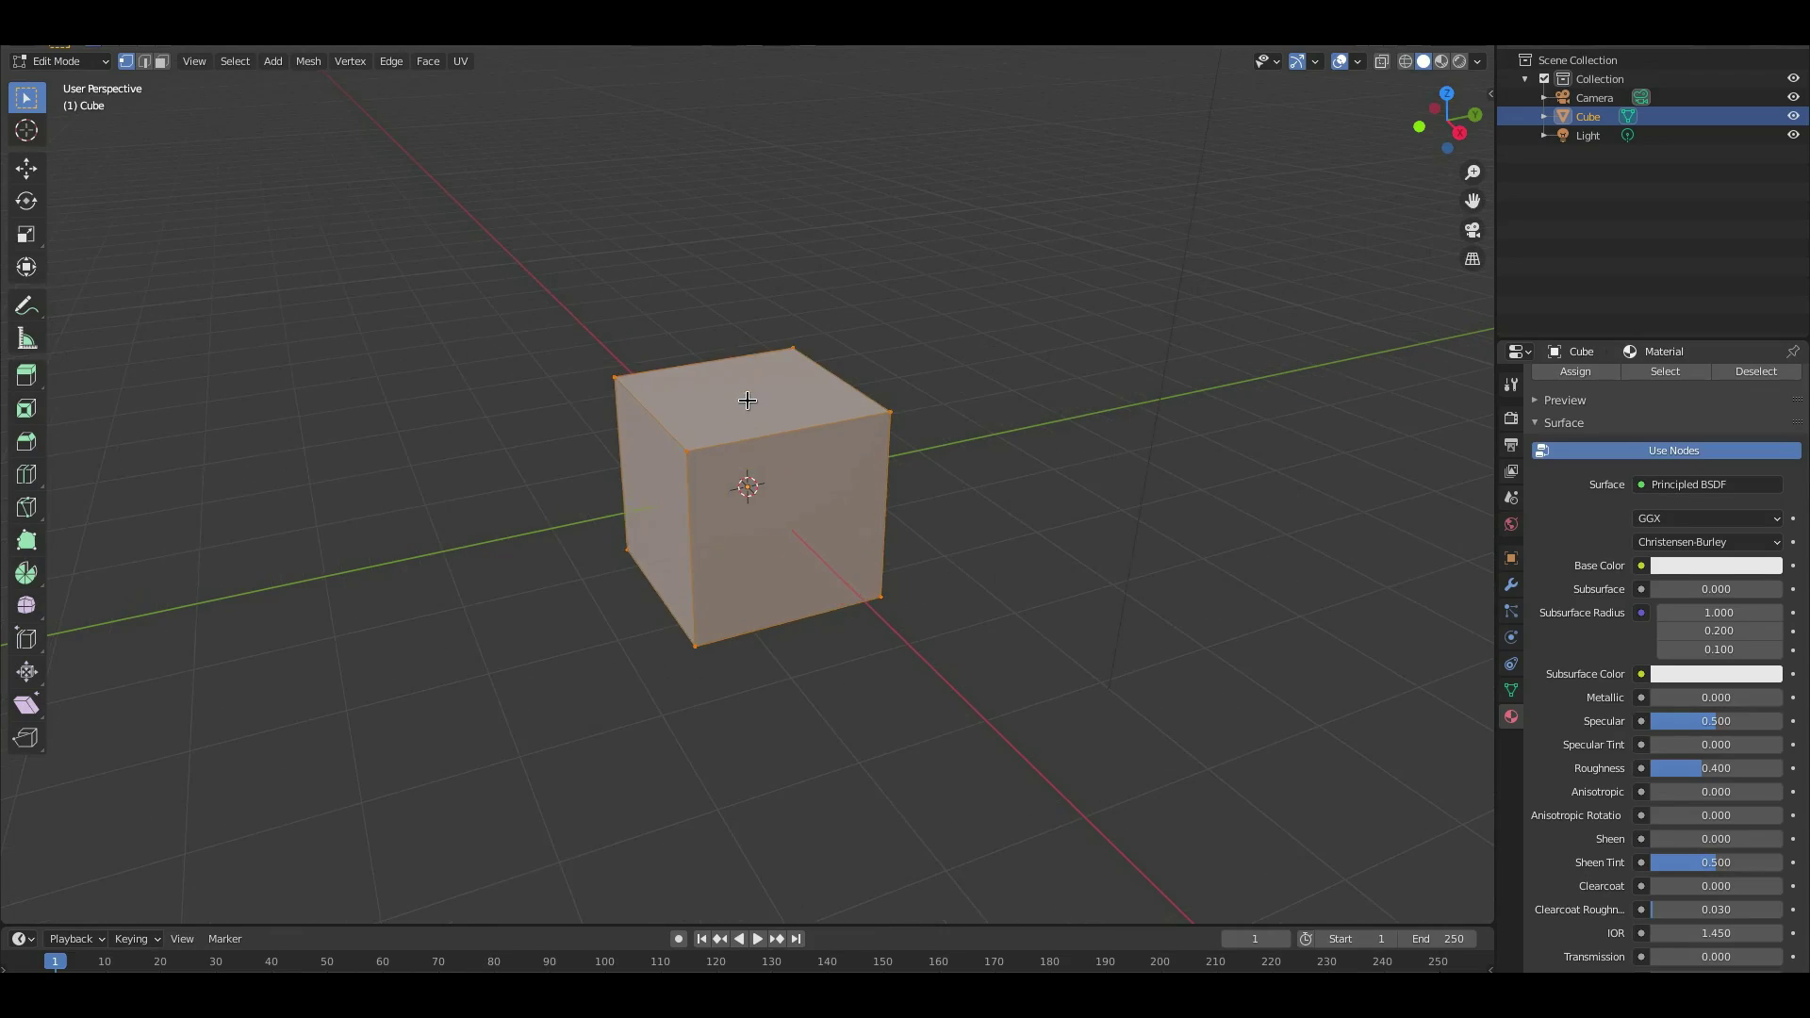
pyautogui.press('Tab')
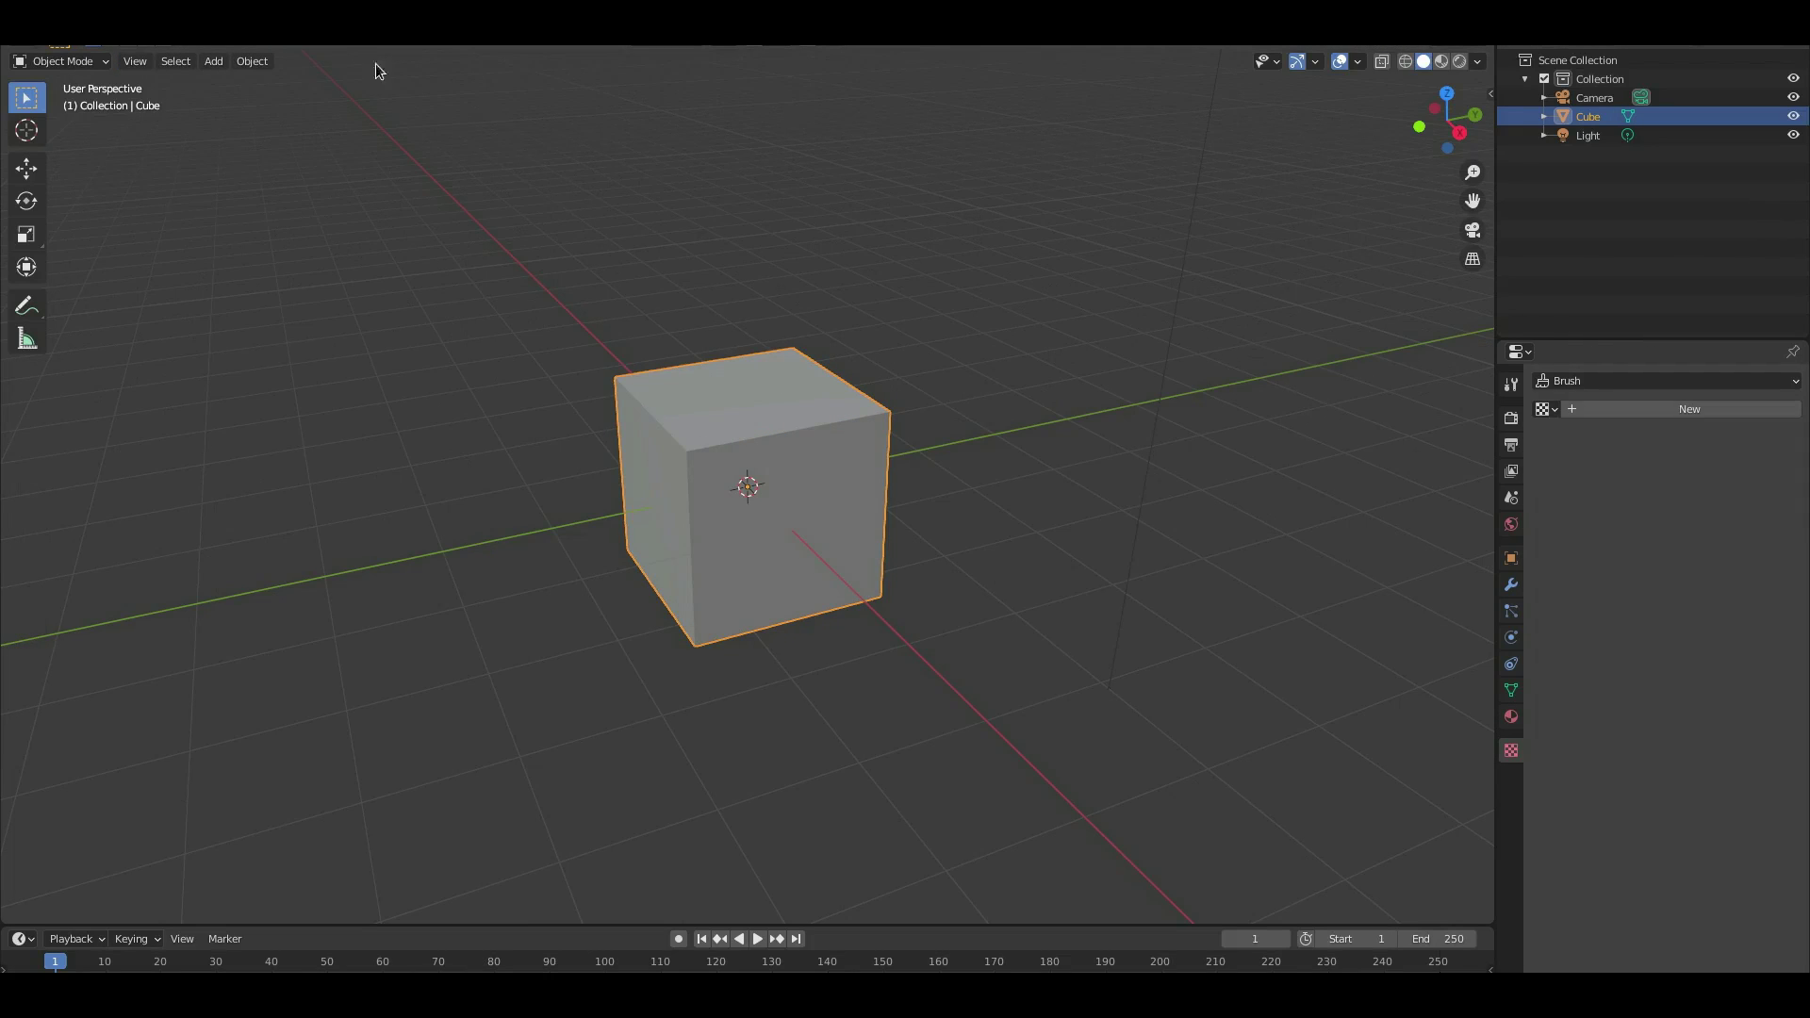
pyautogui.press('Tab')
pyautogui.scroll(-5, 746, 518)
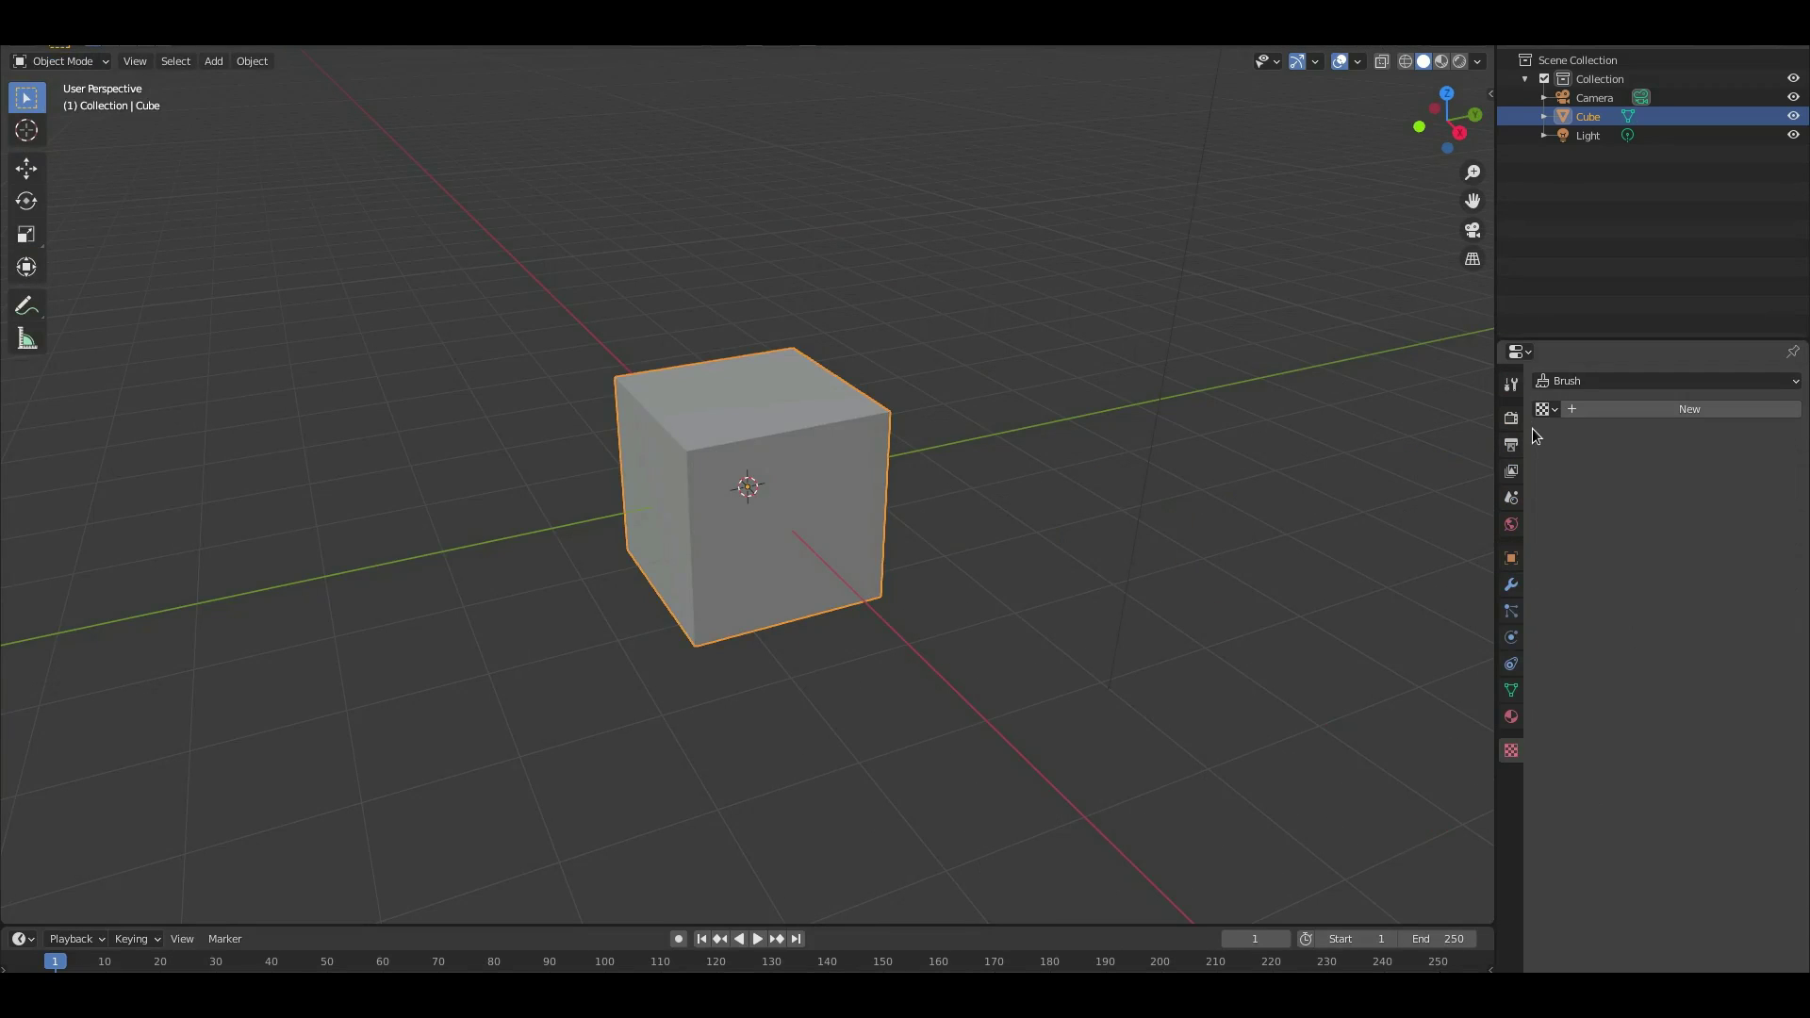
# - Expand and collapse Film, Shadows and Color Management in render settings, briefly checking Material
pyautogui.click(1512, 420)
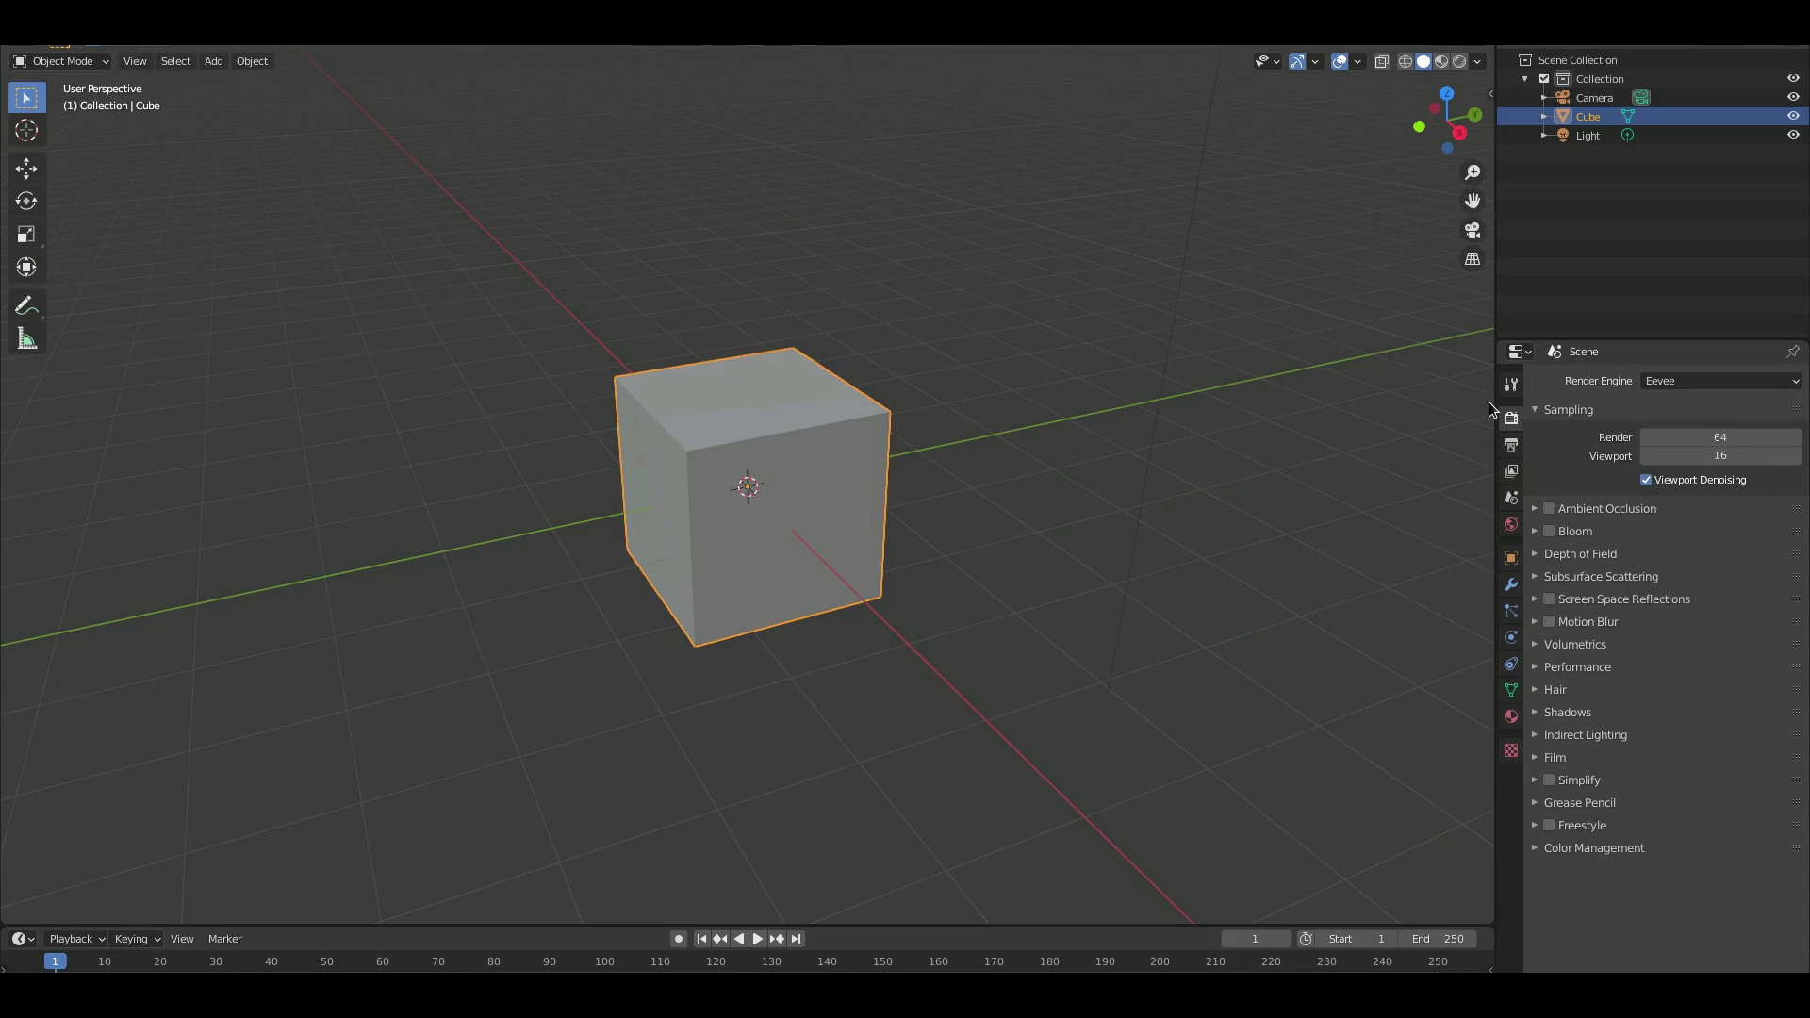
pyautogui.click(1553, 757)
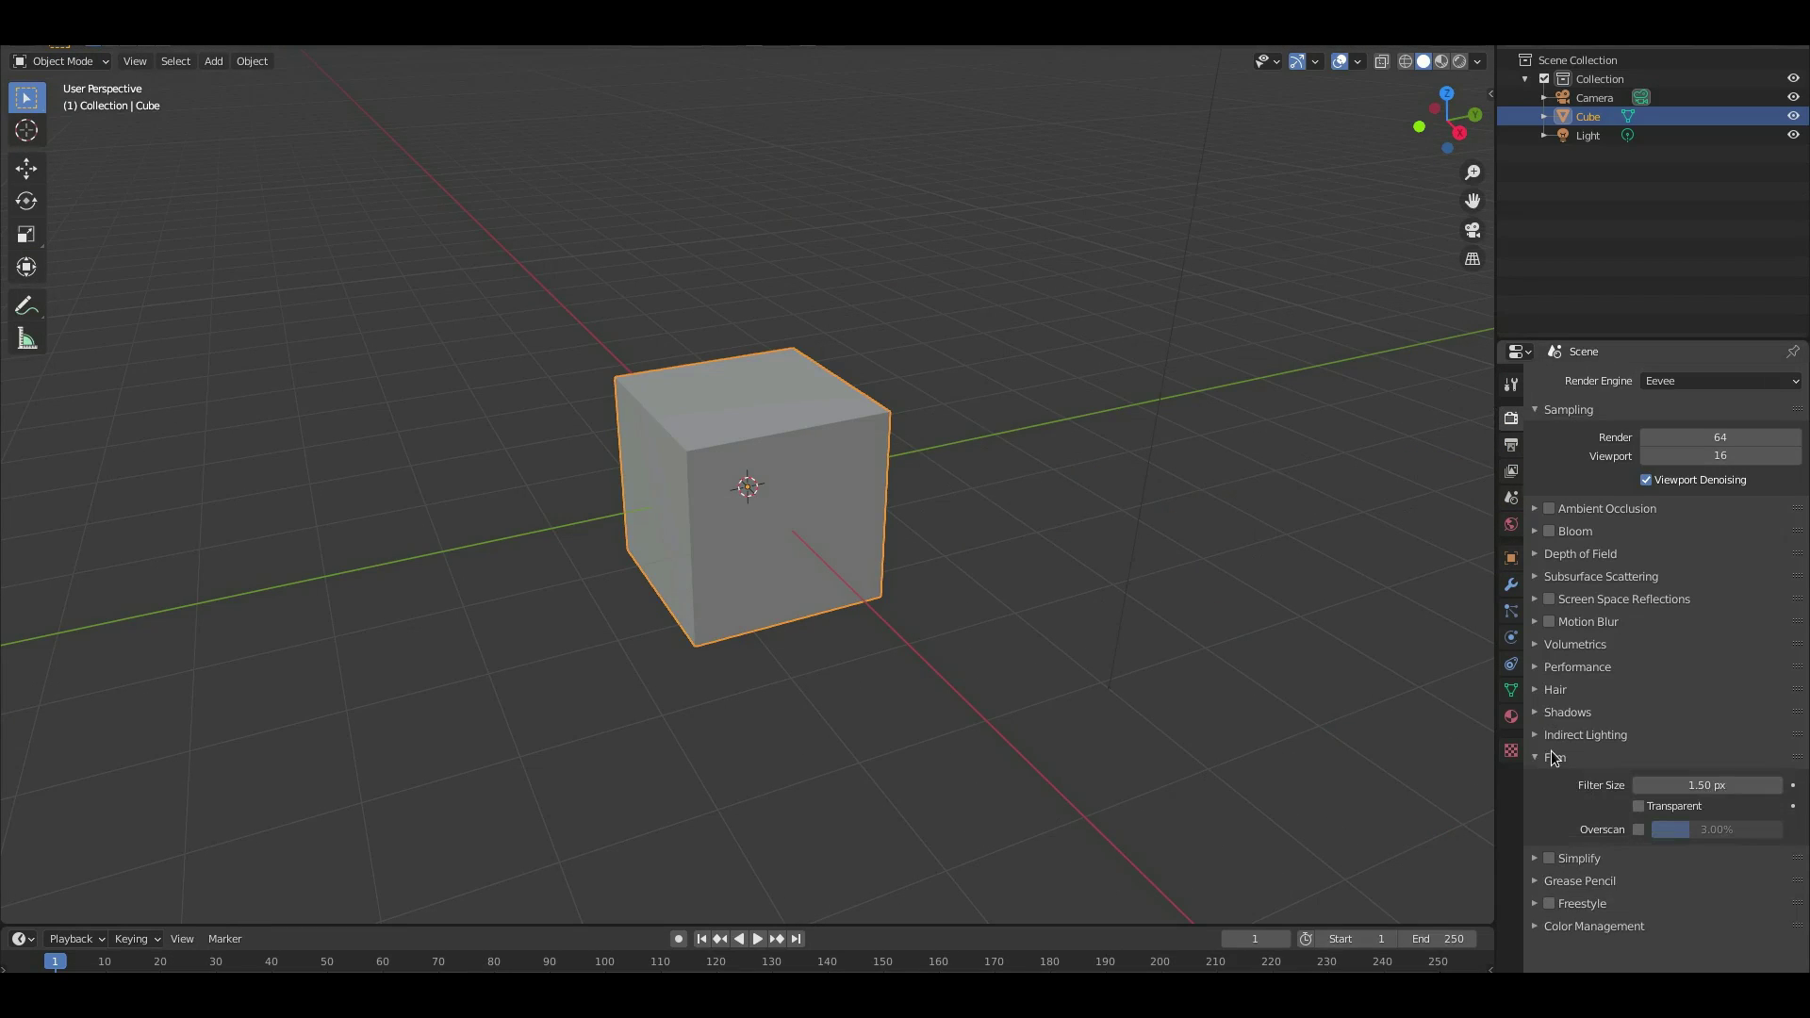
pyautogui.click(1554, 757)
pyautogui.click(1558, 716)
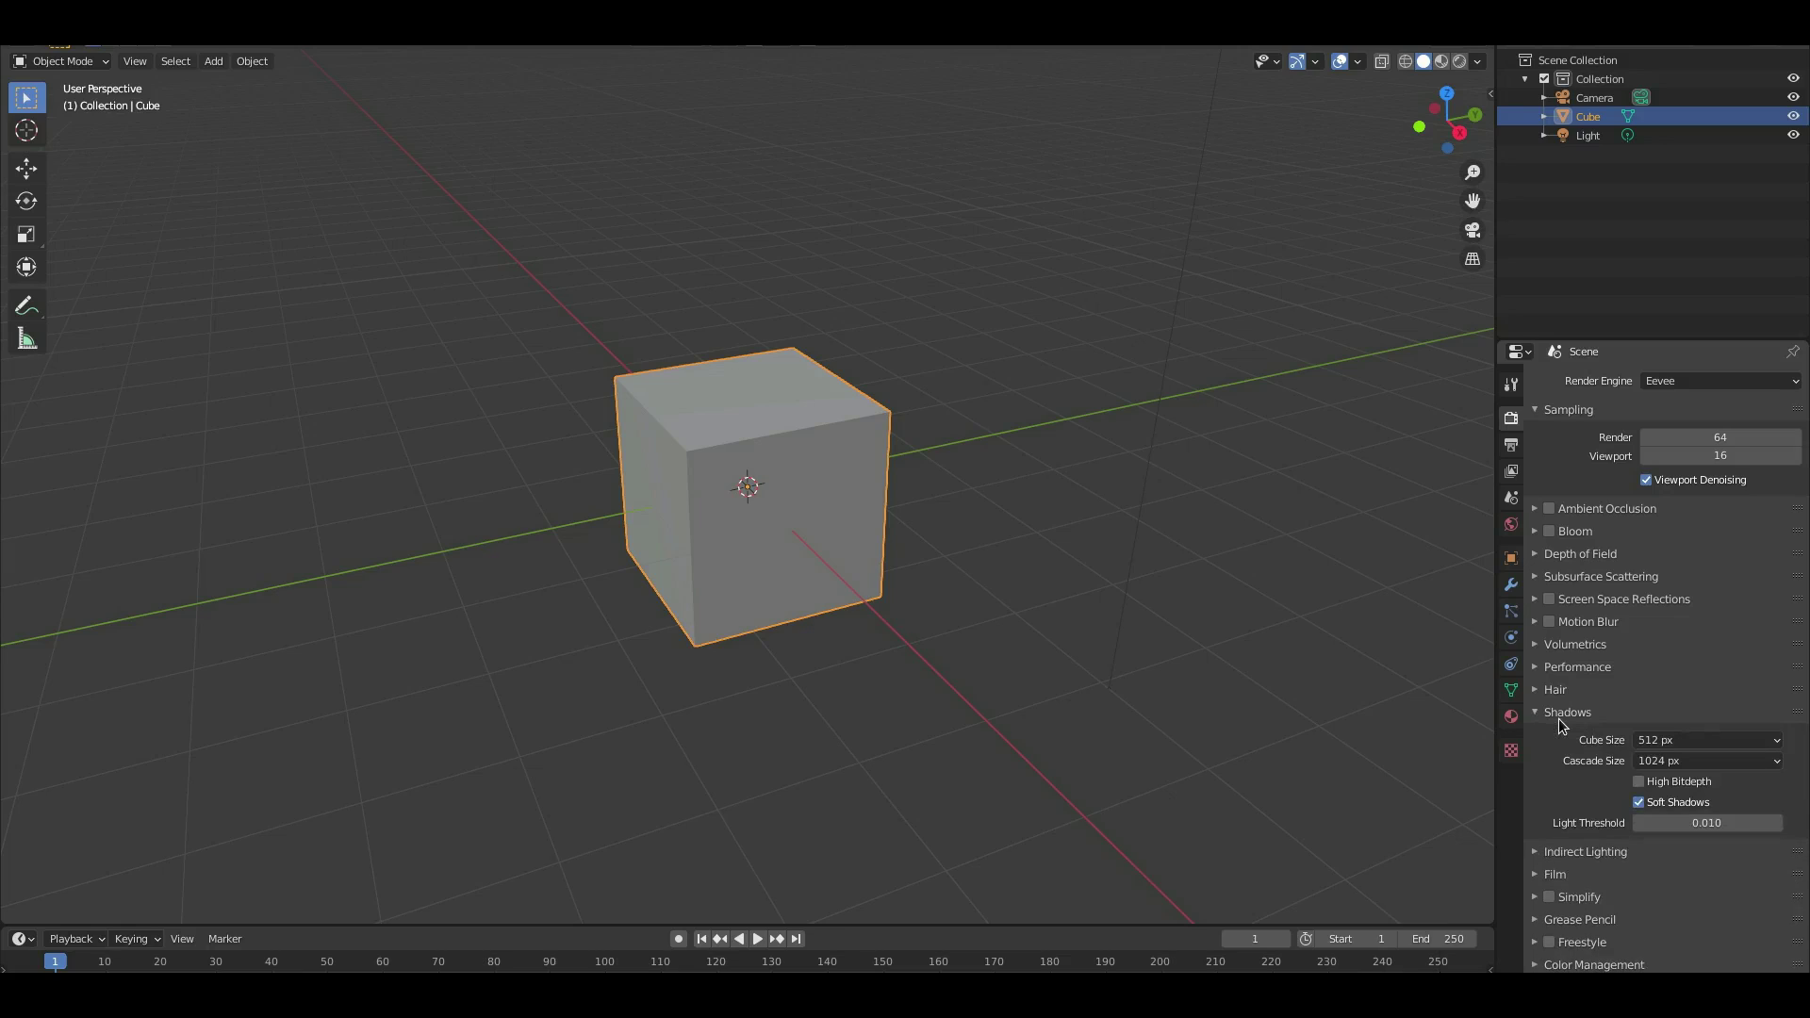
pyautogui.click(1558, 716)
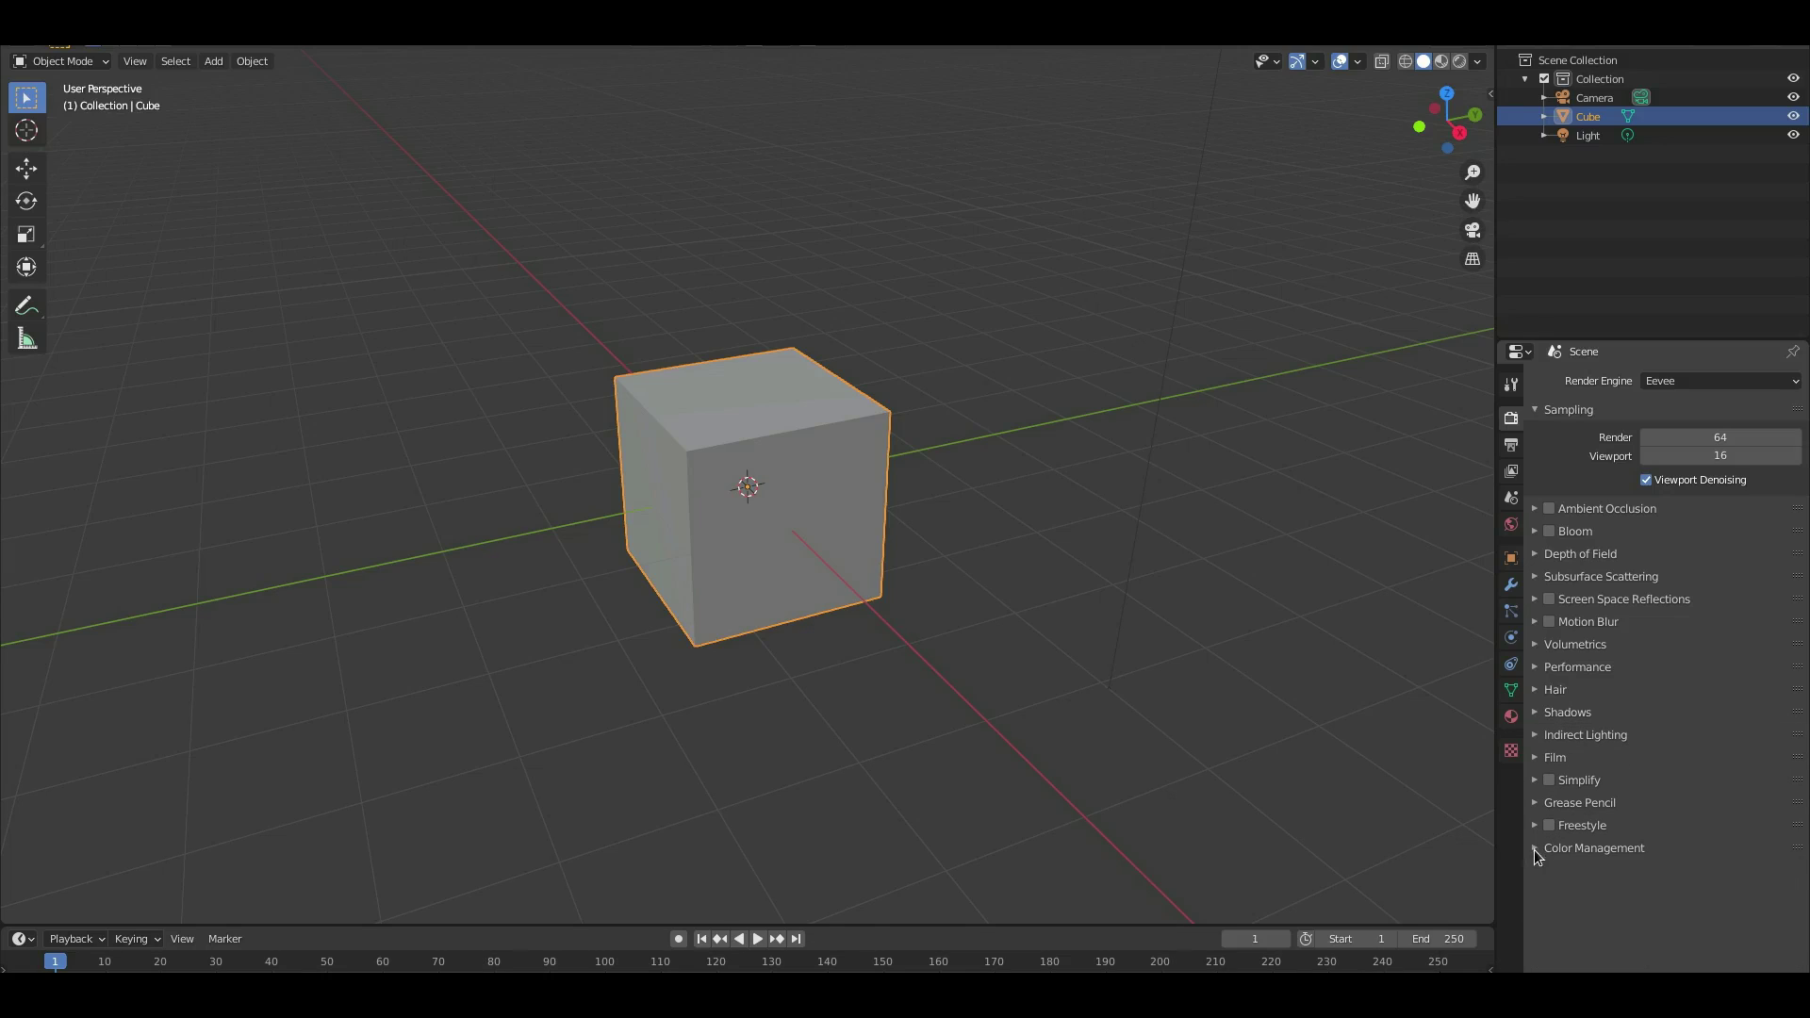
pyautogui.click(1534, 846)
pyautogui.click(1535, 845)
pyautogui.click(1511, 717)
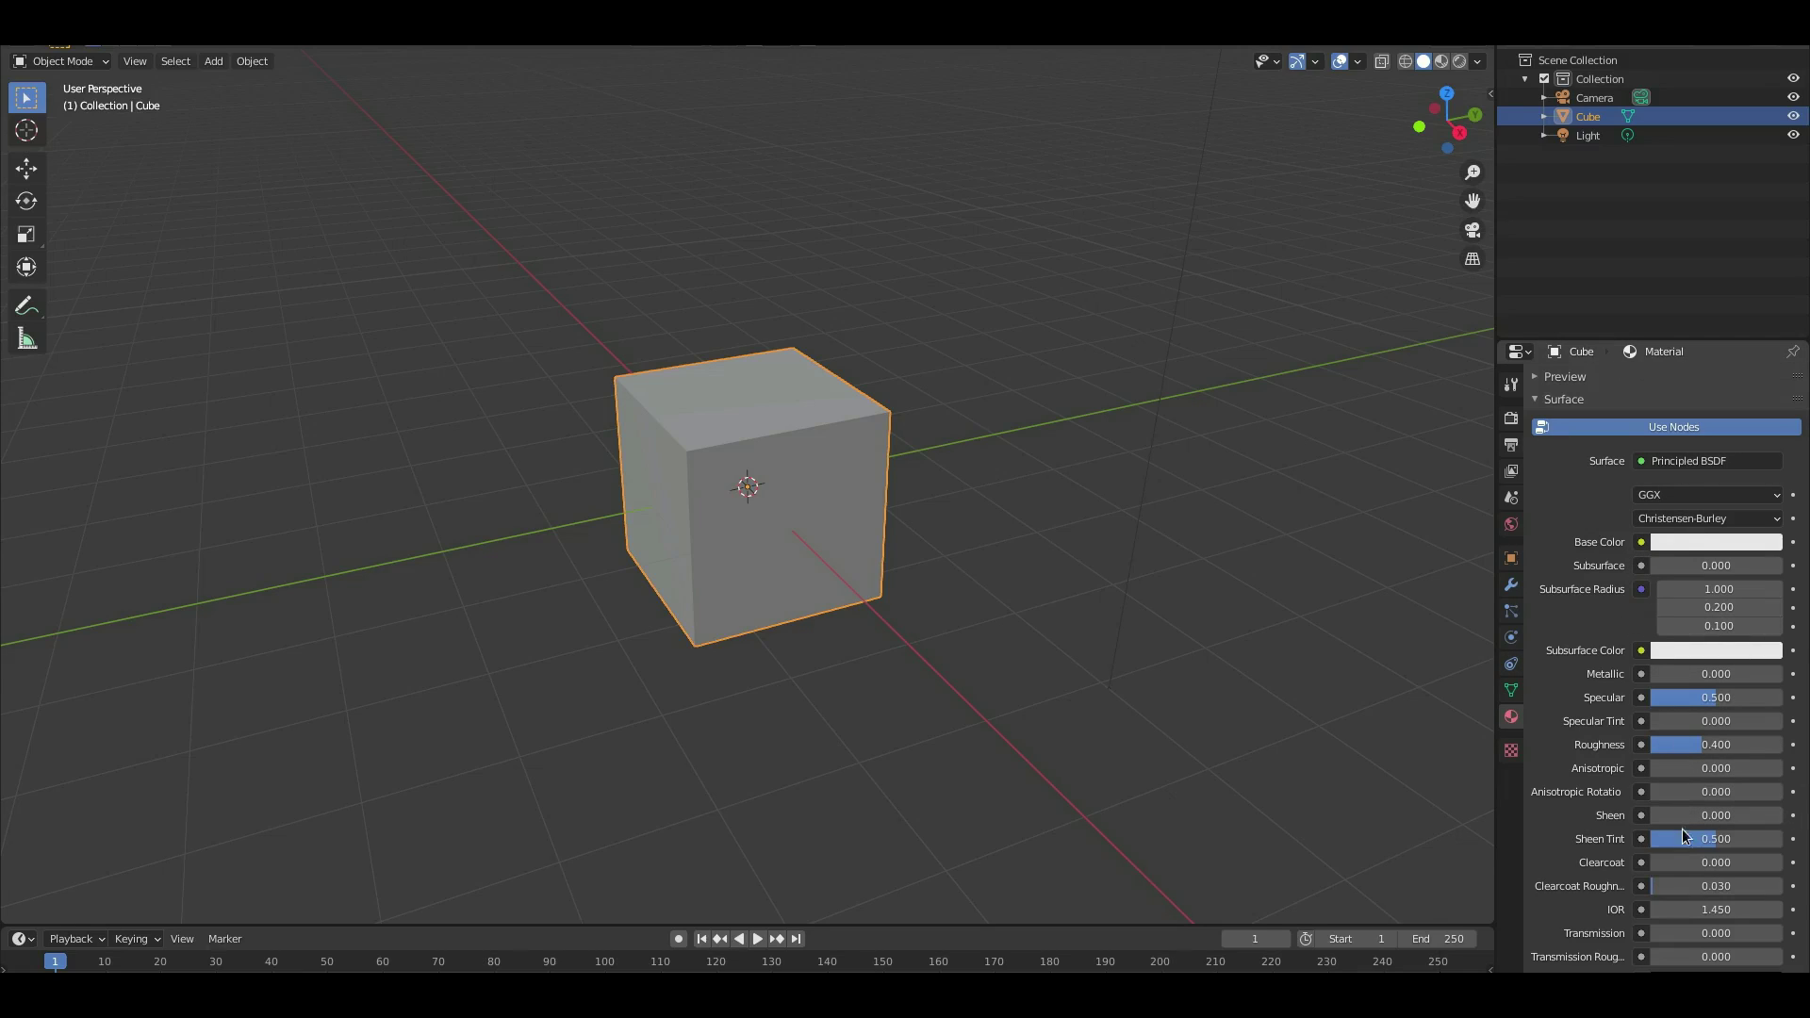
pyautogui.click(1511, 417)
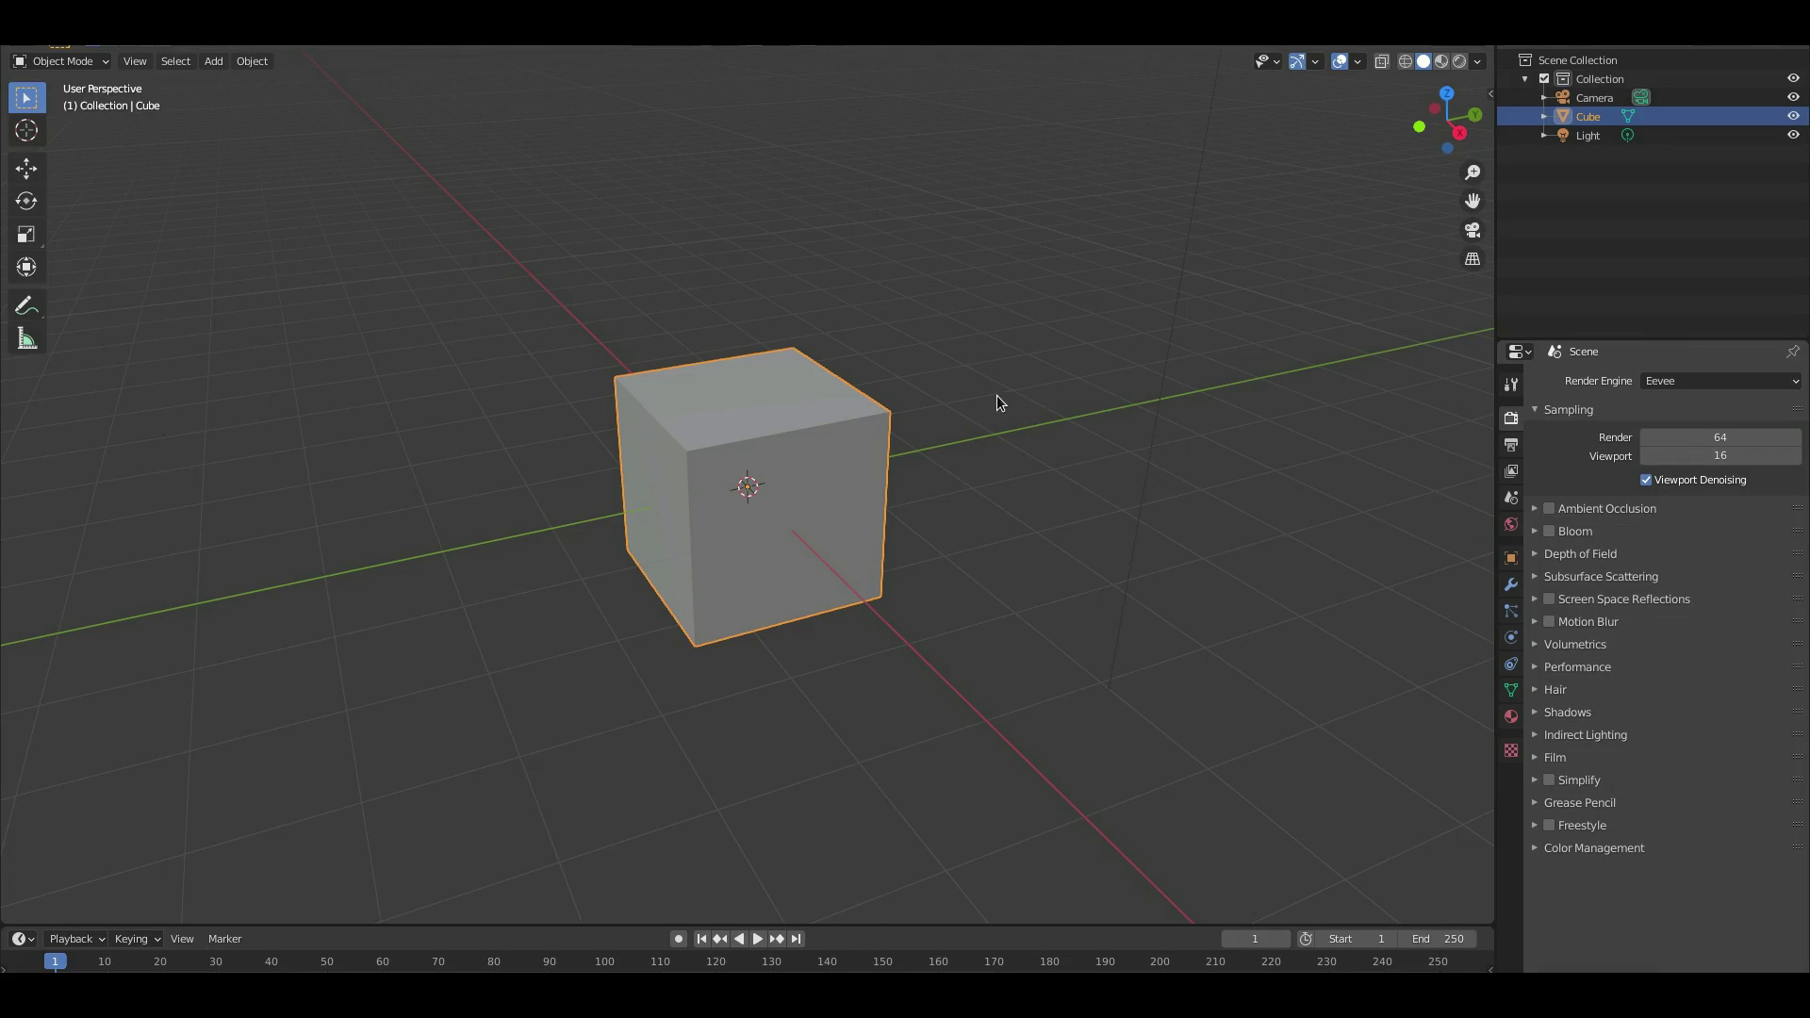
# - In camera view with a taller timeline, insert a Location keyframe and return to frame 0
pyautogui.press('KP_0')
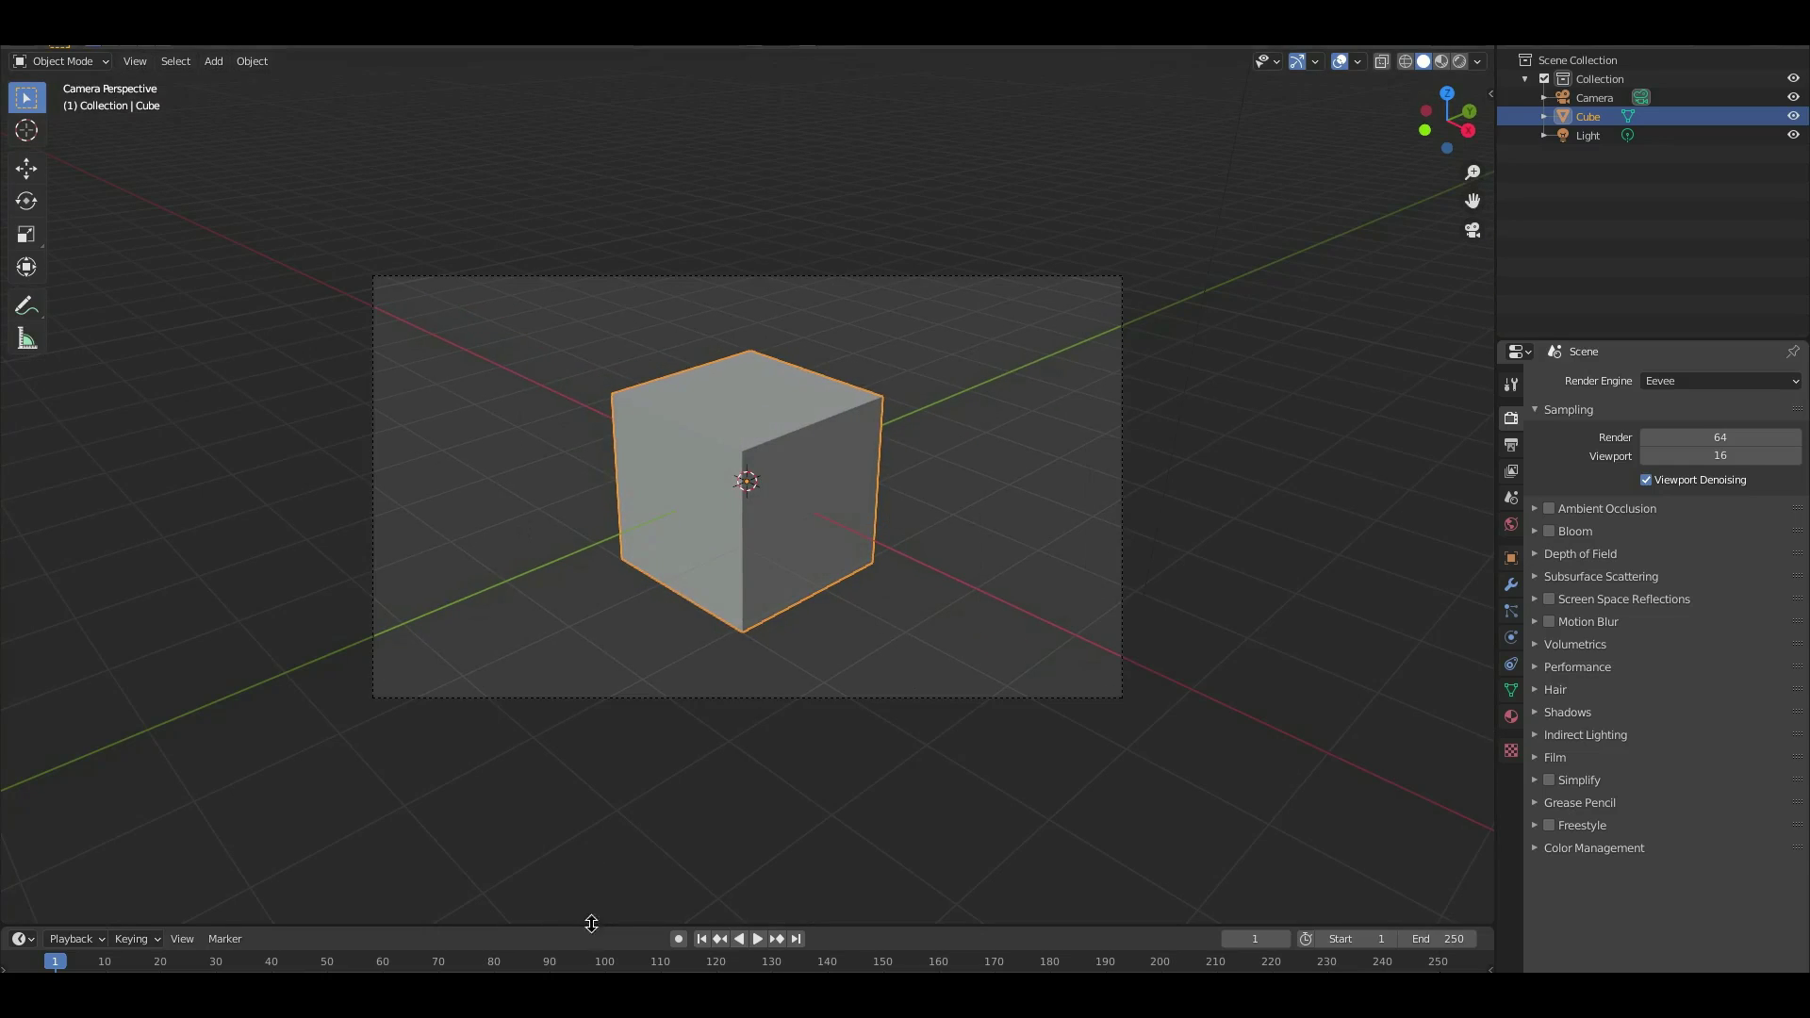
pyautogui.hotkey('alt', 'a')
pyautogui.moveTo(594, 924); pyautogui.dragTo(595, 874)
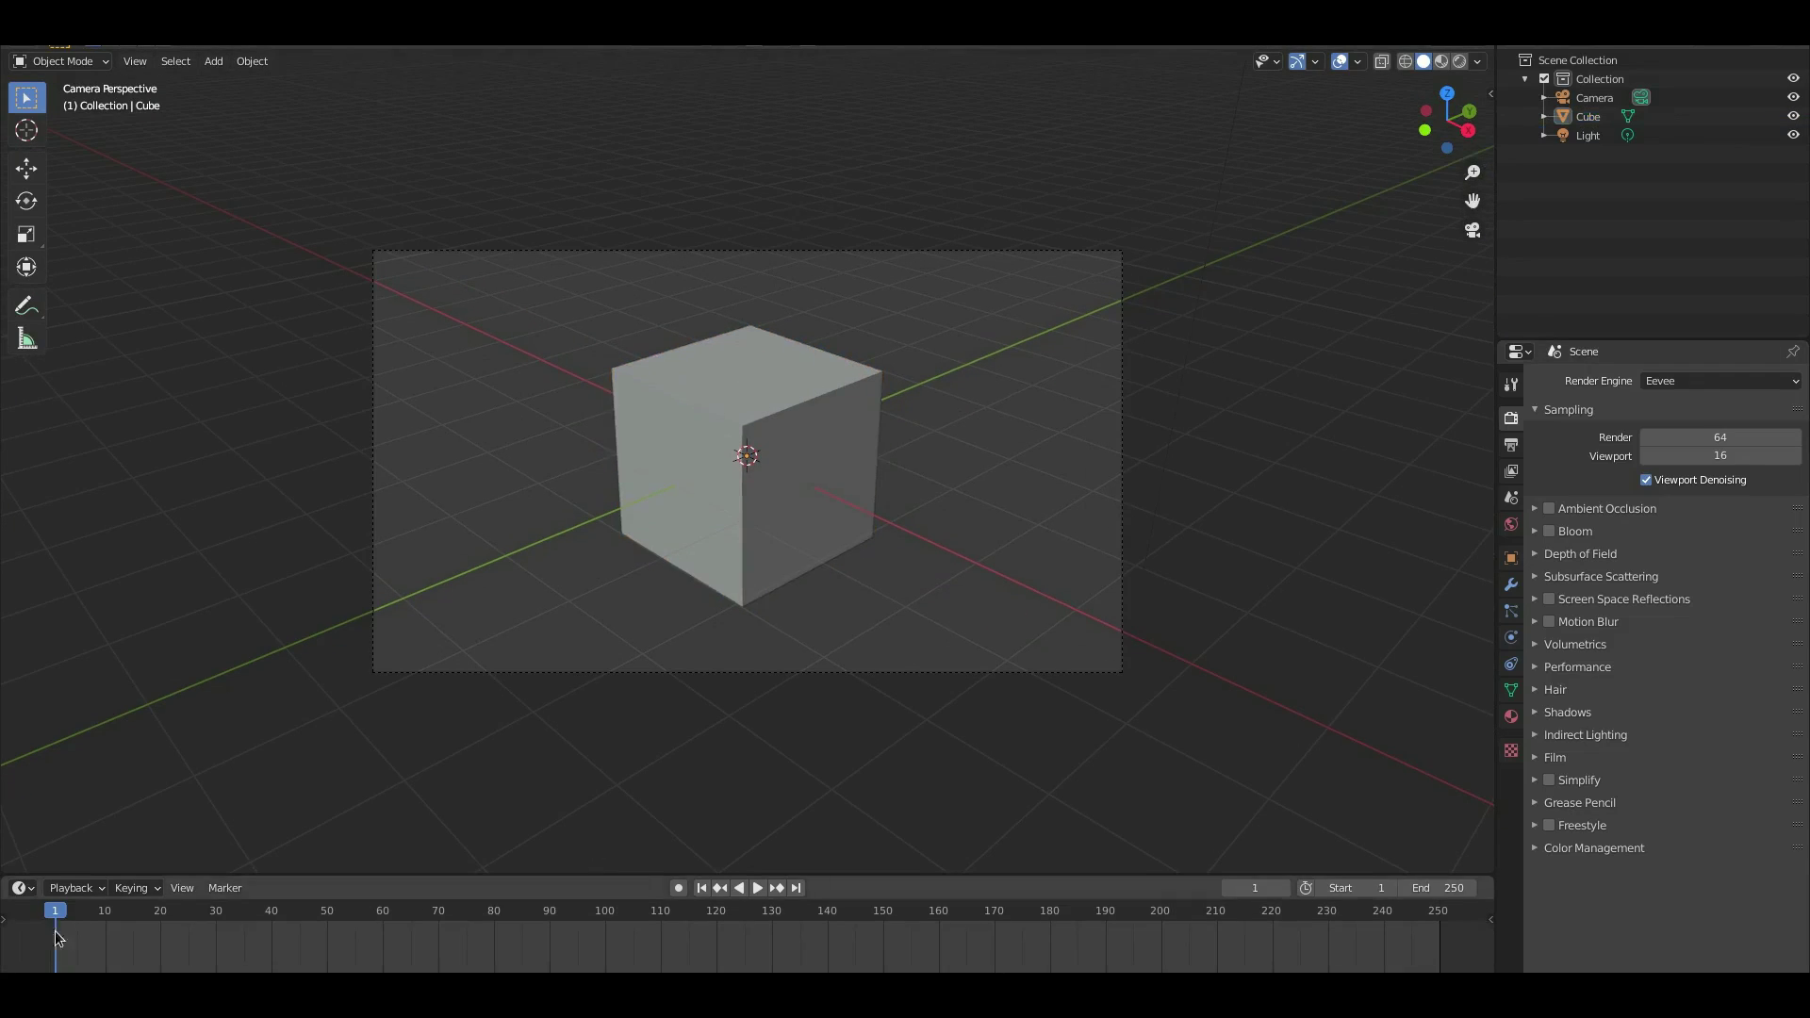
pyautogui.press('i')
pyautogui.click(803, 334)
pyautogui.moveTo(114, 920); pyautogui.dragTo(50, 922)
pyautogui.click(1321, 887)
# - Key the cube's location at frame 0 and at frame 5
pyautogui.click(779, 445)
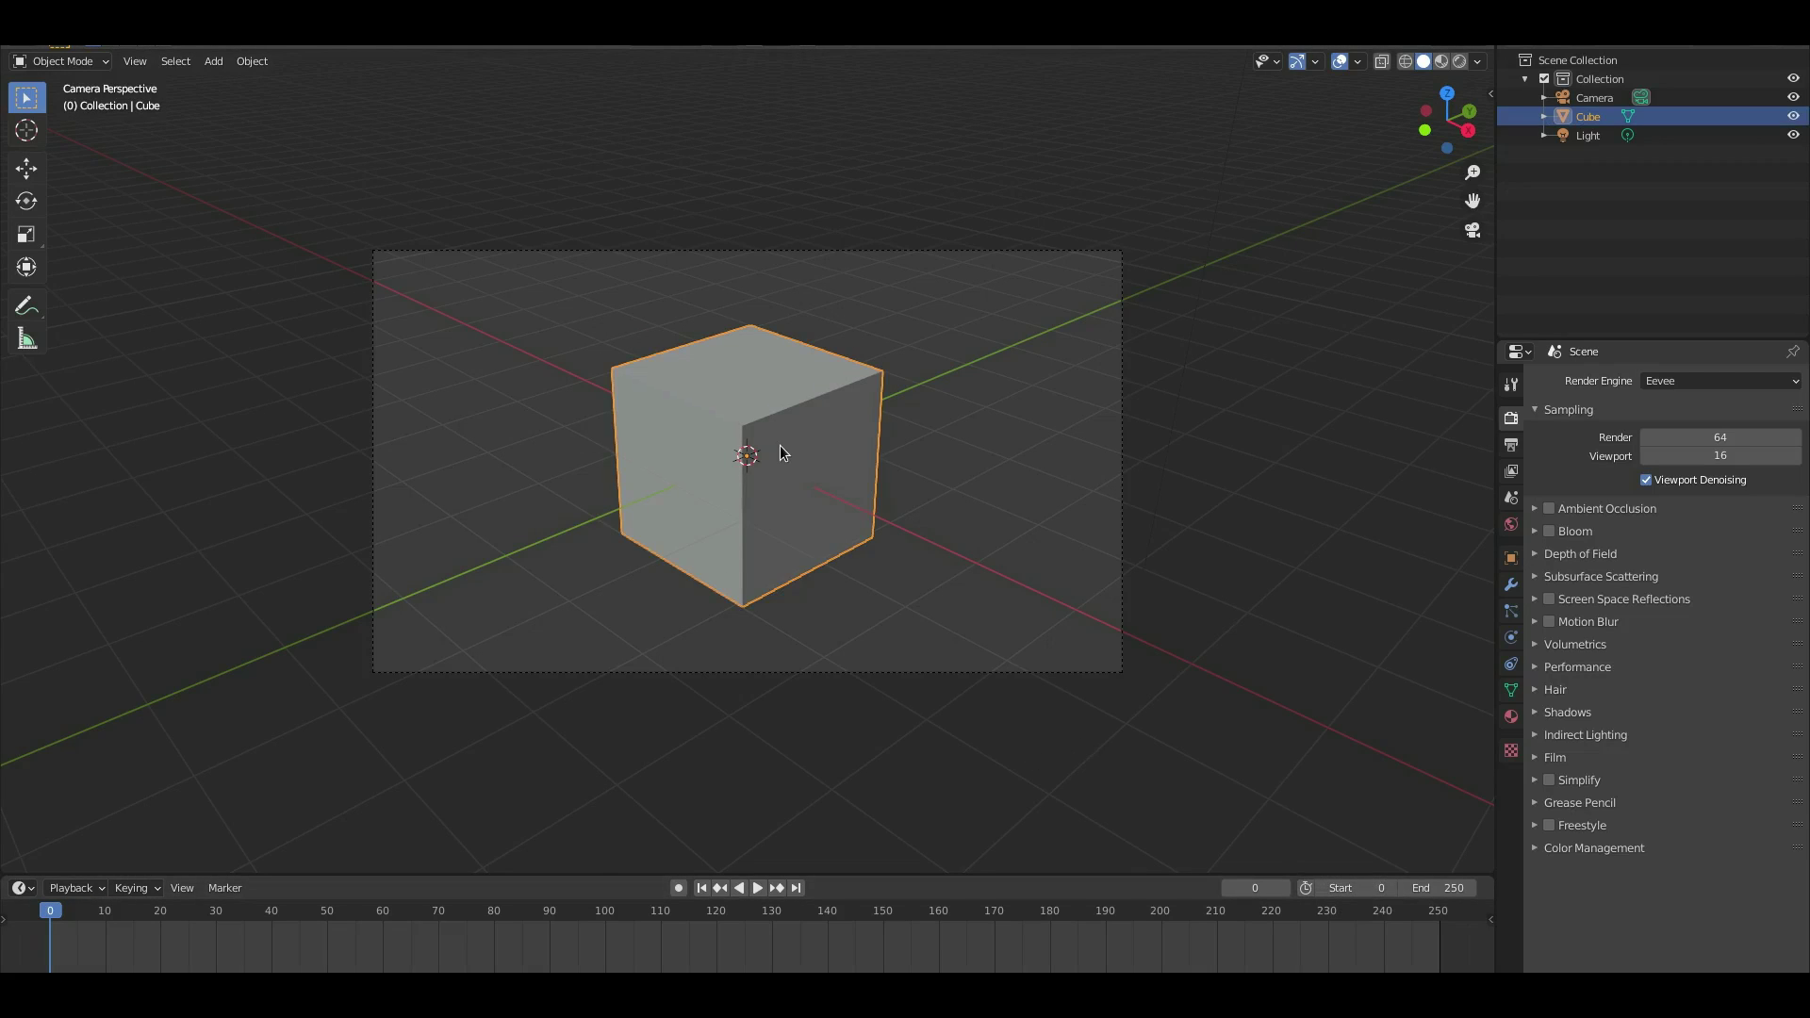
pyautogui.press('i')
pyautogui.click(818, 330)
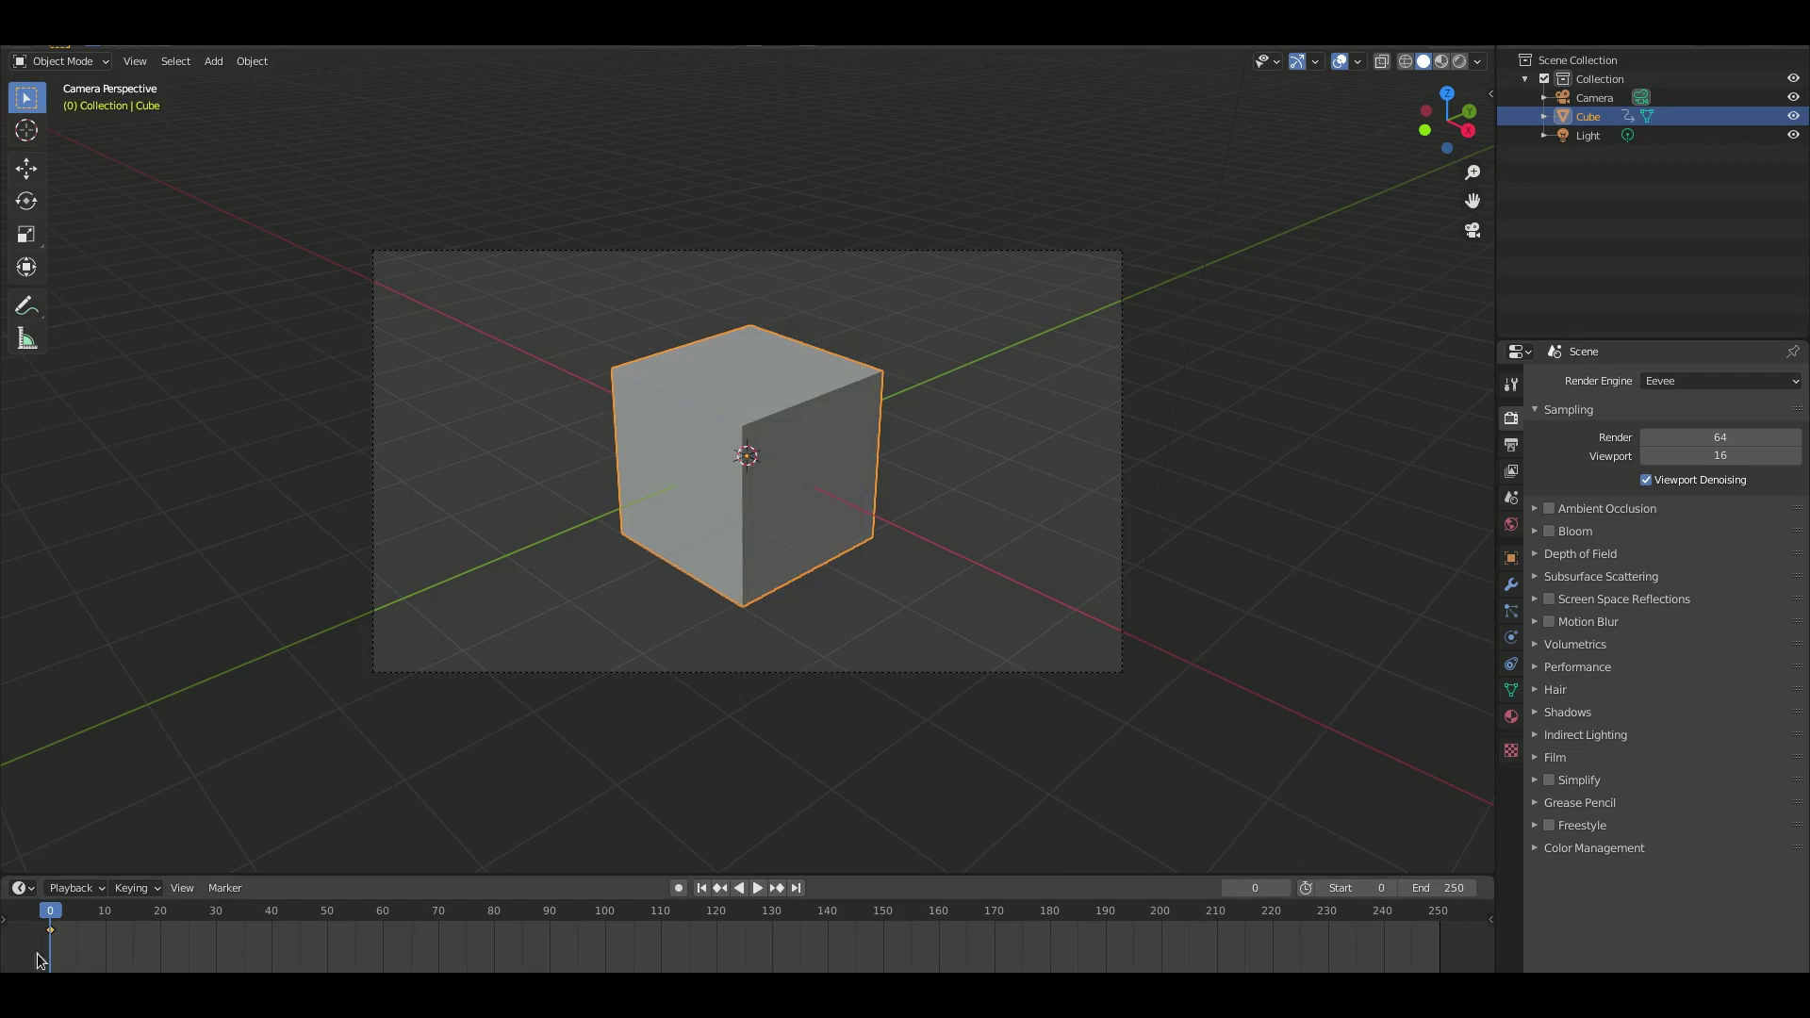
pyautogui.click(77, 925)
pyautogui.press('i')
pyautogui.click(862, 403)
# - At frame 5, move the cube right, shrink it, and keyframe the new state
pyautogui.press('g')
pyautogui.click(1148, 407)
pyautogui.press('s')
pyautogui.click(1090, 415)
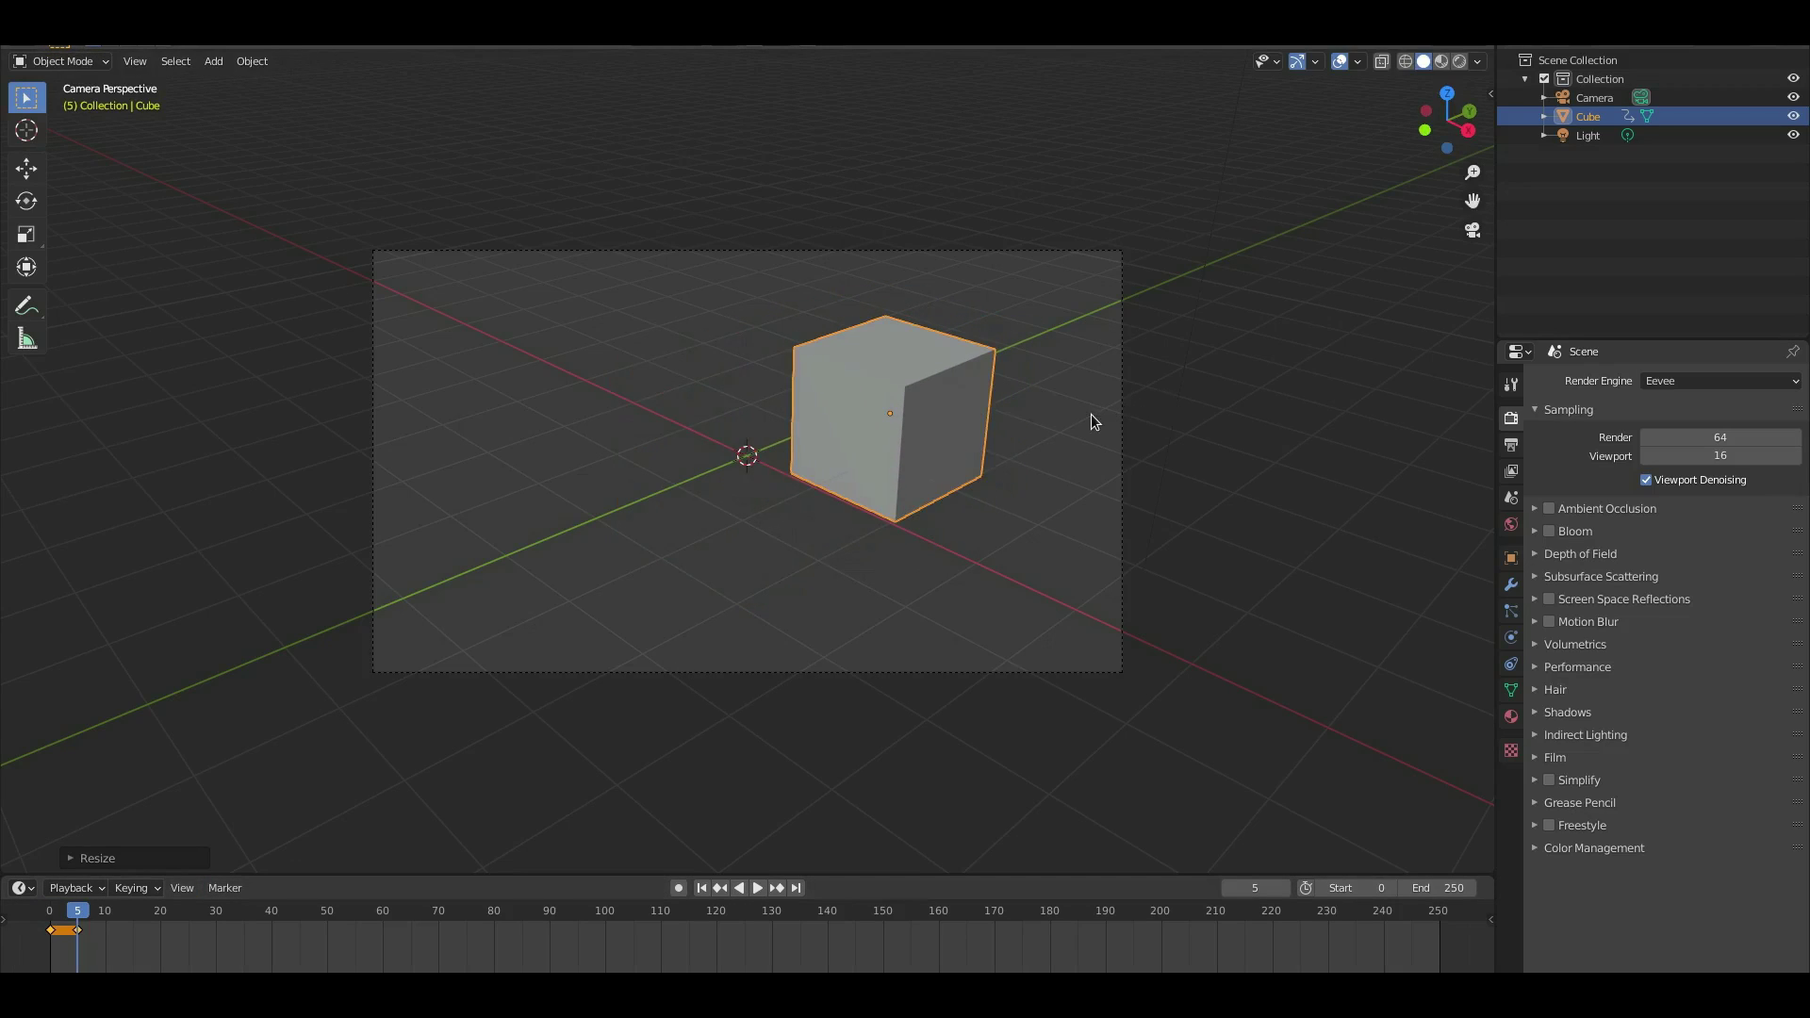
pyautogui.press('i')
pyautogui.click(1087, 415)
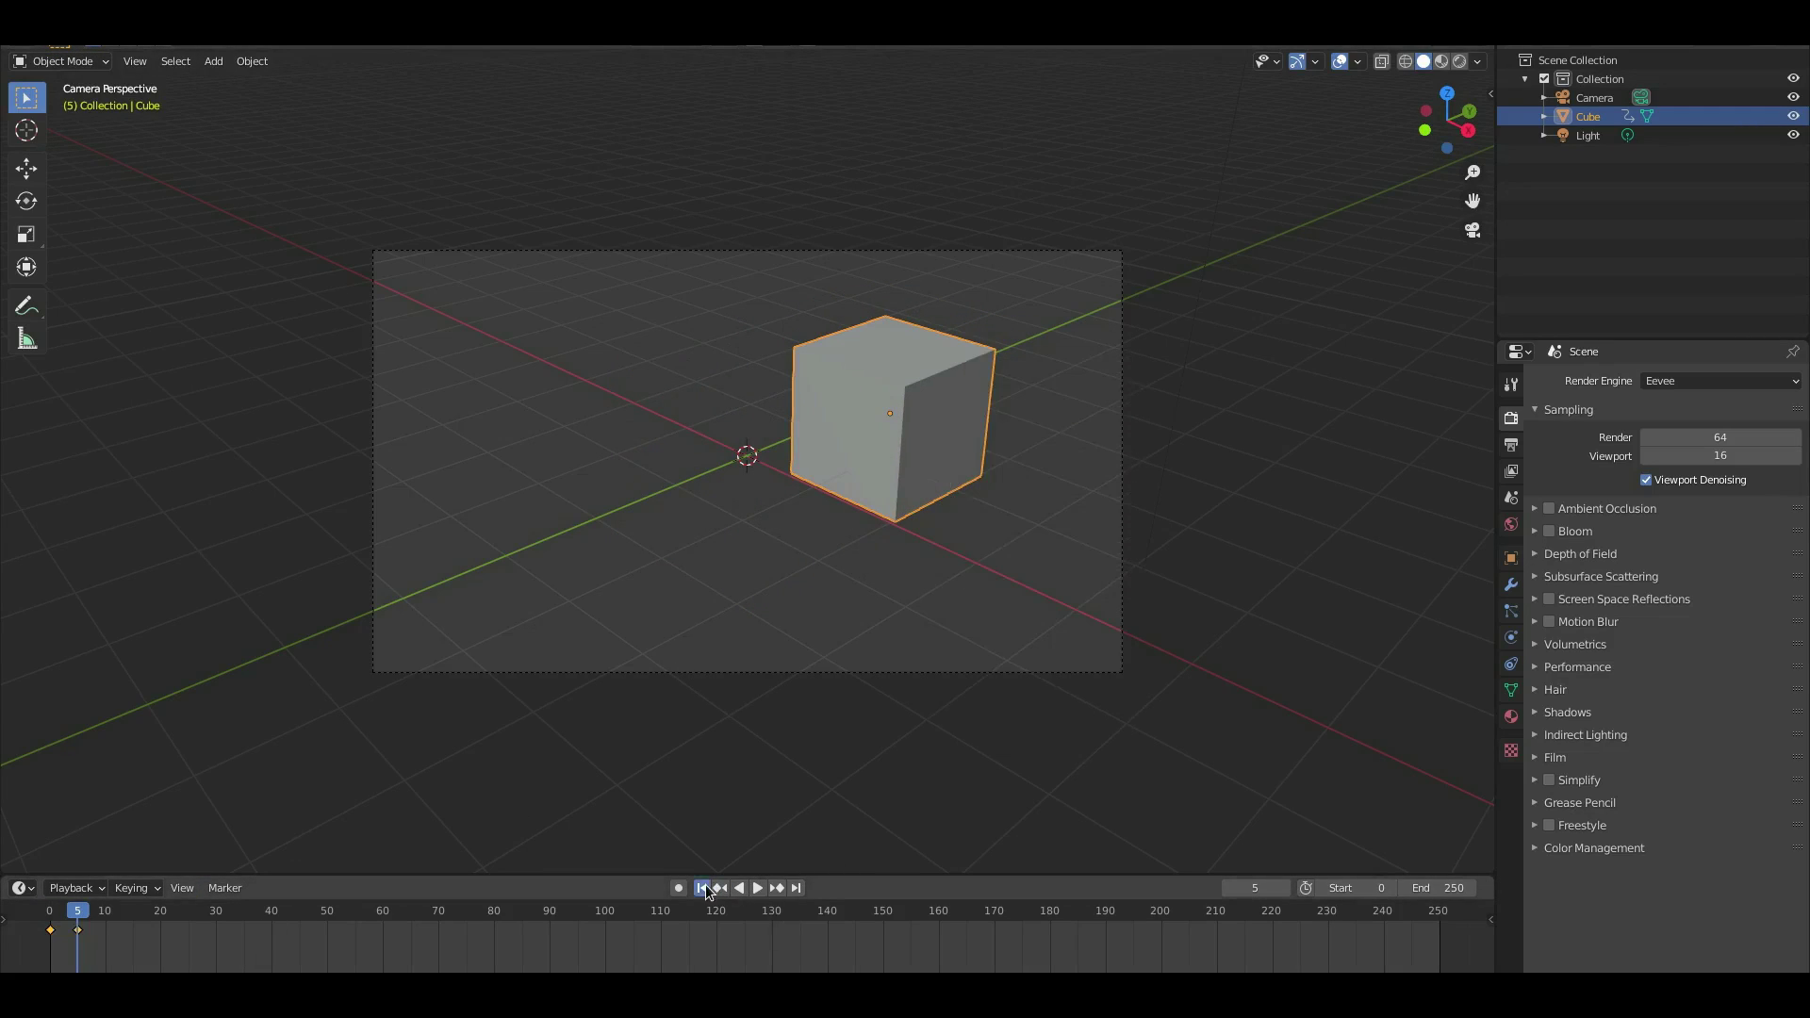
# - At frame 0, move the cube left and keyframe its location
pyautogui.click(719, 888)
pyautogui.press('g')
pyautogui.click(925, 741)
pyautogui.press('i')
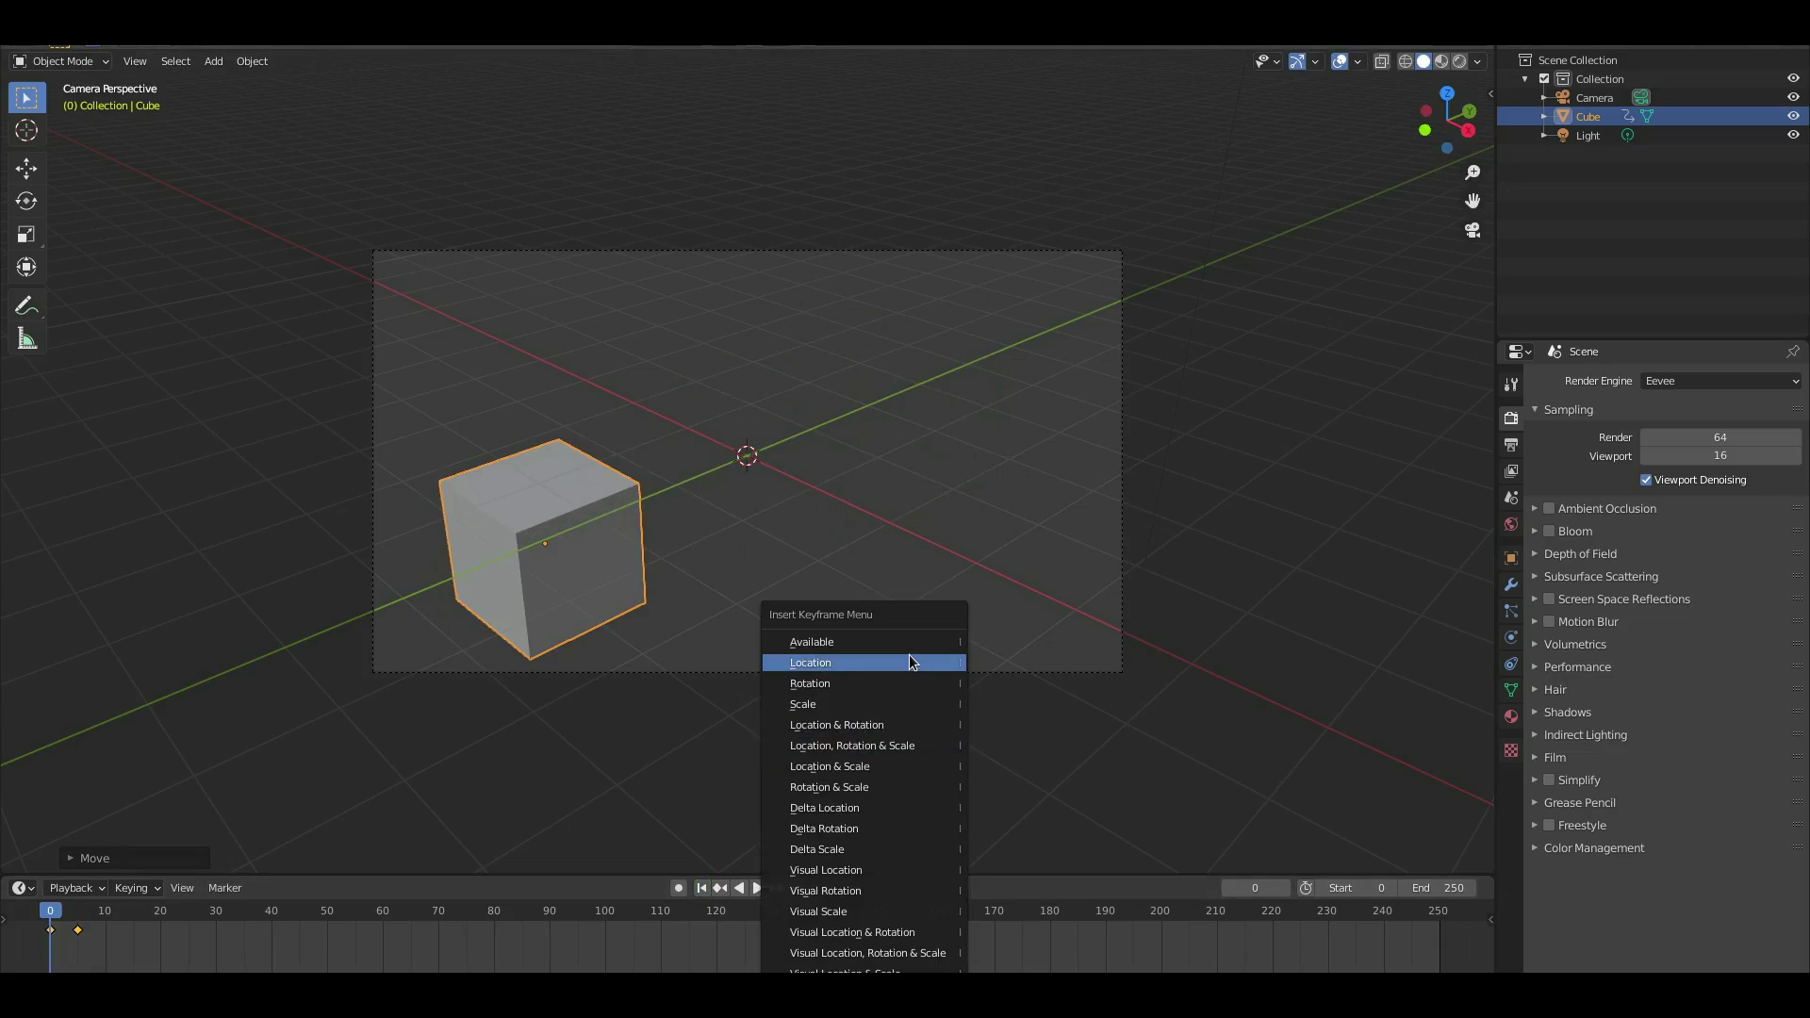
pyautogui.click(909, 662)
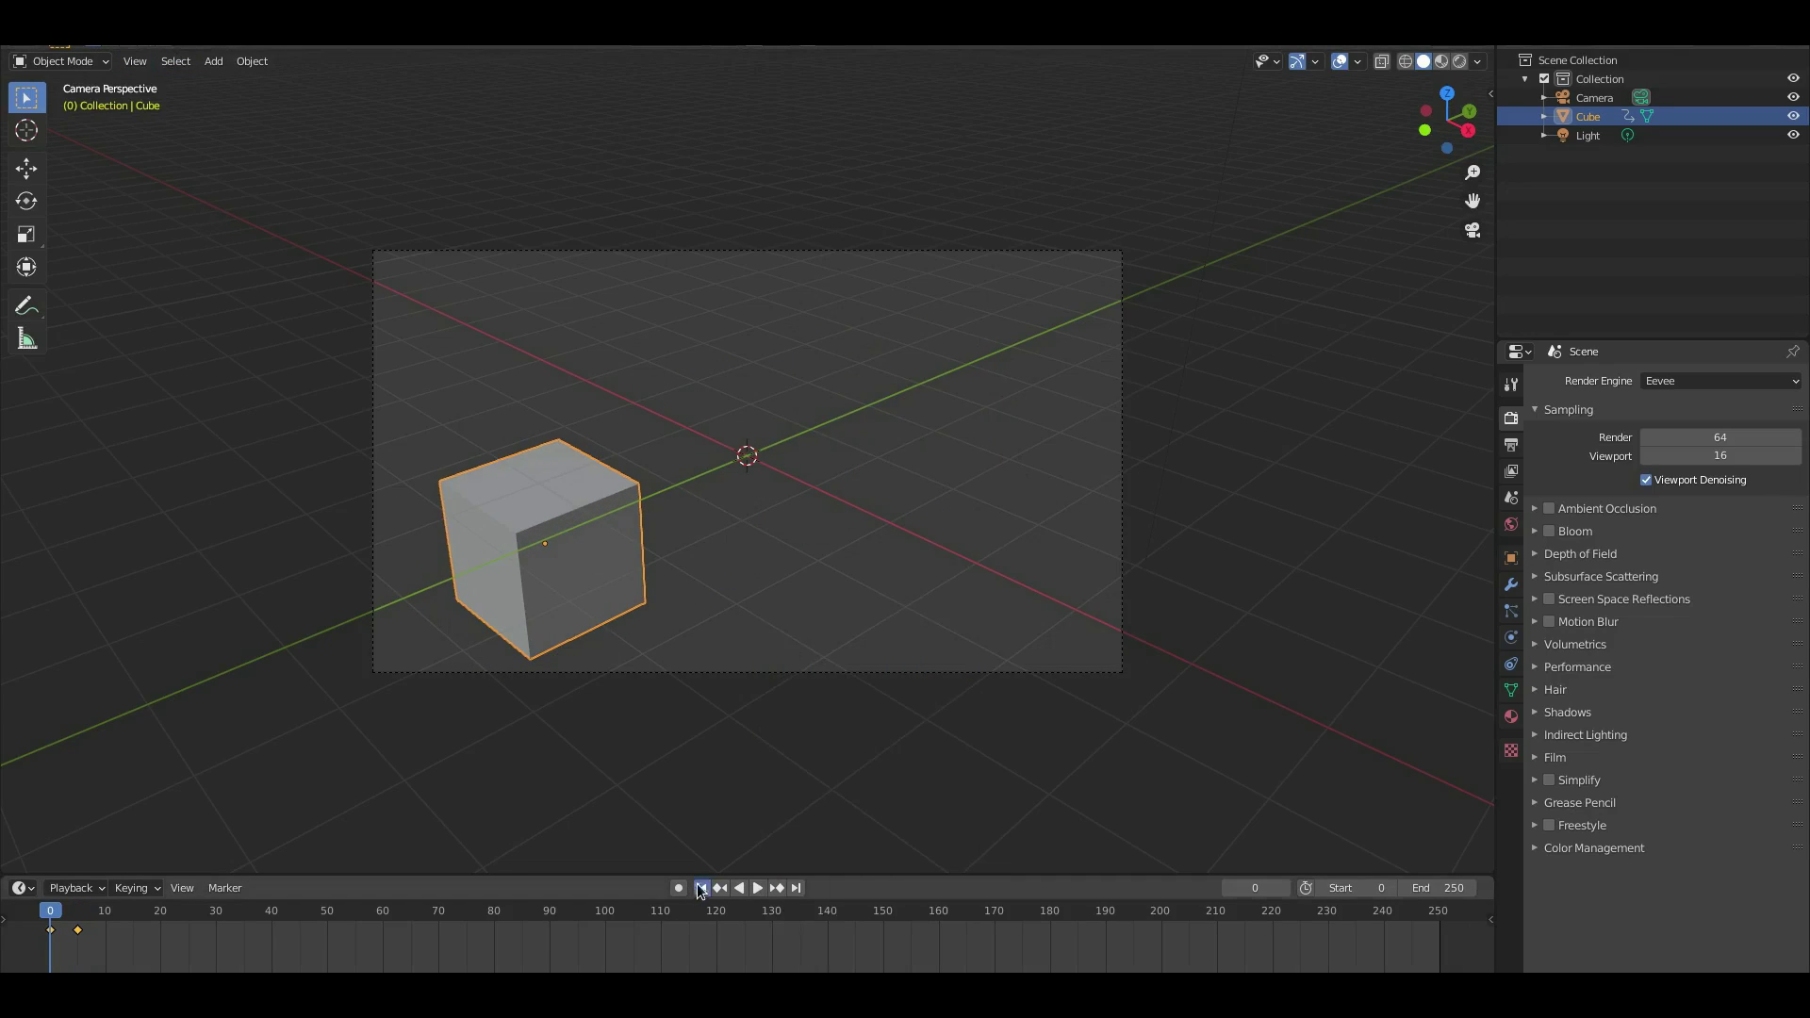
# - Play back the motion, then set the end frame to 5 and raise it to 7
pyautogui.click(757, 888)
pyautogui.press('space')
pyautogui.click(1437, 888)
pyautogui.write('5')
pyautogui.press('Return')
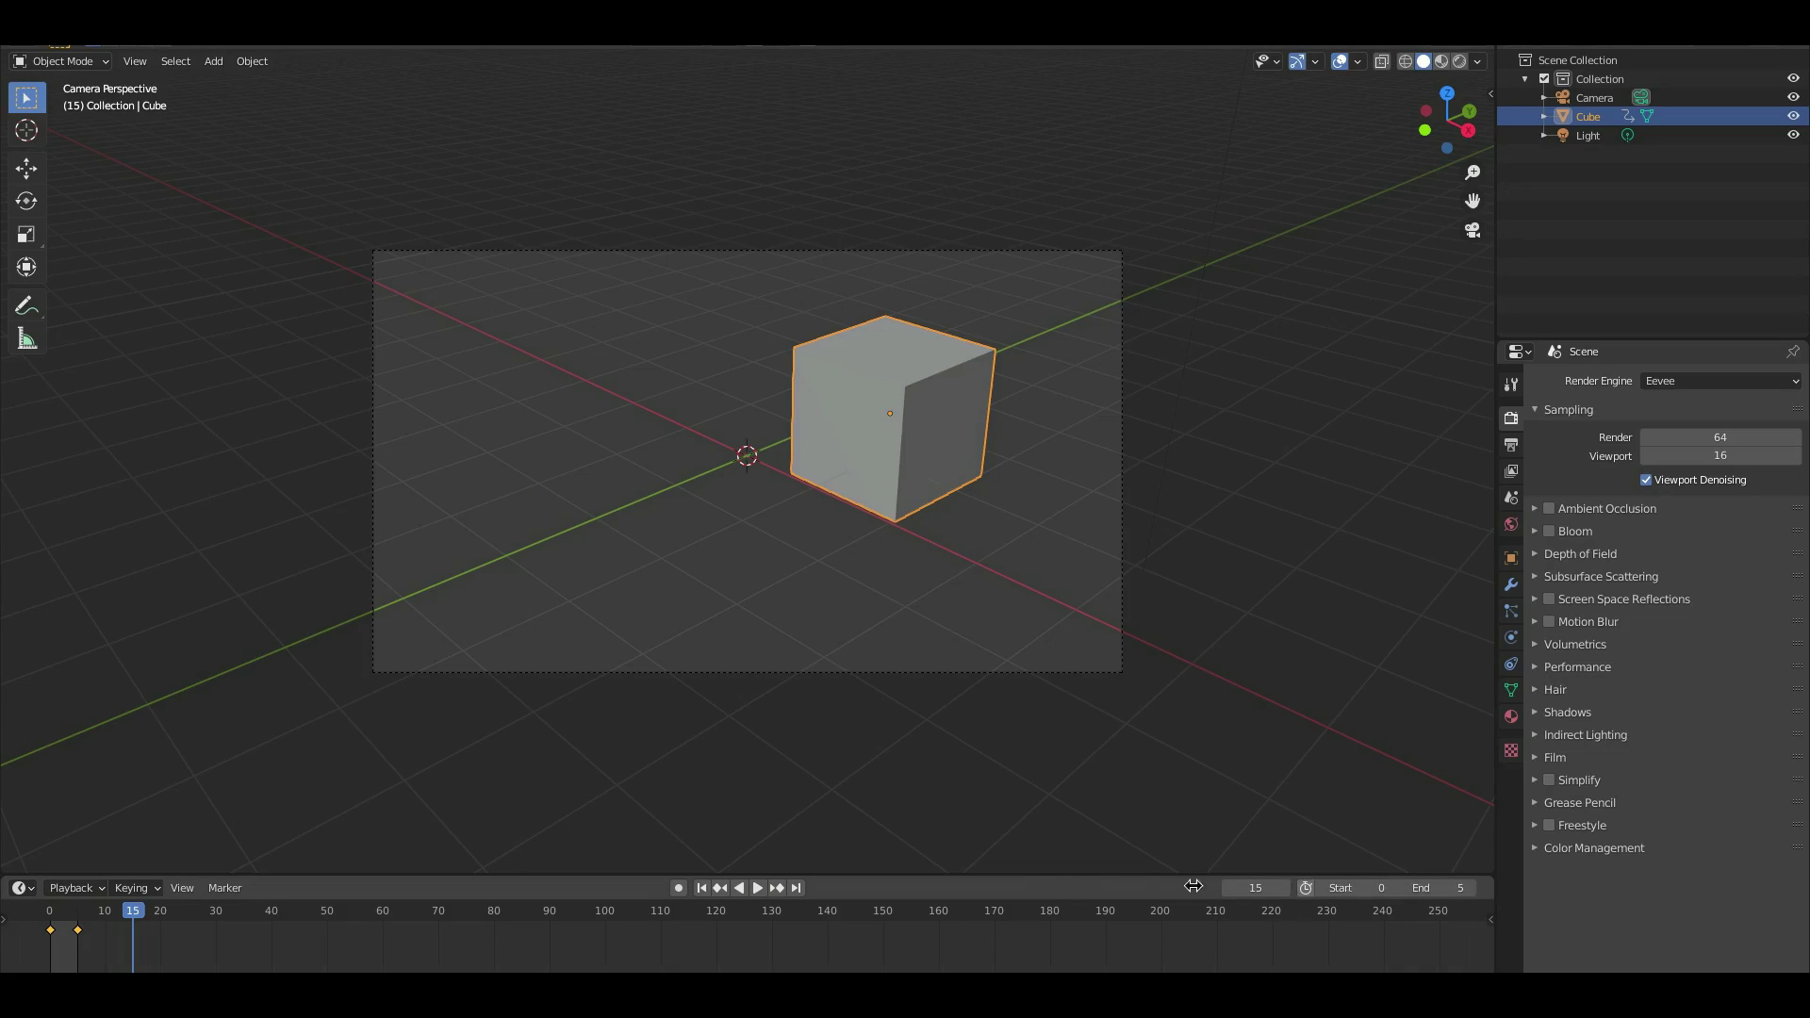
pyautogui.moveTo(1469, 896); pyautogui.dragTo(1484, 896)
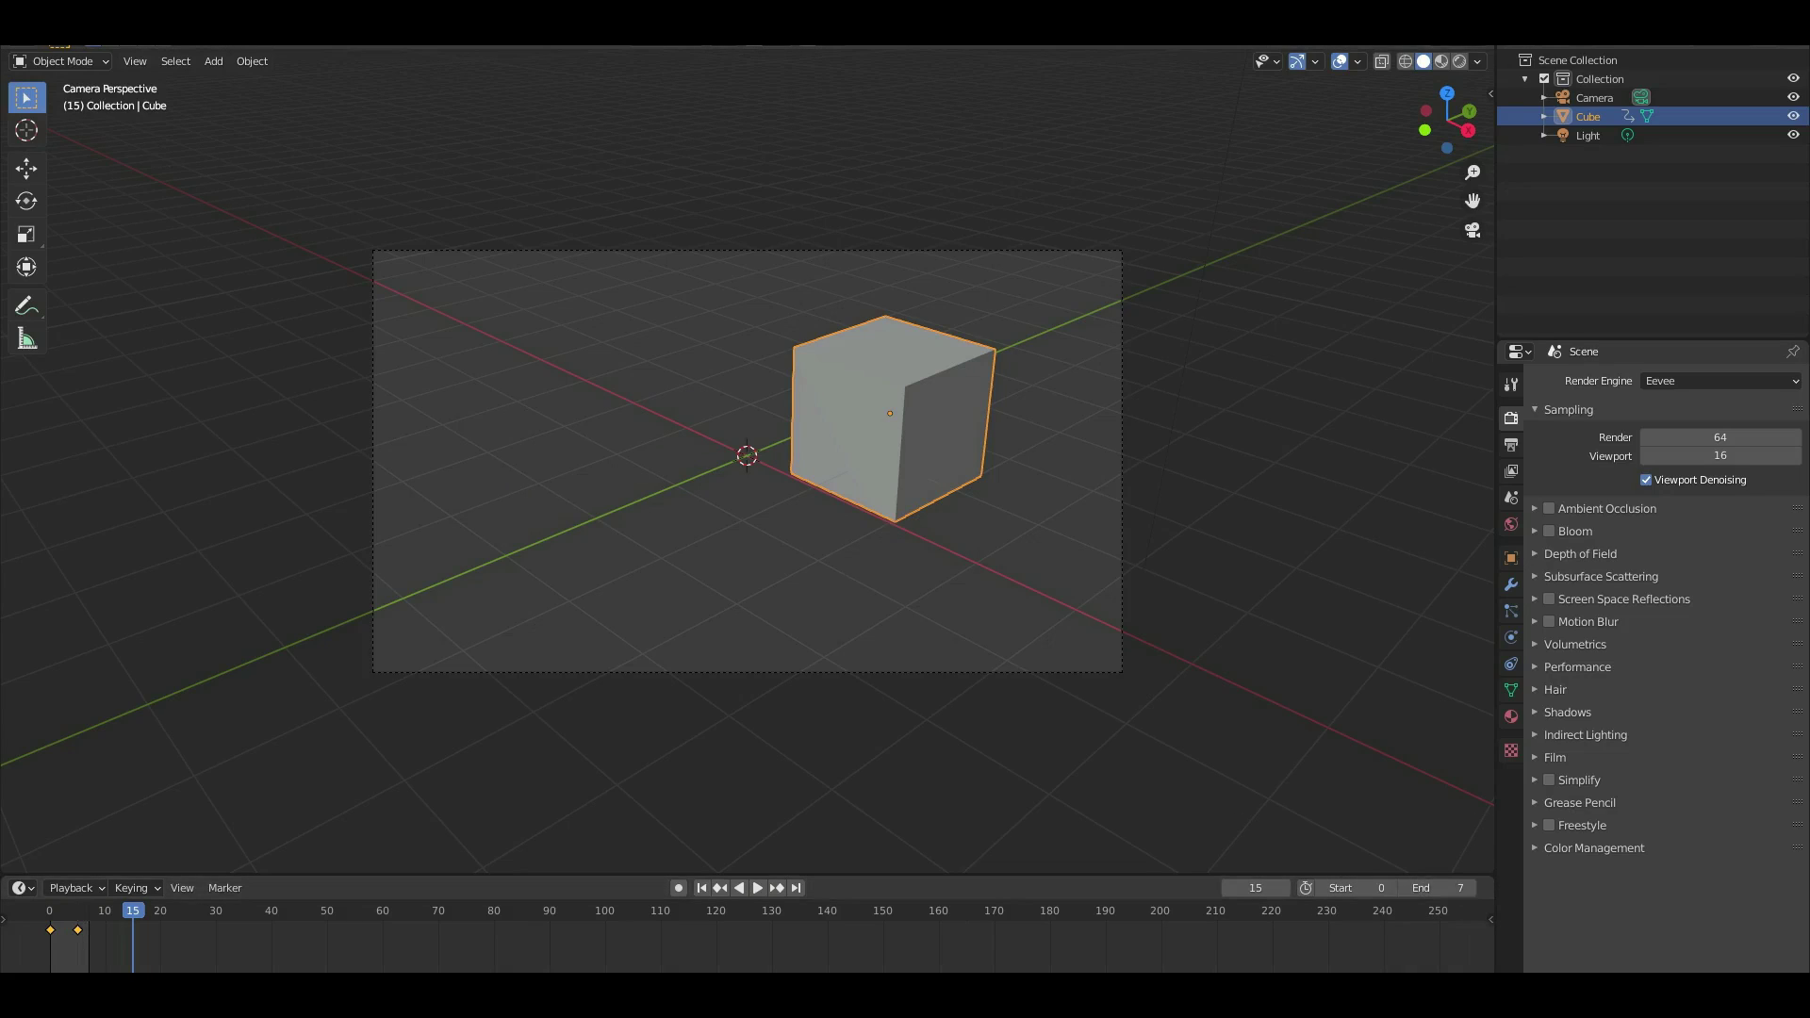
pyautogui.click(113, 29)
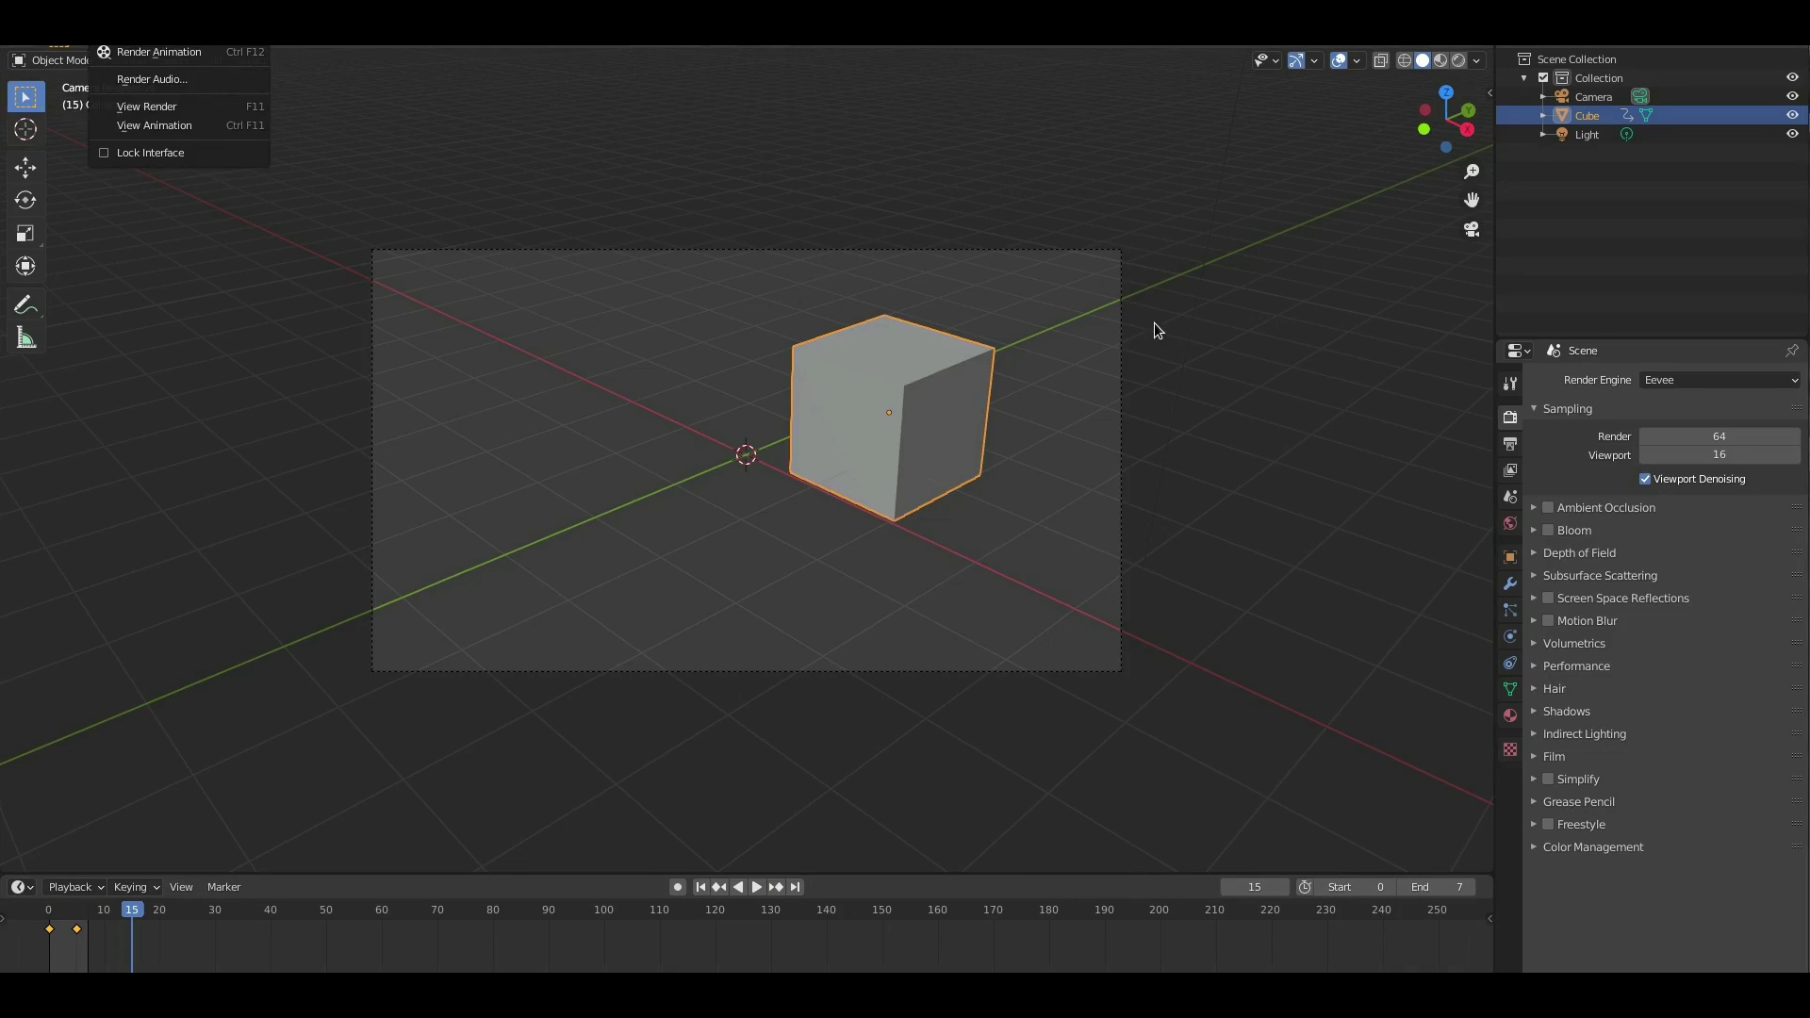
# - Render the current frame with F12 and close the result
pyautogui.press('F12')
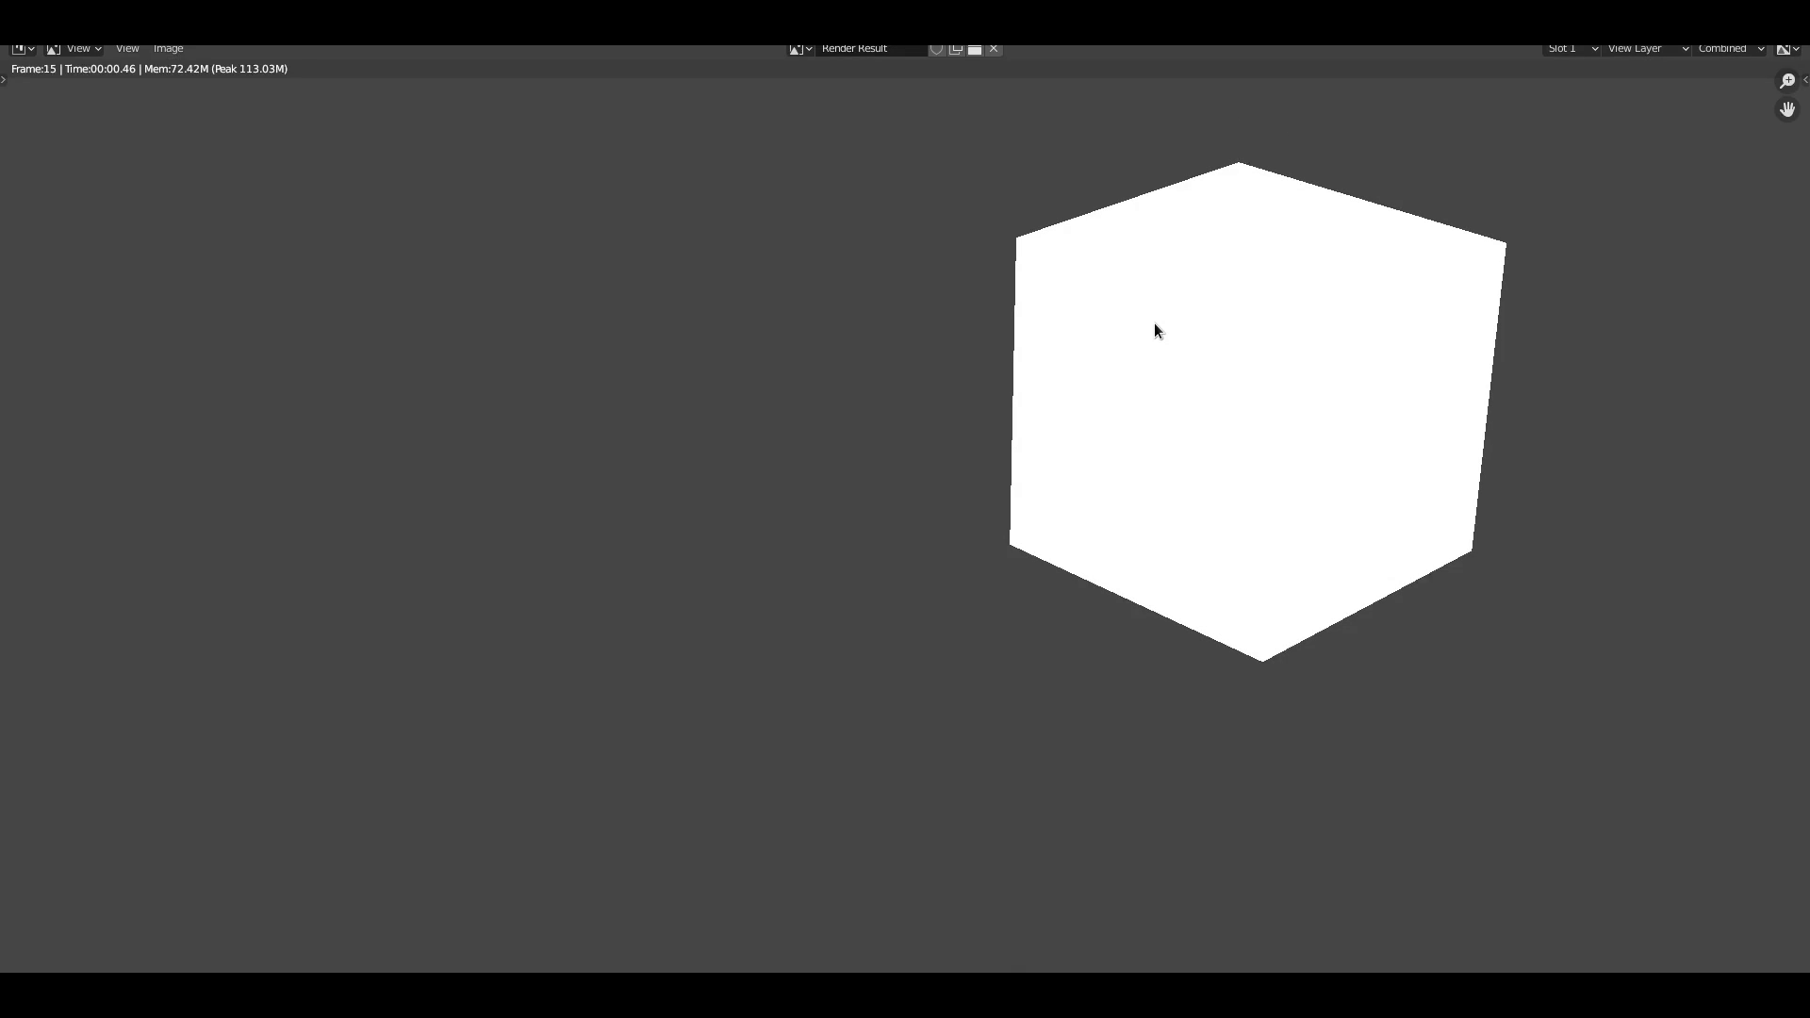
pyautogui.scroll(-1, 1577, 506)
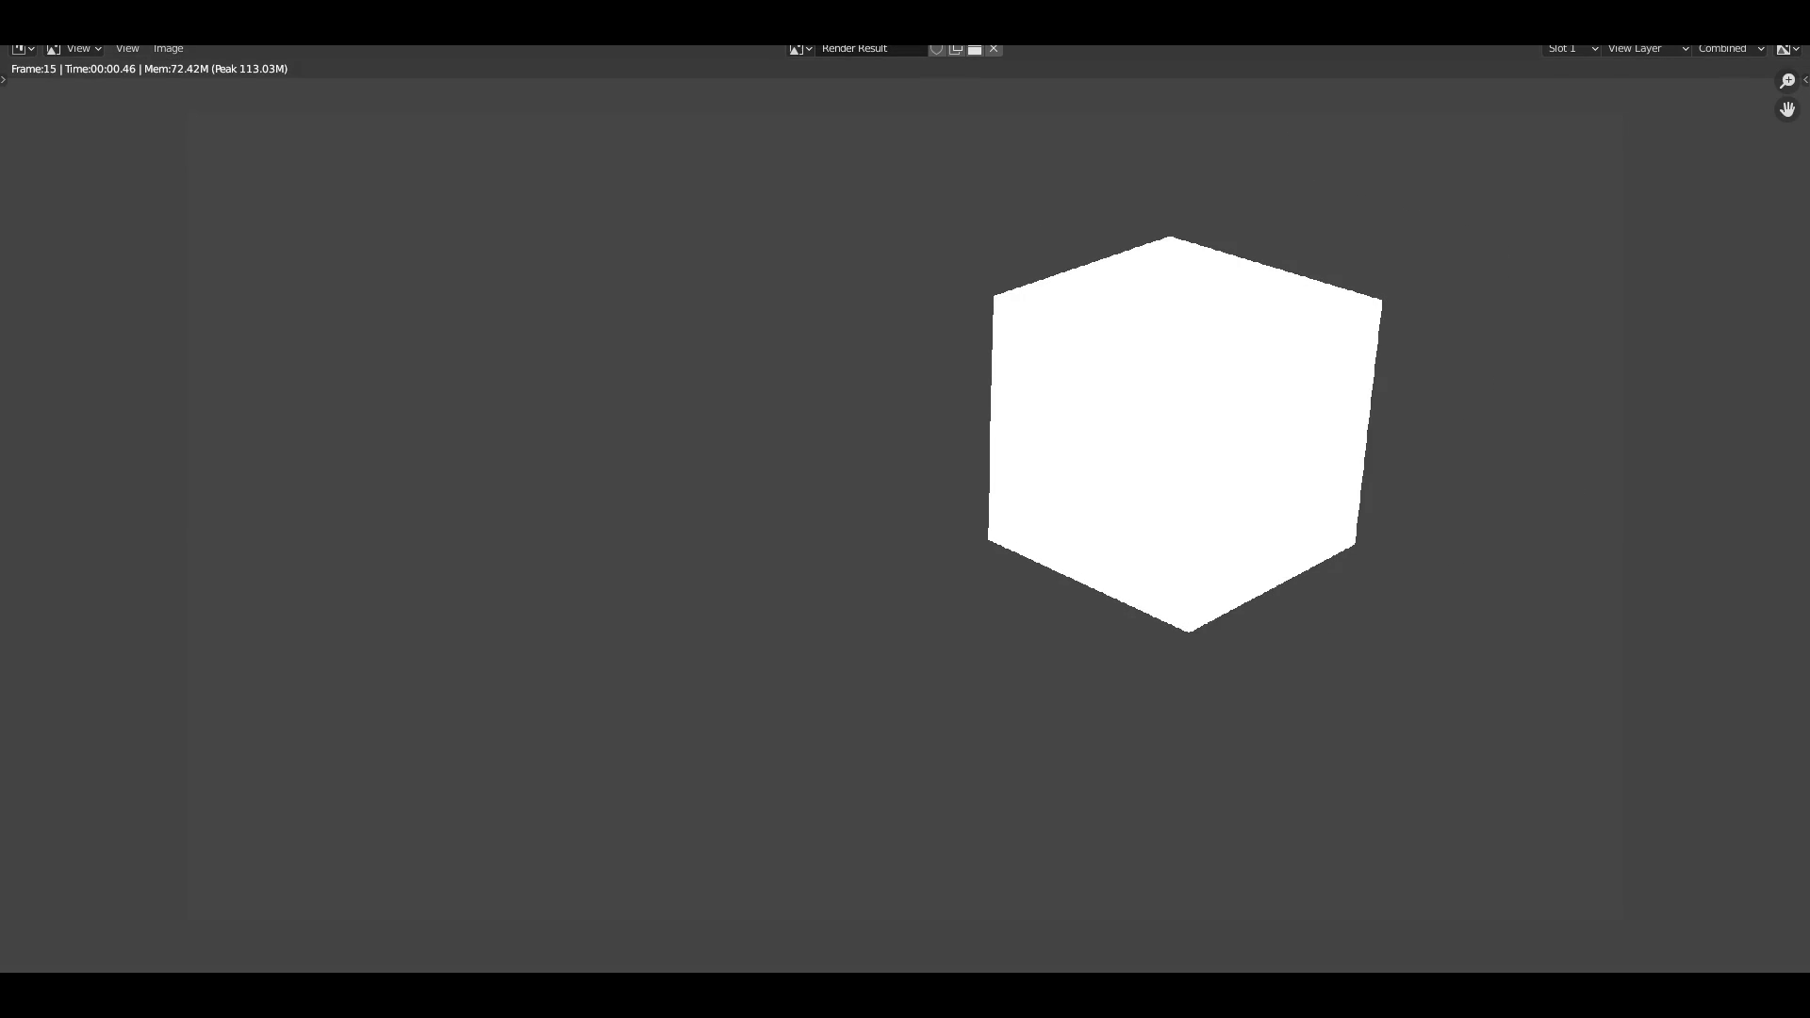
pyautogui.press('Escape')
# - From the first frame, render the whole animation, then view the output settings
pyautogui.click(702, 888)
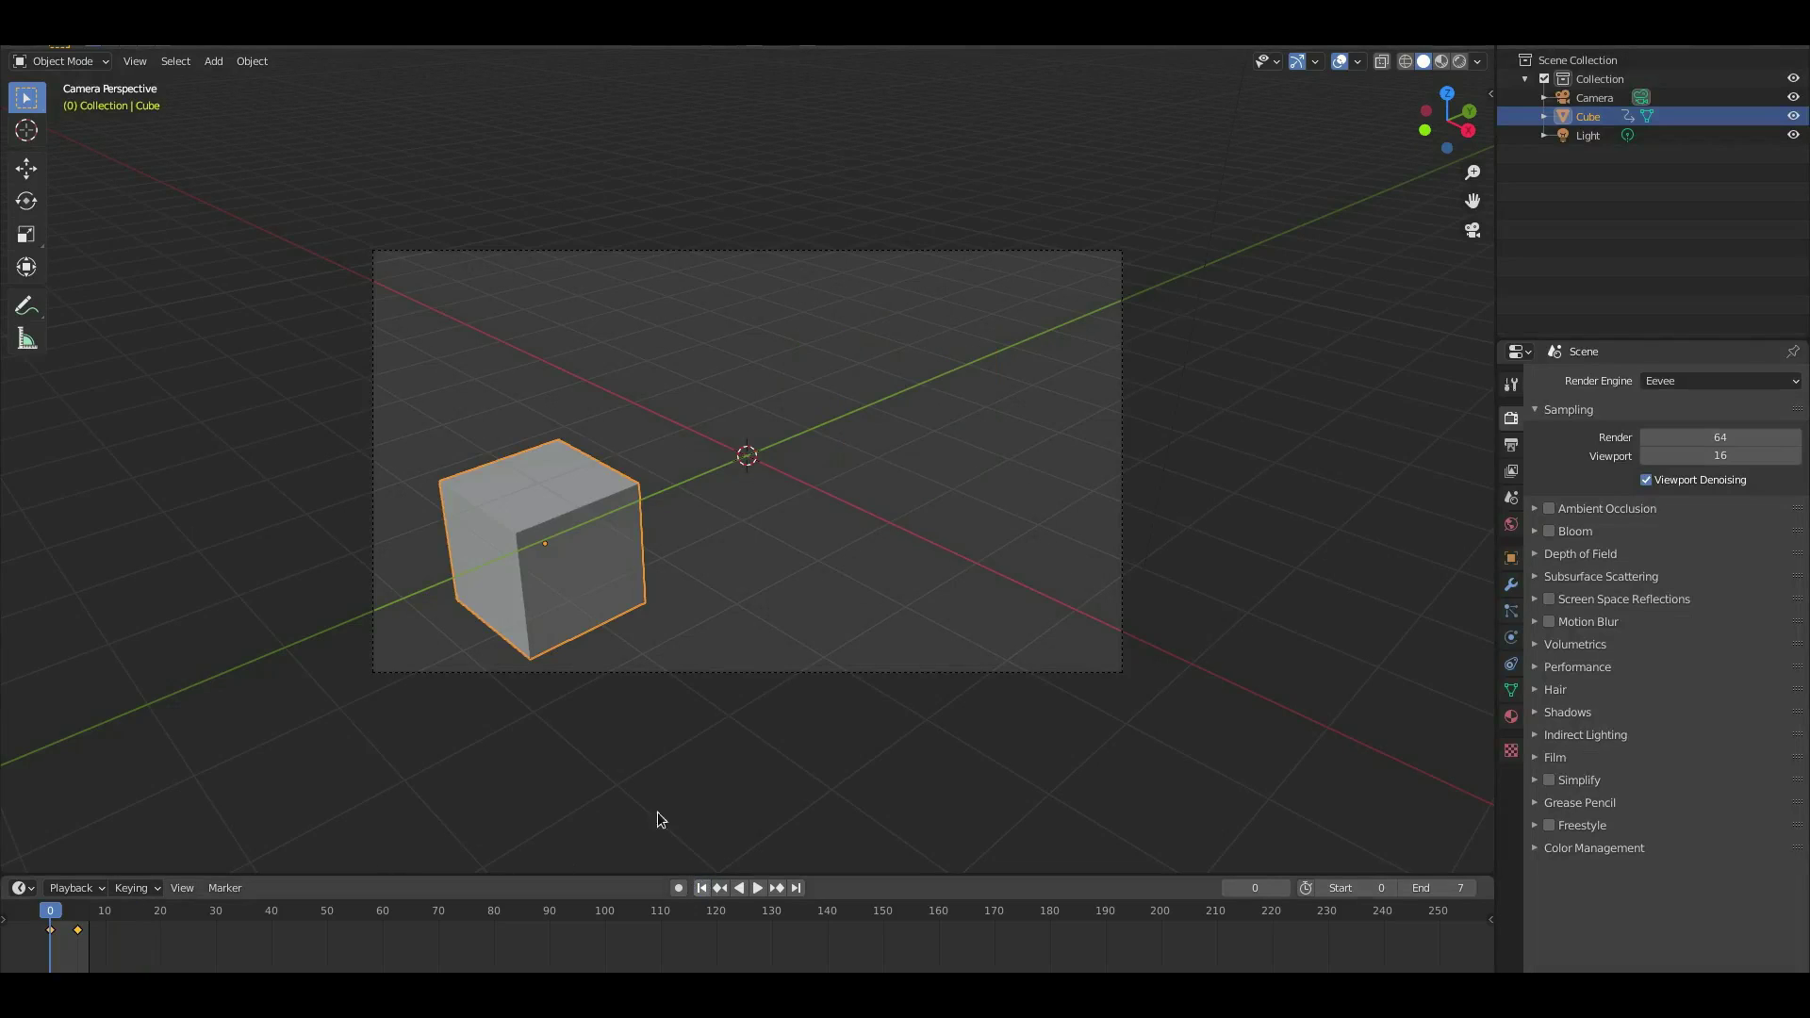
pyautogui.click(118, 33)
pyautogui.click(133, 54)
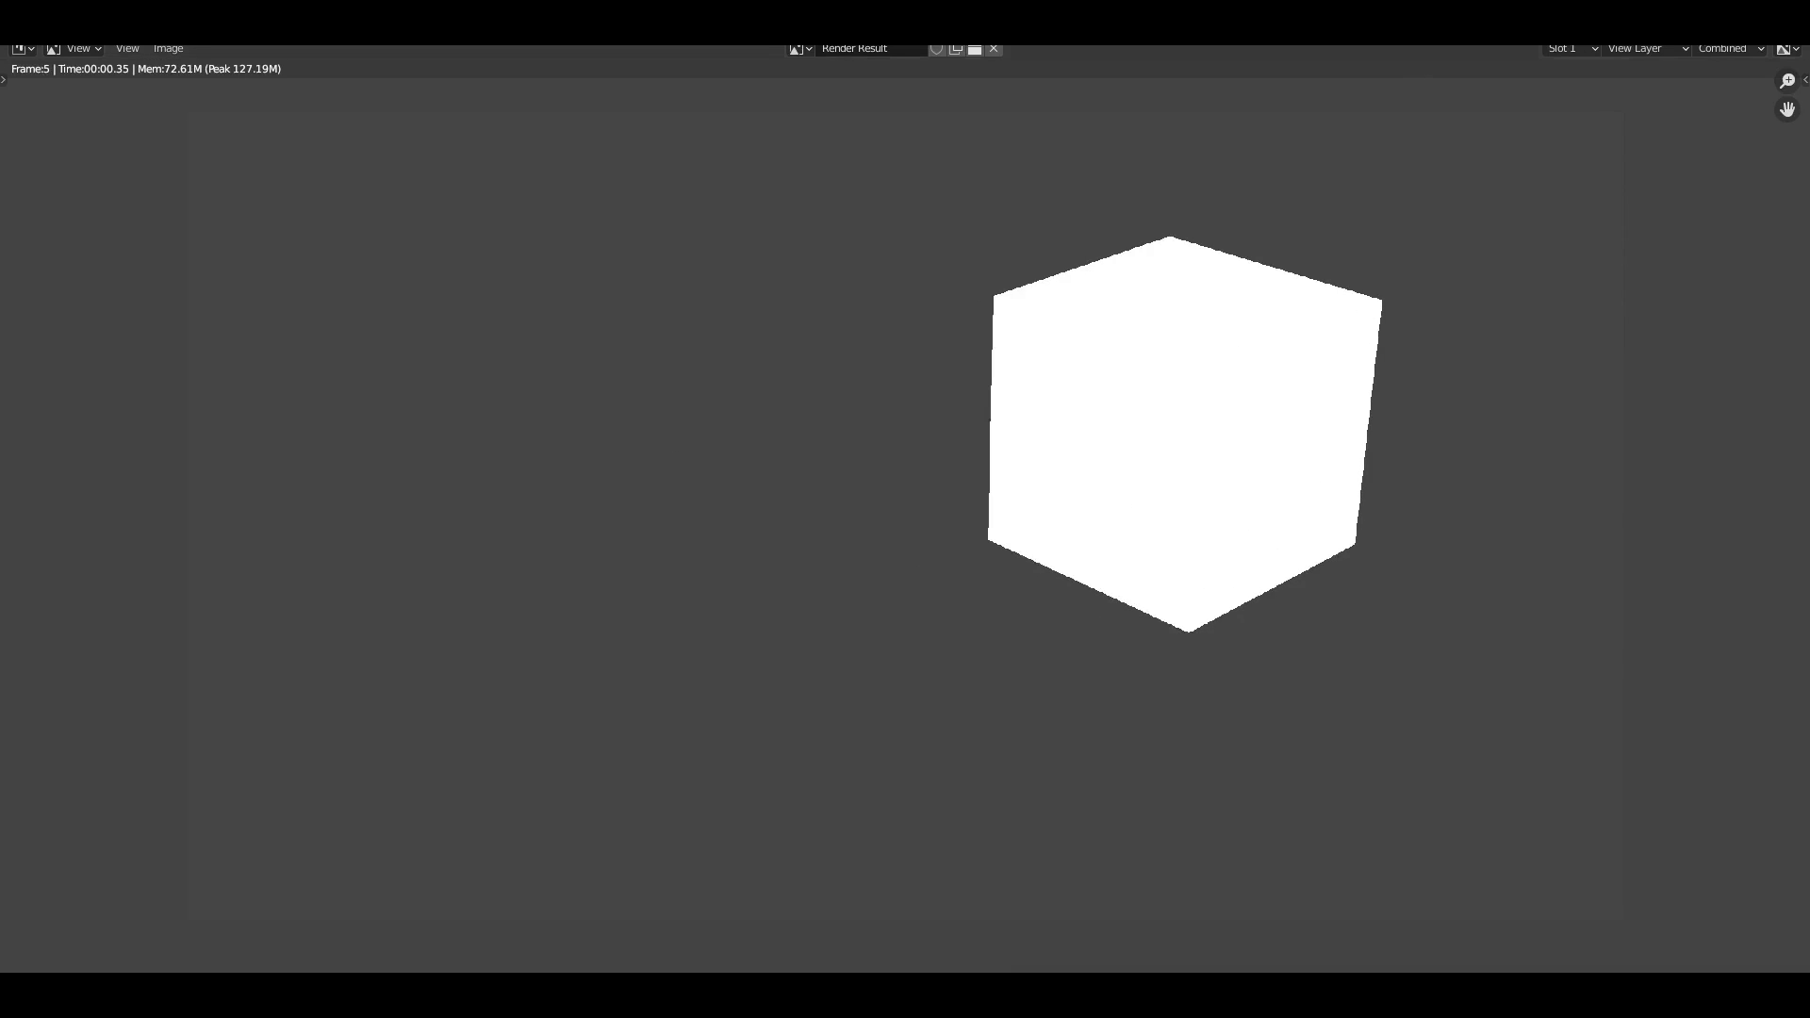
pyautogui.press('Escape')
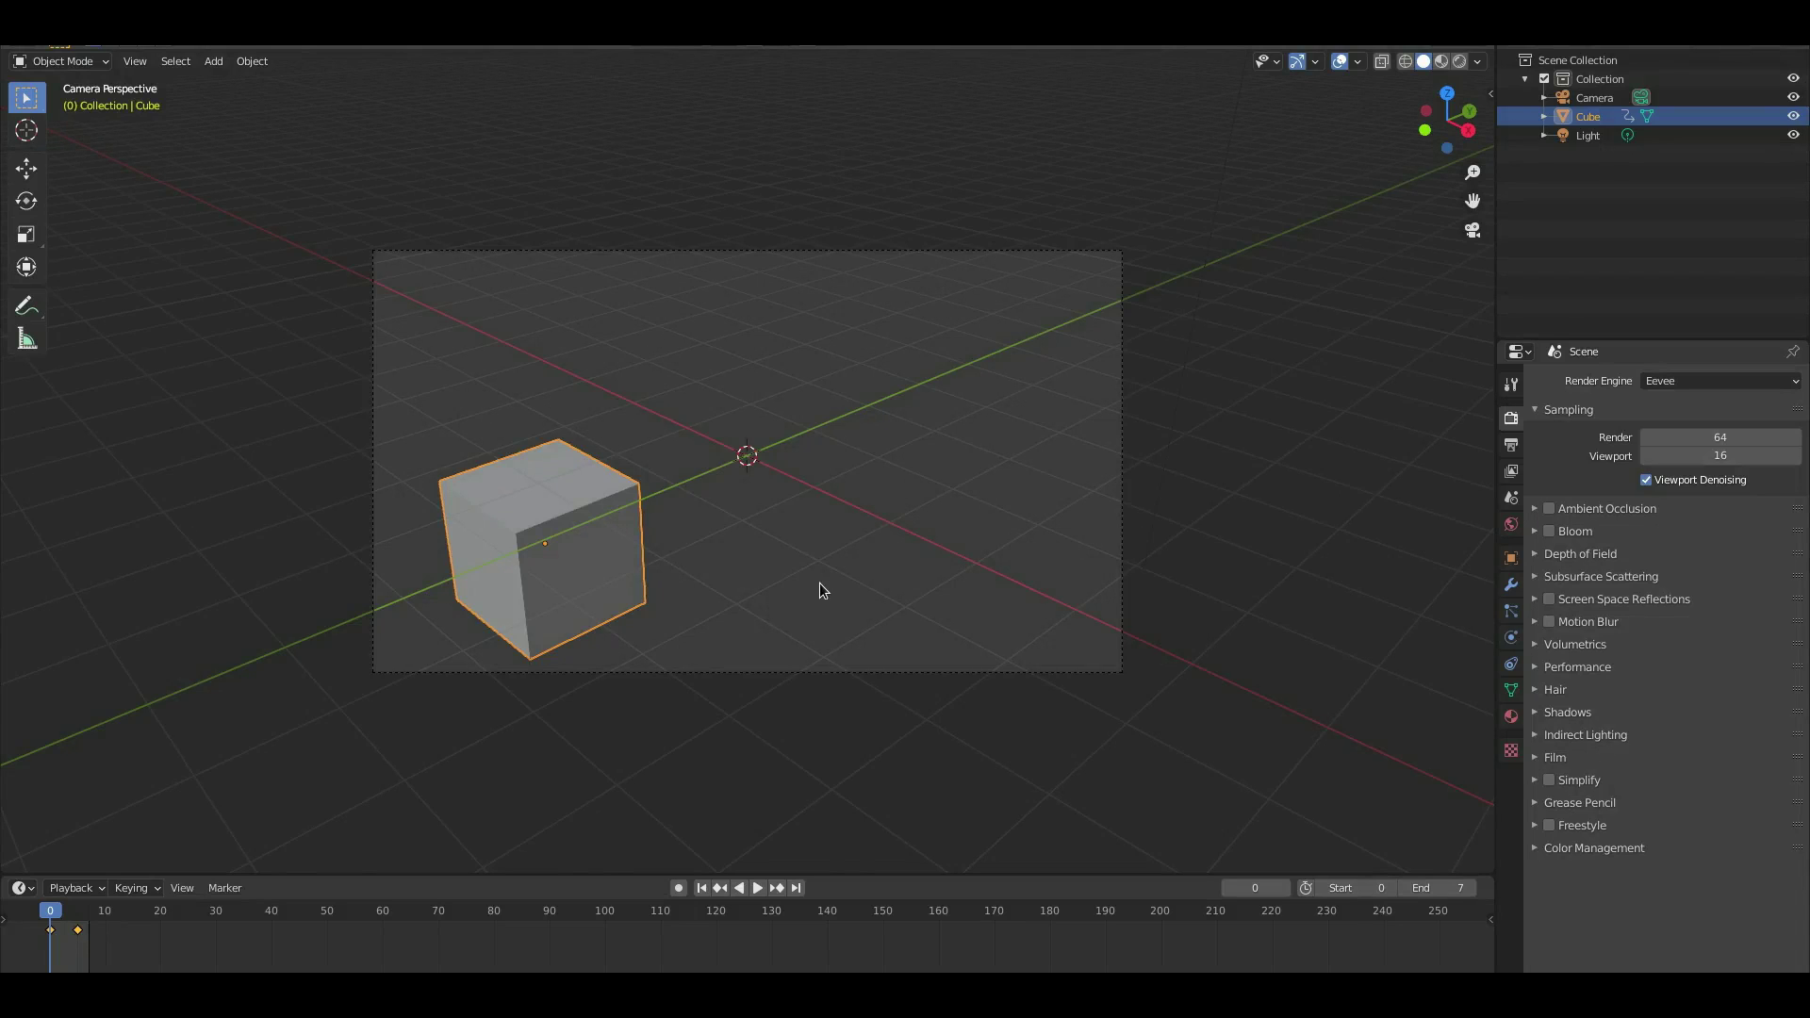
pyautogui.scroll(2, 830, 585)
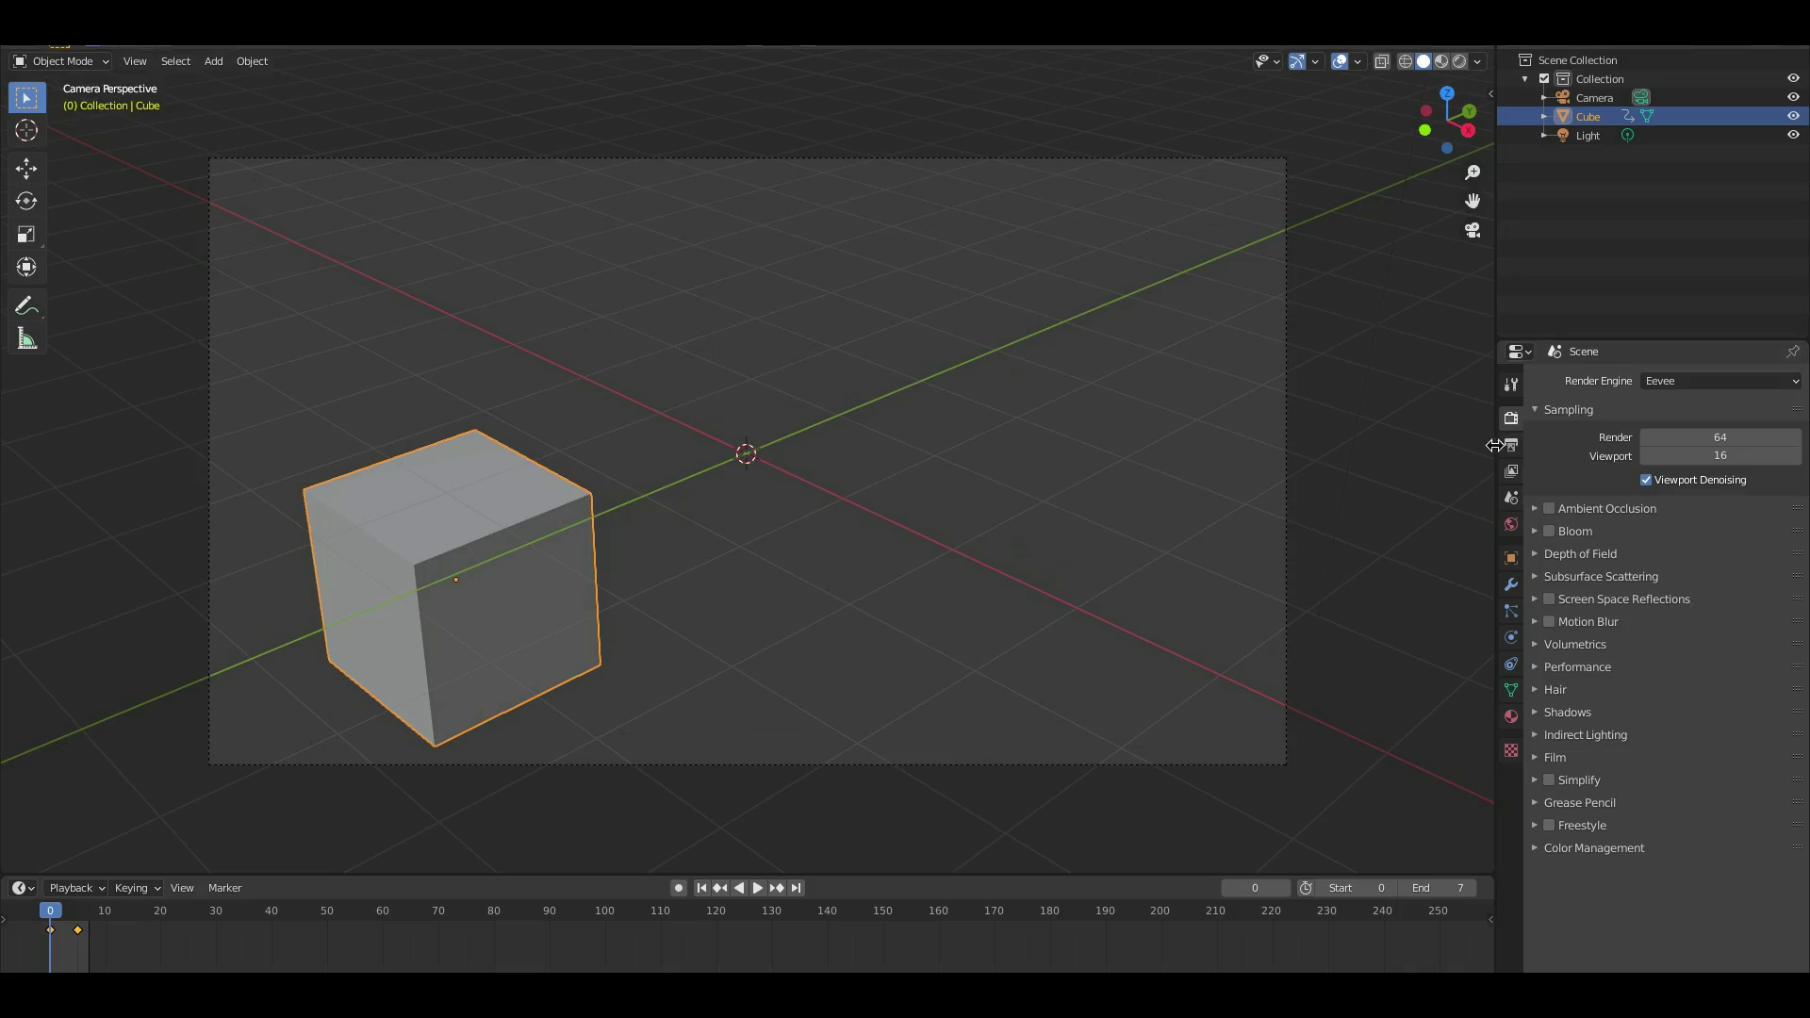
pyautogui.click(1512, 445)
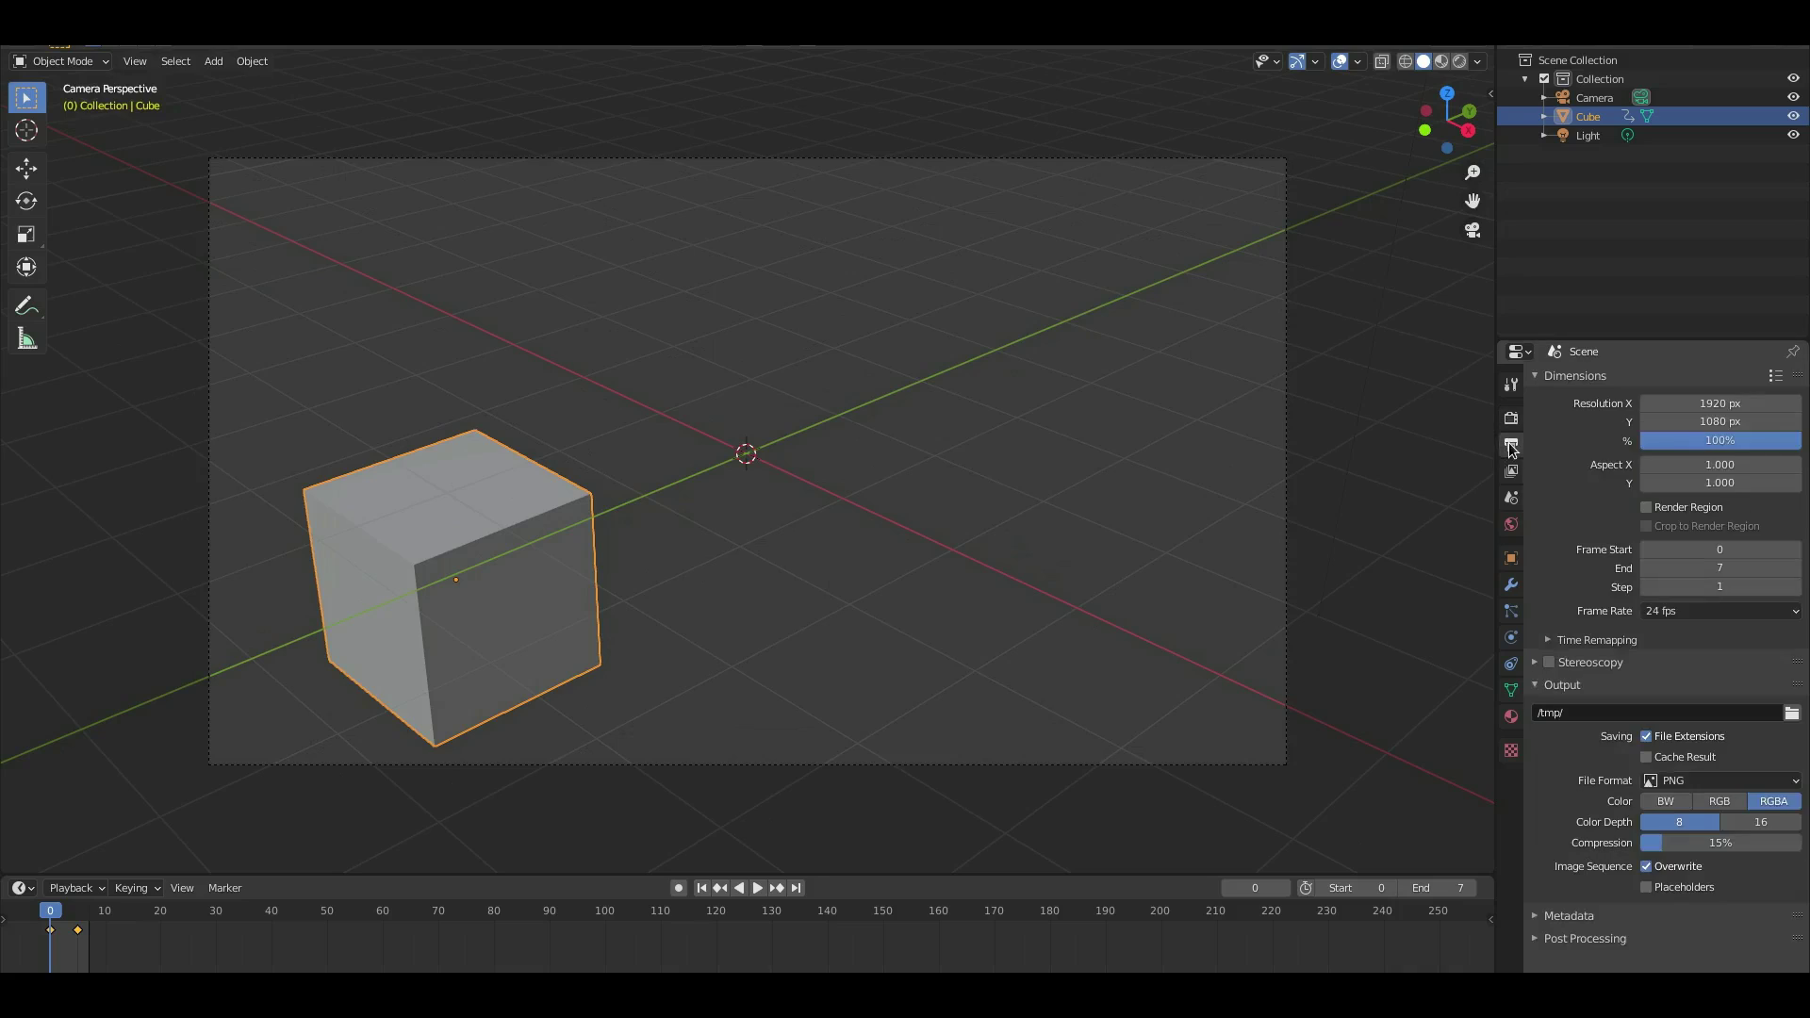
# - Start a new General scene without saving the old one
pyautogui.click(1513, 469)
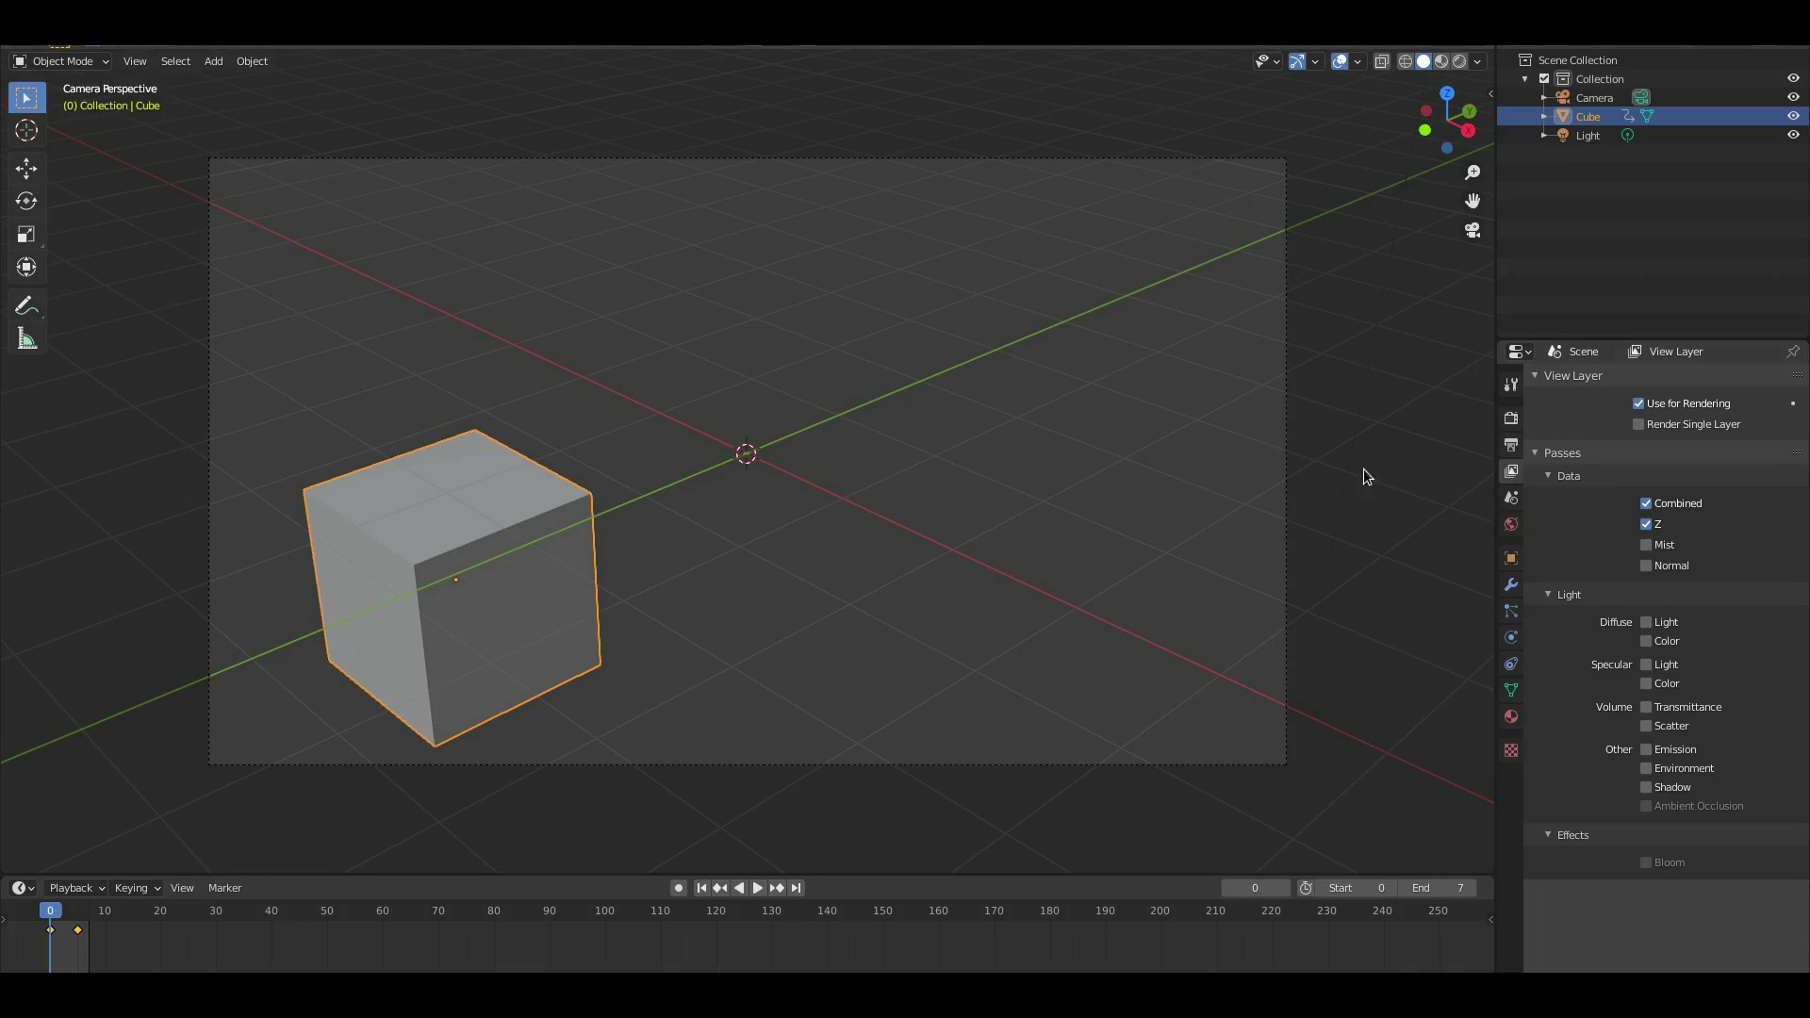
pyautogui.click(36, 33)
pyautogui.moveTo(57, 52)
pyautogui.click(245, 54)
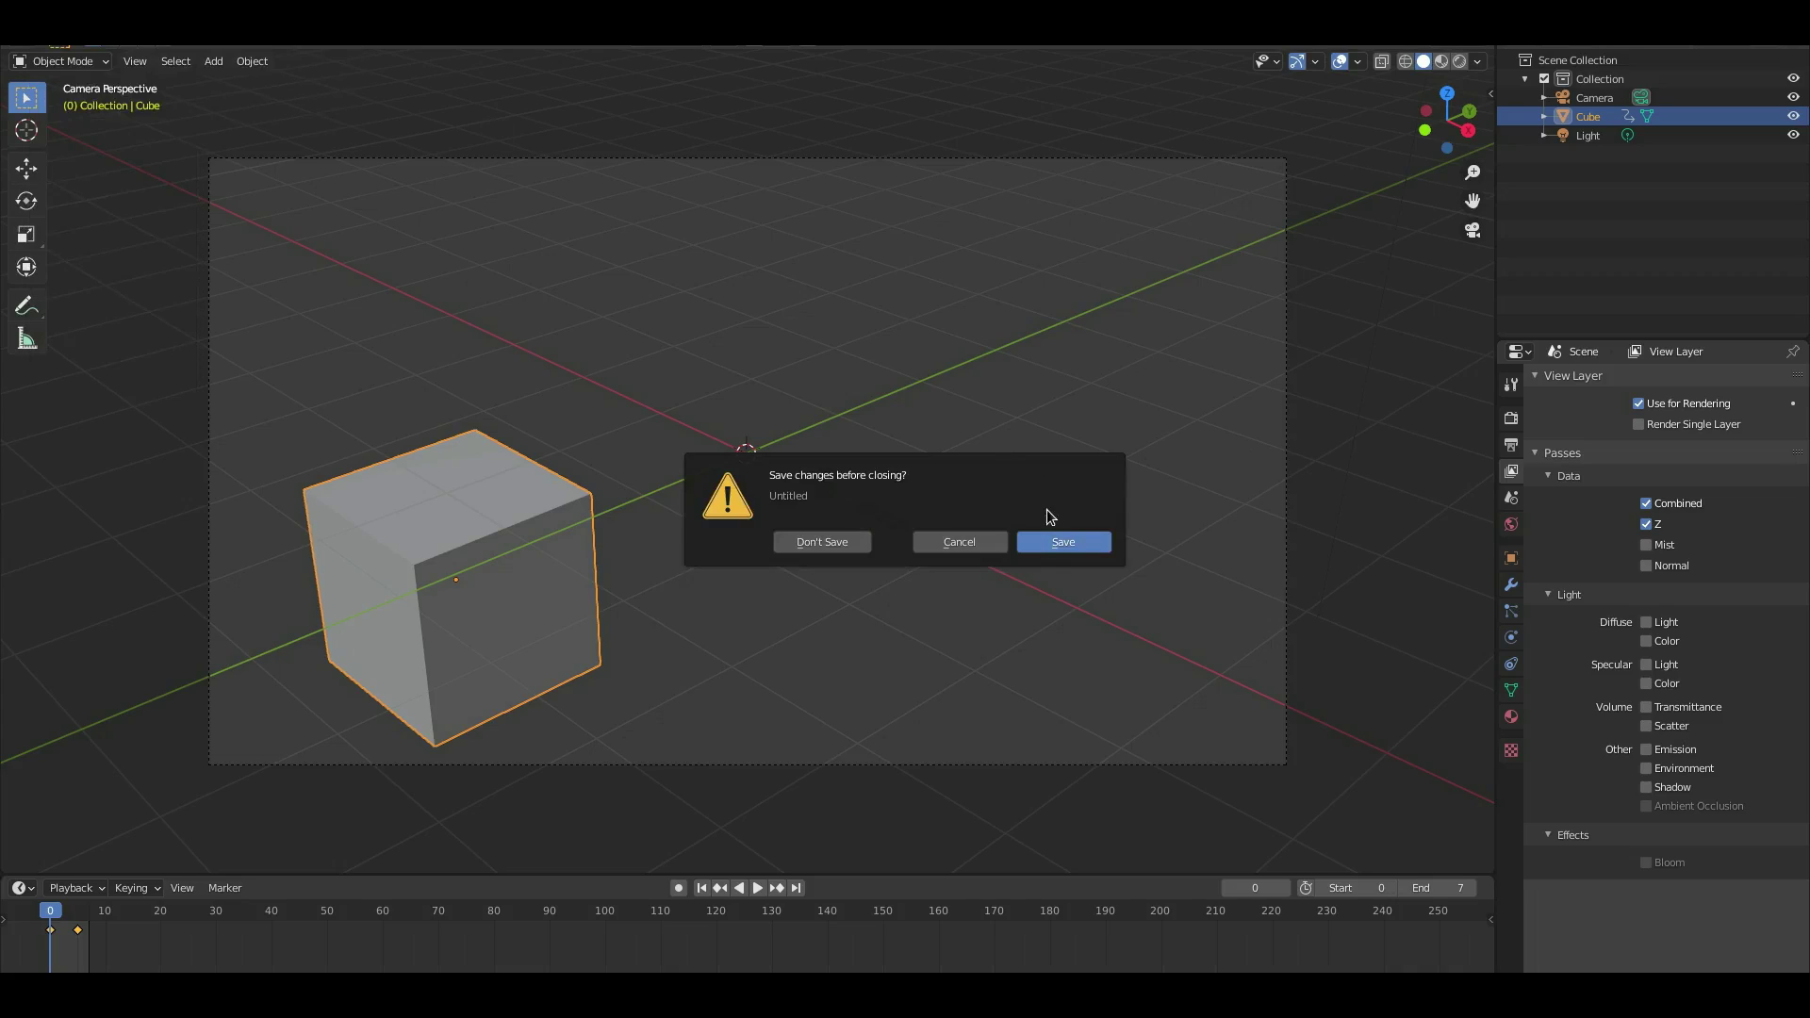
pyautogui.click(828, 542)
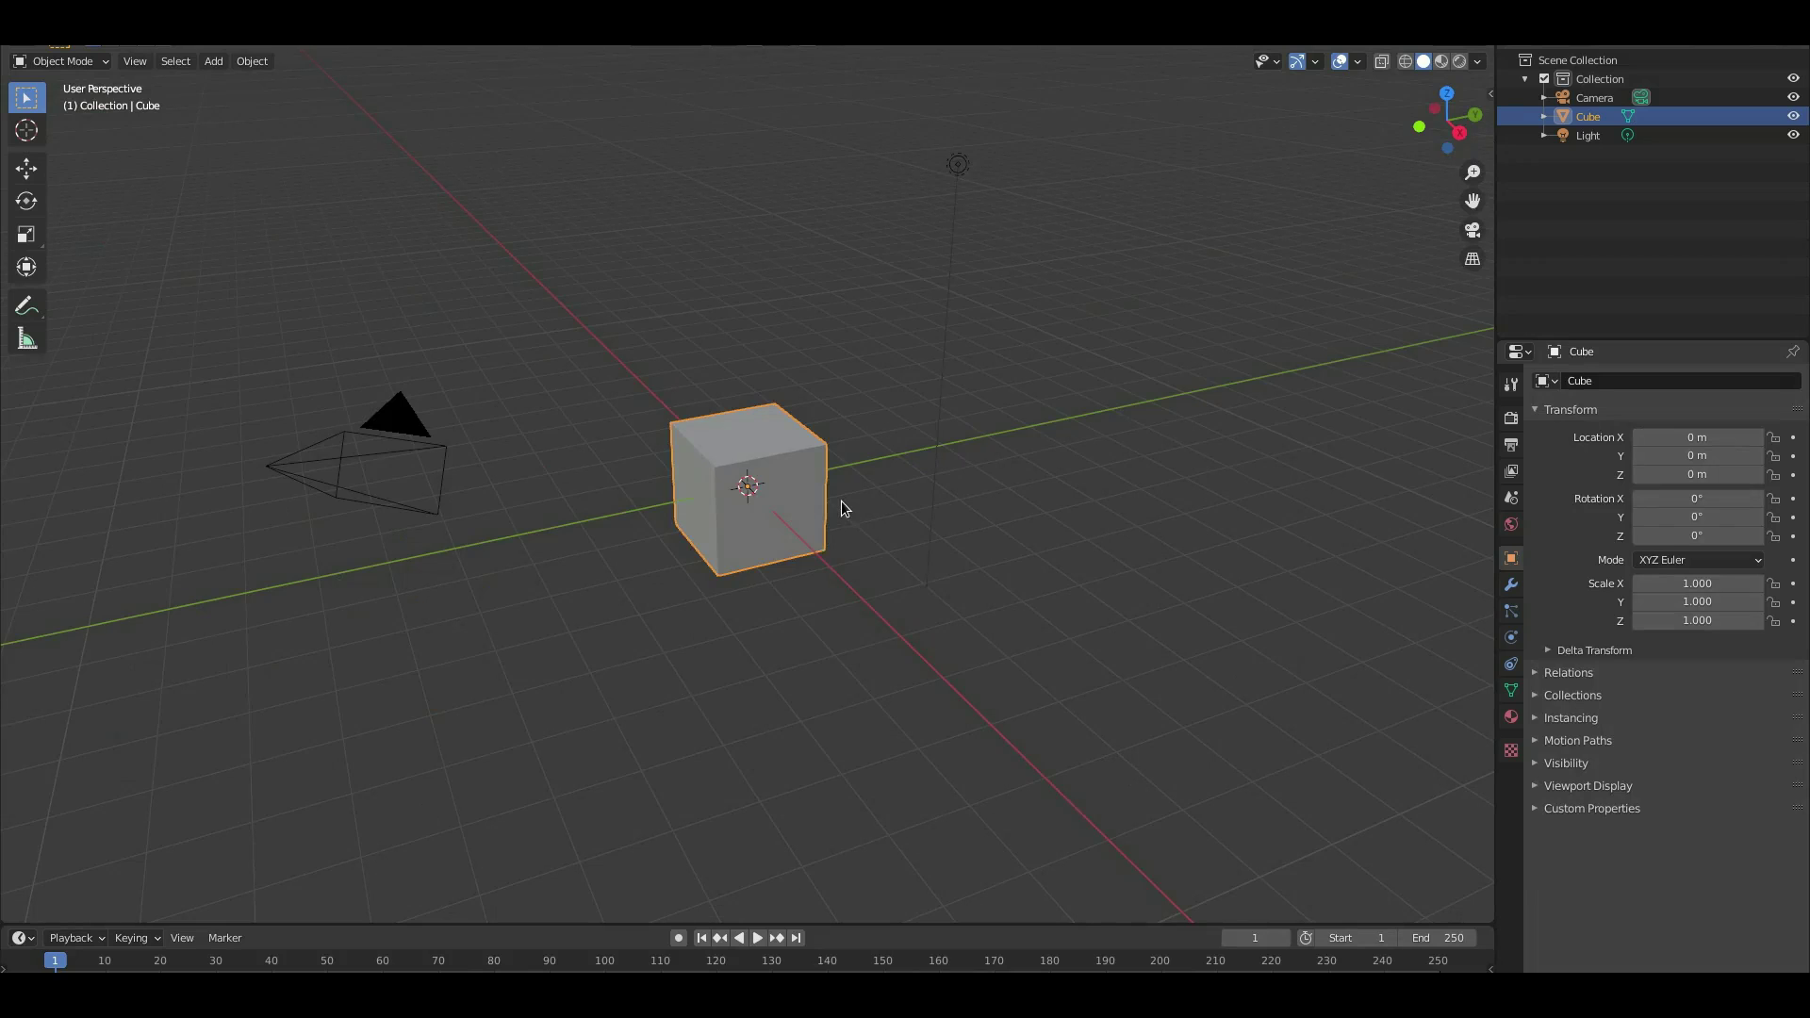
# - In camera view, key the cube's location at frame 1 and advance to frame 8
pyautogui.press('KP_0')
pyautogui.moveTo(862, 919); pyautogui.dragTo(862, 888)
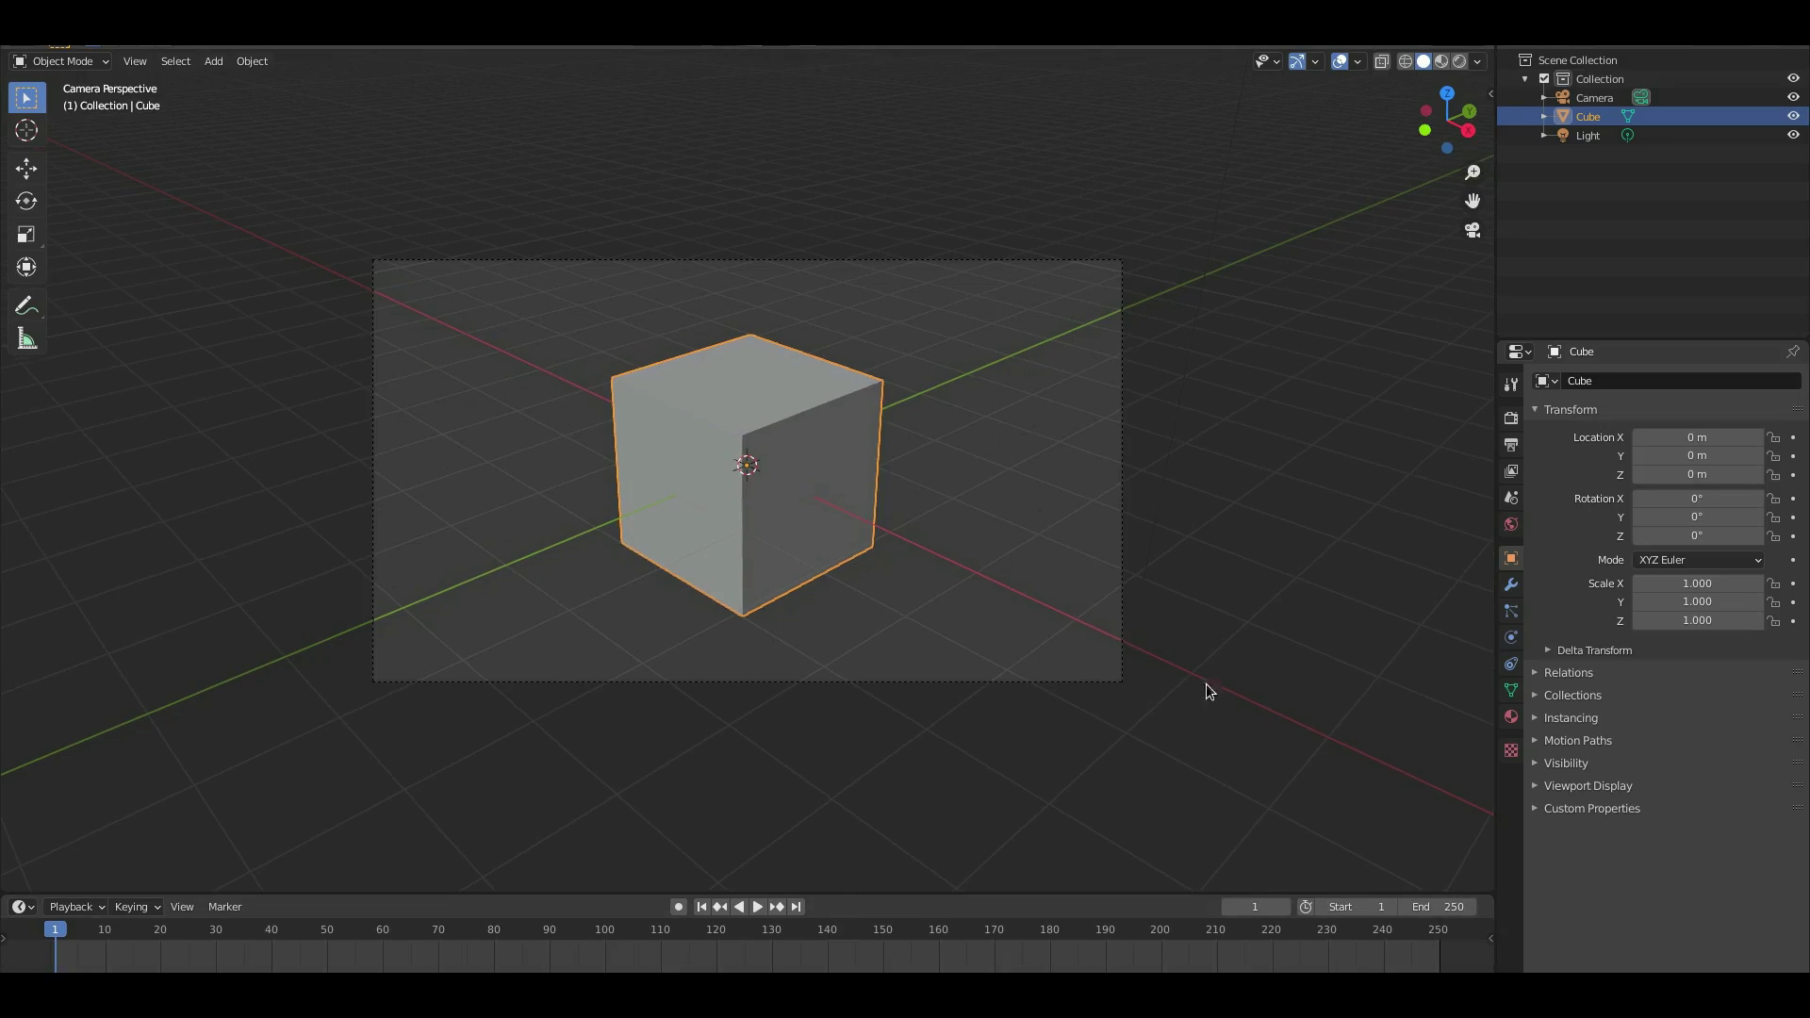
pyautogui.press('i')
pyautogui.click(778, 433)
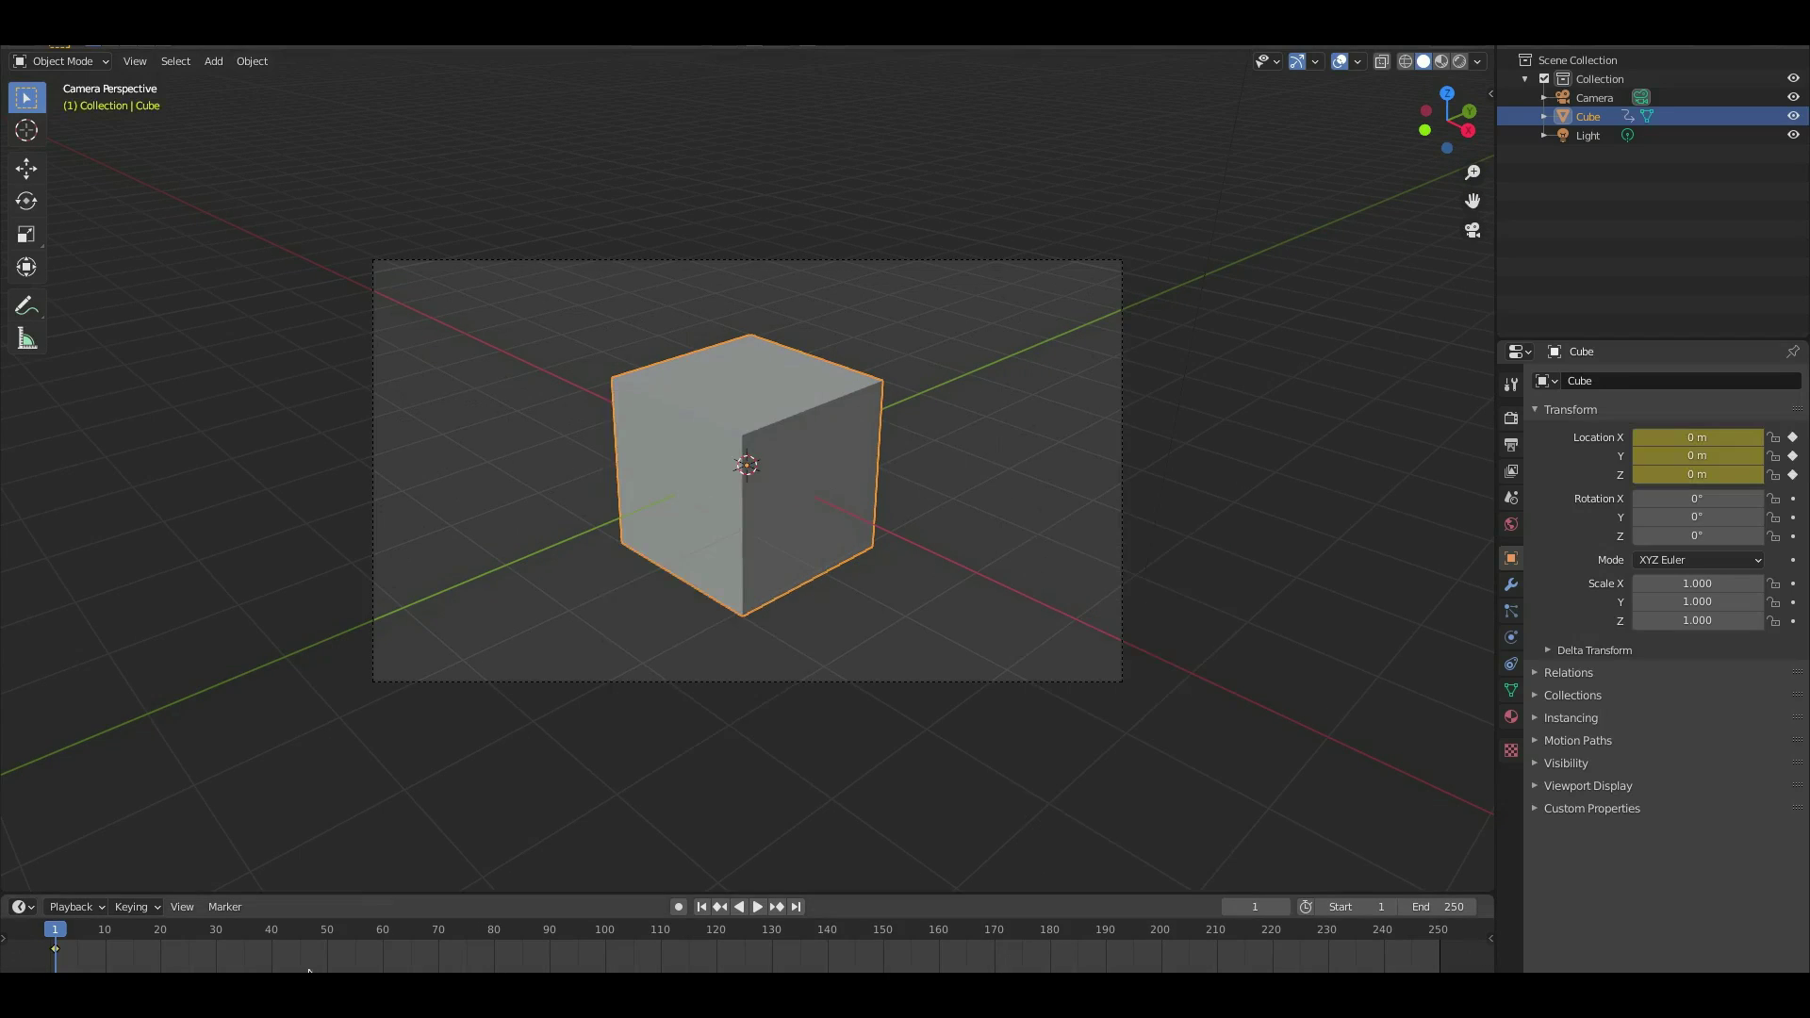
pyautogui.press('Right')
pyautogui.press('Right')
pyautogui.press('Right')
pyautogui.press('Right')
pyautogui.press('Right')
pyautogui.press('Right')
pyautogui.press('Right')
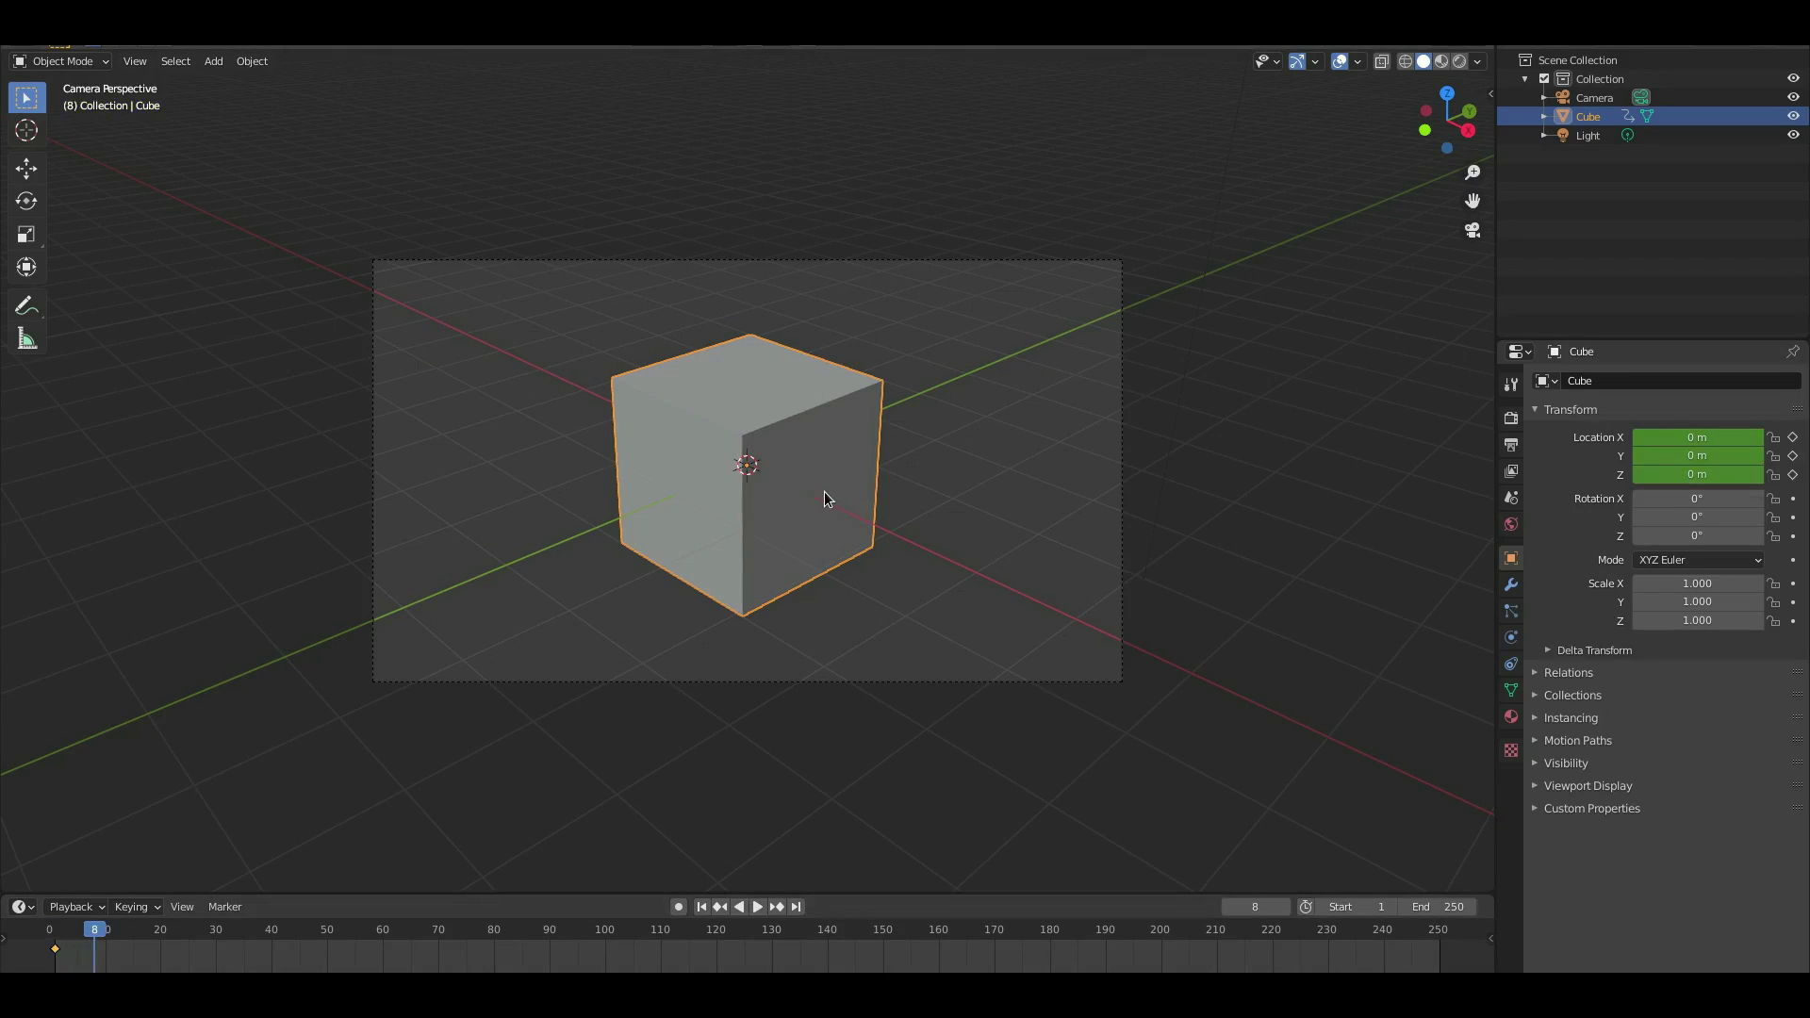
# - At frame 8, move the cube right, keyframe its location, and shrink it
pyautogui.press('g')
pyautogui.click(1161, 445)
pyautogui.press('i')
pyautogui.click(1161, 444)
pyautogui.press('s')
pyautogui.click(1070, 496)
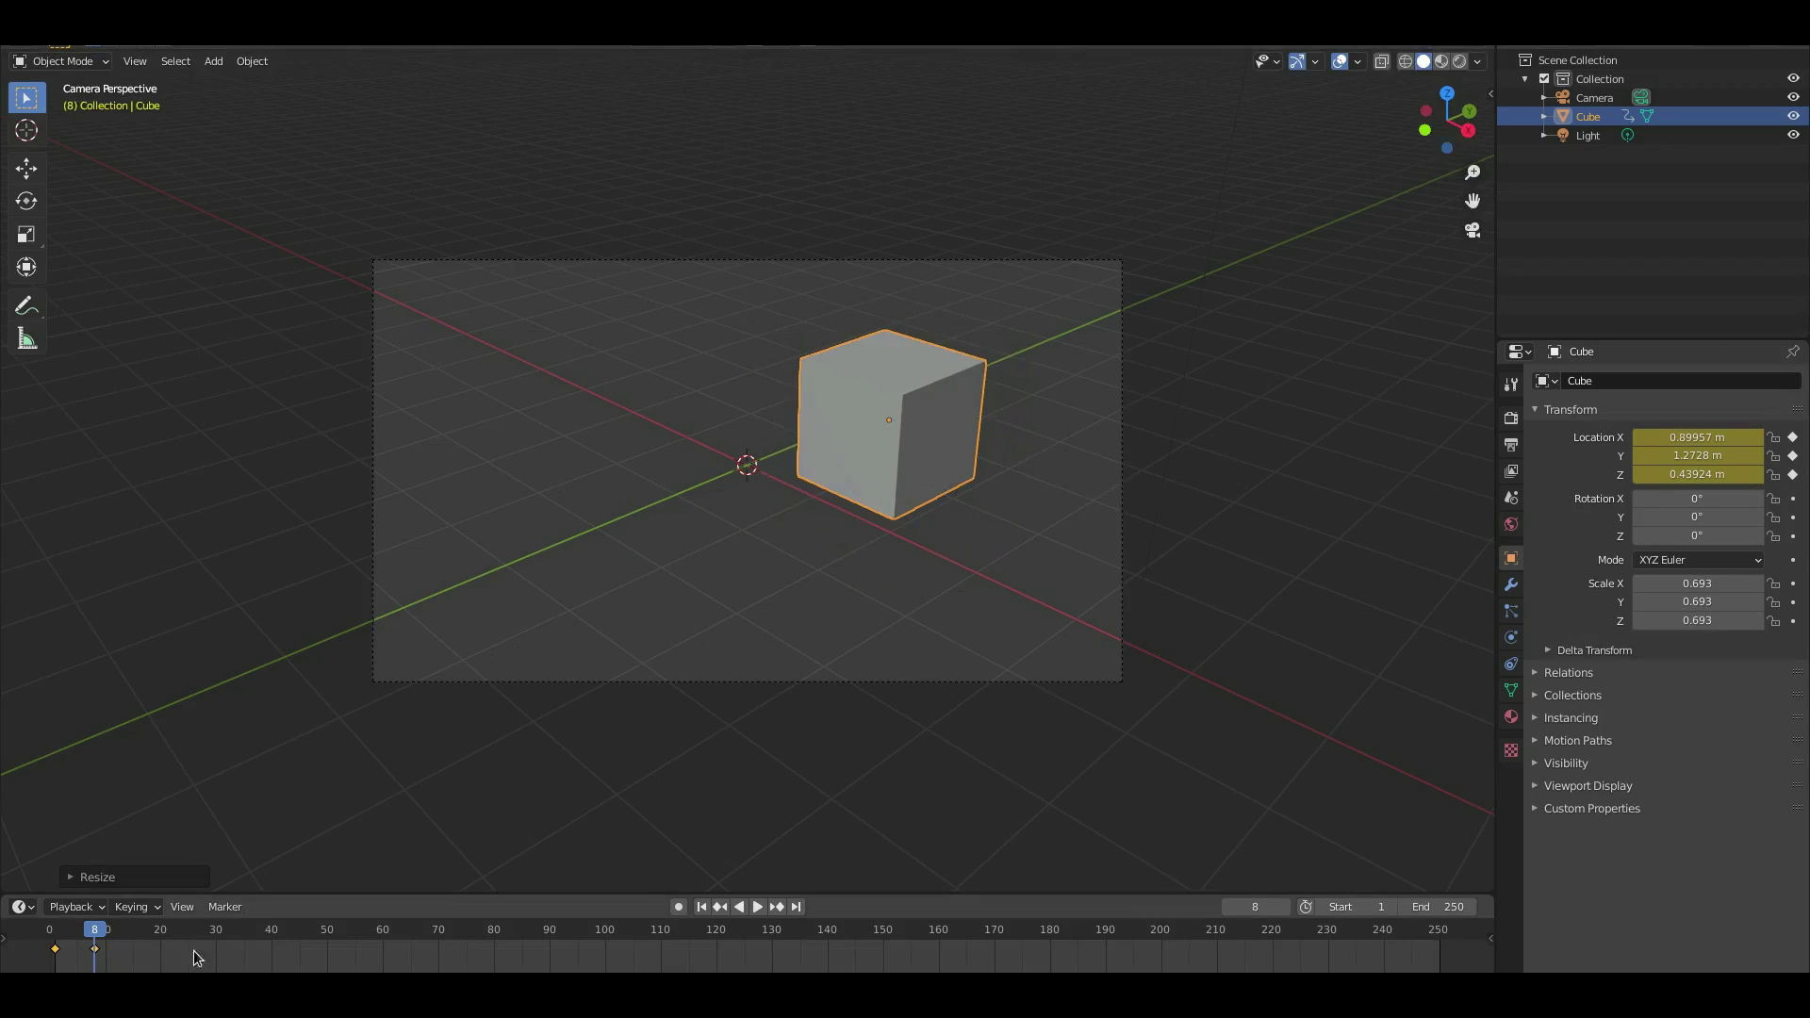
# - At frame 1, move the cube to the lower left and keyframe its starting location
pyautogui.click(702, 907)
pyautogui.press('g')
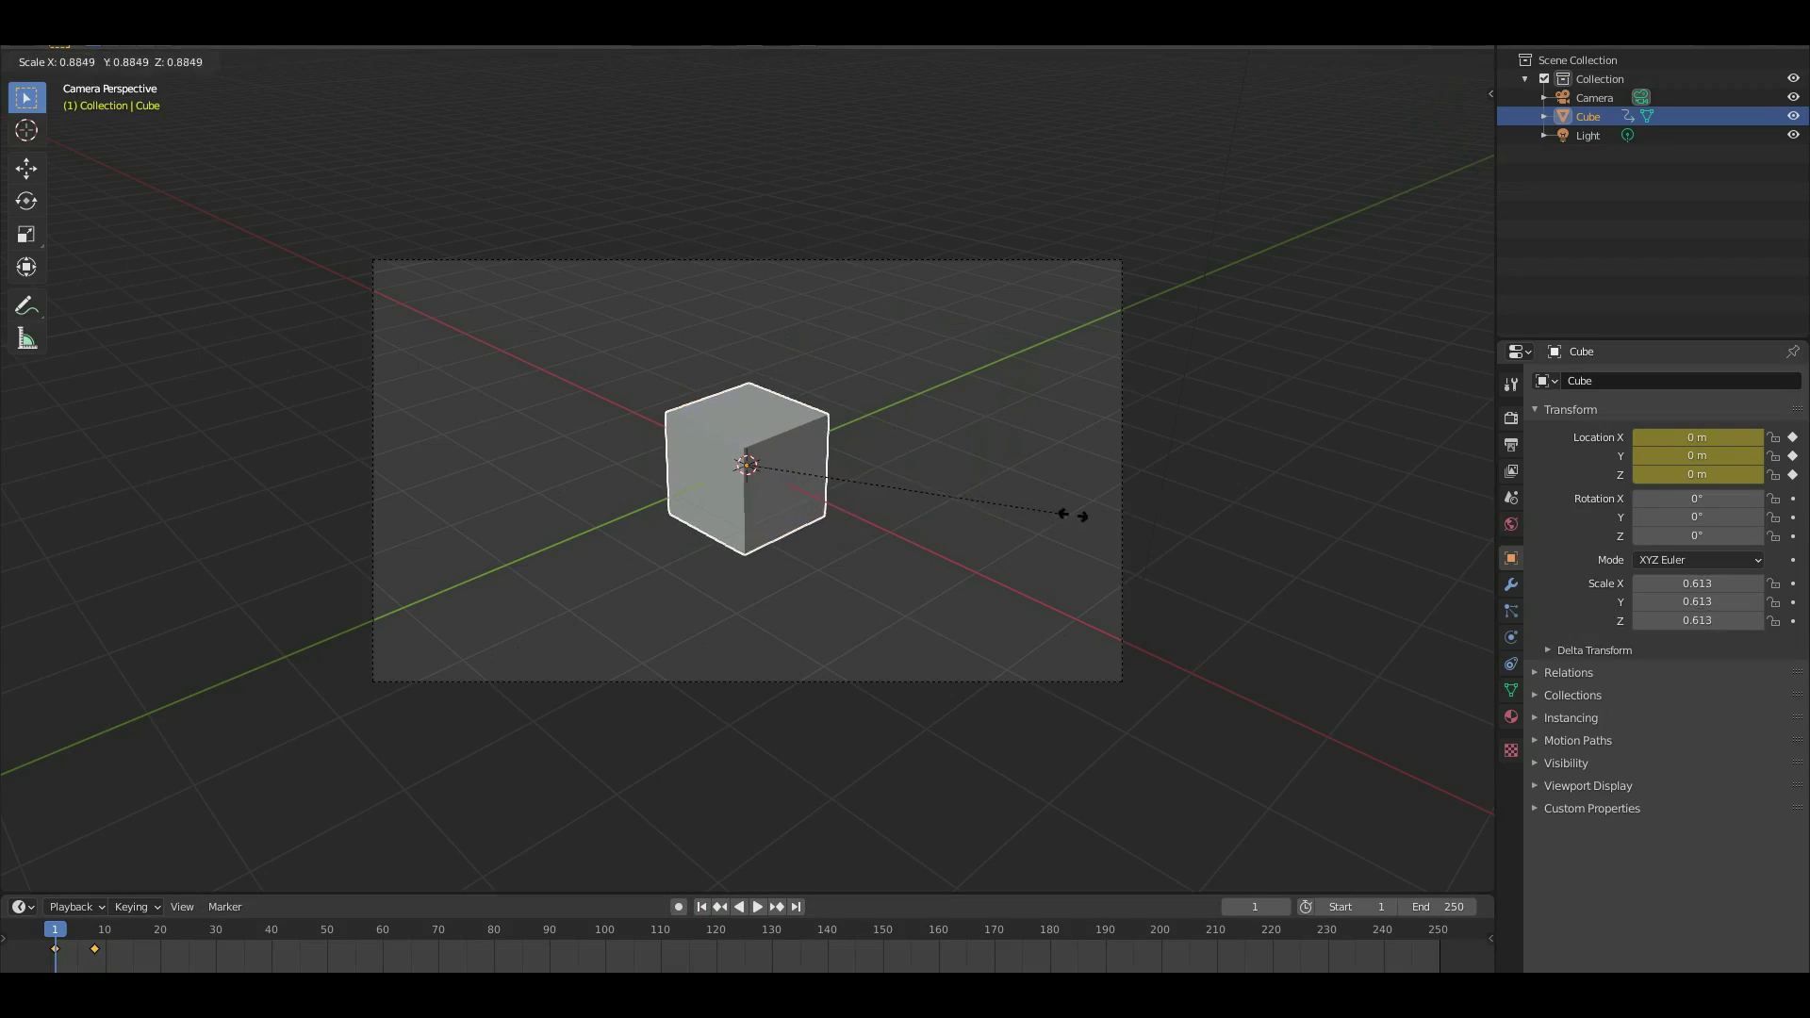
pyautogui.click(849, 598)
pyautogui.press('i')
pyautogui.click(876, 474)
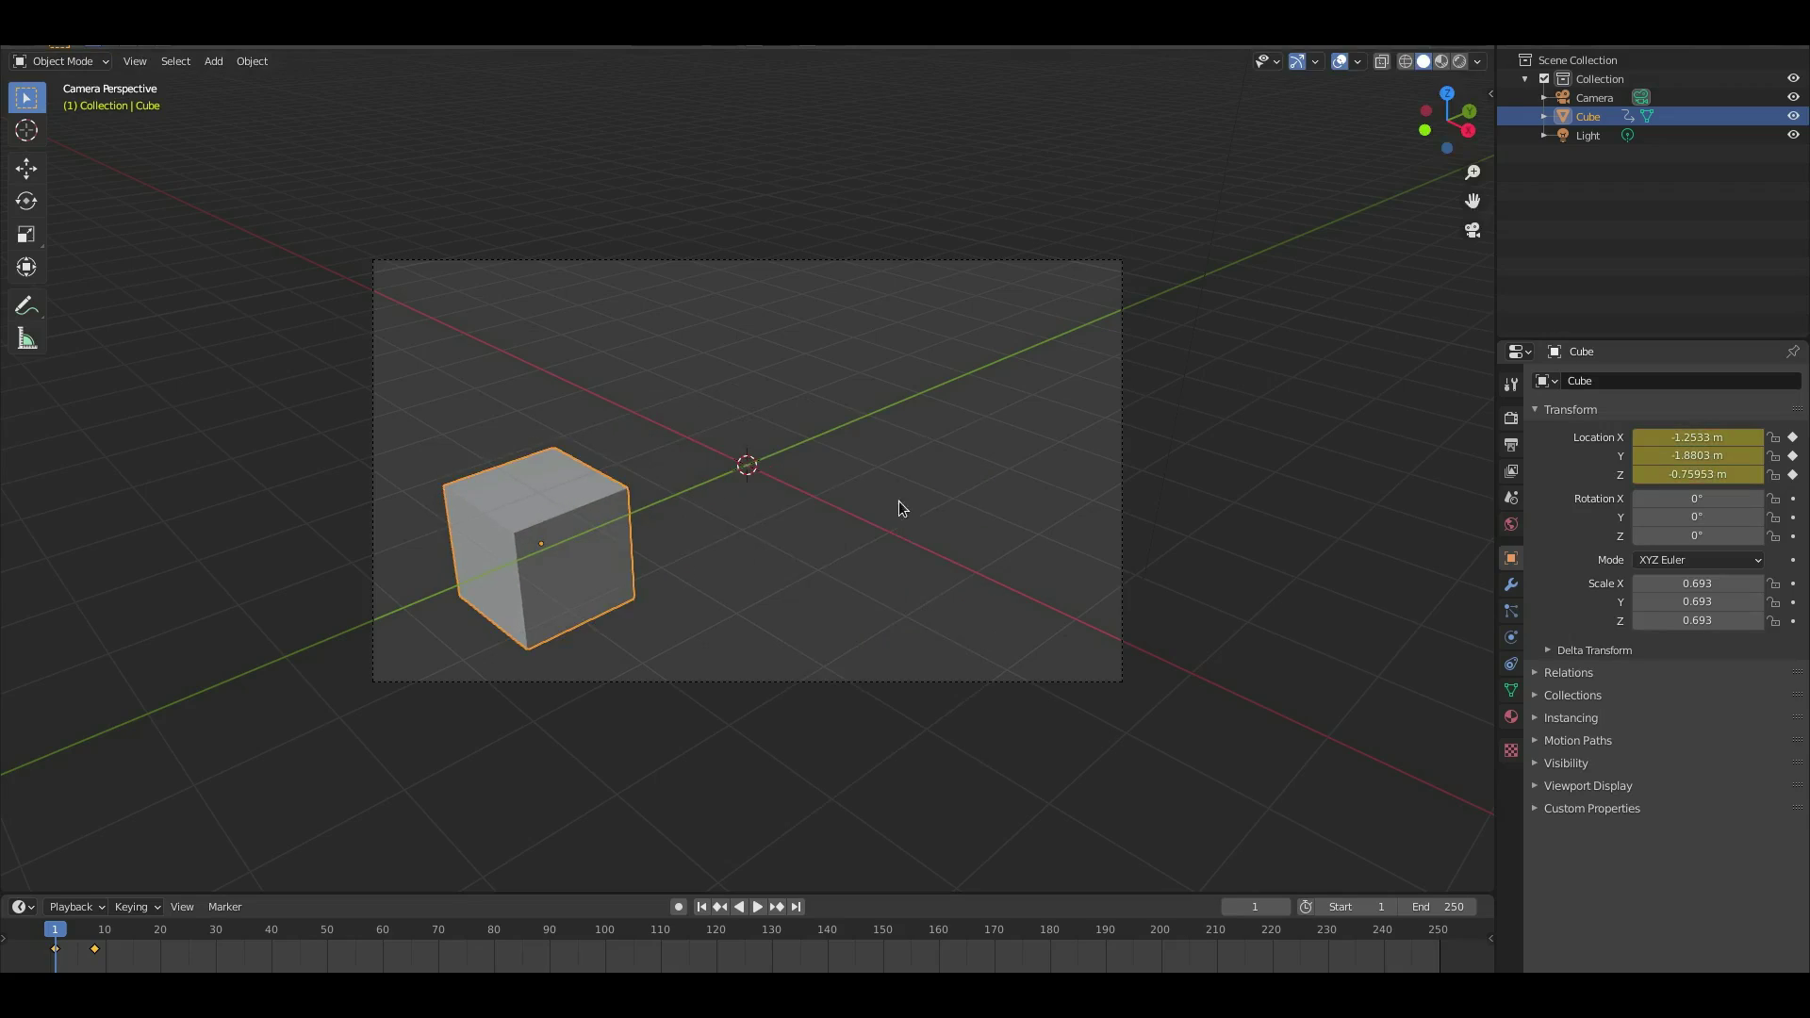
# - Set the animation's end frame to 8
pyautogui.click(1435, 906)
pyautogui.write('8')
pyautogui.press('Return')
# - Render the animation with Ctrl+F12, then check render, output and view layer settings
pyautogui.click(125, 42)
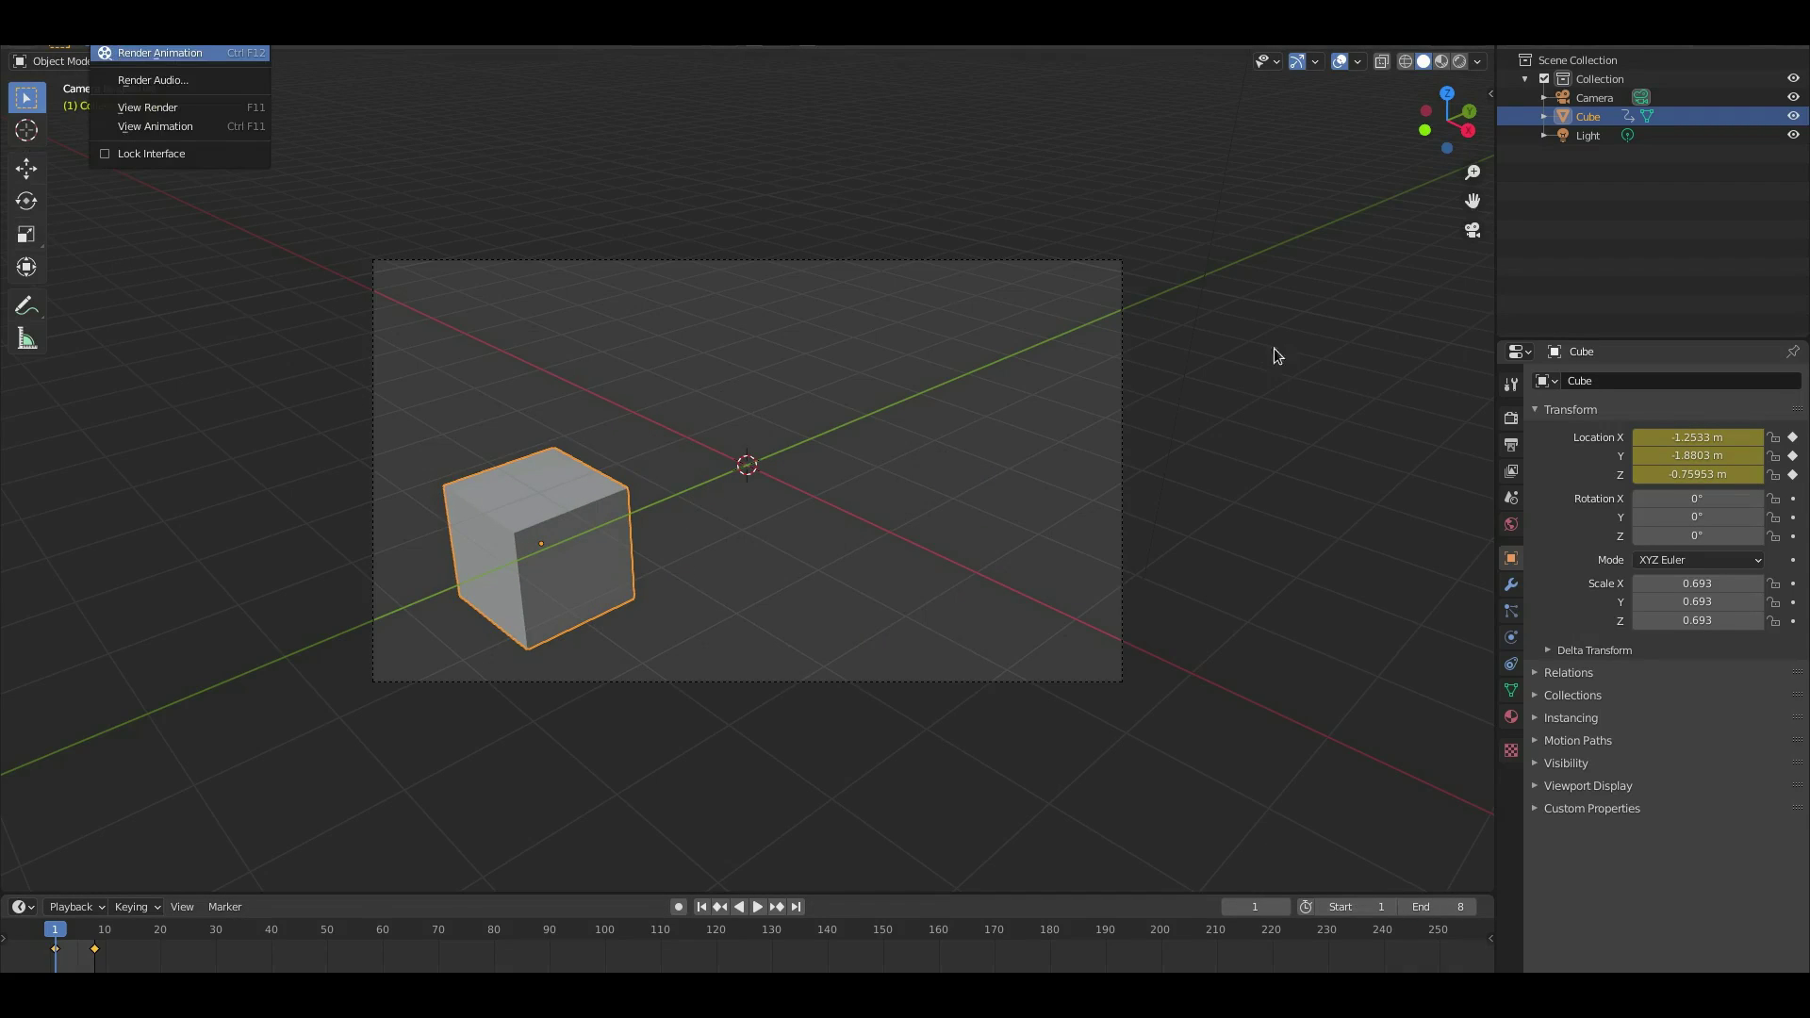
pyautogui.hotkey('ctrl', 'F12')
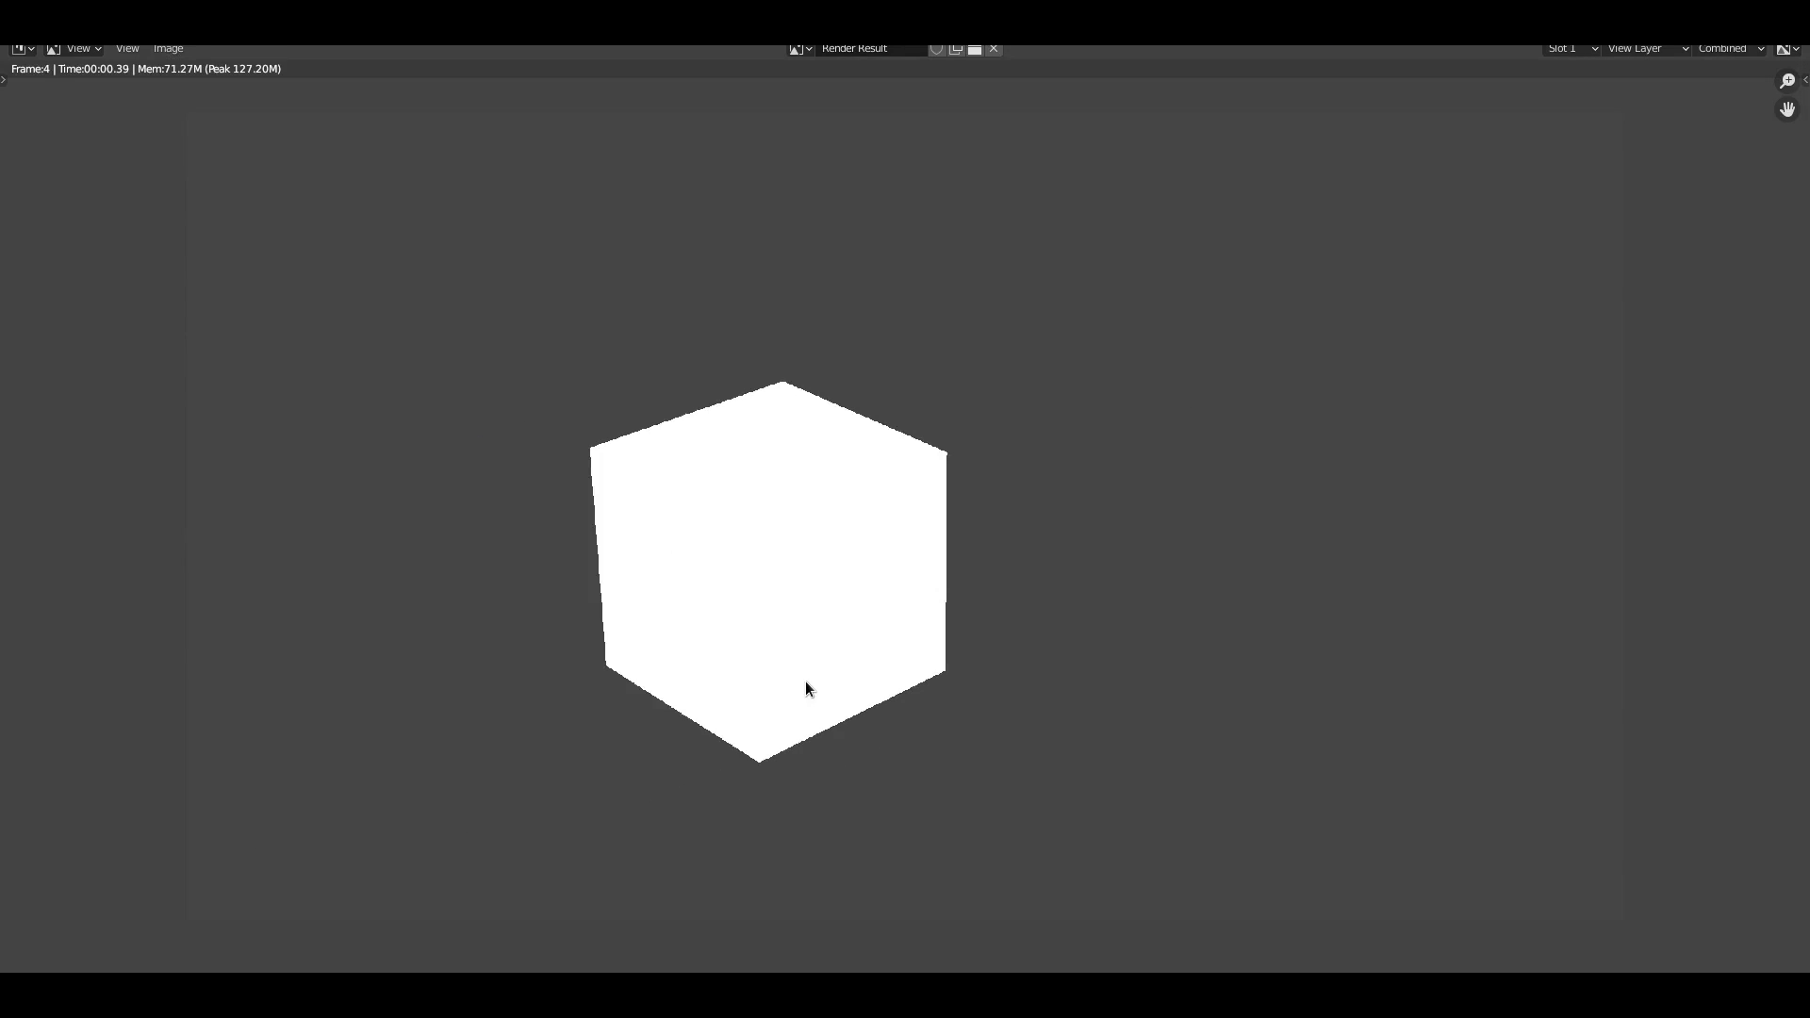
pyautogui.press('Escape')
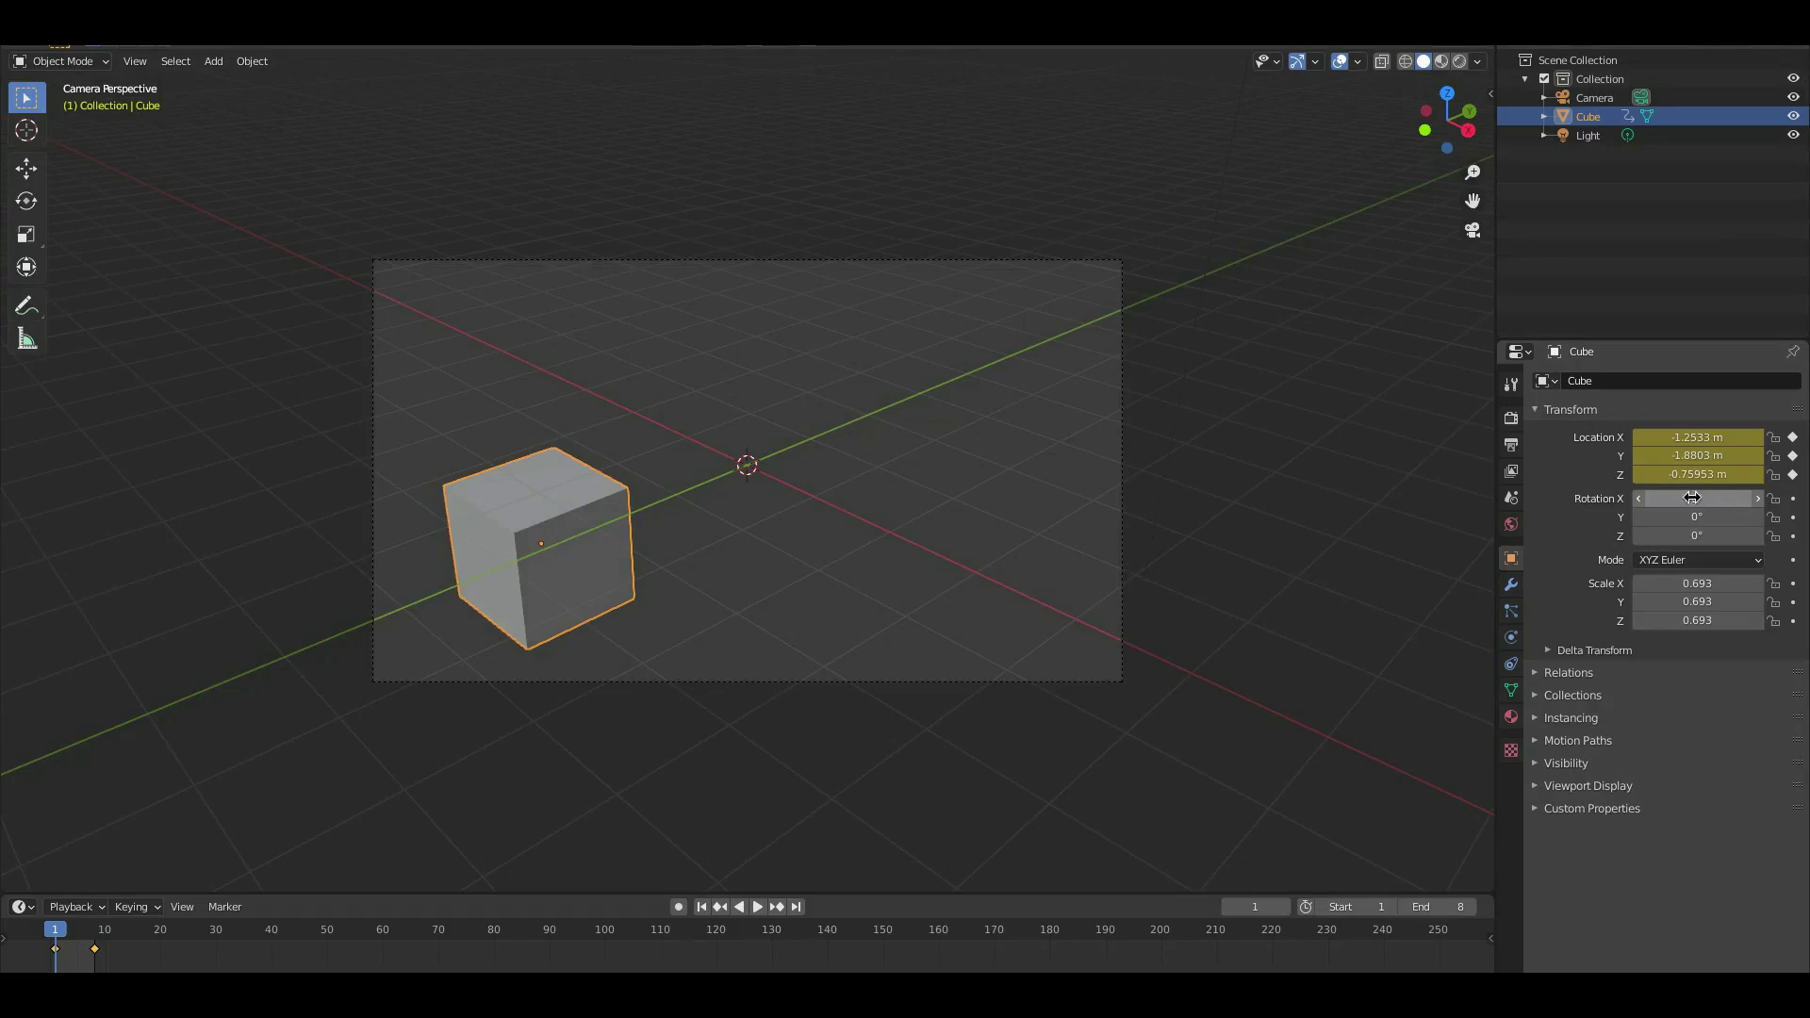
pyautogui.click(1511, 419)
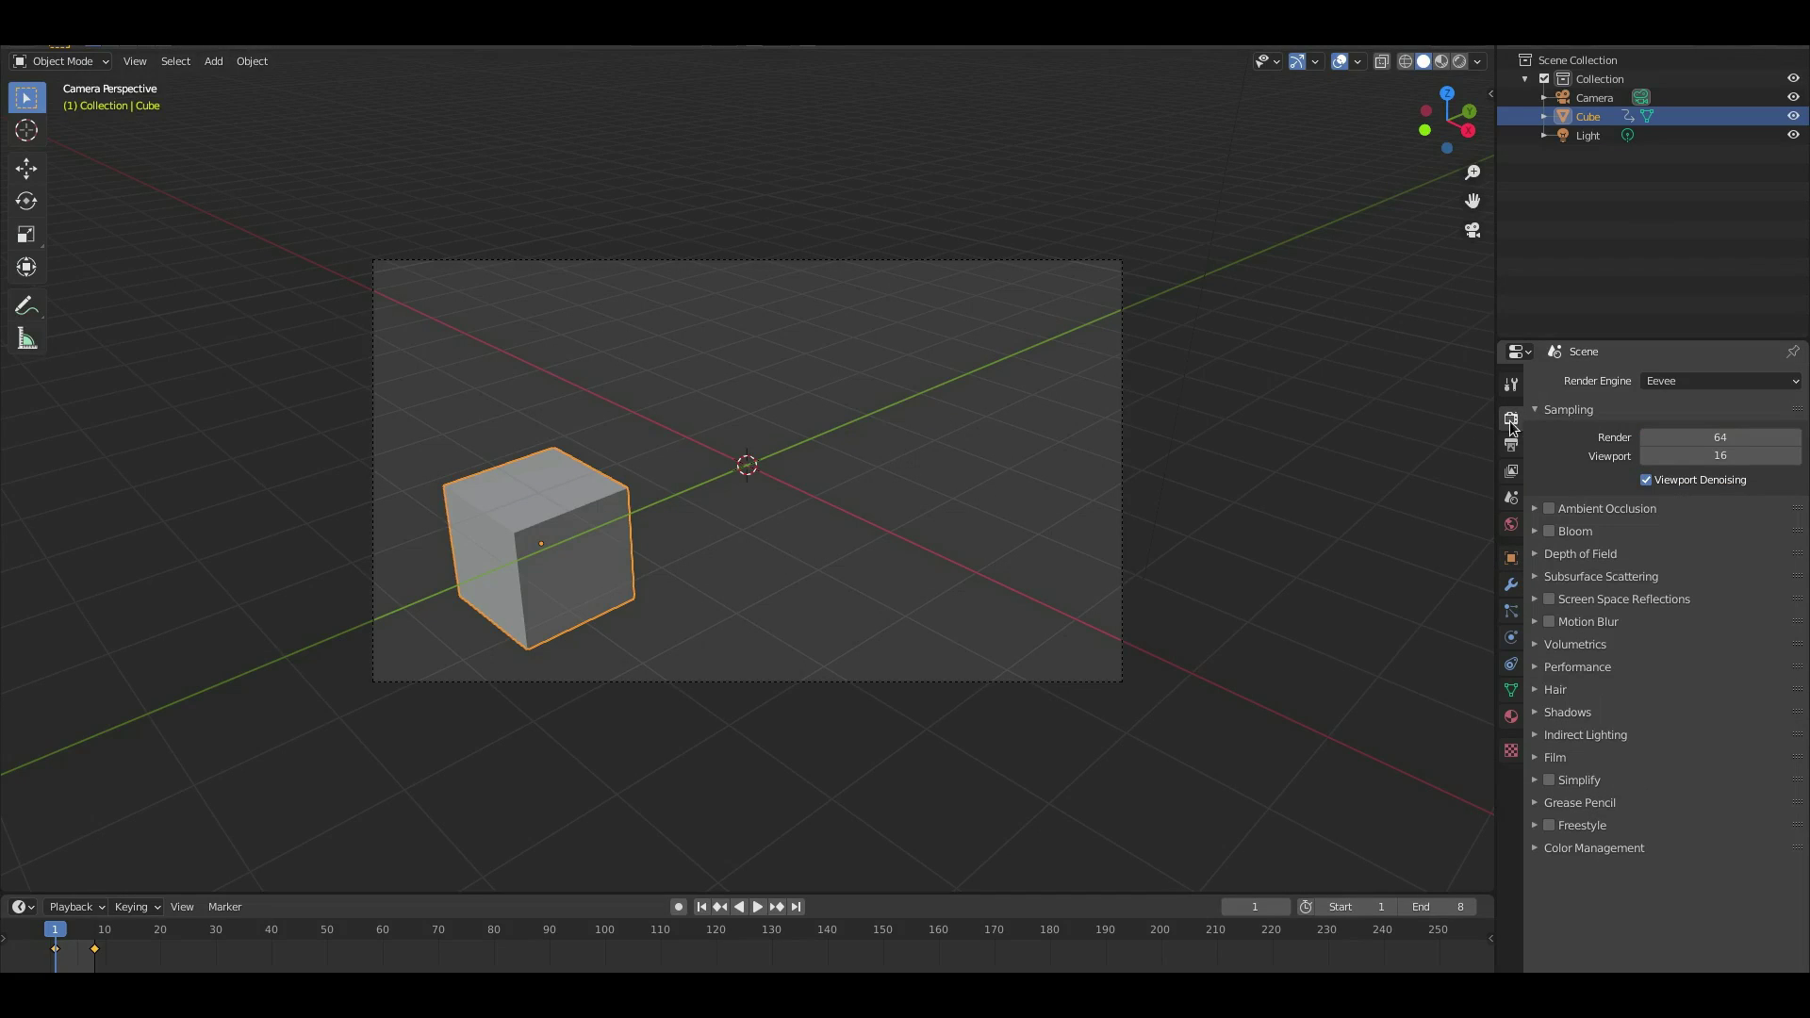
pyautogui.click(1512, 444)
pyautogui.click(1511, 471)
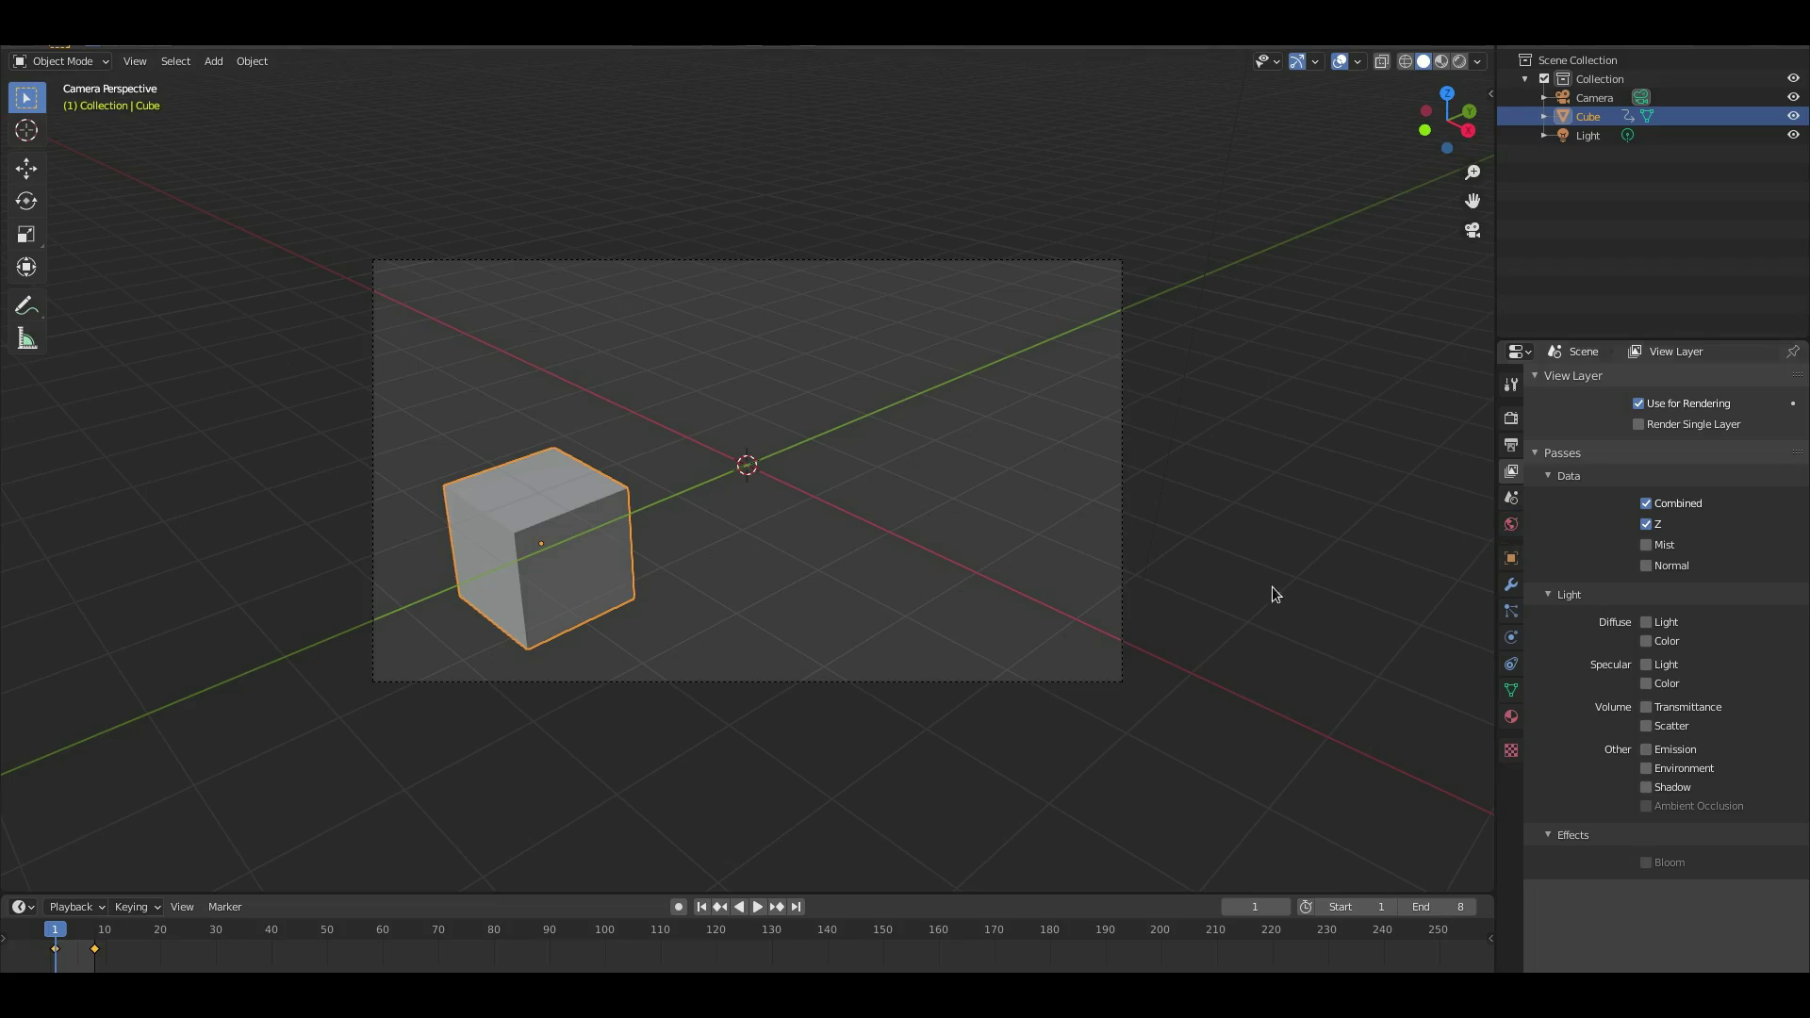
# - Select the light and move it to a new position
pyautogui.moveTo(1221, 597); pyautogui.dragTo(947, 279, button='middle')
pyautogui.click(861, 260)
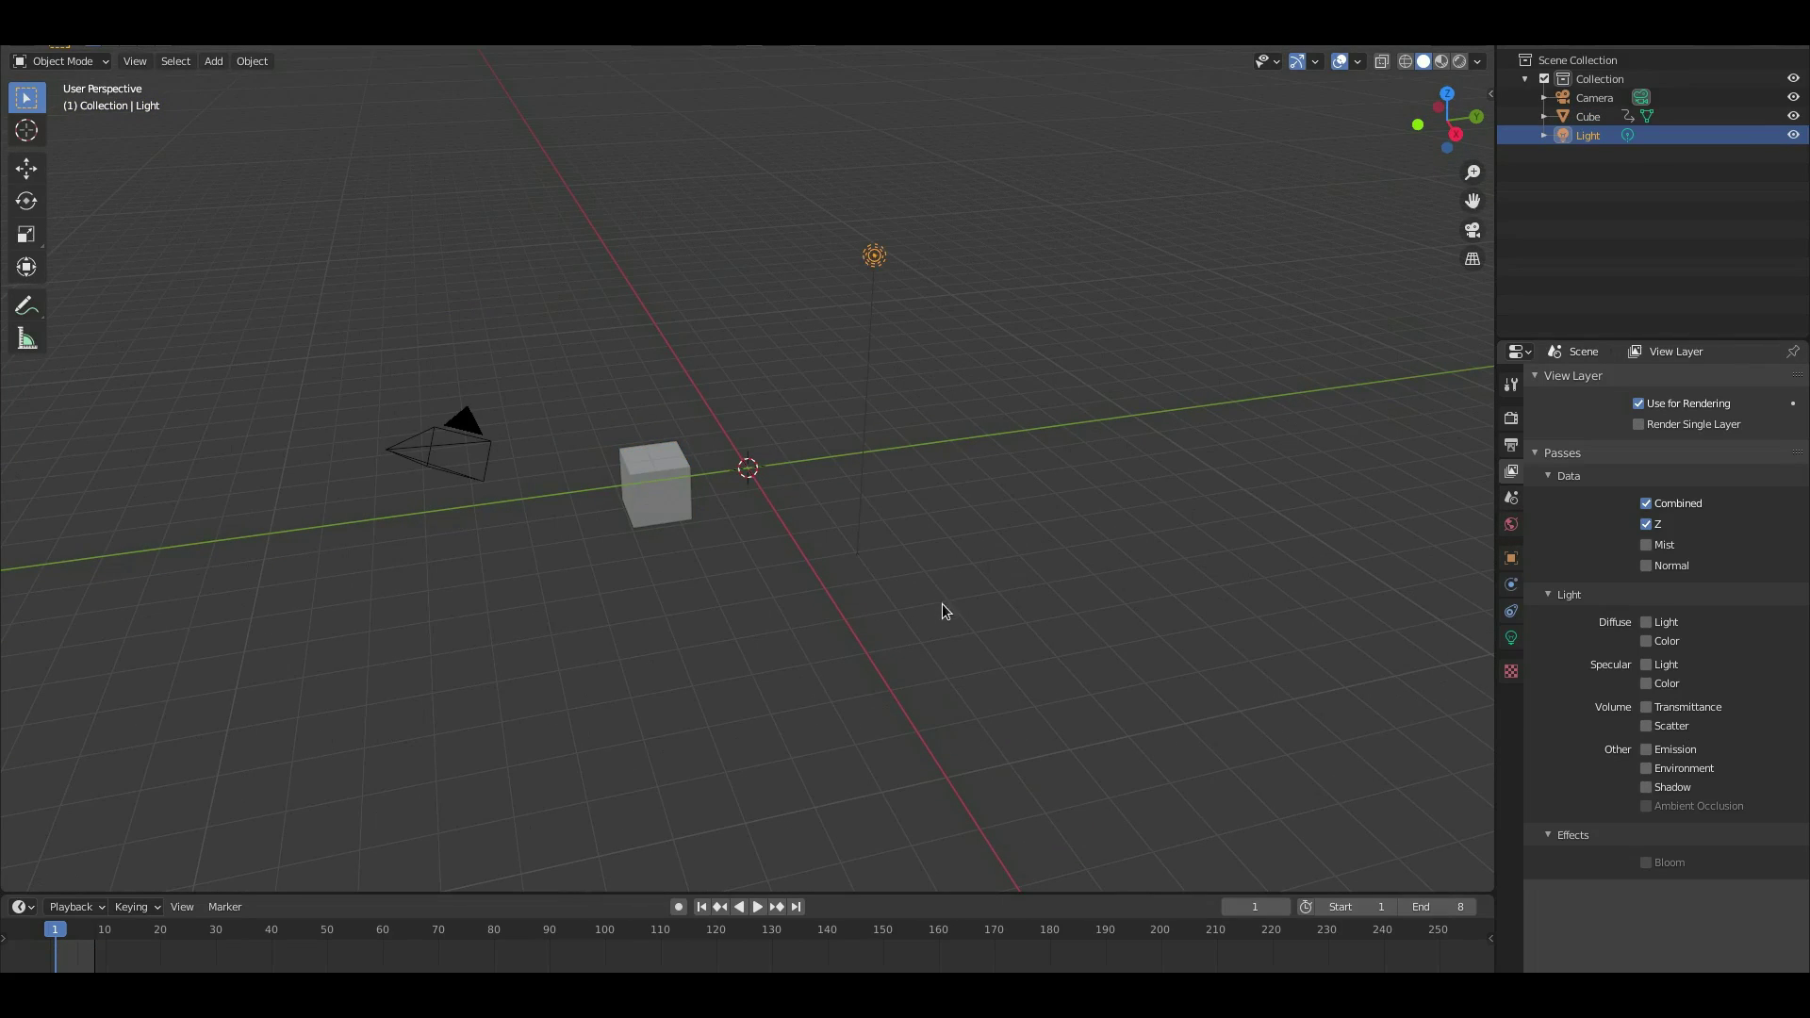
pyautogui.moveTo(941, 608); pyautogui.dragTo(921, 607, button='middle')
pyautogui.press('g')
pyautogui.click(623, 615)
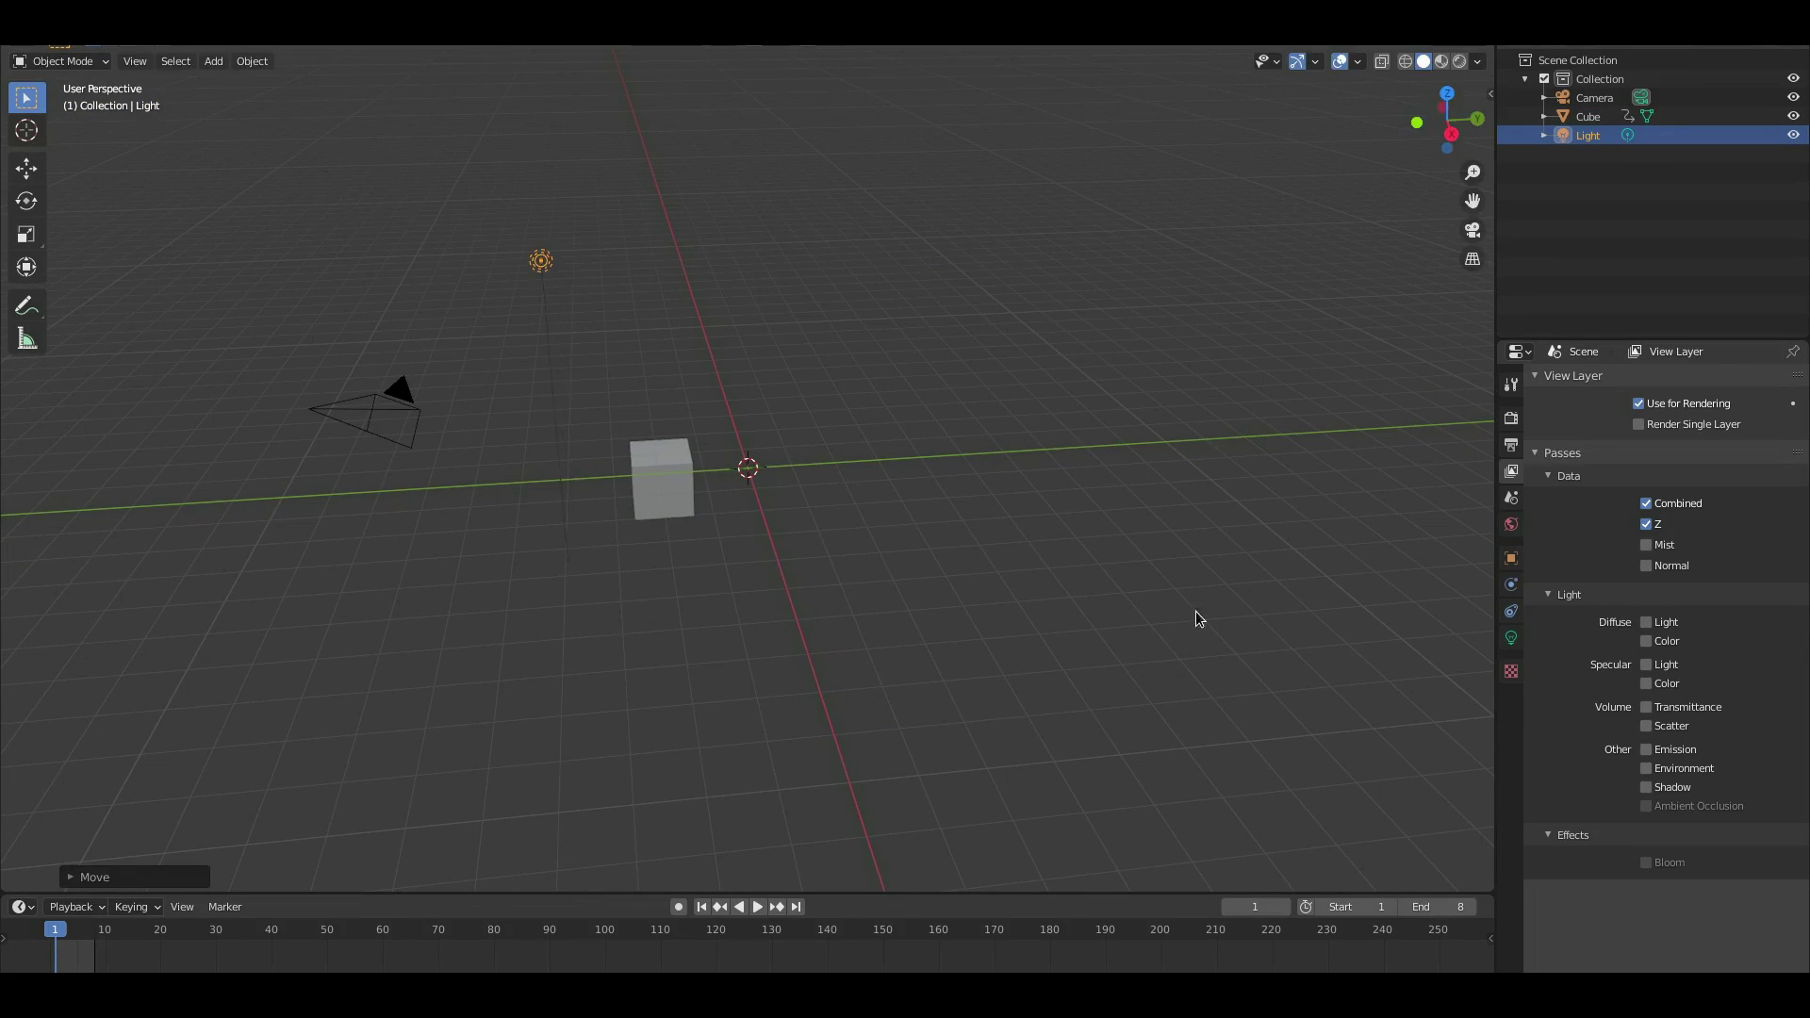
# - Set the light's Power to 10 W and preview the scene with Rendered shading
pyautogui.click(1511, 638)
pyautogui.moveTo(1225, 716); pyautogui.dragTo(1414, 717, button='middle')
pyautogui.click(1734, 505)
pyautogui.write('1')
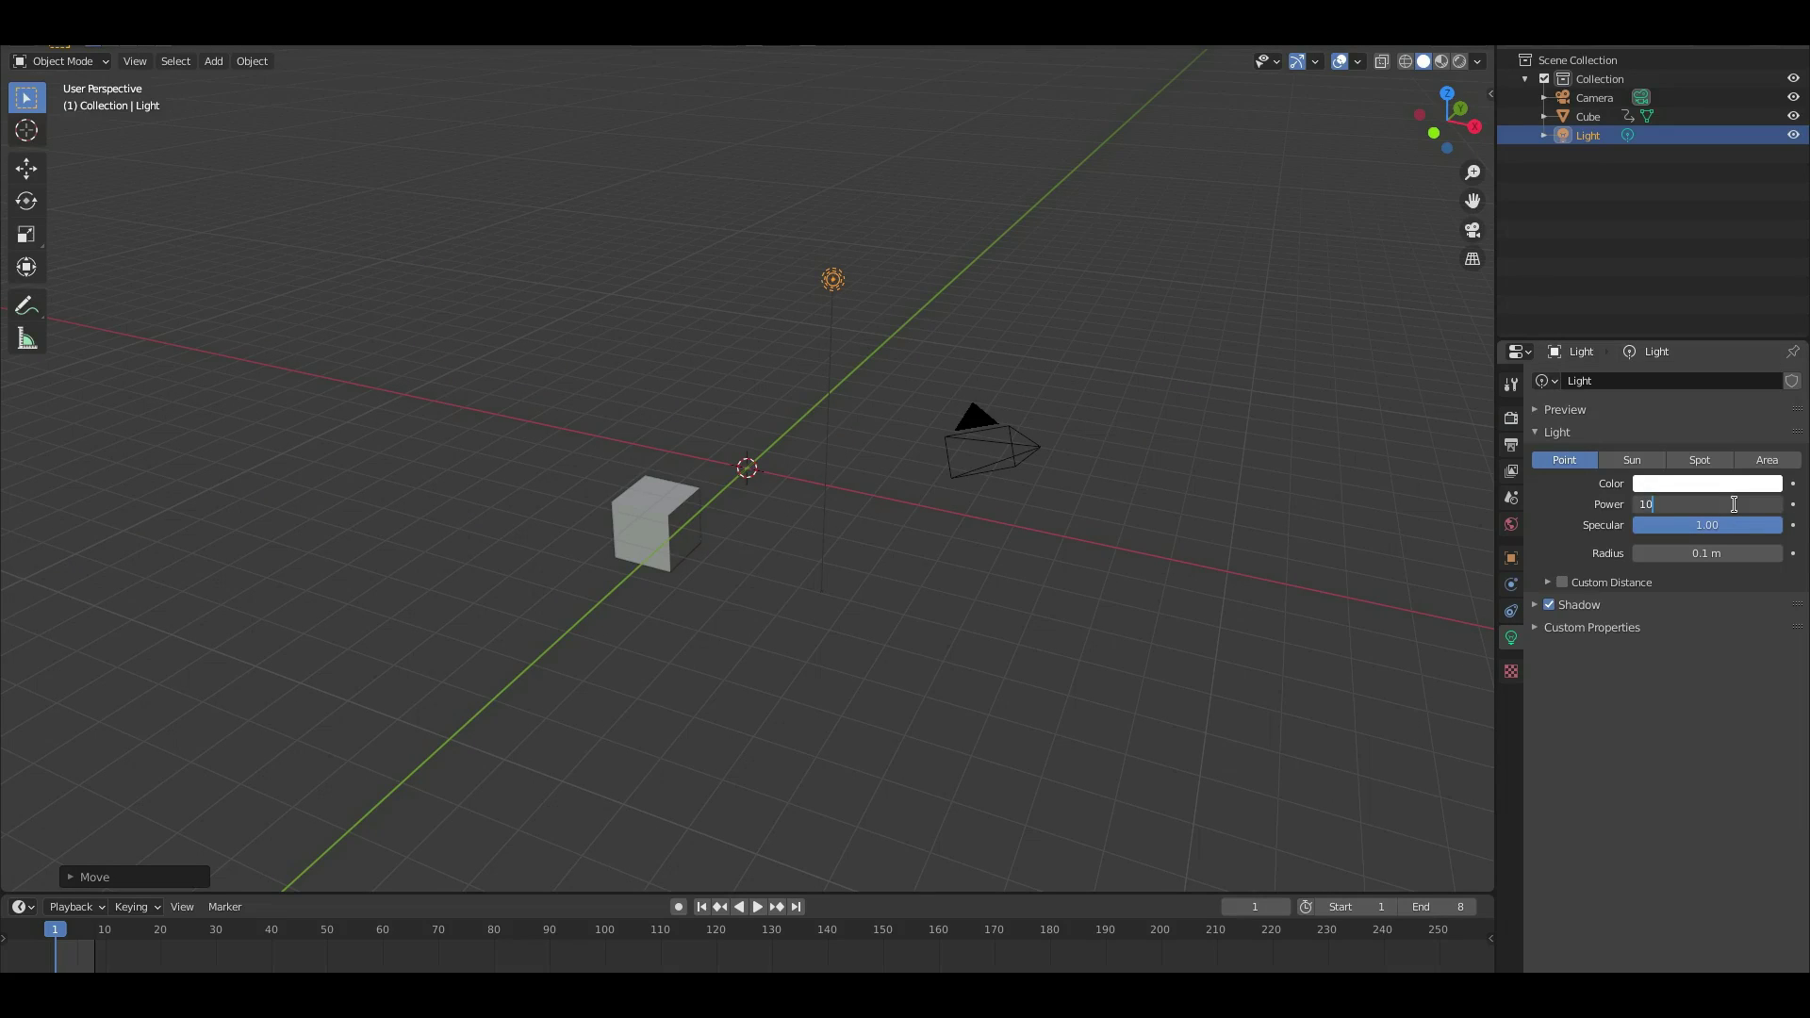
pyautogui.write('0')
pyautogui.press('Return')
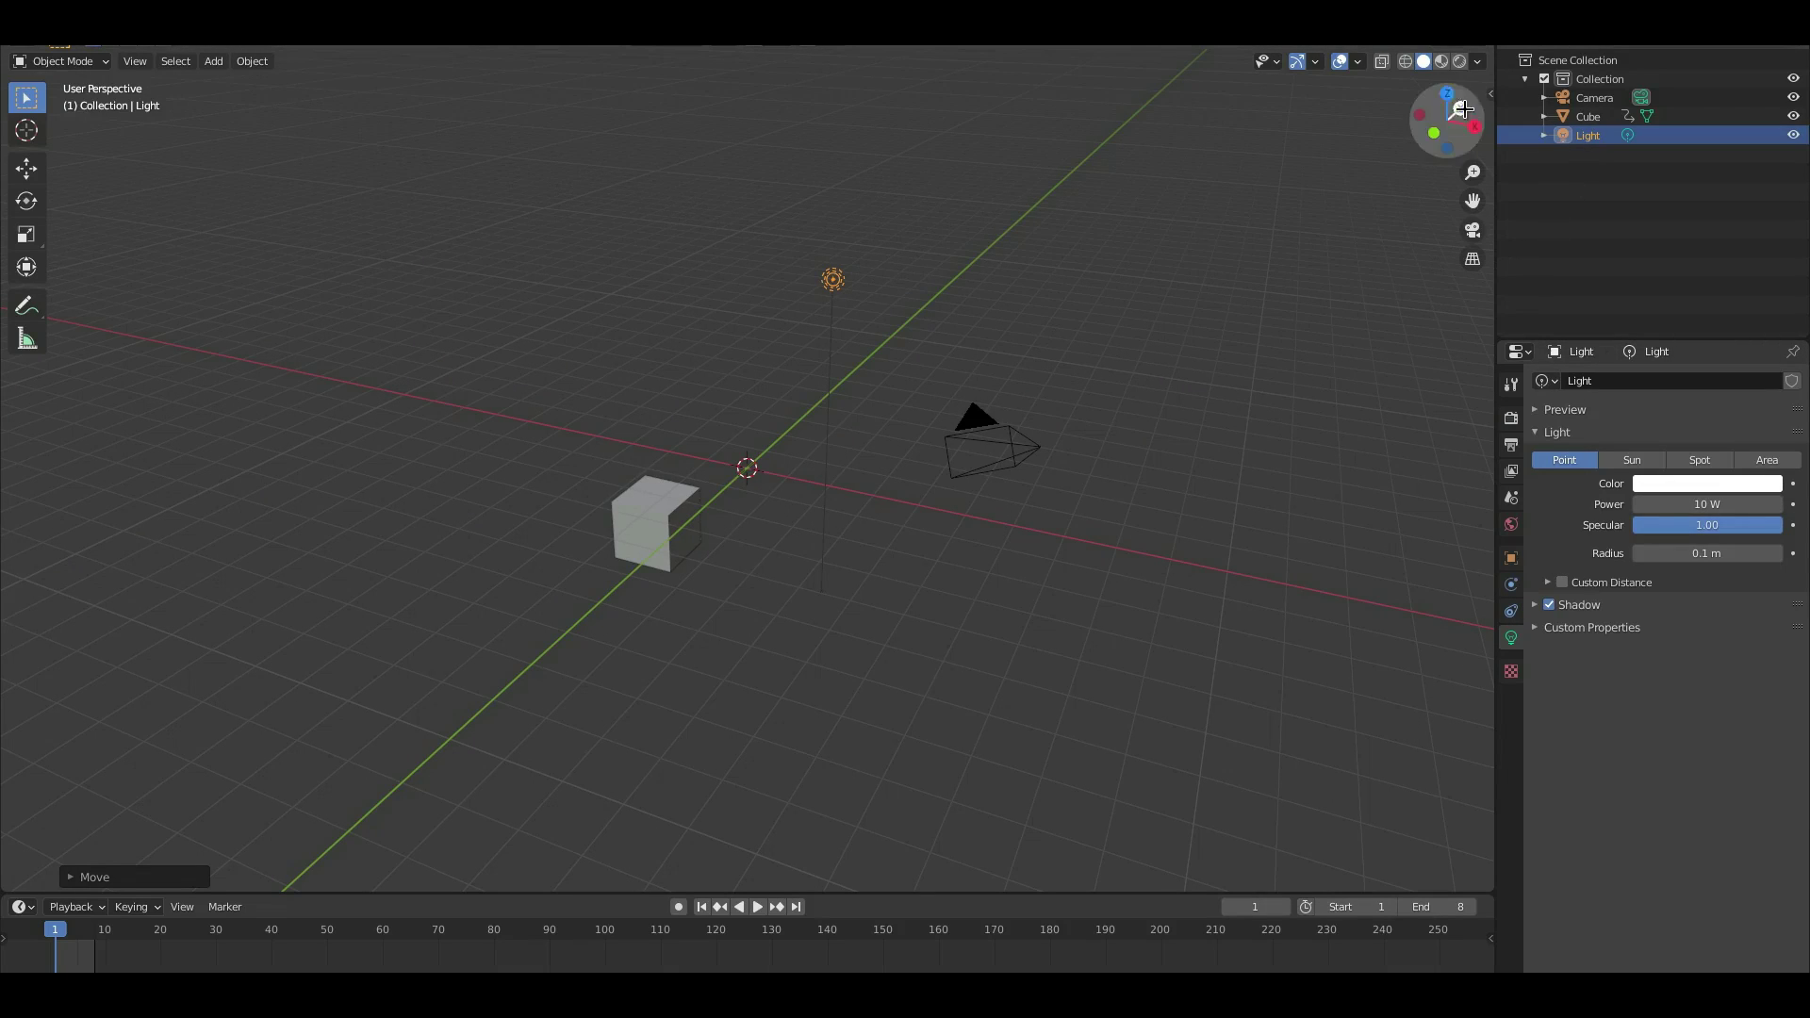
pyautogui.click(1459, 60)
# - Replace the cube's material with a new Material.001 and render a still with F12
pyautogui.press('KP_0')
pyautogui.click(548, 624)
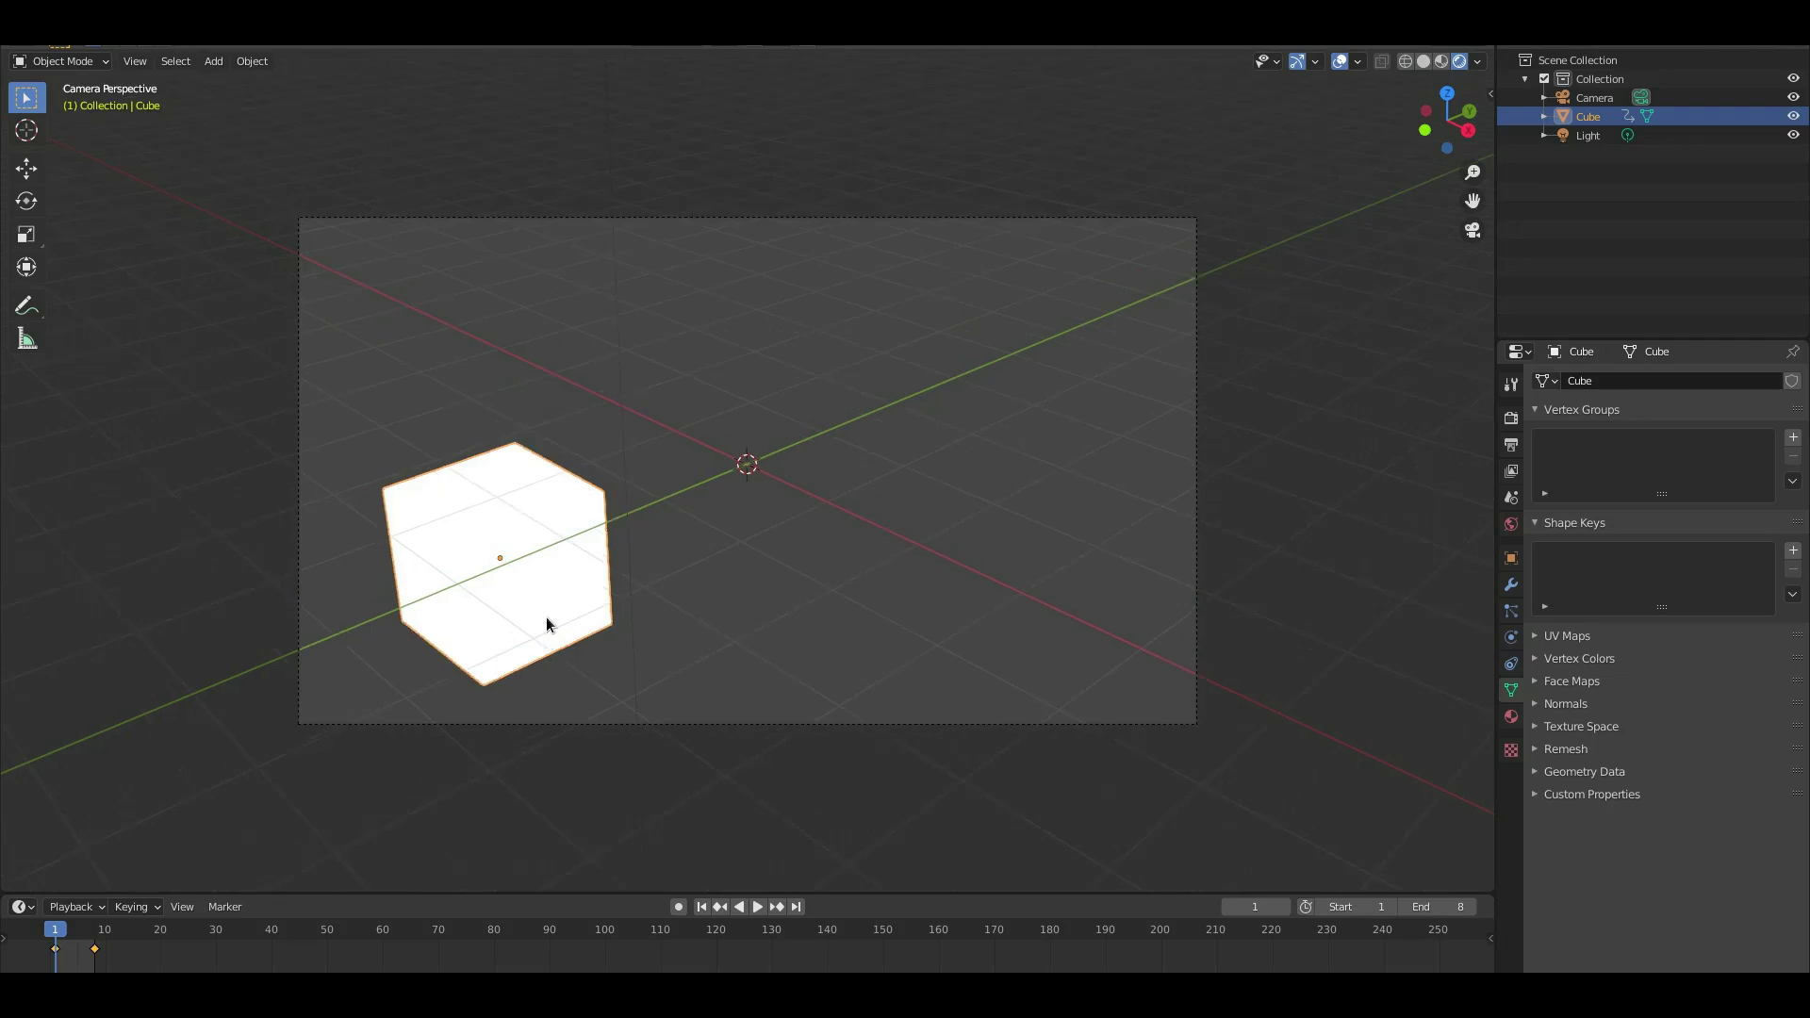
pyautogui.scroll(1, 547, 624)
pyautogui.click(1511, 717)
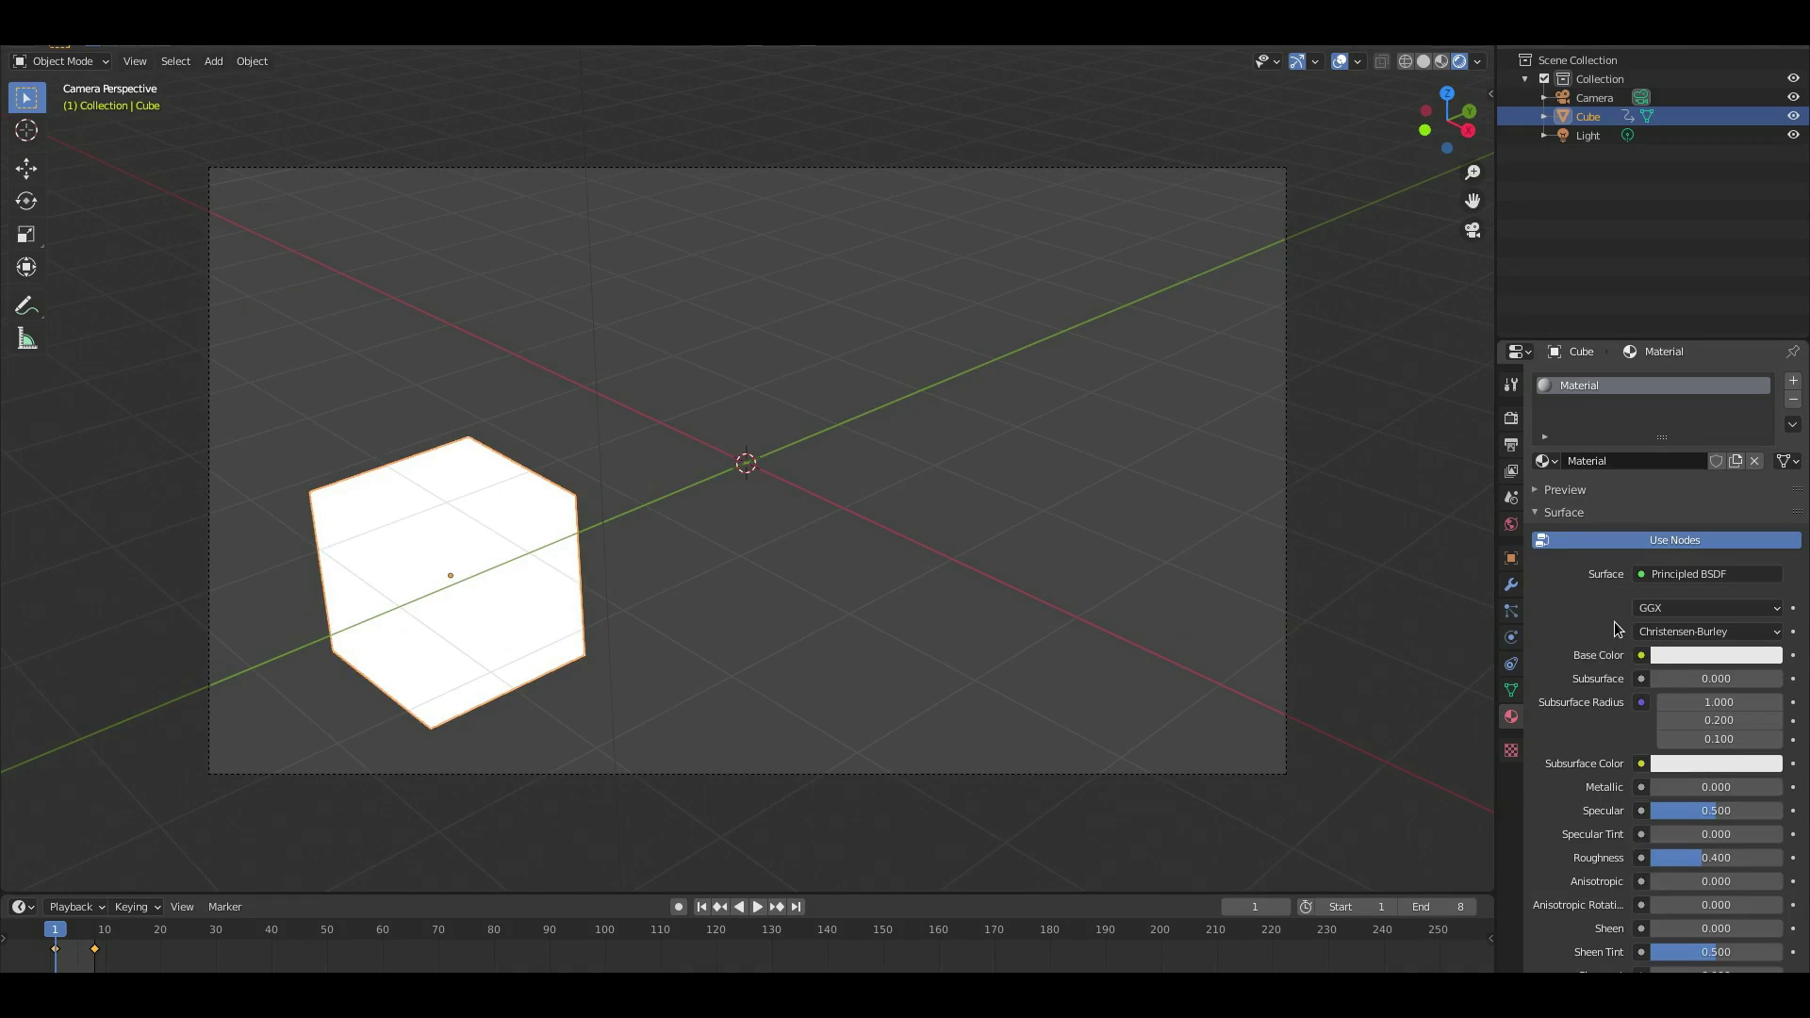
pyautogui.click(1793, 400)
pyautogui.click(1640, 458)
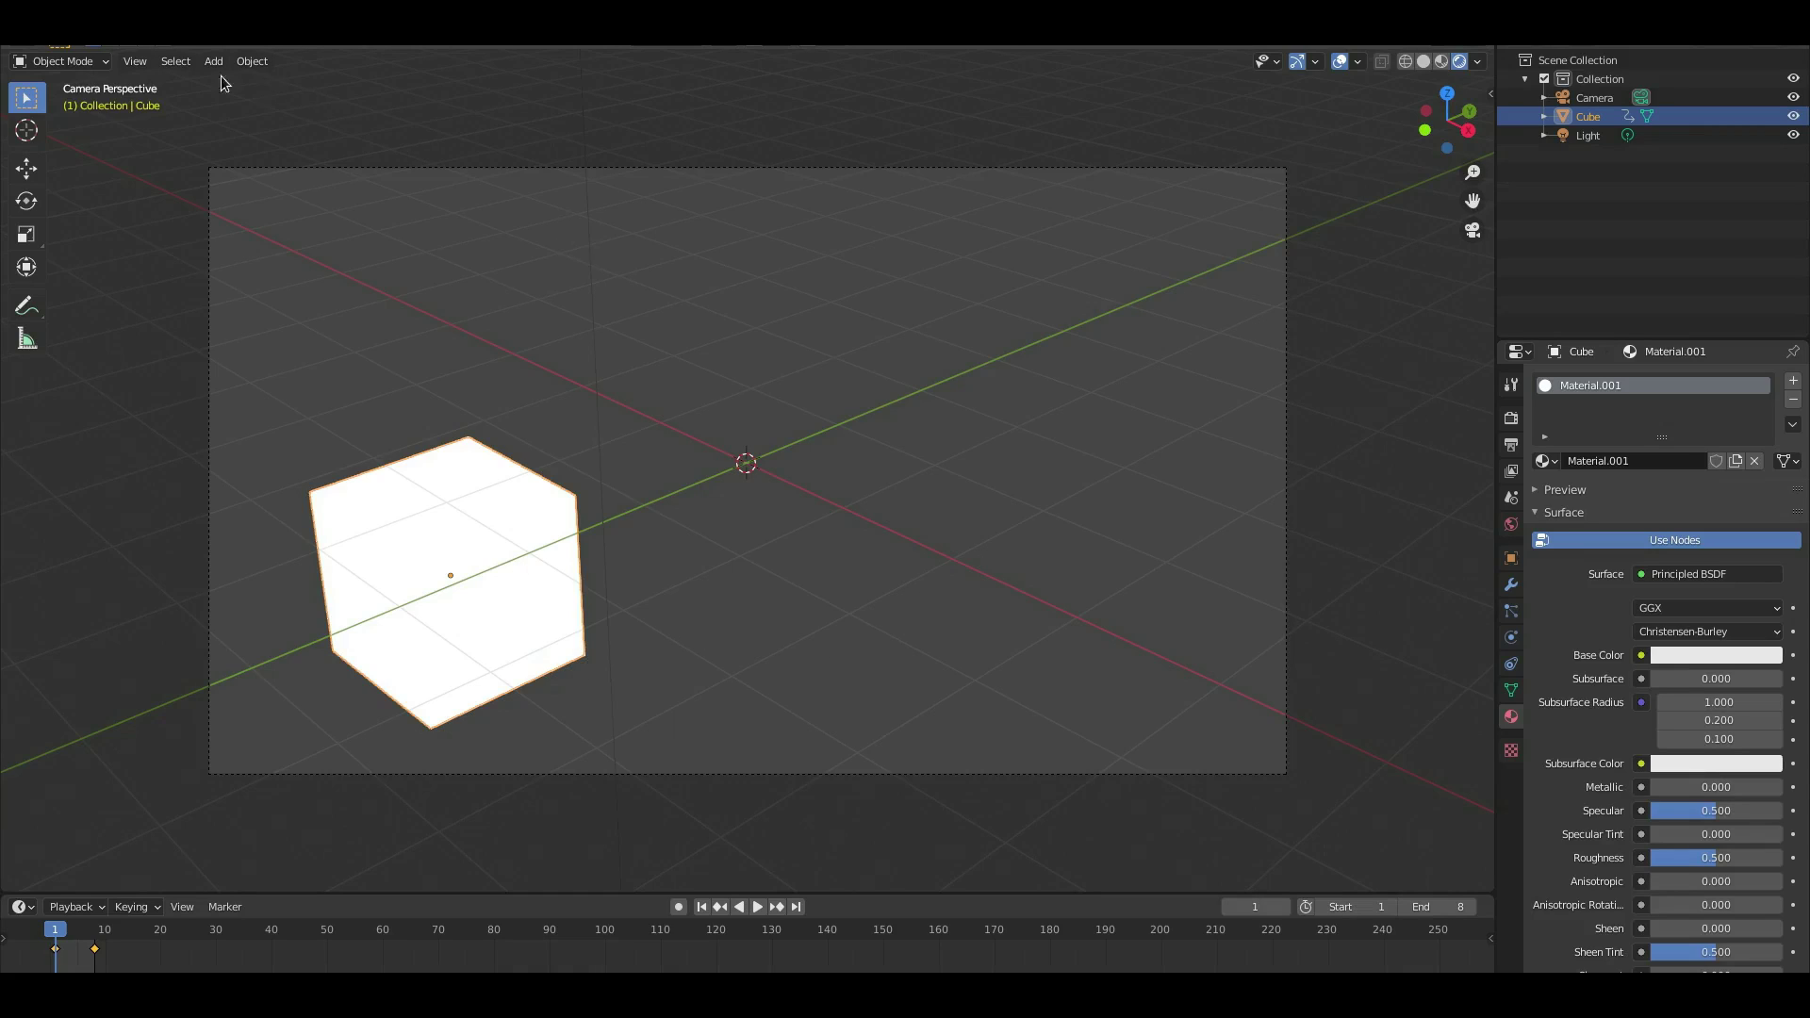
pyautogui.press('F12')
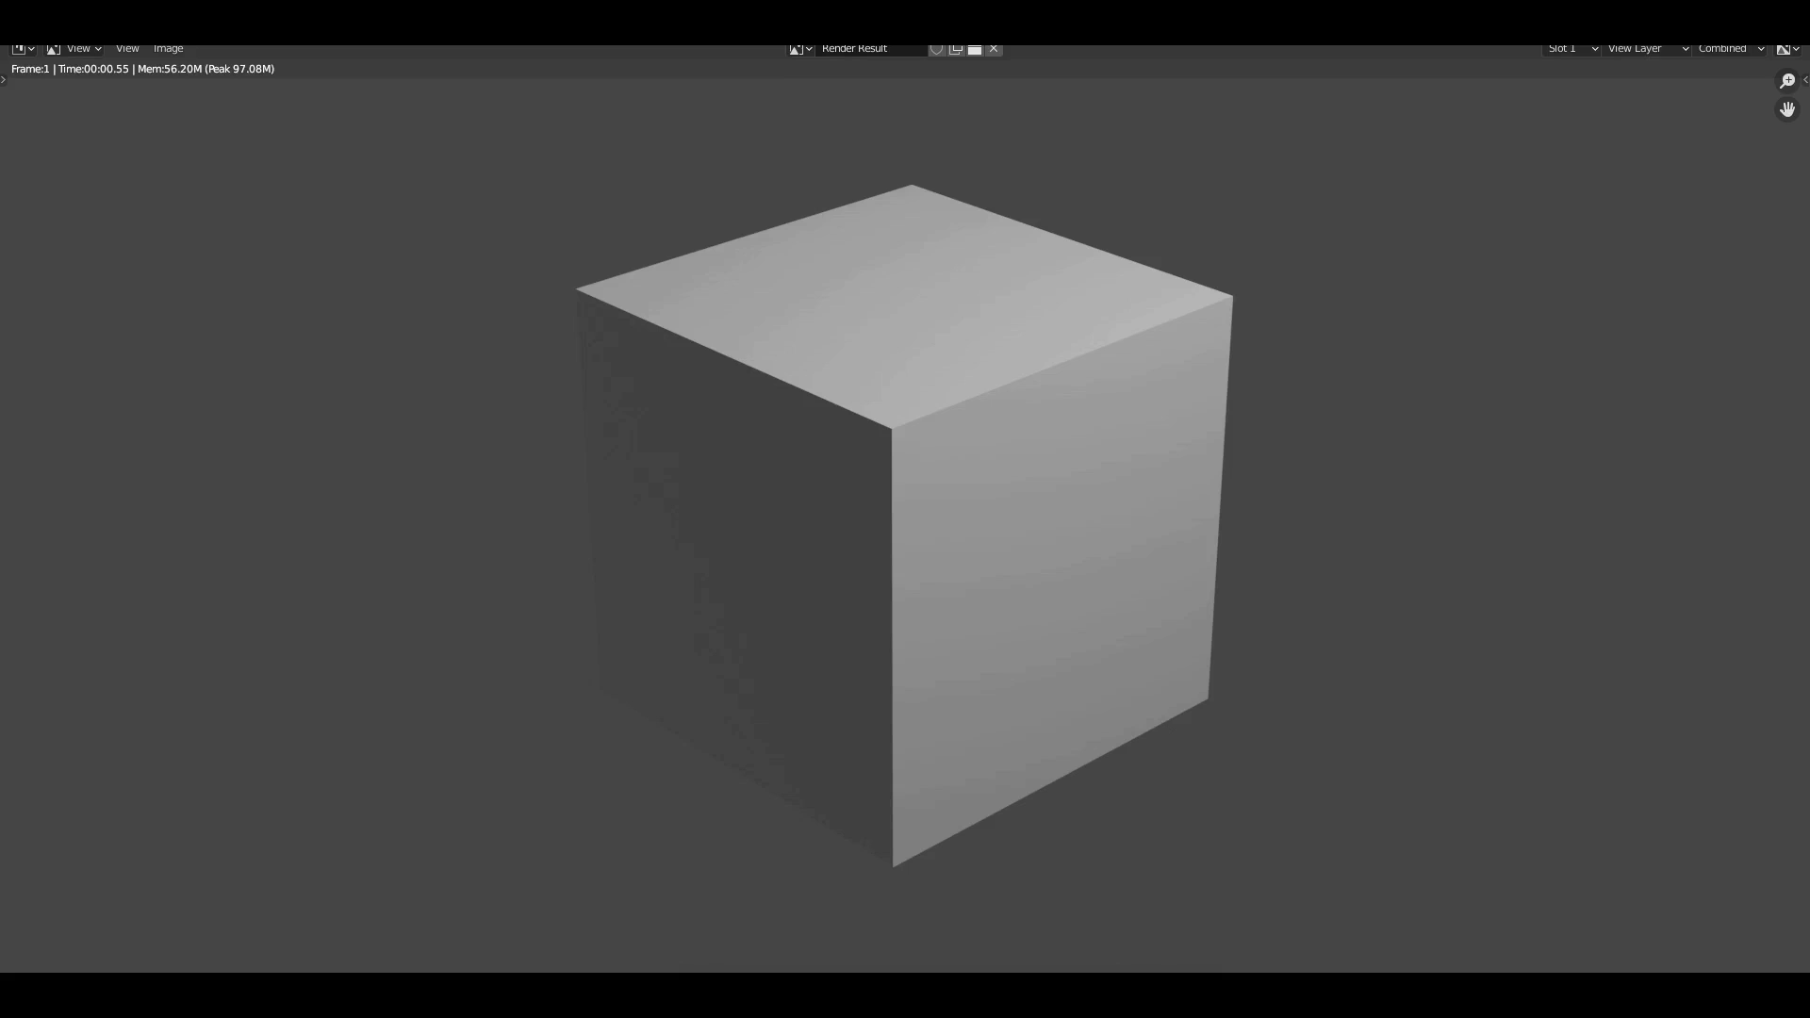
pyautogui.press('Escape')
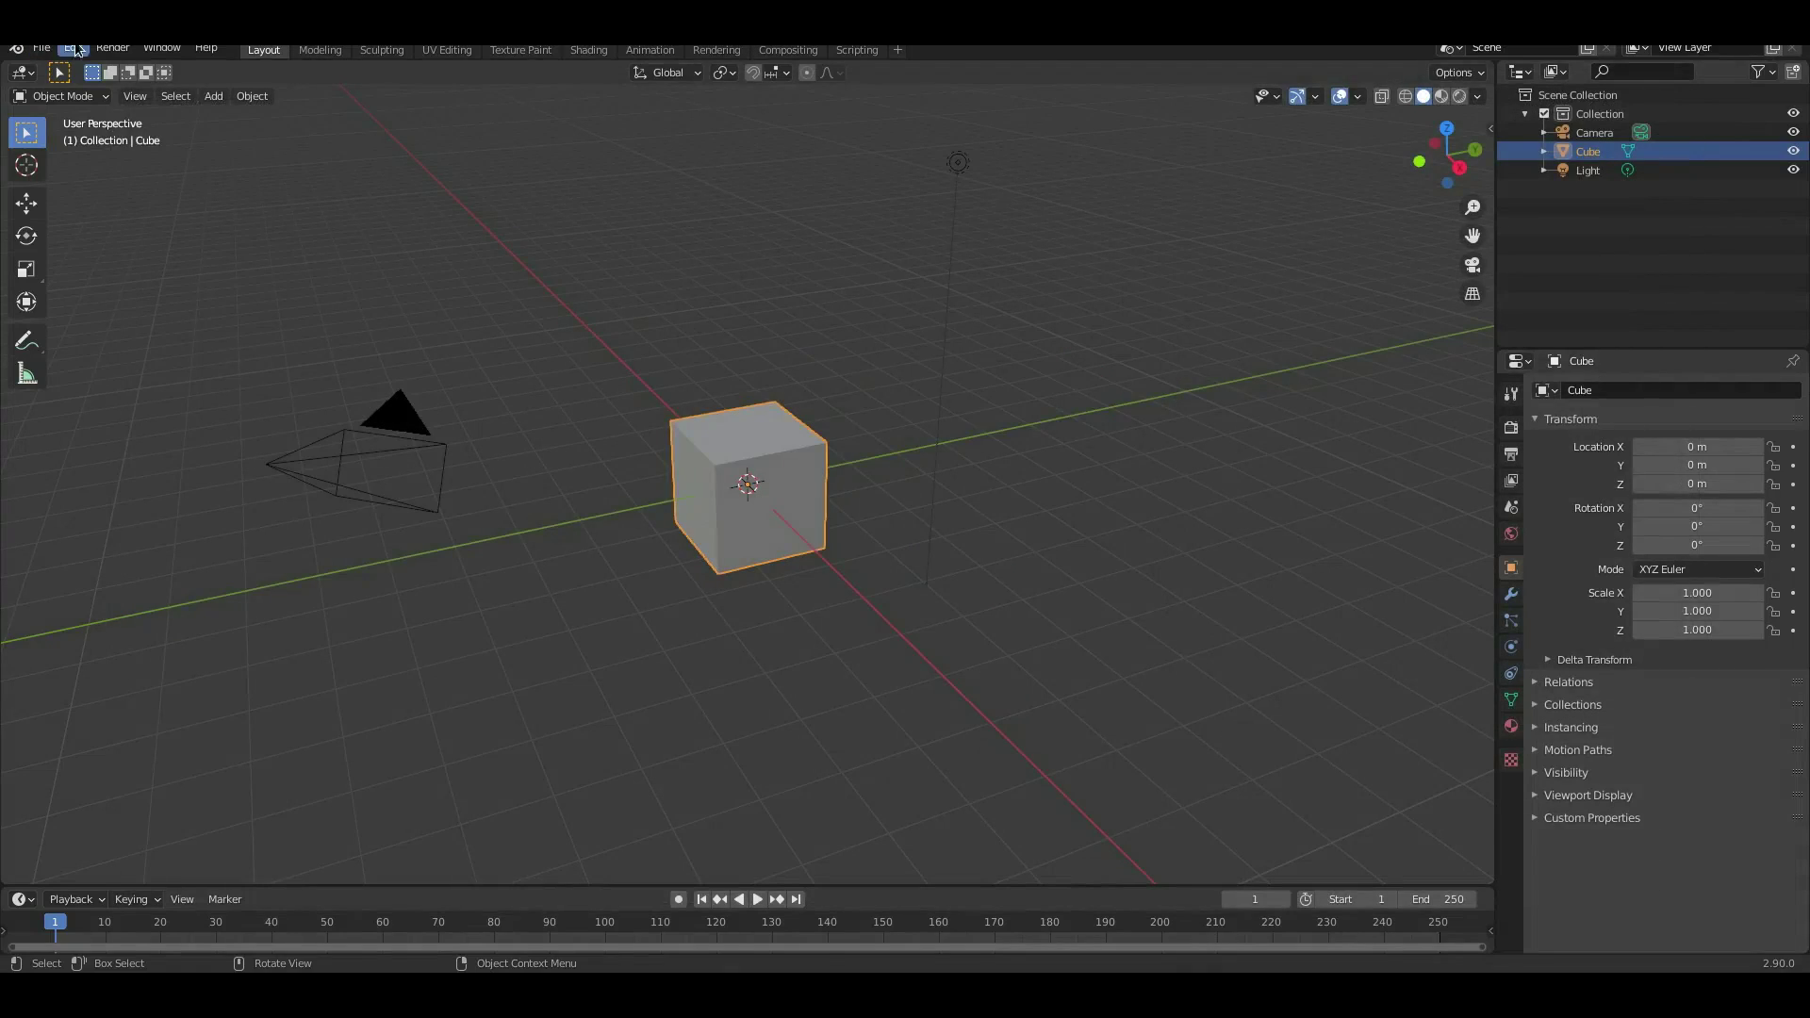
# - Make the Blender window fullscreen and enlarge the timeline area
pyautogui.click(126, 49)
pyautogui.moveTo(162, 49)
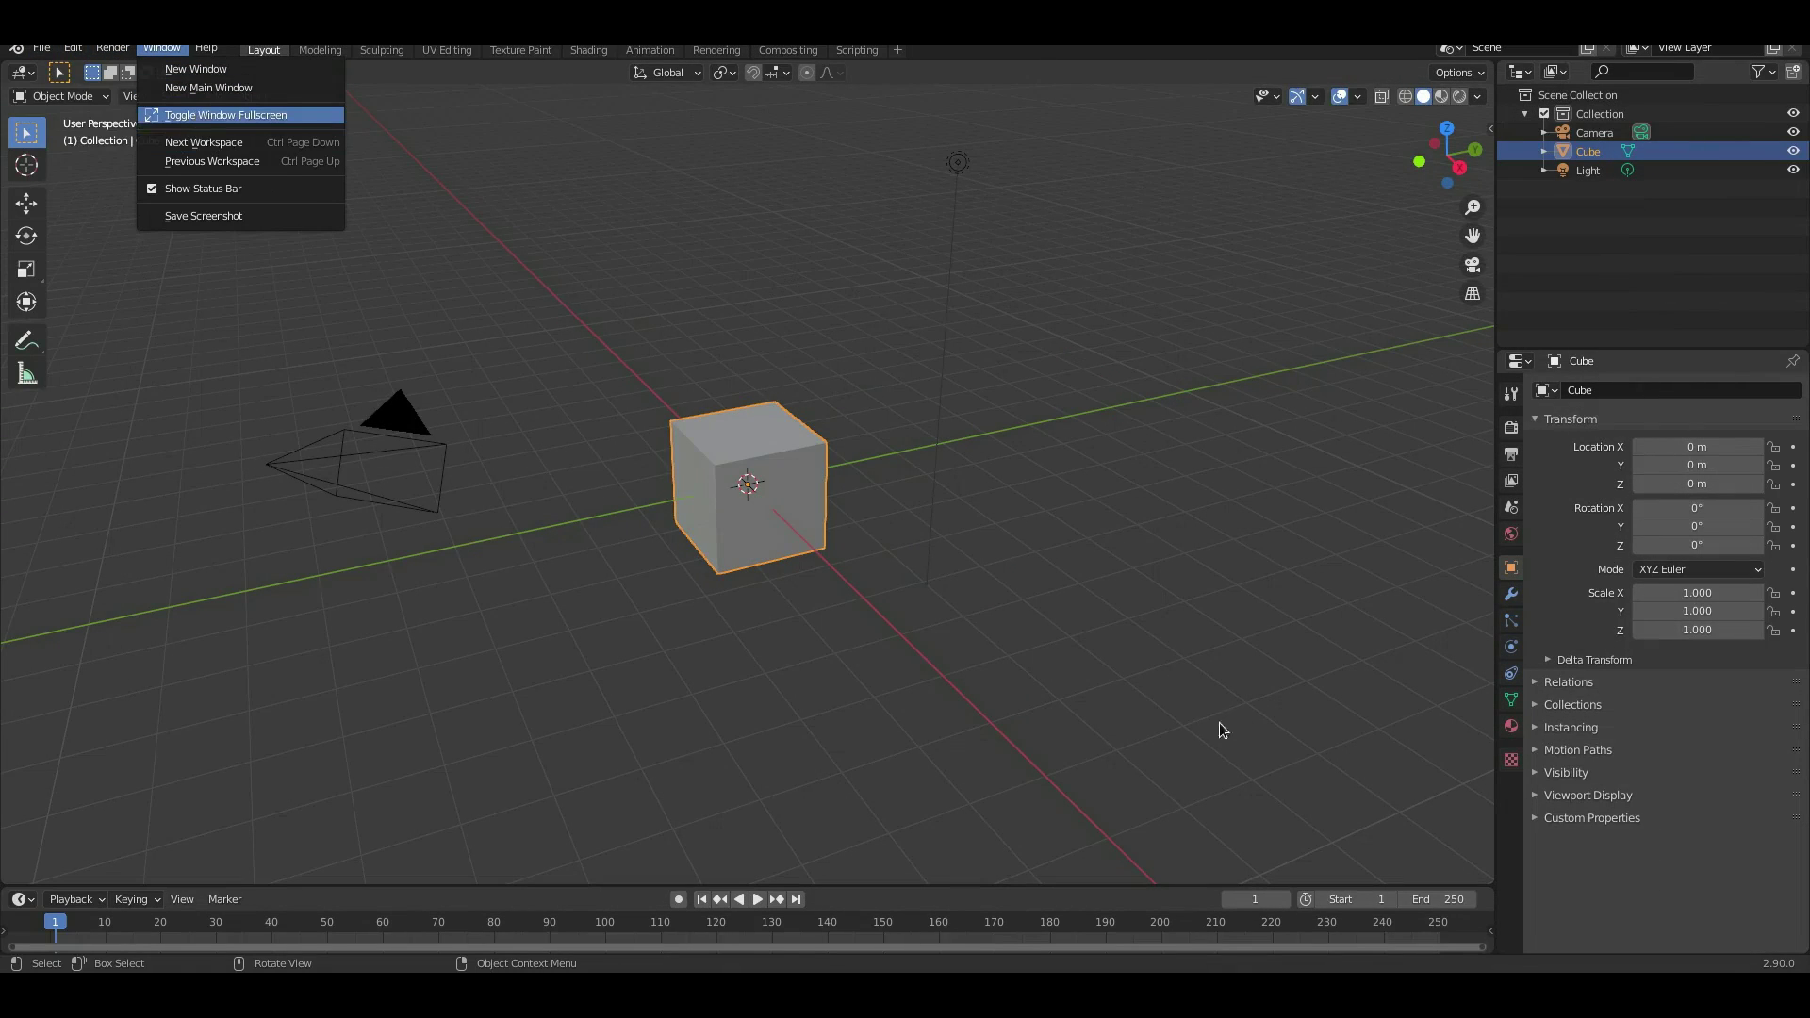
pyautogui.click(193, 111)
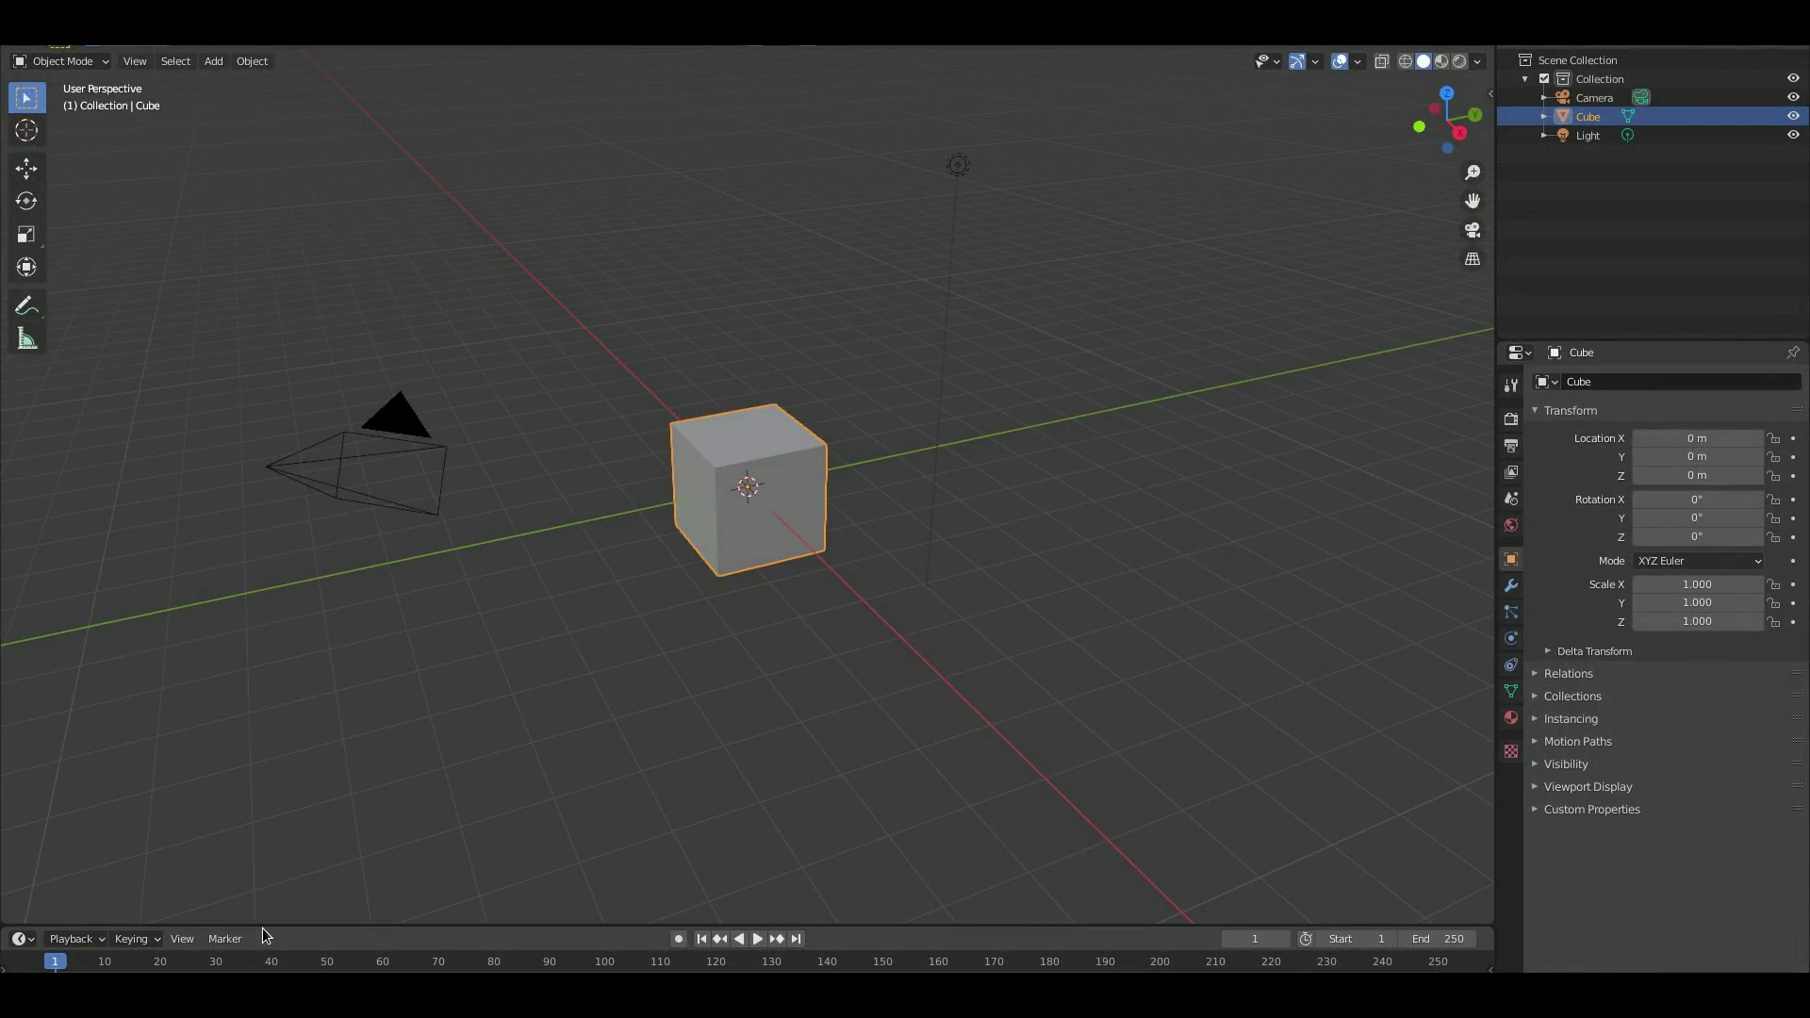
pyautogui.moveTo(264, 925); pyautogui.dragTo(264, 860)
# - Key the cube's location at frame 1, scale it to 0.696, move it left and re-key
pyautogui.press('i')
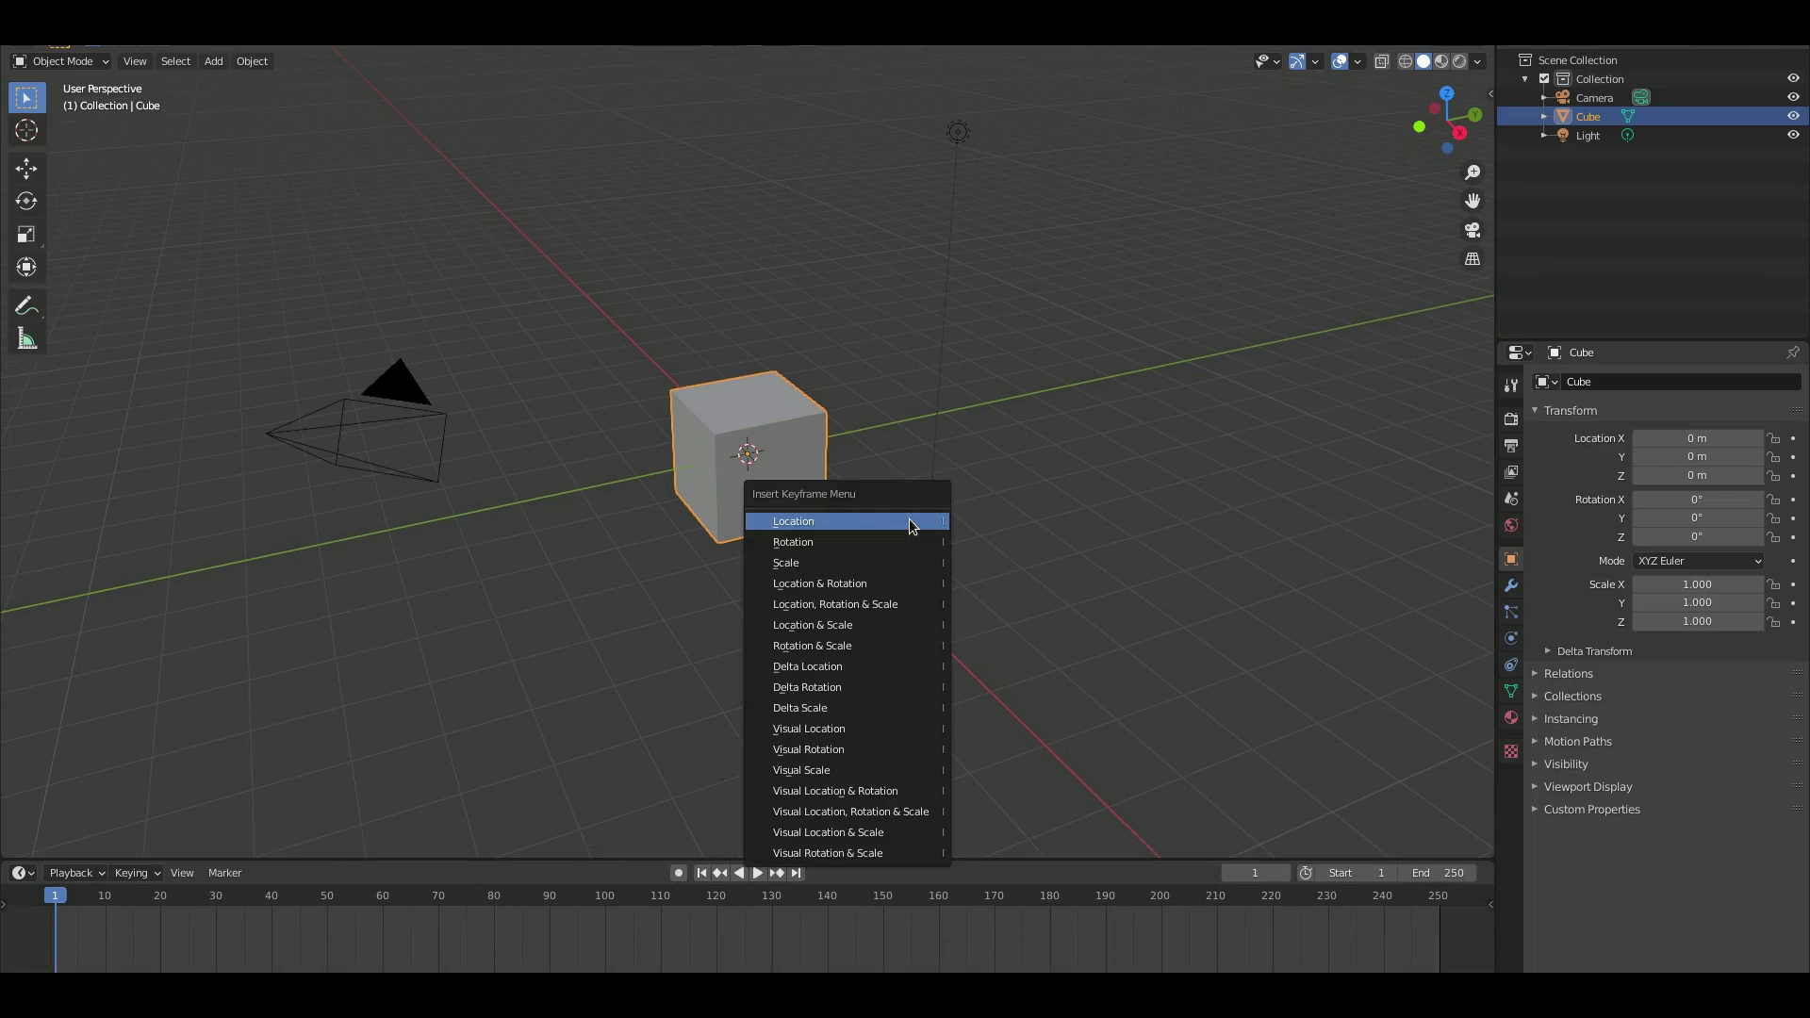
pyautogui.click(901, 529)
pyautogui.press('KP_0')
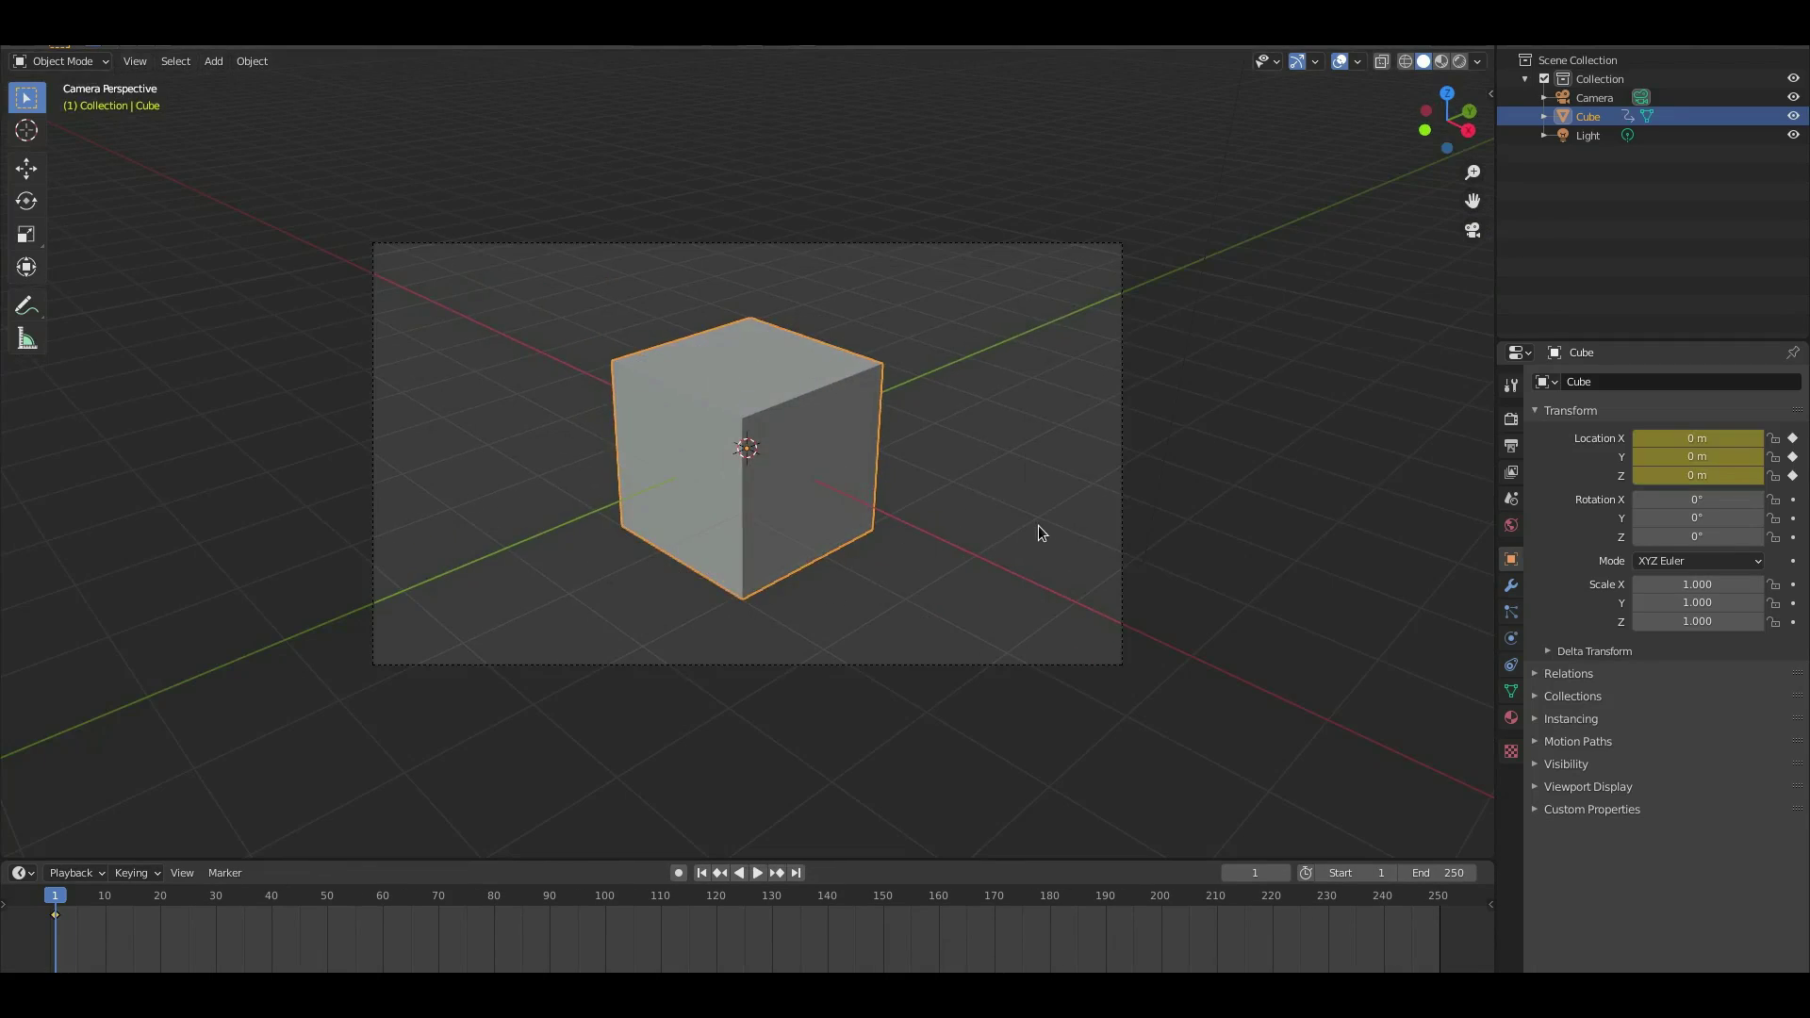
pyautogui.press('s')
pyautogui.click(943, 524)
pyautogui.press('g')
pyautogui.click(751, 597)
pyautogui.press('i')
pyautogui.click(760, 598)
# - At frame 7, move the cube to the upper right and key its location
pyautogui.moveTo(88, 897); pyautogui.dragTo(92, 898)
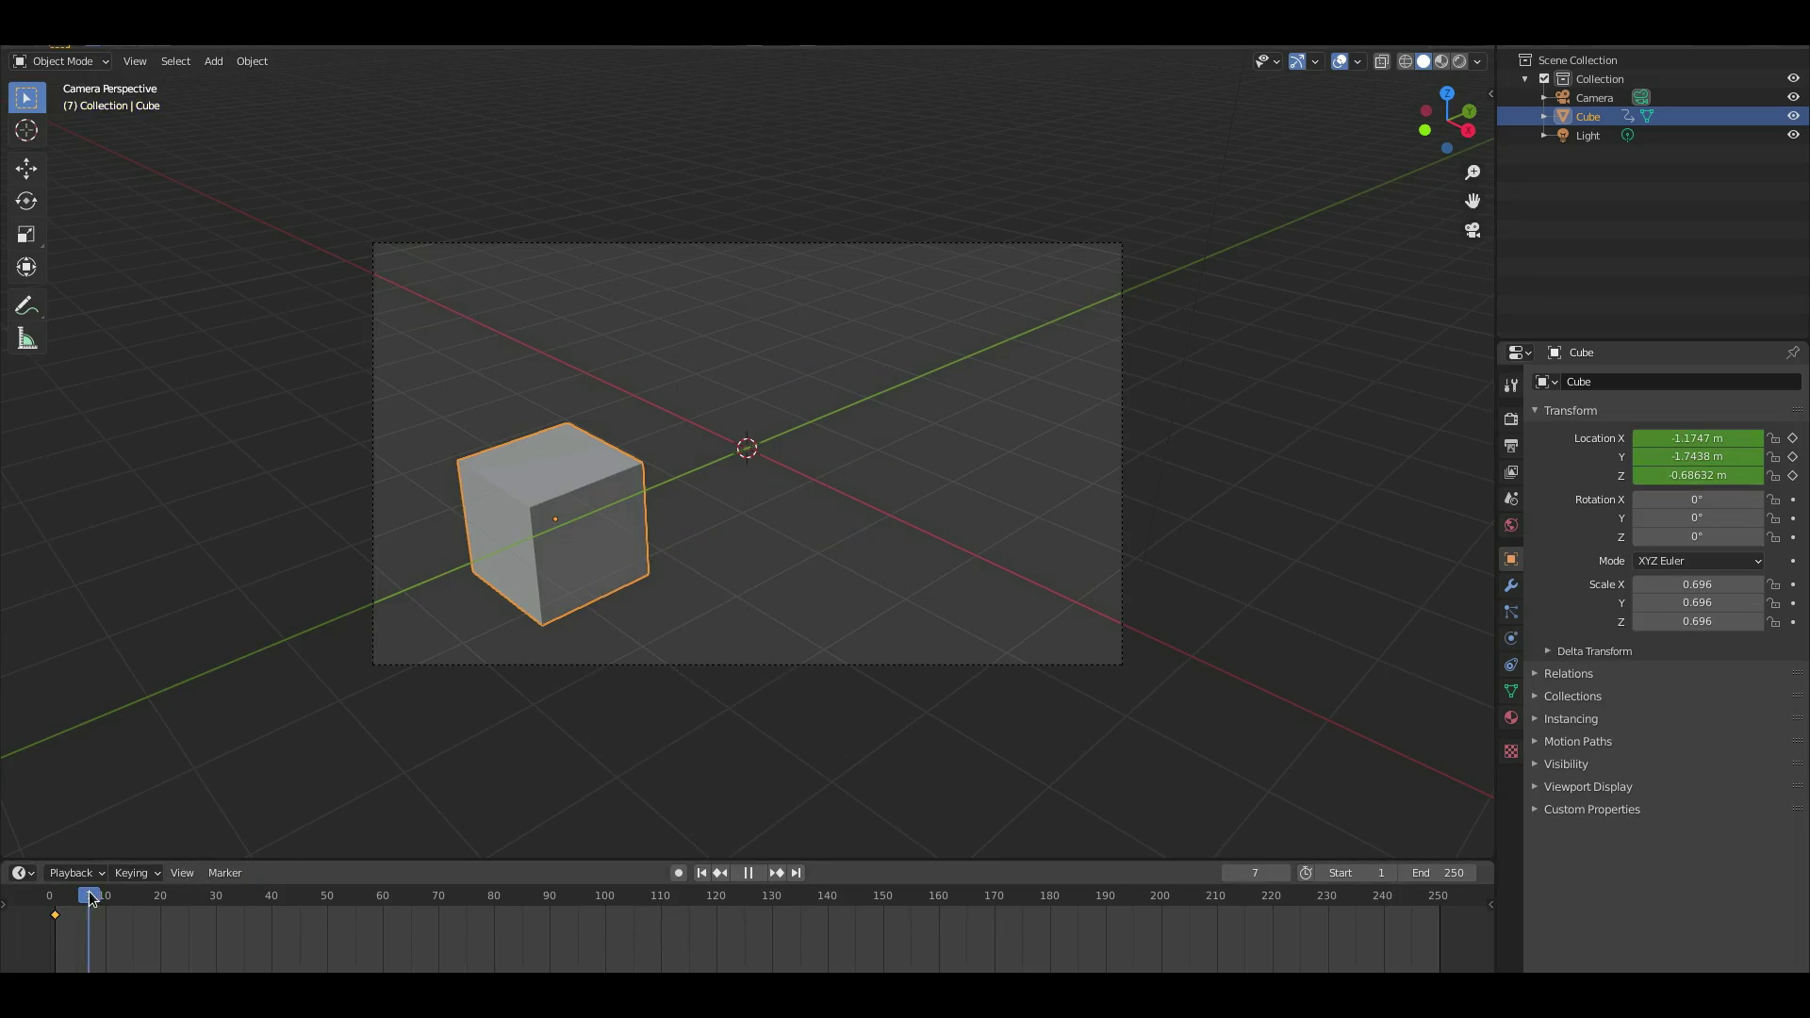
pyautogui.press('g')
pyautogui.click(1325, 419)
pyautogui.press('i')
pyautogui.click(1325, 420)
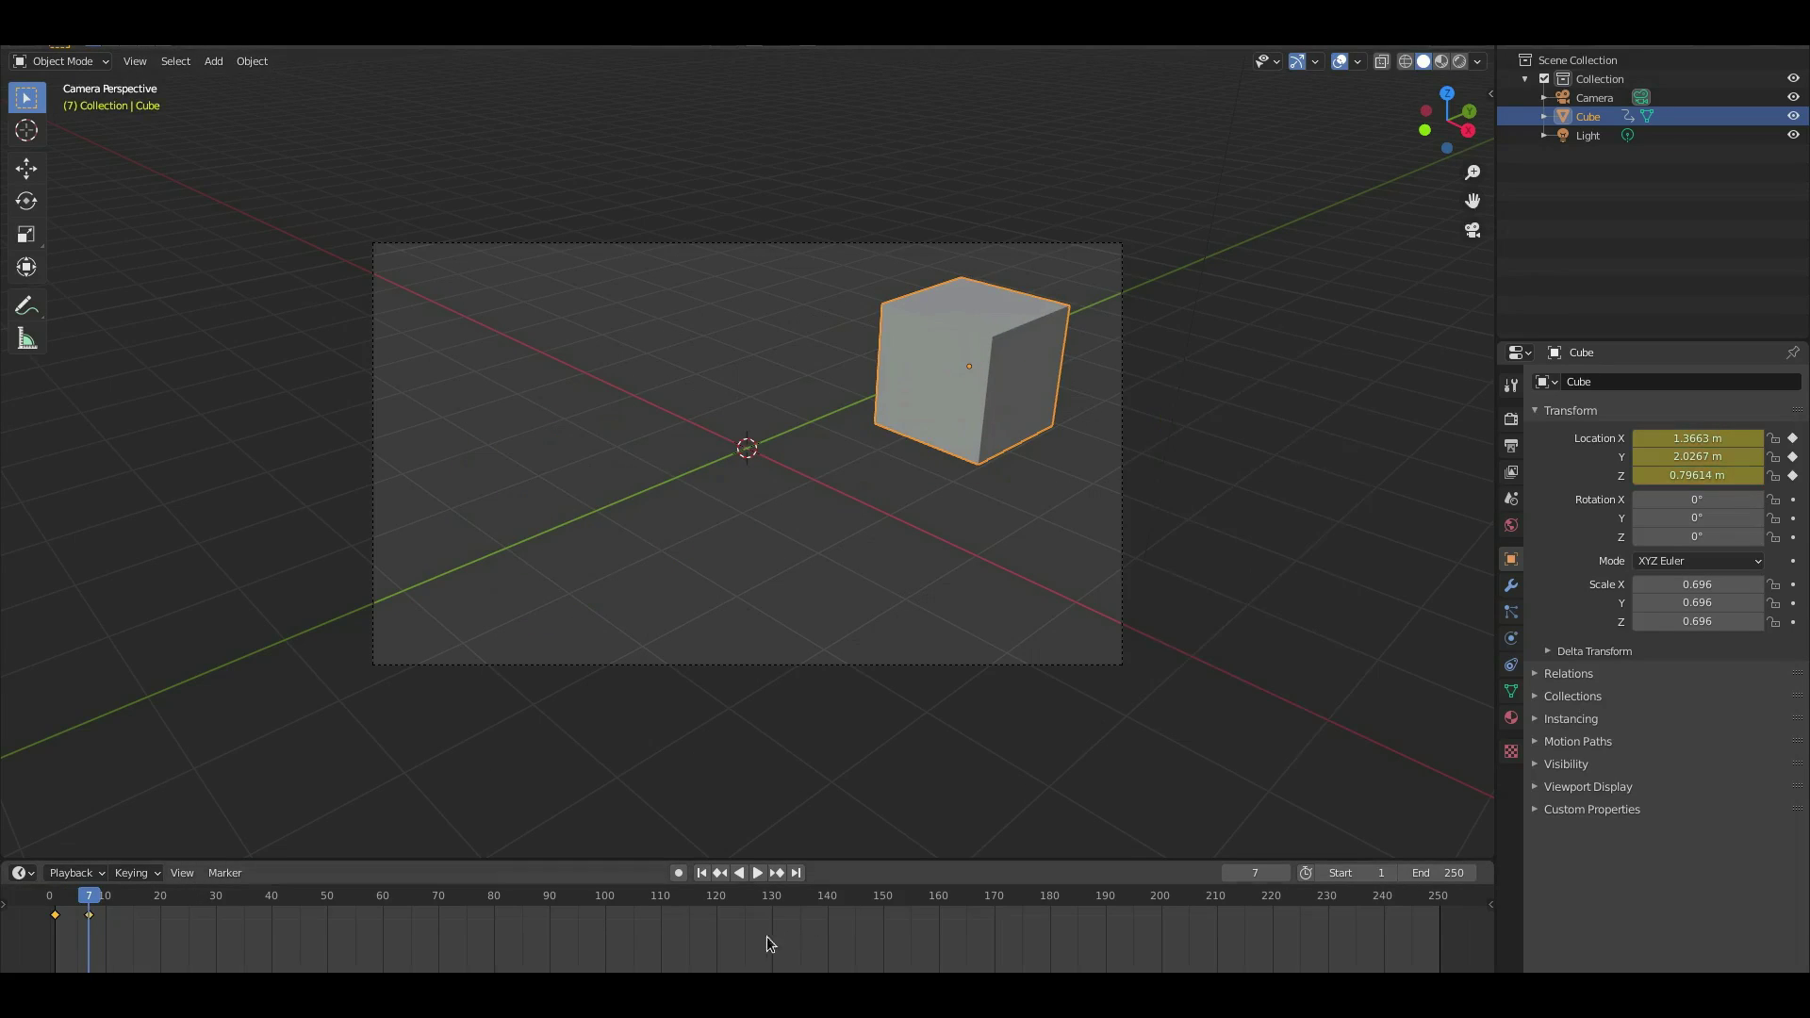
# - Set the end frame to 9 and slide the second keyframe to about frame 5
pyautogui.click(1449, 872)
pyautogui.write('9')
pyautogui.press('Return')
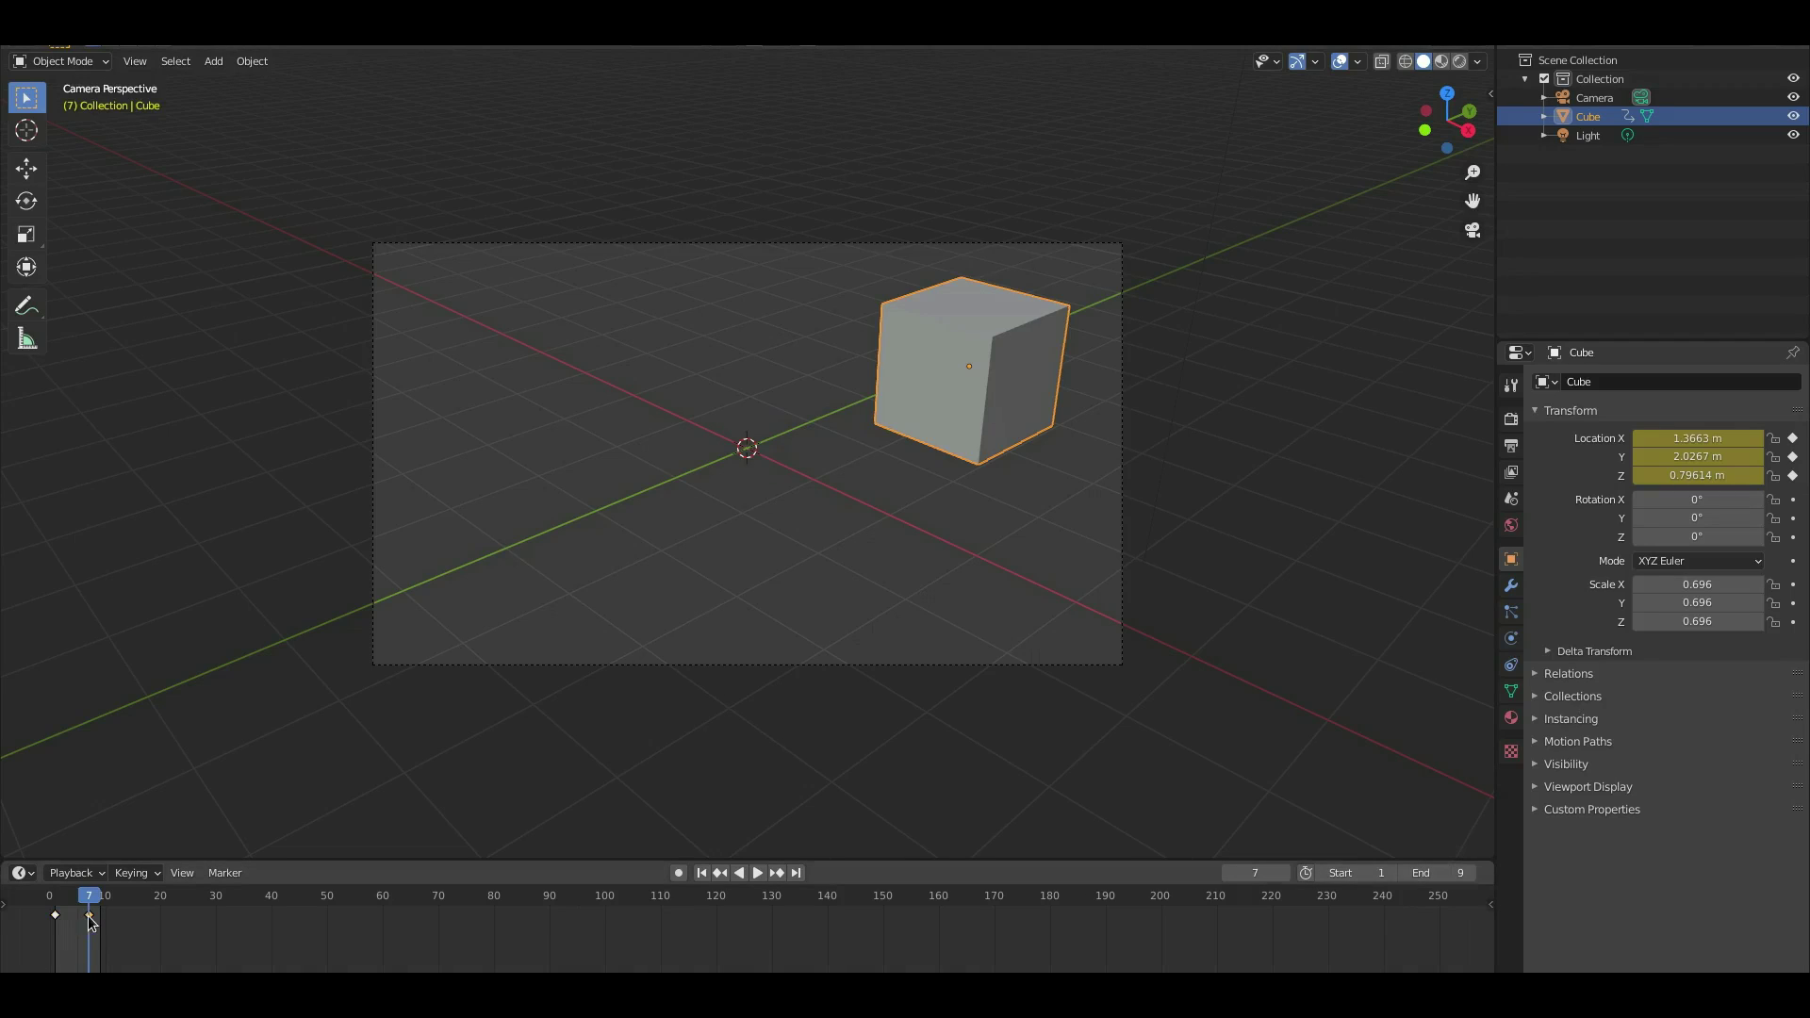
pyautogui.moveTo(92, 922); pyautogui.dragTo(80, 922)
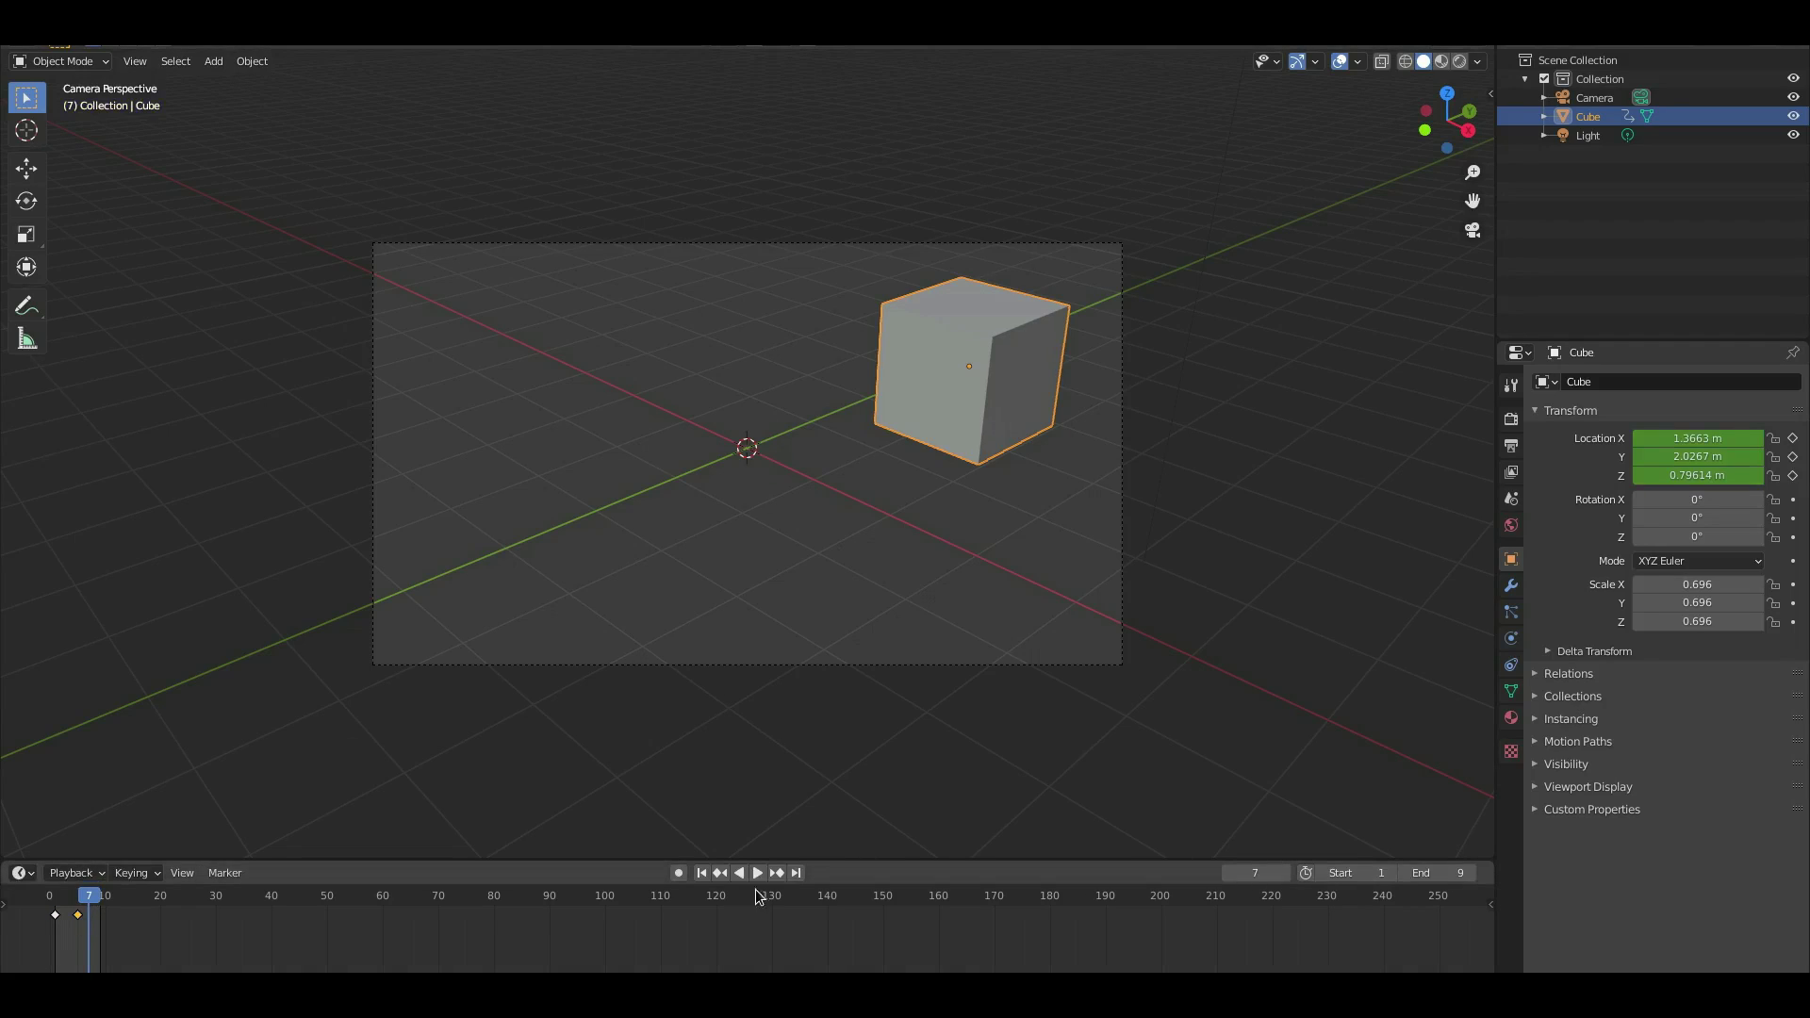
pyautogui.click(700, 872)
pyautogui.click(108, 33)
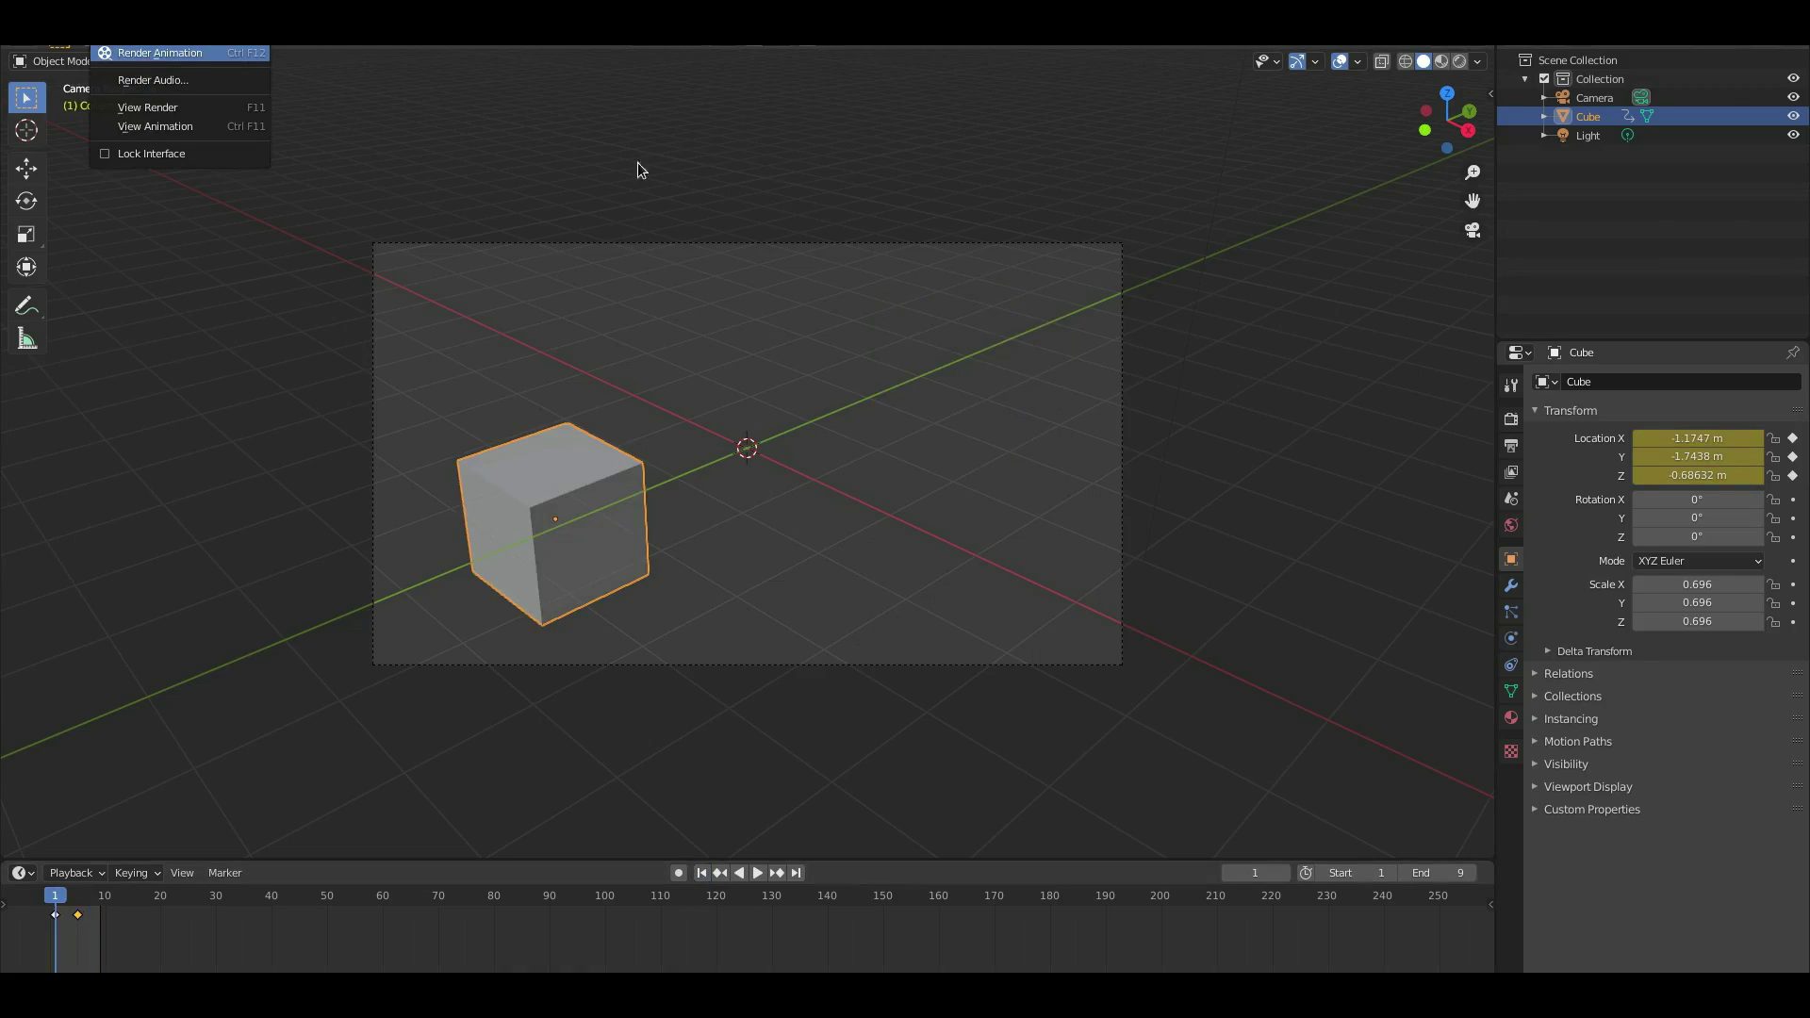
# - Render the animation once, then enable Eevee Motion Blur in Render Properties
pyautogui.hotkey('ctrl', 'F12')
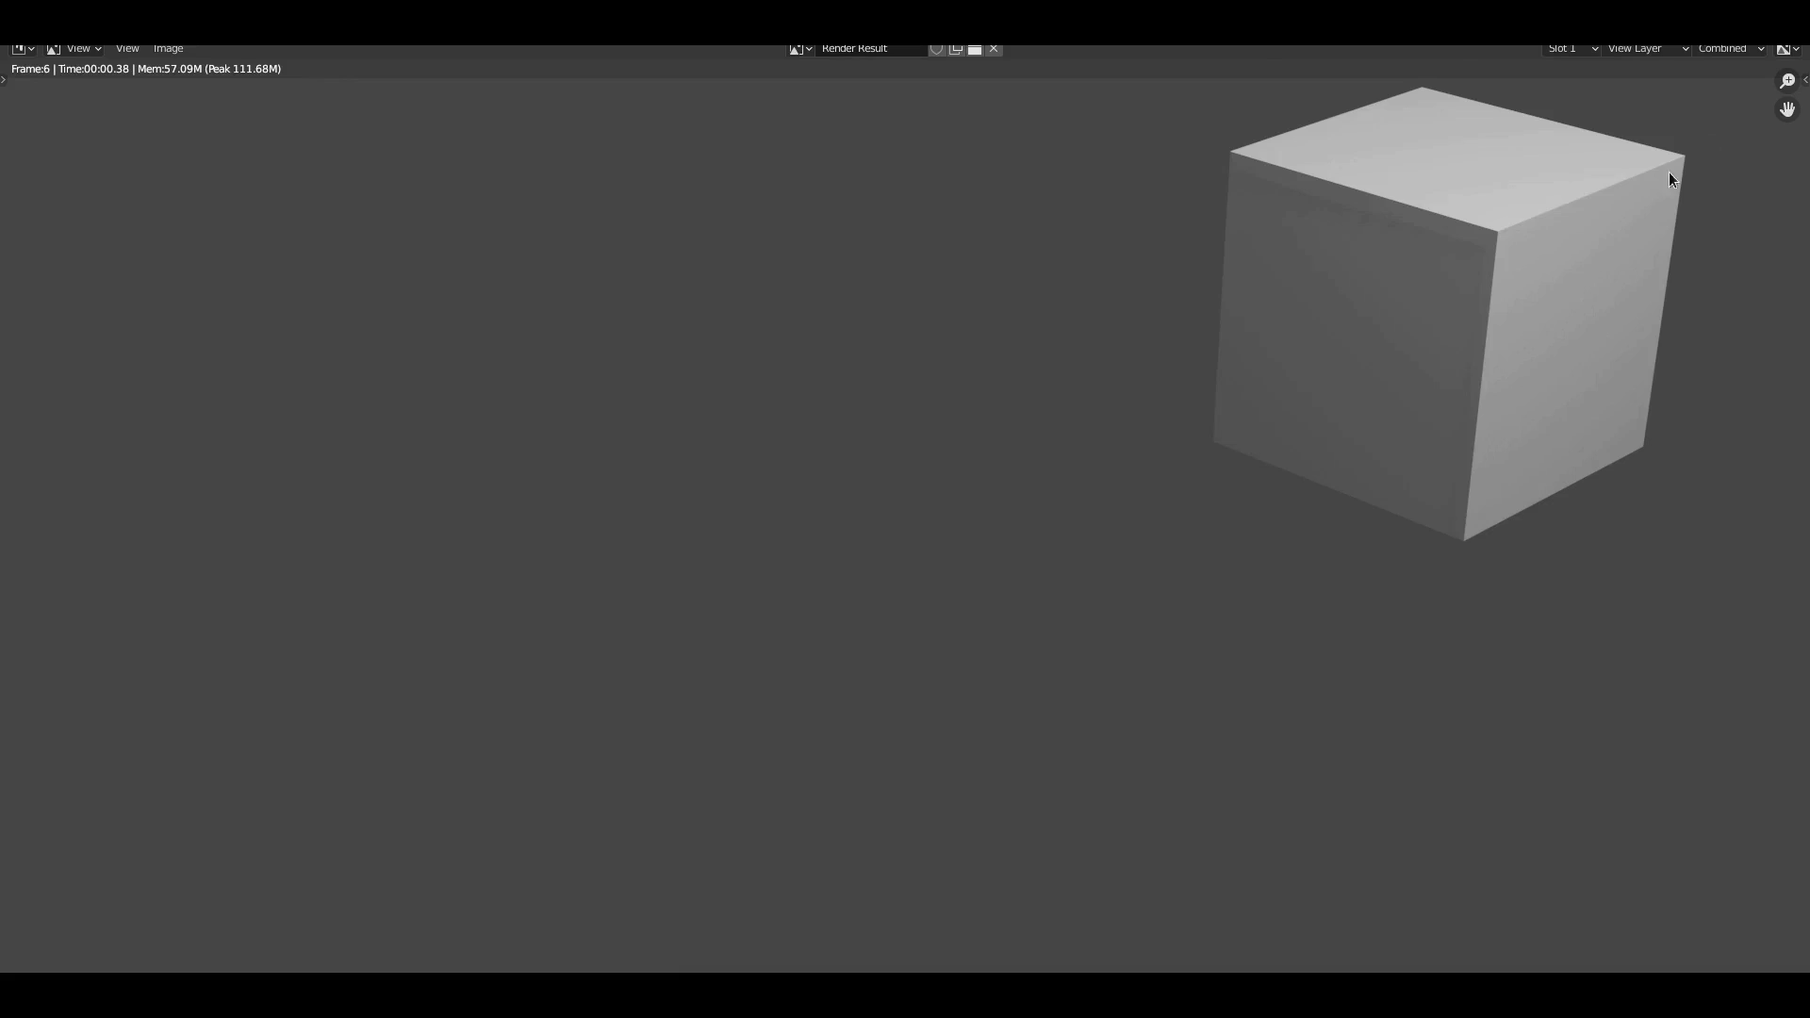
pyautogui.press('Escape')
pyautogui.click(1512, 418)
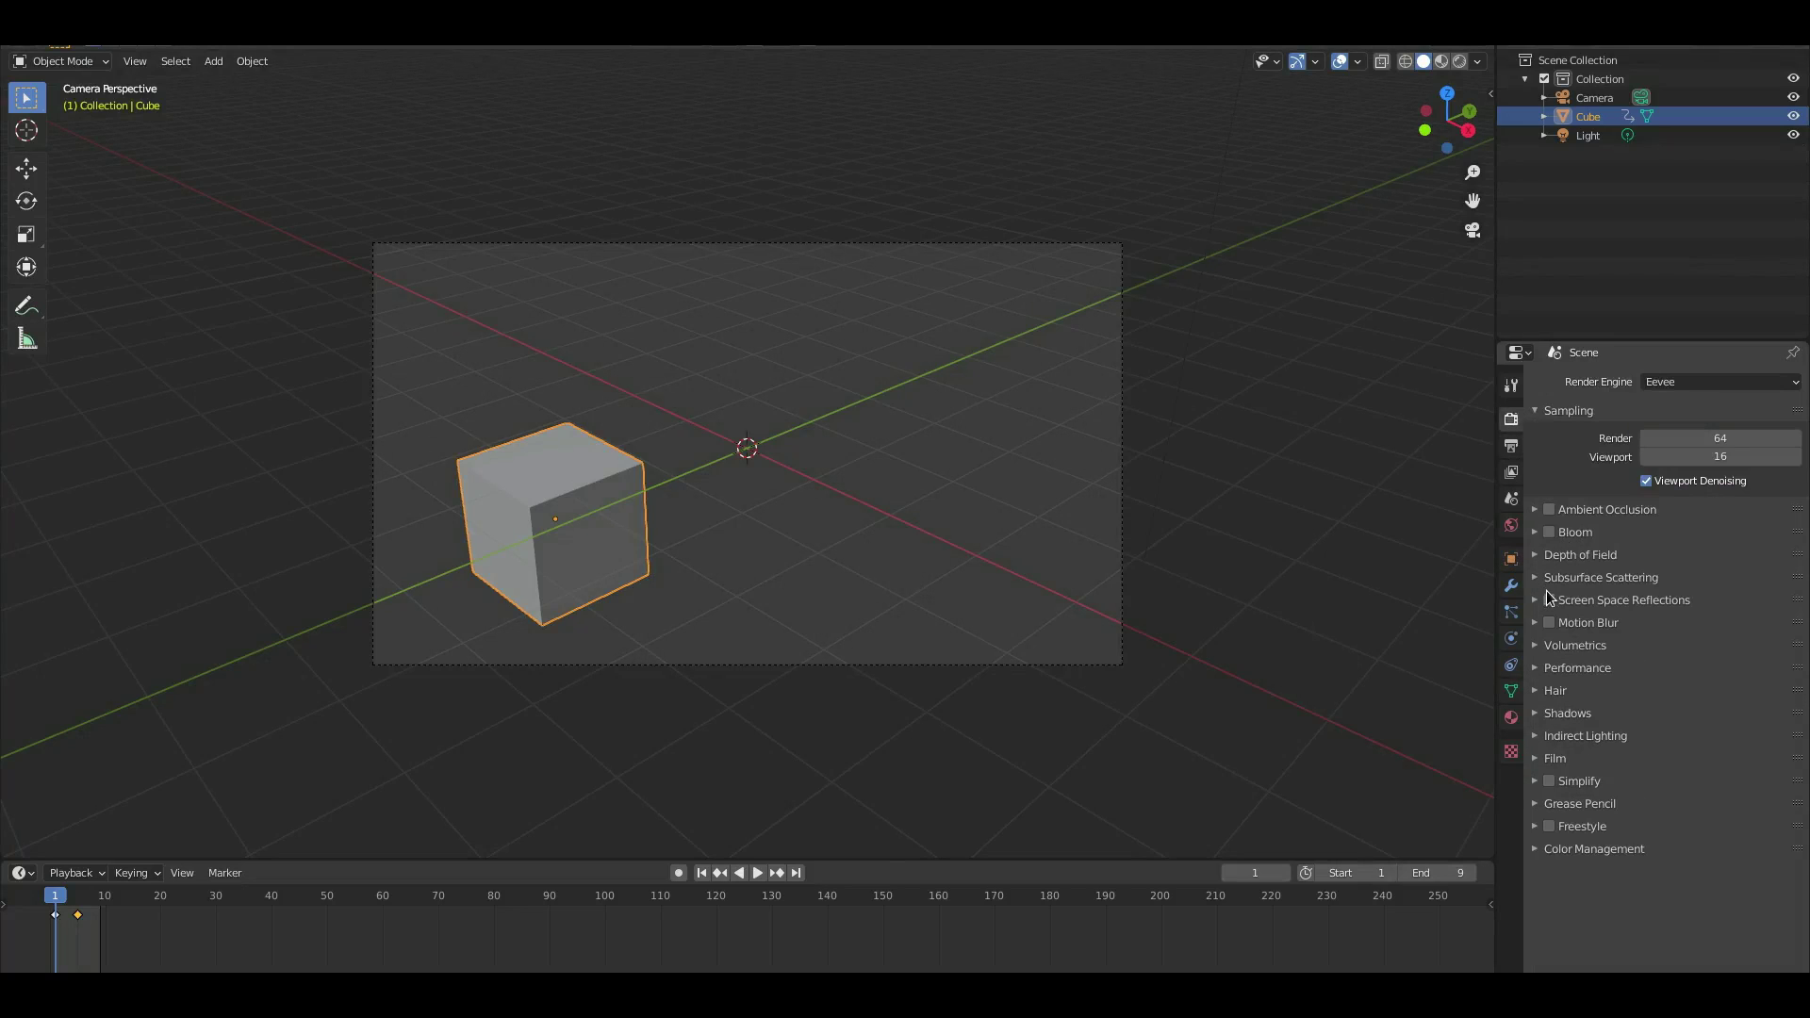
pyautogui.click(1549, 622)
# - Render the animation again with motion blur through frame 9
pyautogui.click(123, 38)
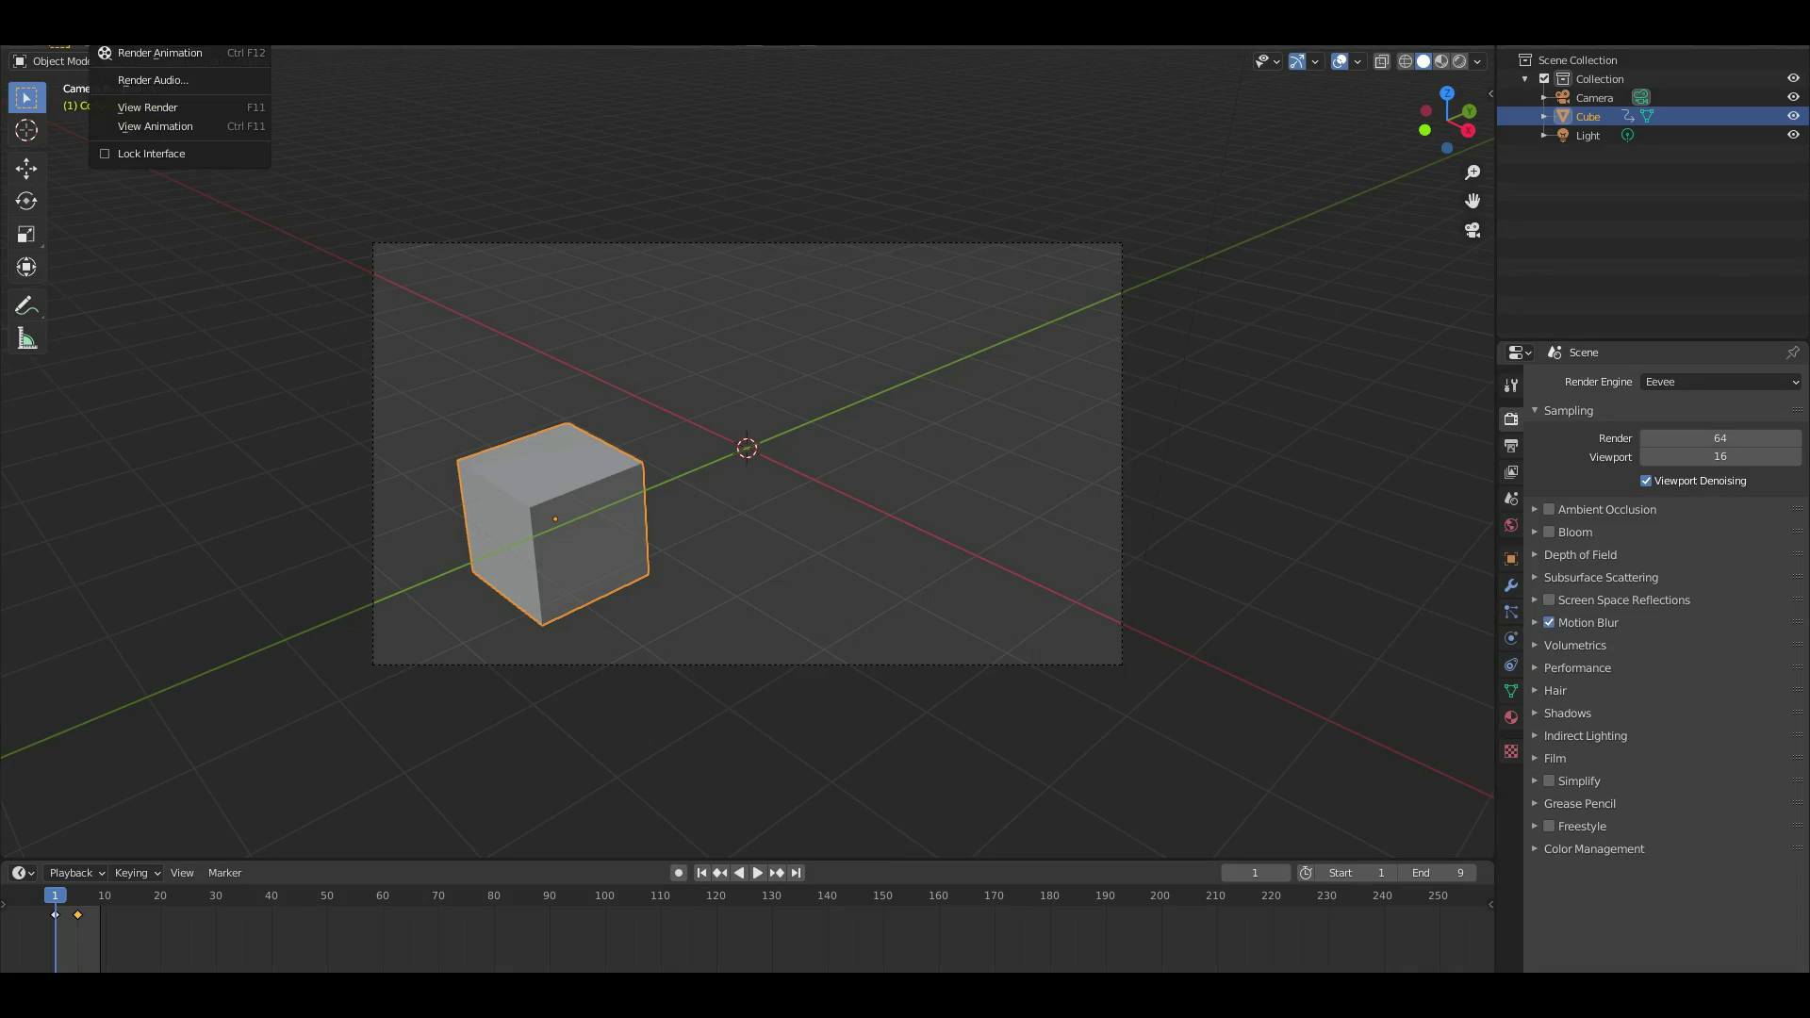
pyautogui.click(127, 53)
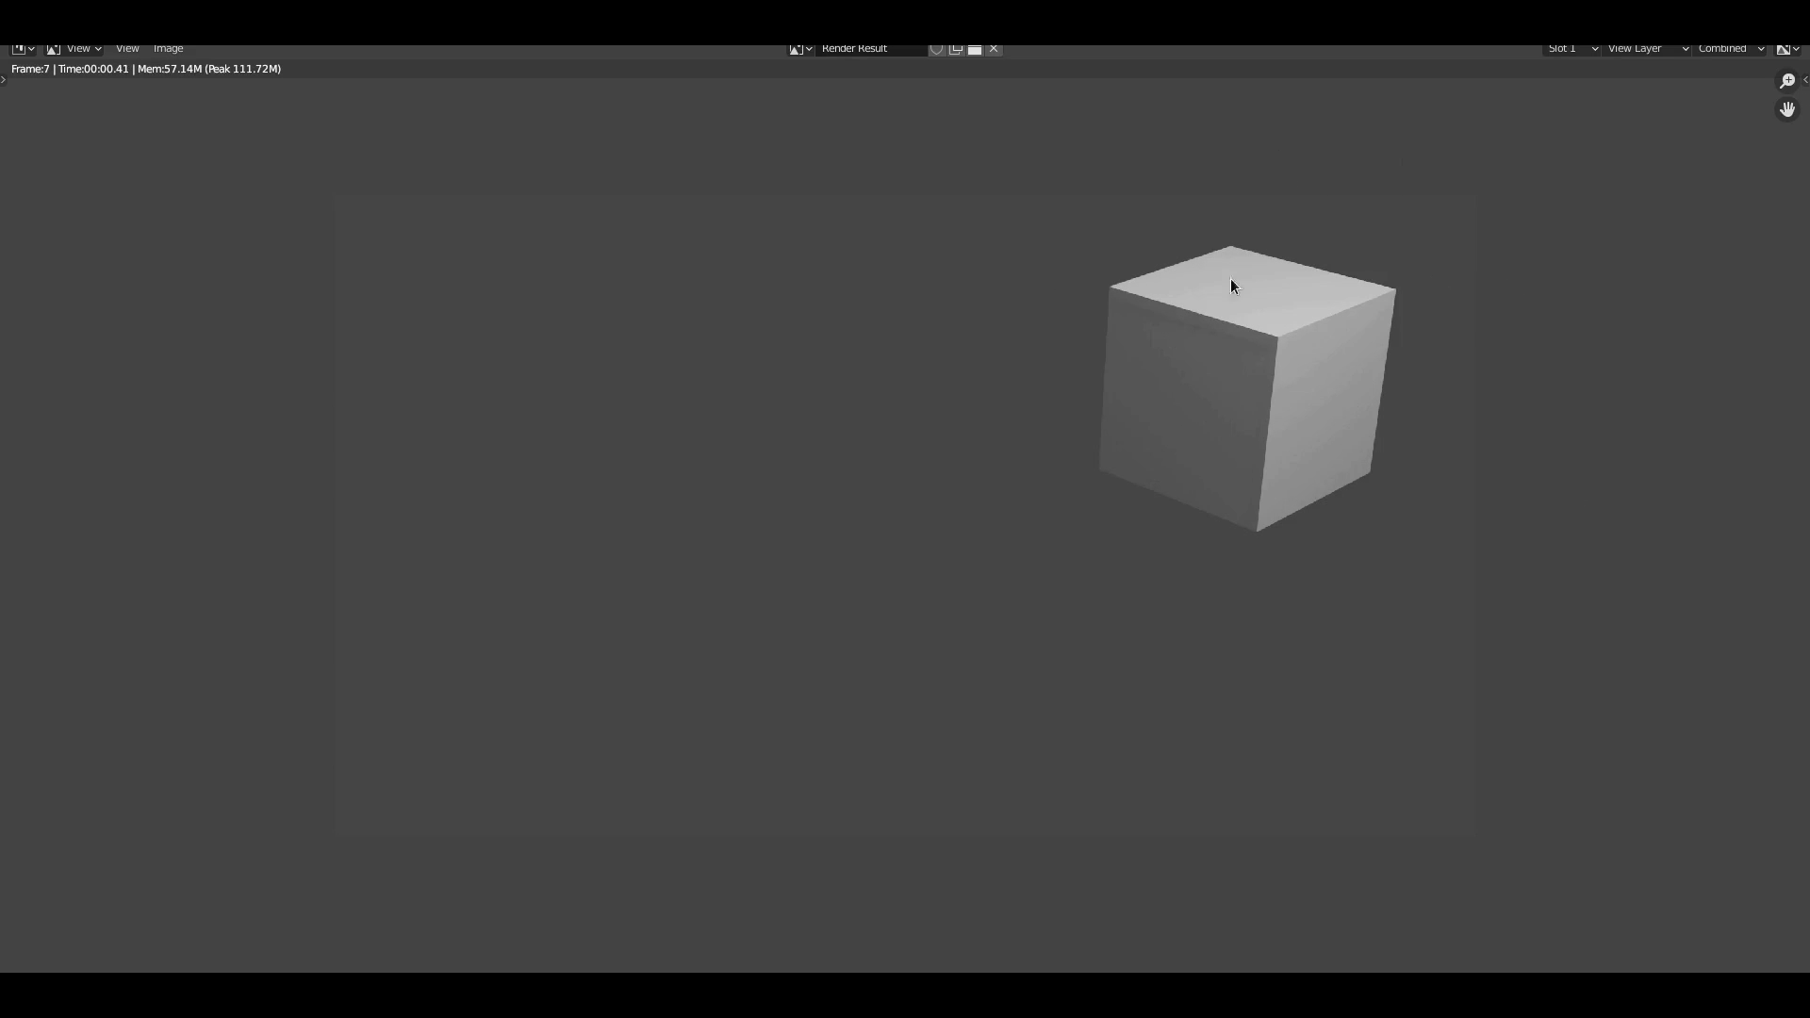
pyautogui.scroll(1, 1284, 518)
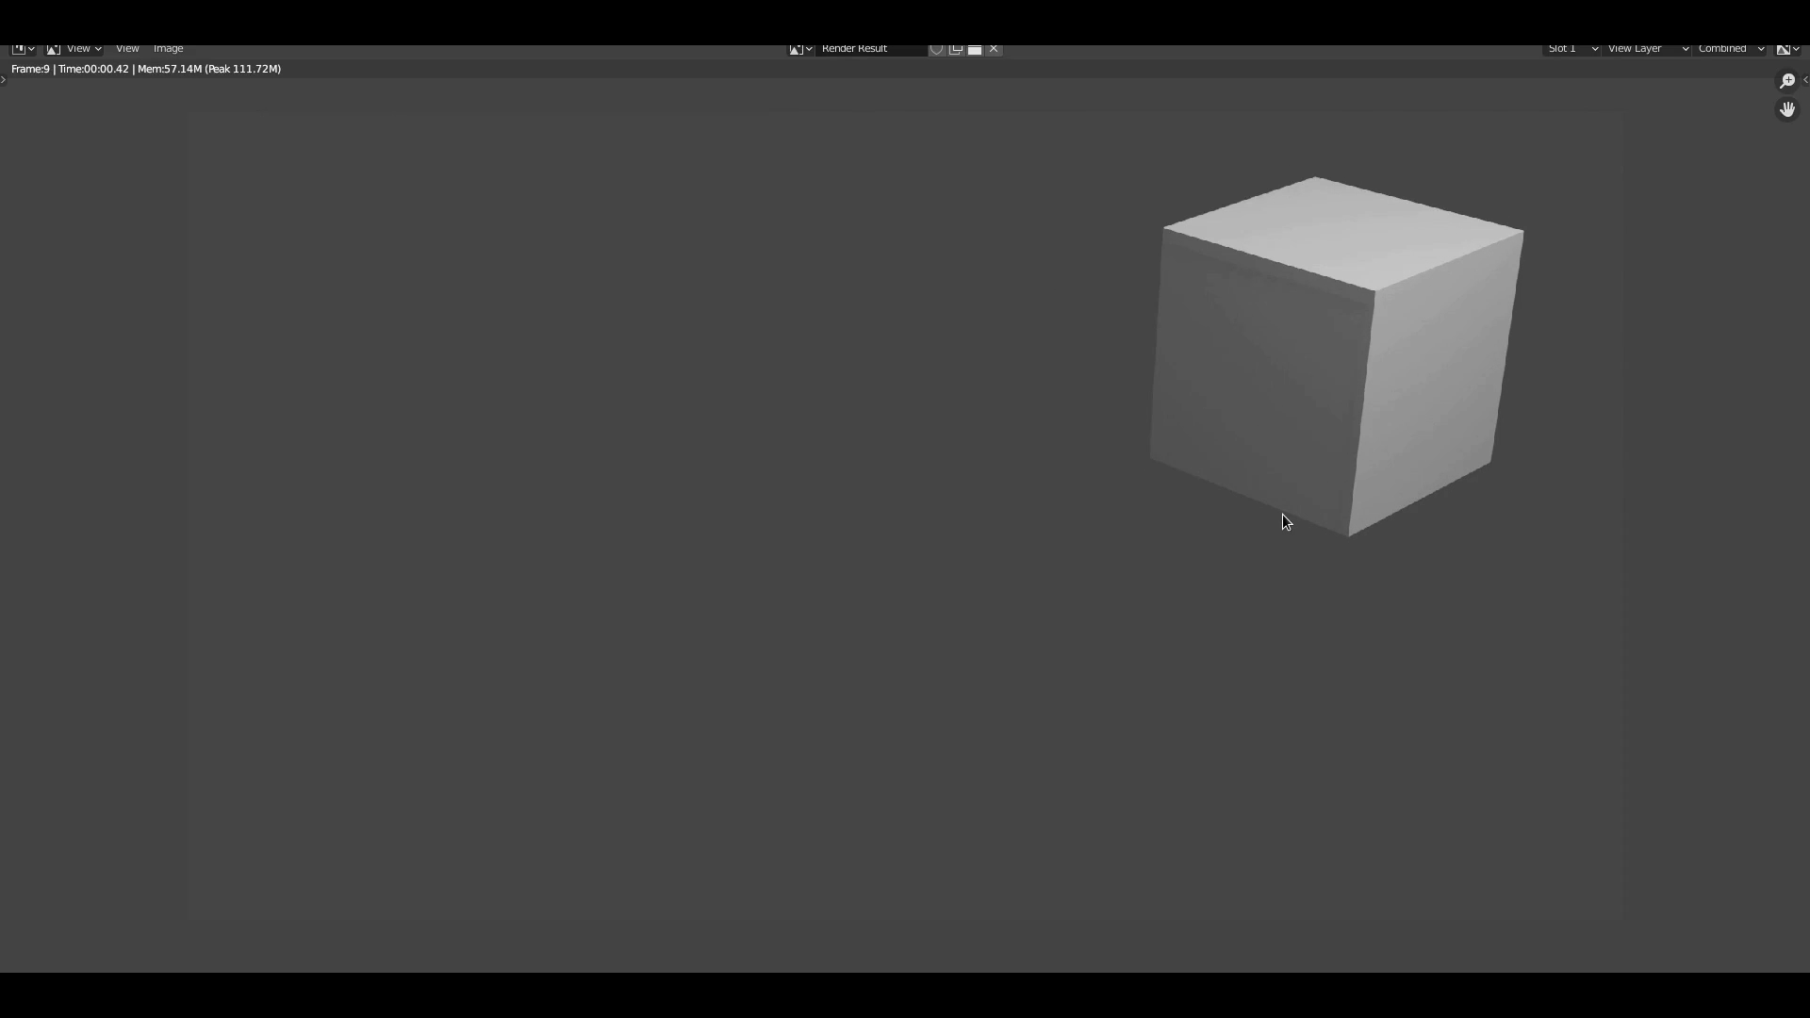
# - Step through Output, View Layer, Scene, World, Object, Modifier, Particles, Physics and Constraint tabs to Object Data
pyautogui.press('Escape')
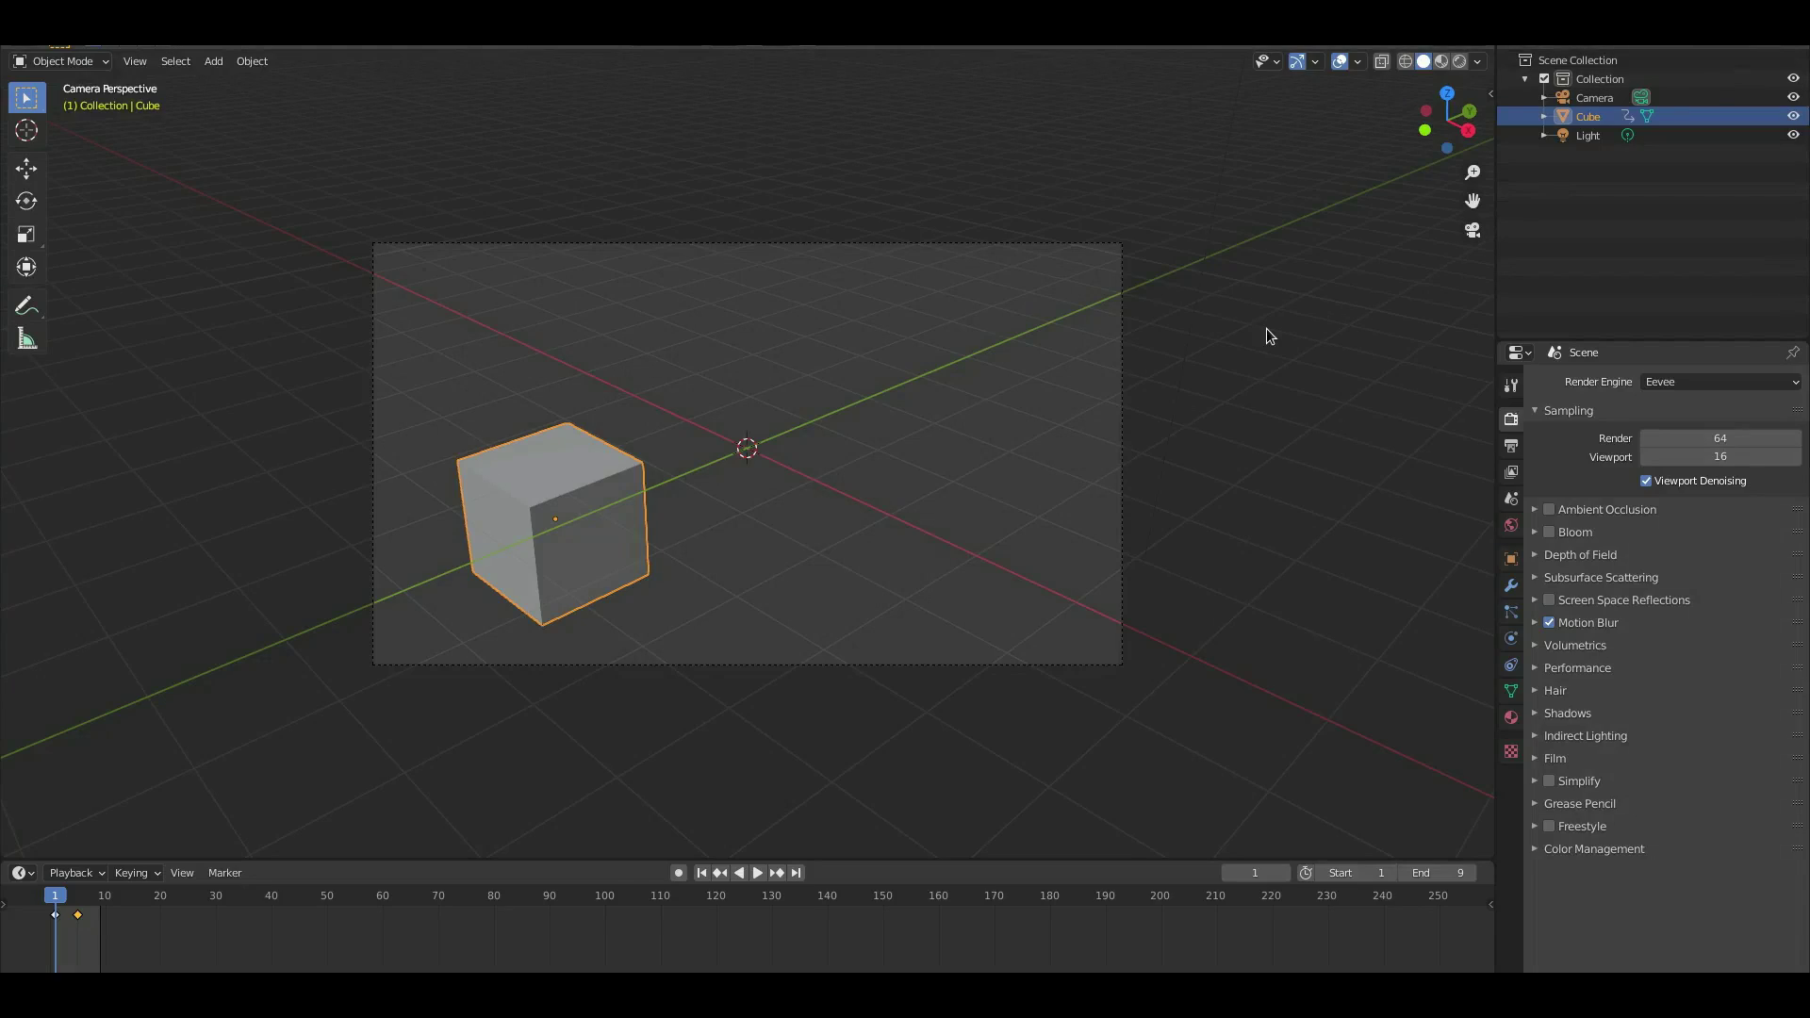
pyautogui.click(1511, 446)
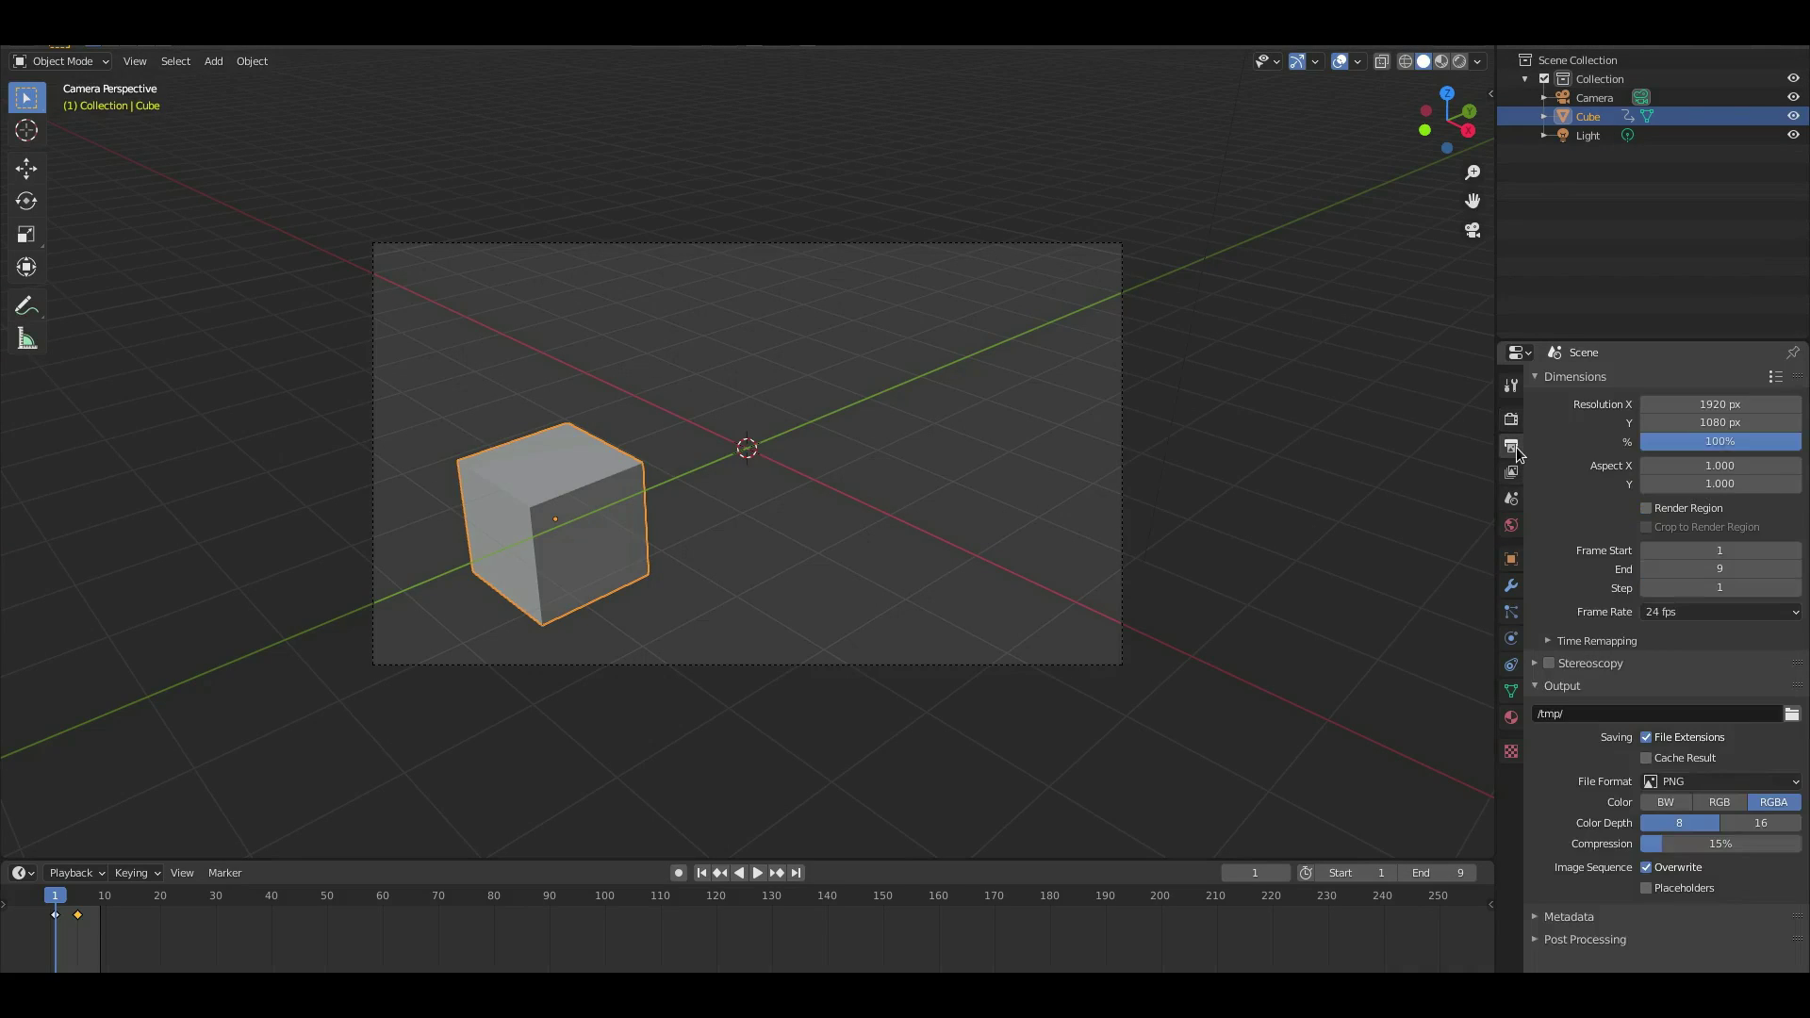
pyautogui.click(1512, 471)
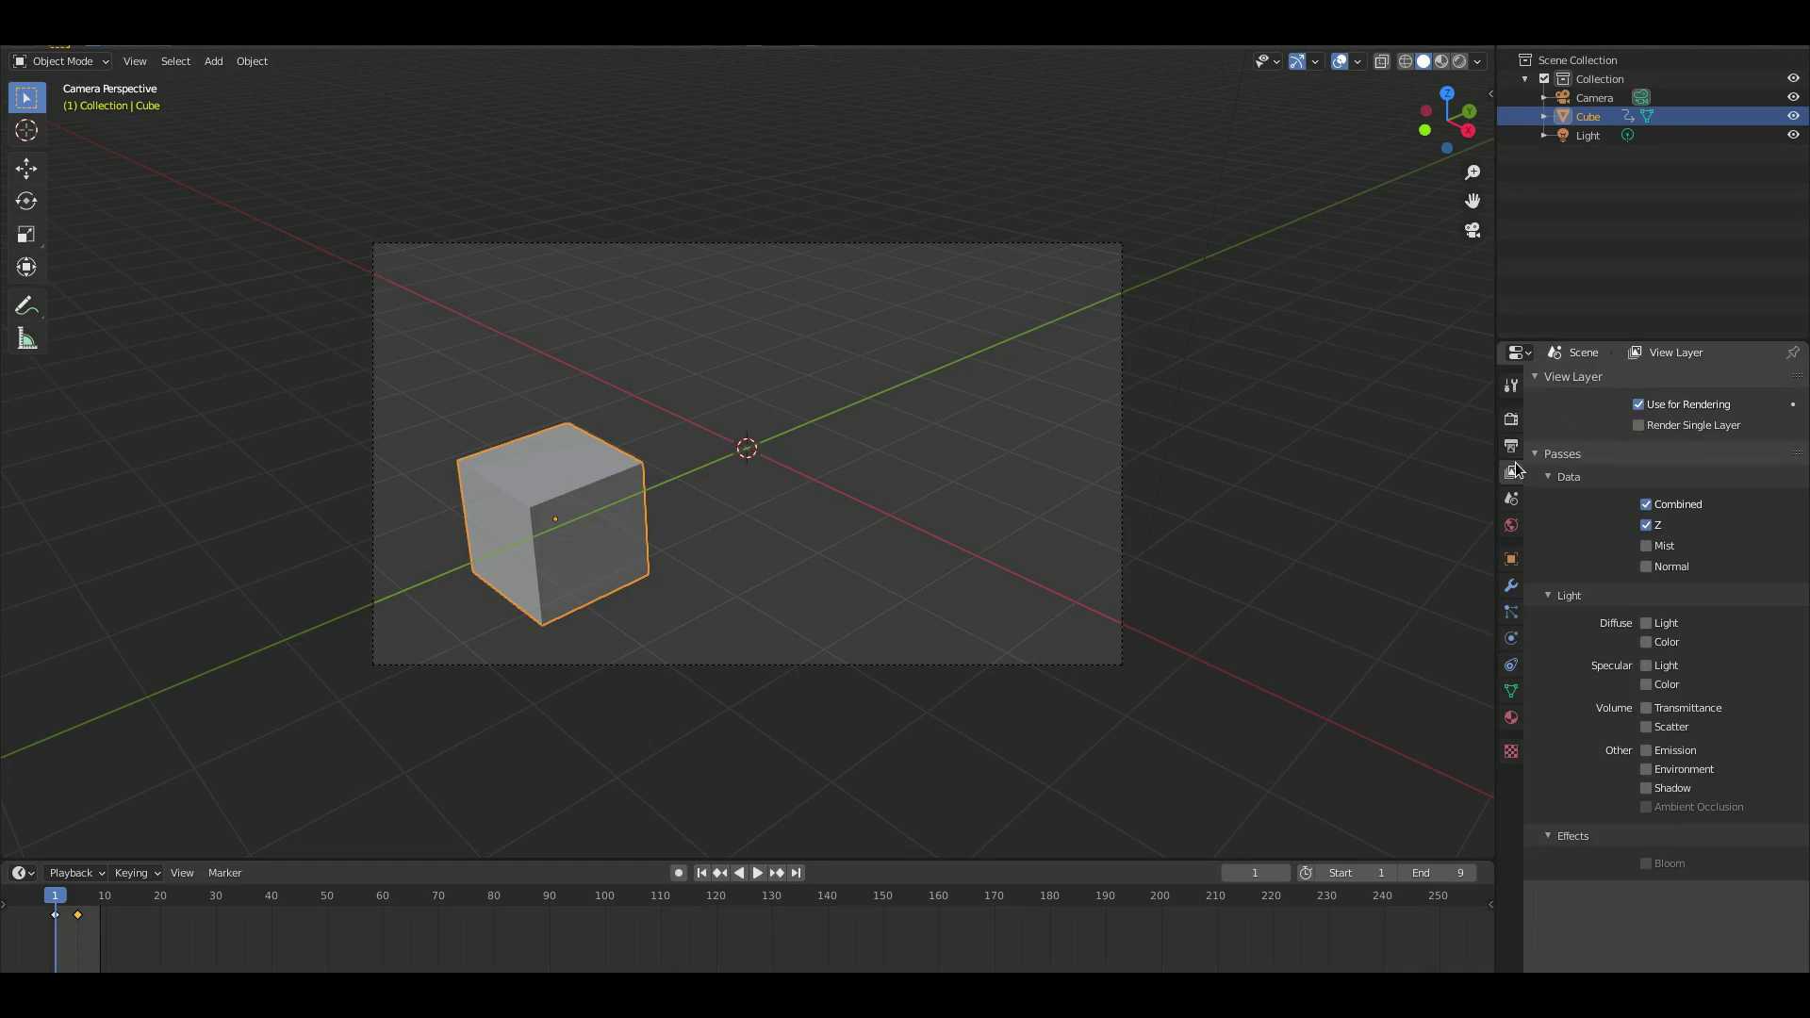
pyautogui.click(1512, 499)
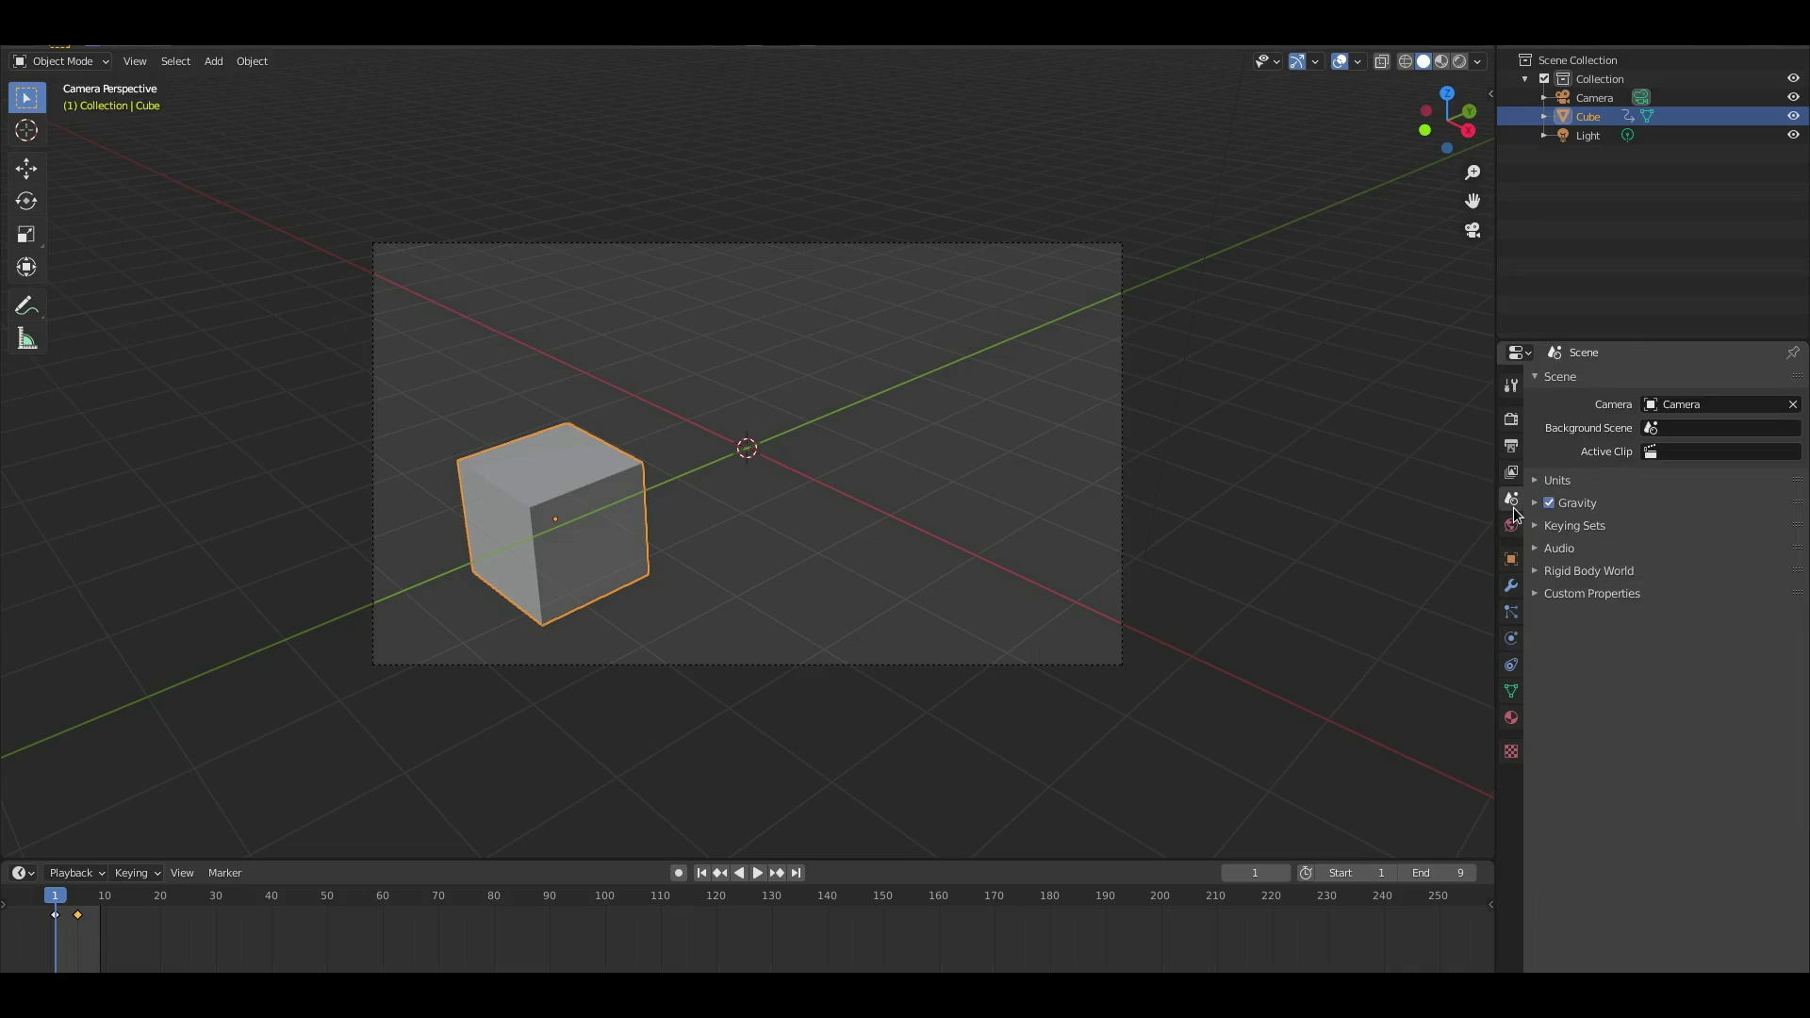
pyautogui.click(1512, 524)
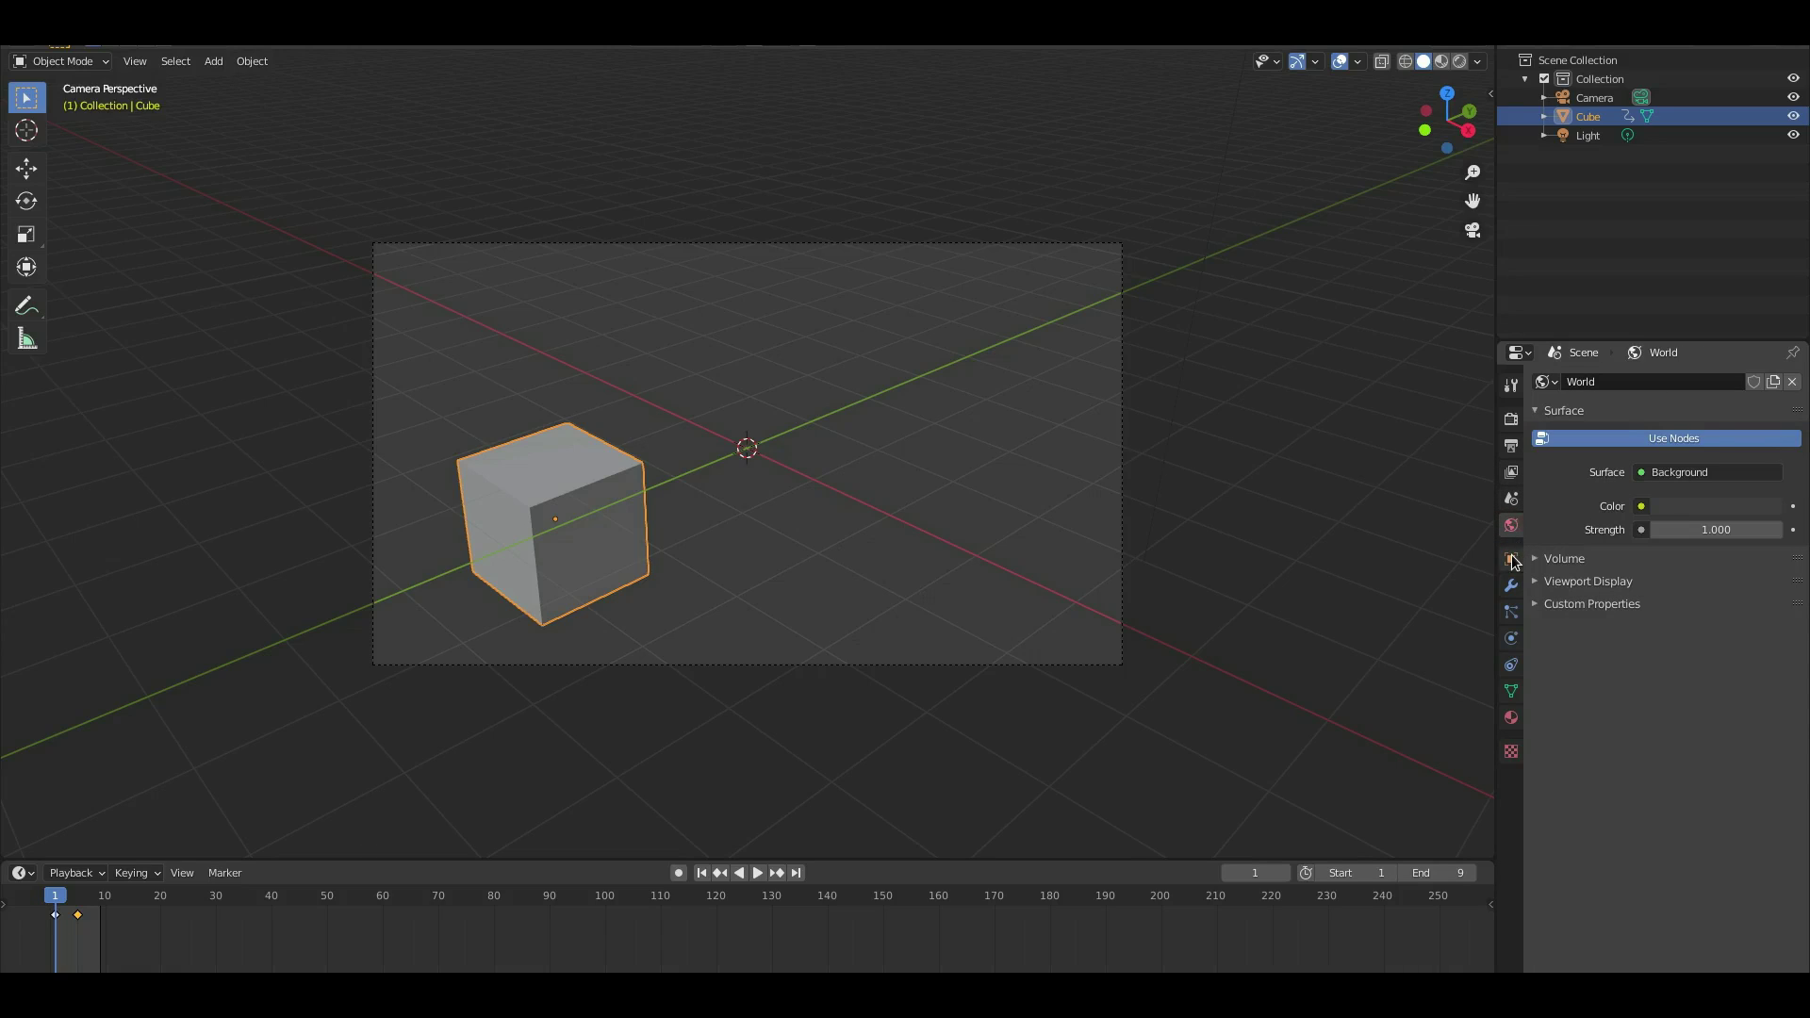
pyautogui.click(1511, 558)
pyautogui.click(1511, 585)
pyautogui.click(1512, 611)
pyautogui.click(1511, 638)
pyautogui.click(1512, 665)
pyautogui.click(1516, 682)
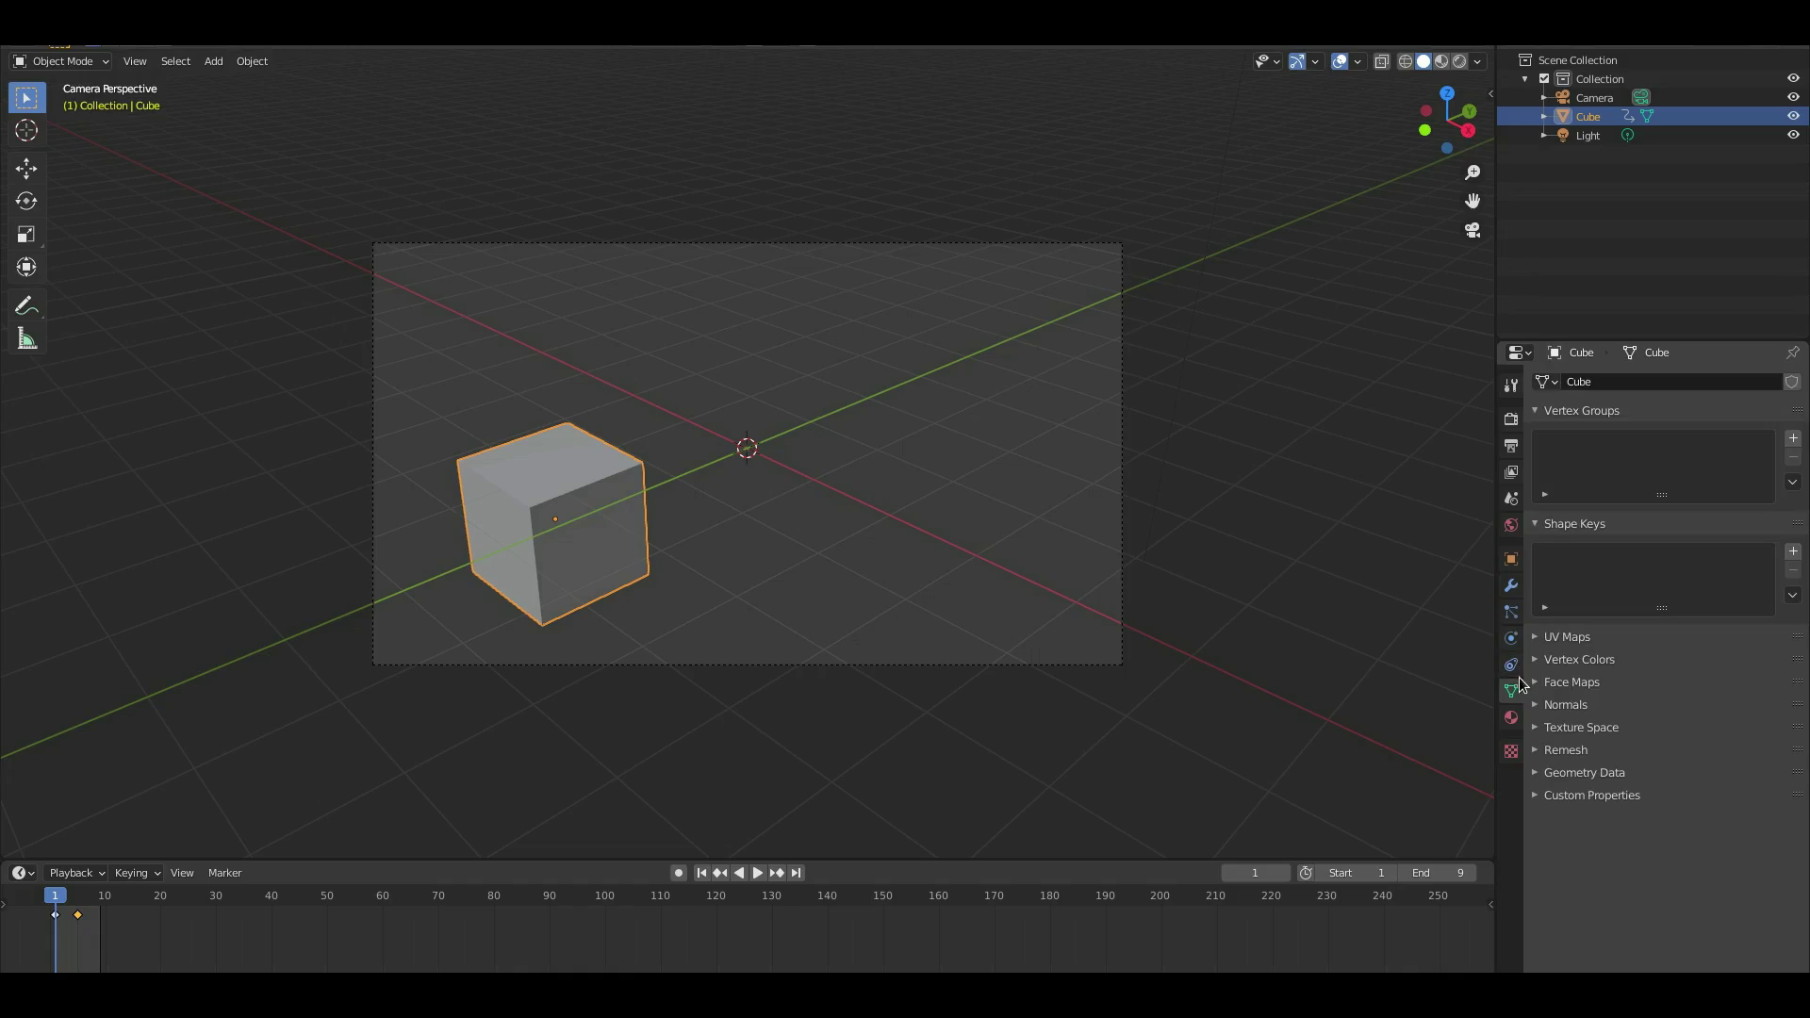
# - Add a ParticleSettings particle system and inspect its Velocity, Field Weights and Children panels
pyautogui.click(1511, 612)
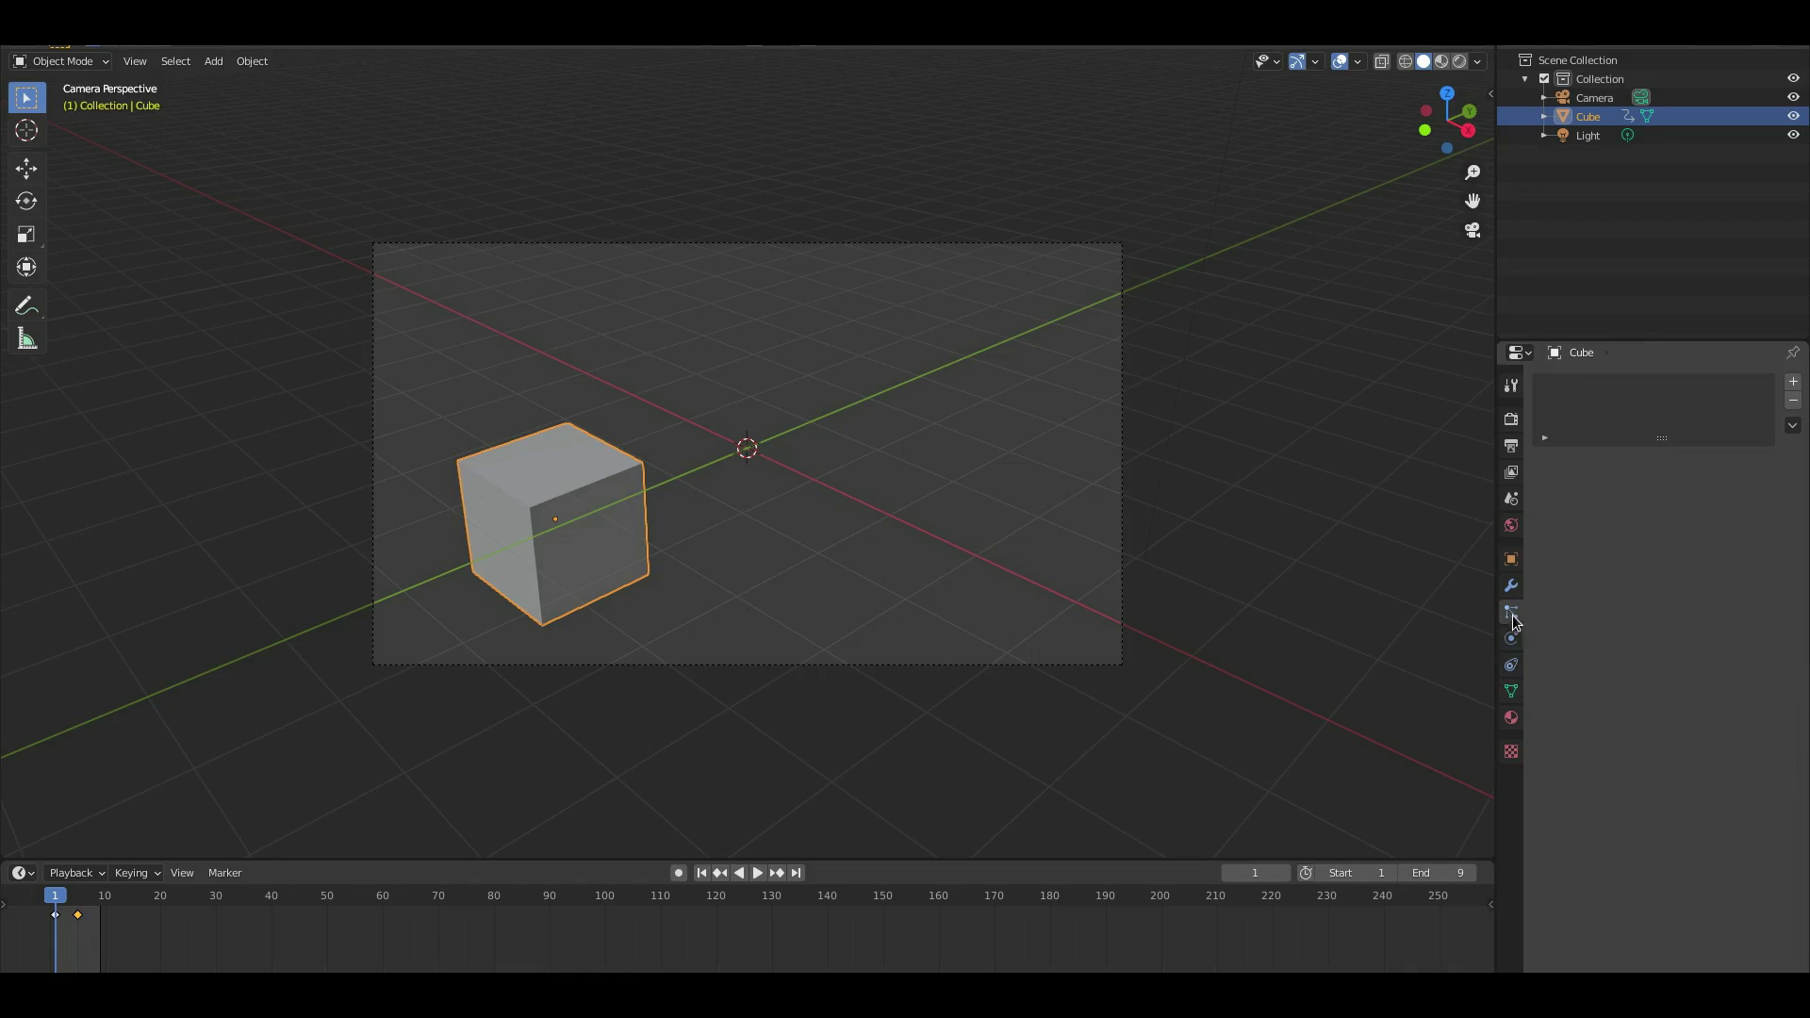
pyautogui.click(1794, 383)
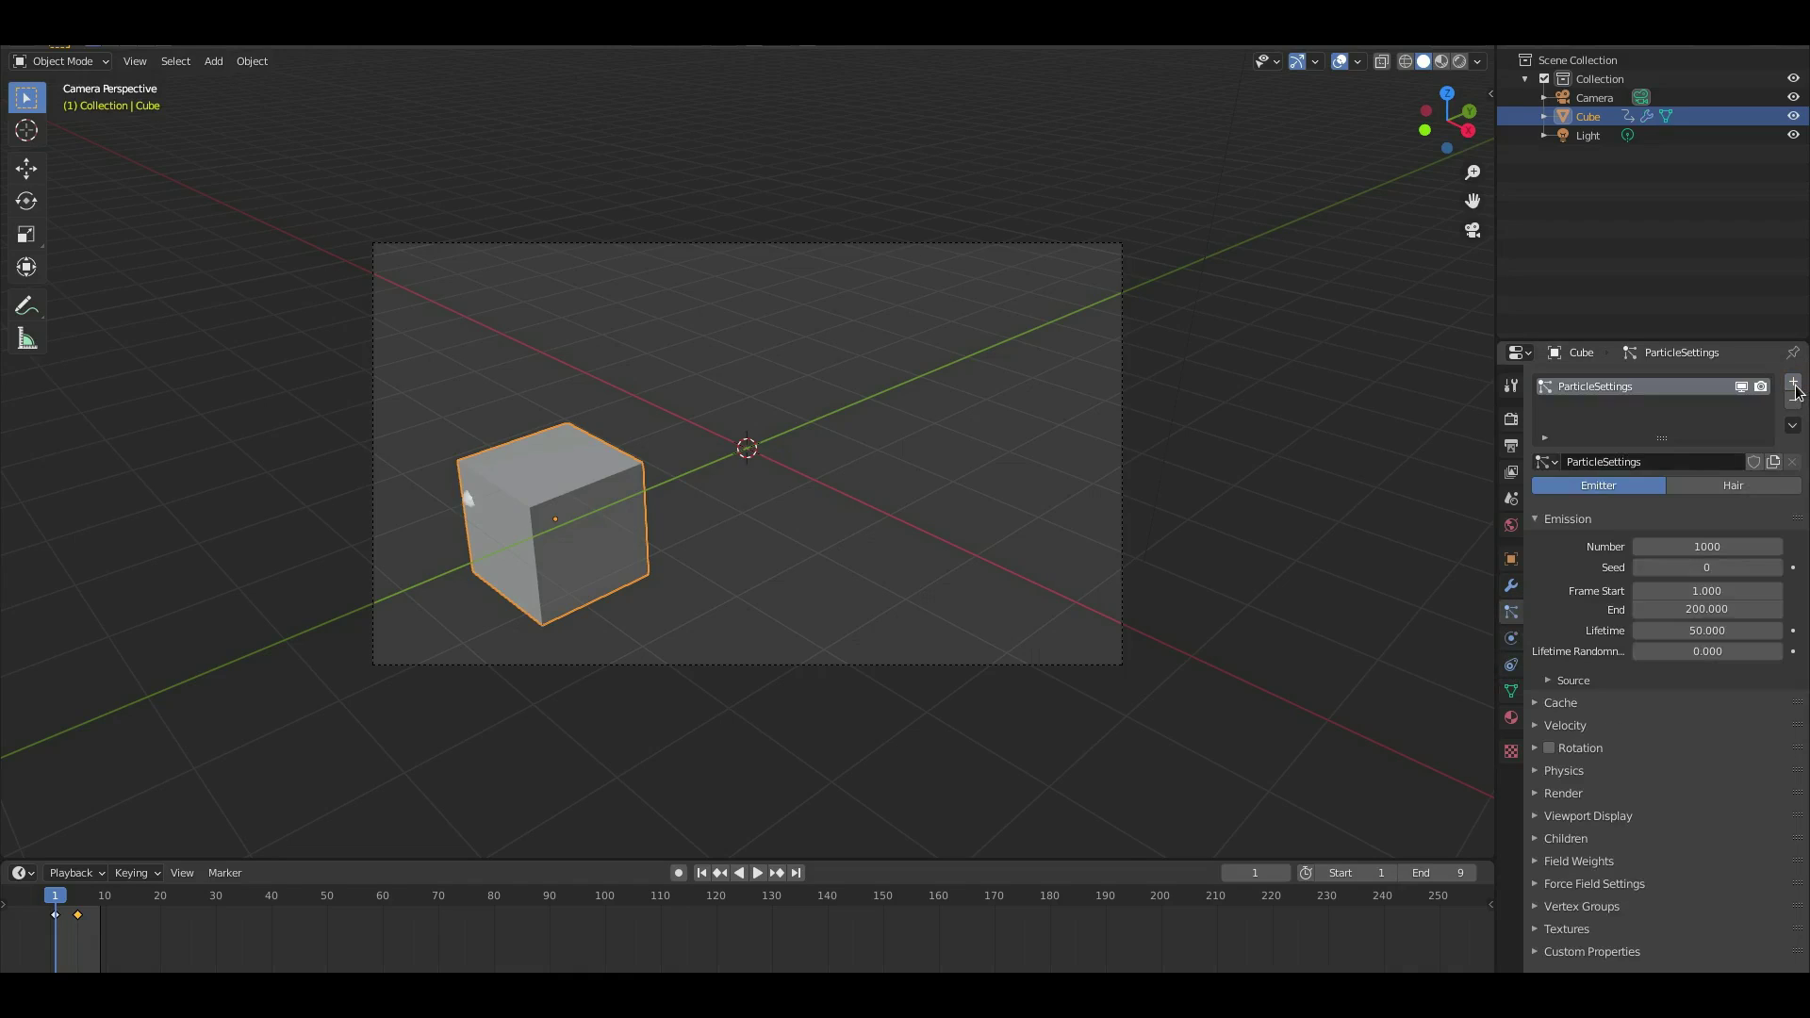
pyautogui.click(1610, 725)
pyautogui.click(1610, 726)
pyautogui.click(1620, 863)
pyautogui.click(1618, 865)
pyautogui.click(1593, 838)
# - Expand and collapse the Viewport Display, Render, Physics, Velocity and Cache particle panels
pyautogui.click(1602, 816)
pyautogui.click(1602, 813)
pyautogui.click(1608, 795)
pyautogui.click(1609, 795)
pyautogui.click(1609, 773)
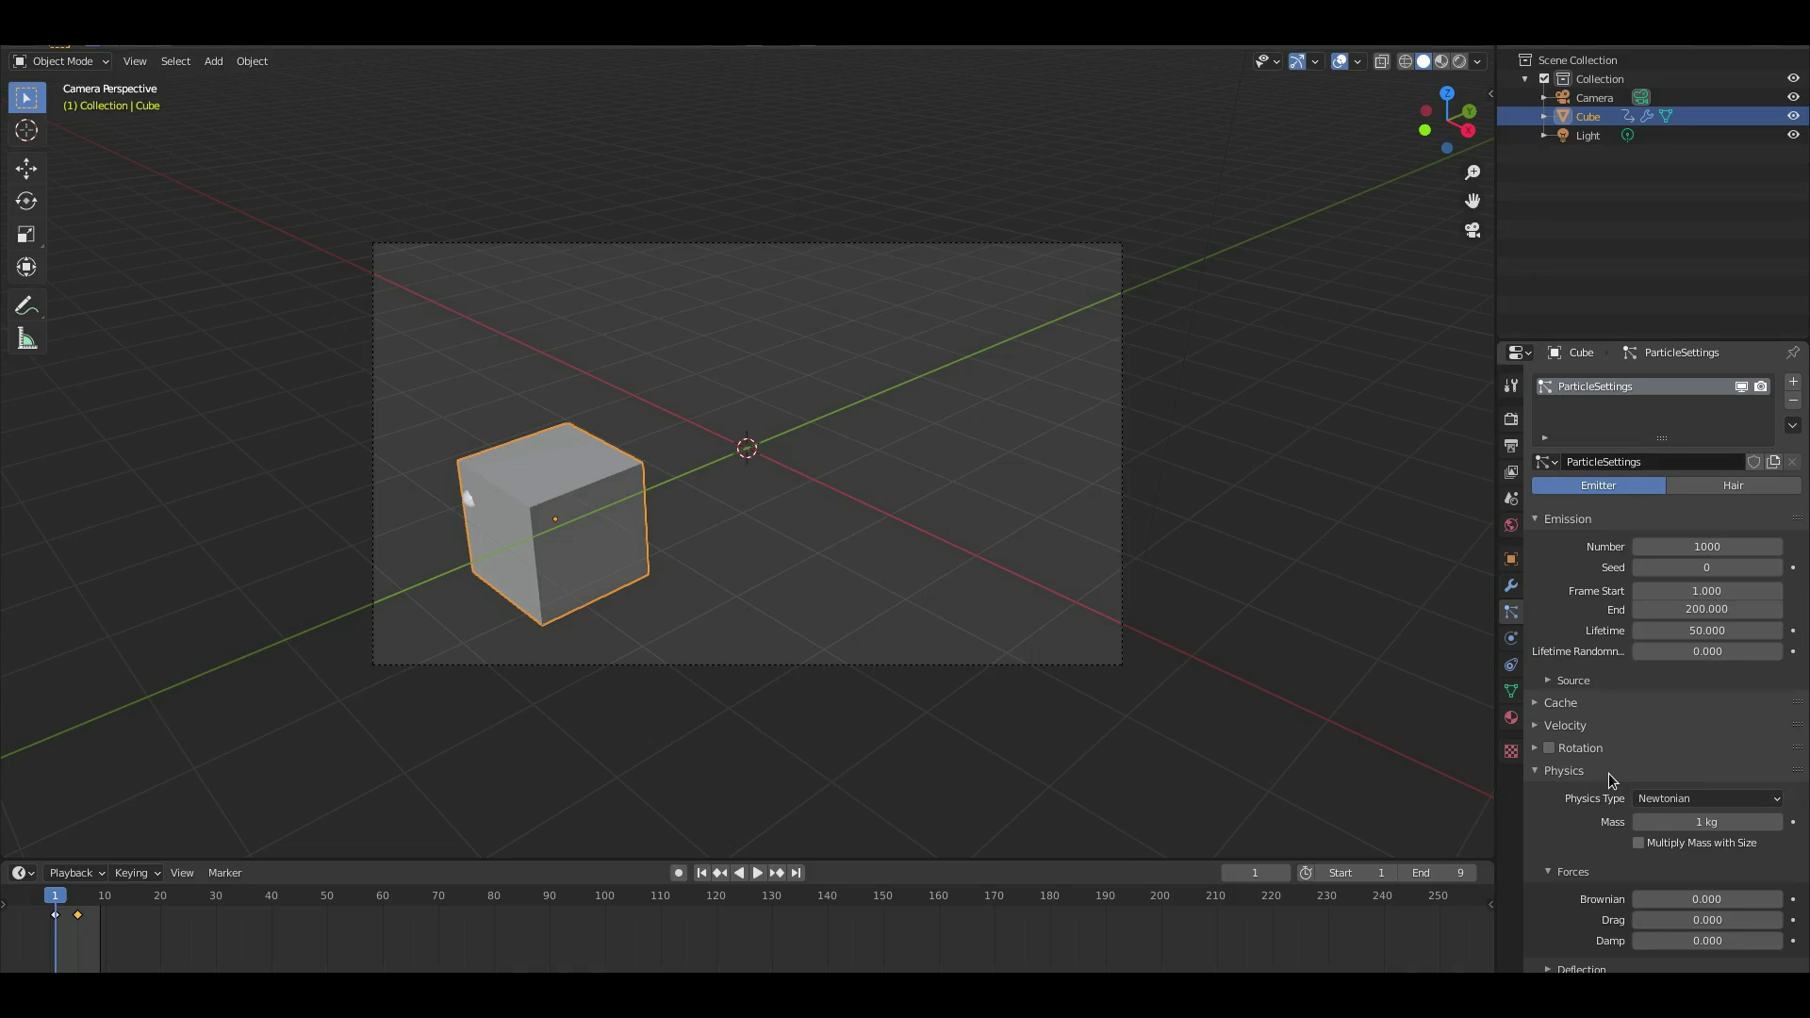
pyautogui.click(1608, 773)
pyautogui.click(1569, 728)
pyautogui.click(1569, 728)
pyautogui.click(1563, 703)
pyautogui.scroll(-4, 1565, 705)
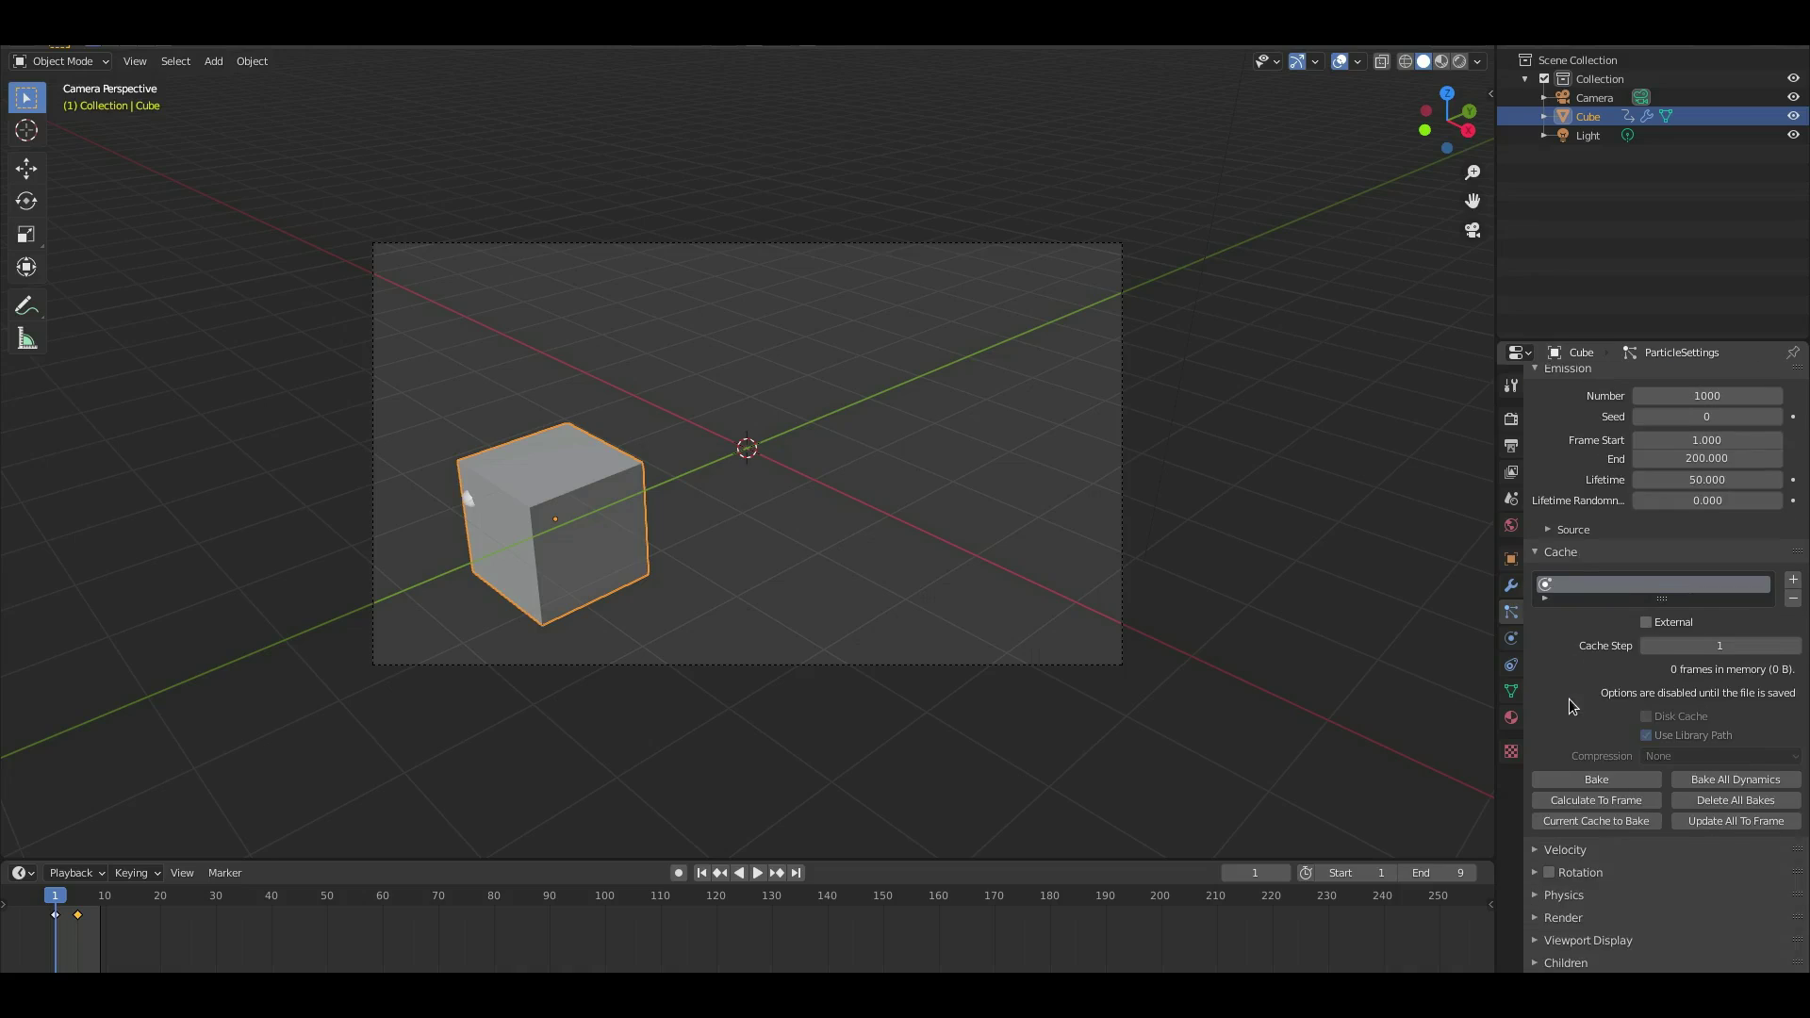
# - Review the emission Source, Cache, Viewport Display and Render particle options
pyautogui.click(1590, 533)
pyautogui.click(1587, 529)
pyautogui.click(1587, 552)
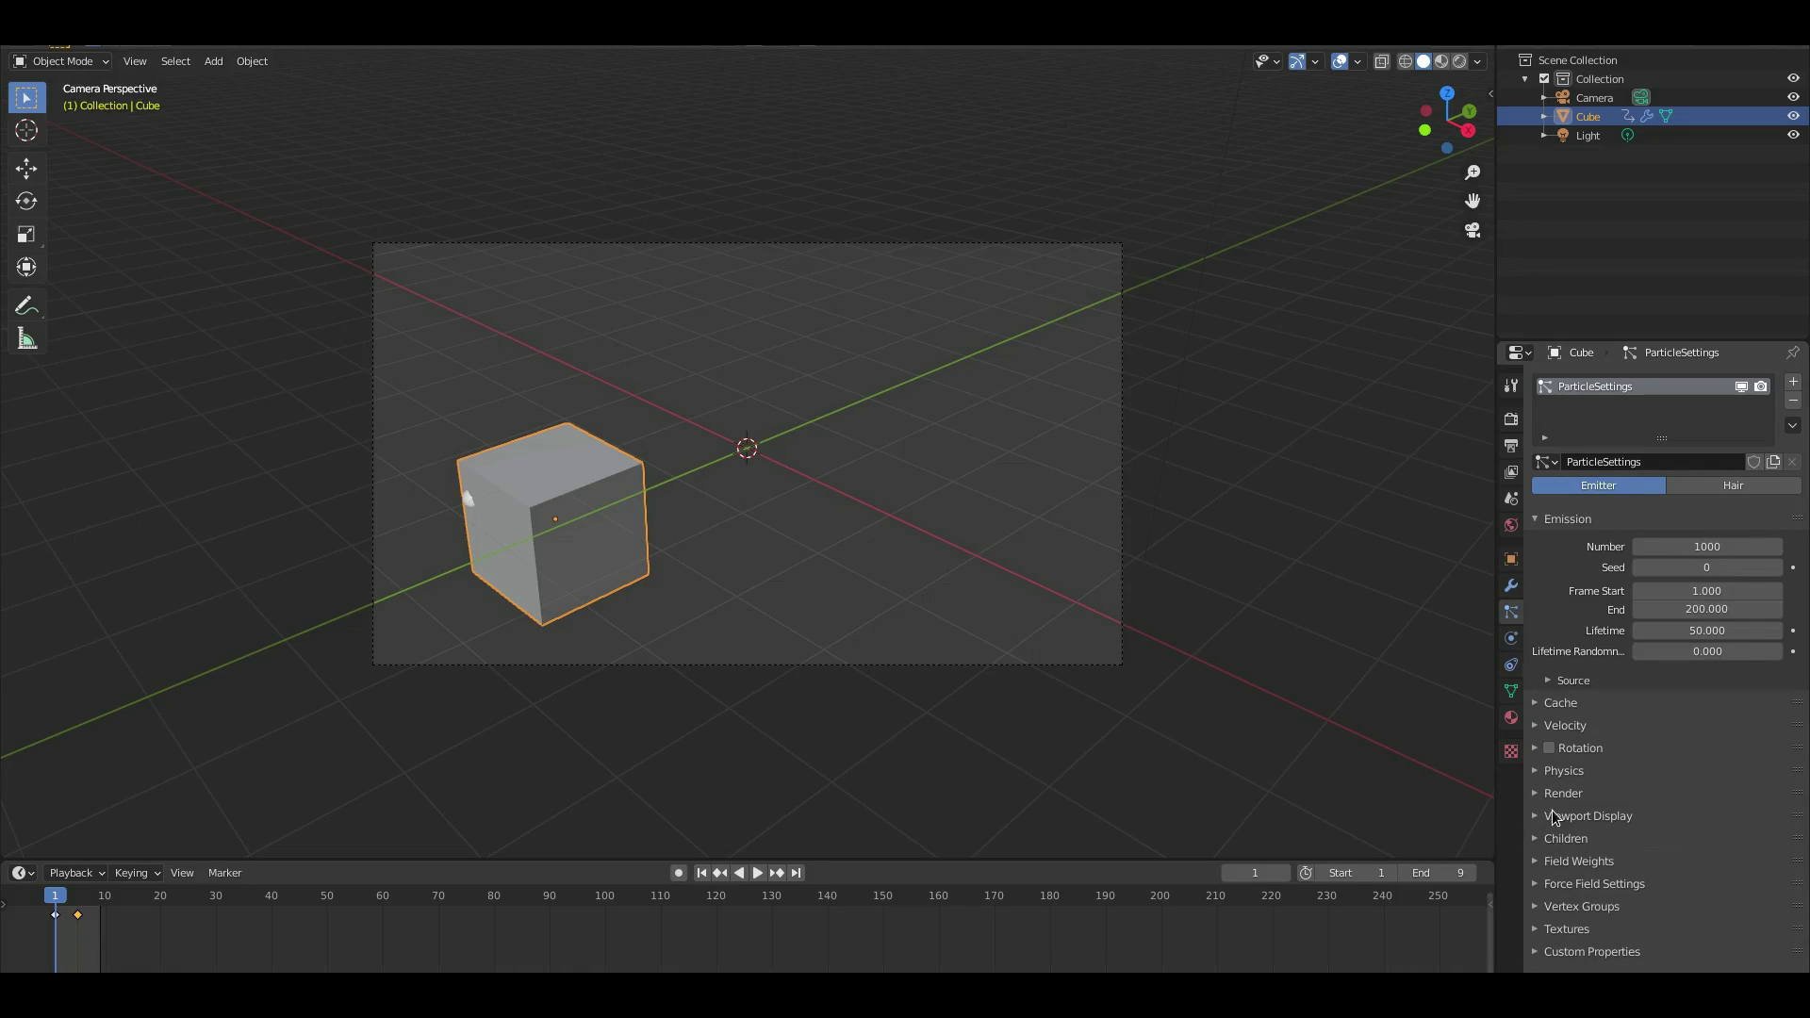
pyautogui.click(1553, 817)
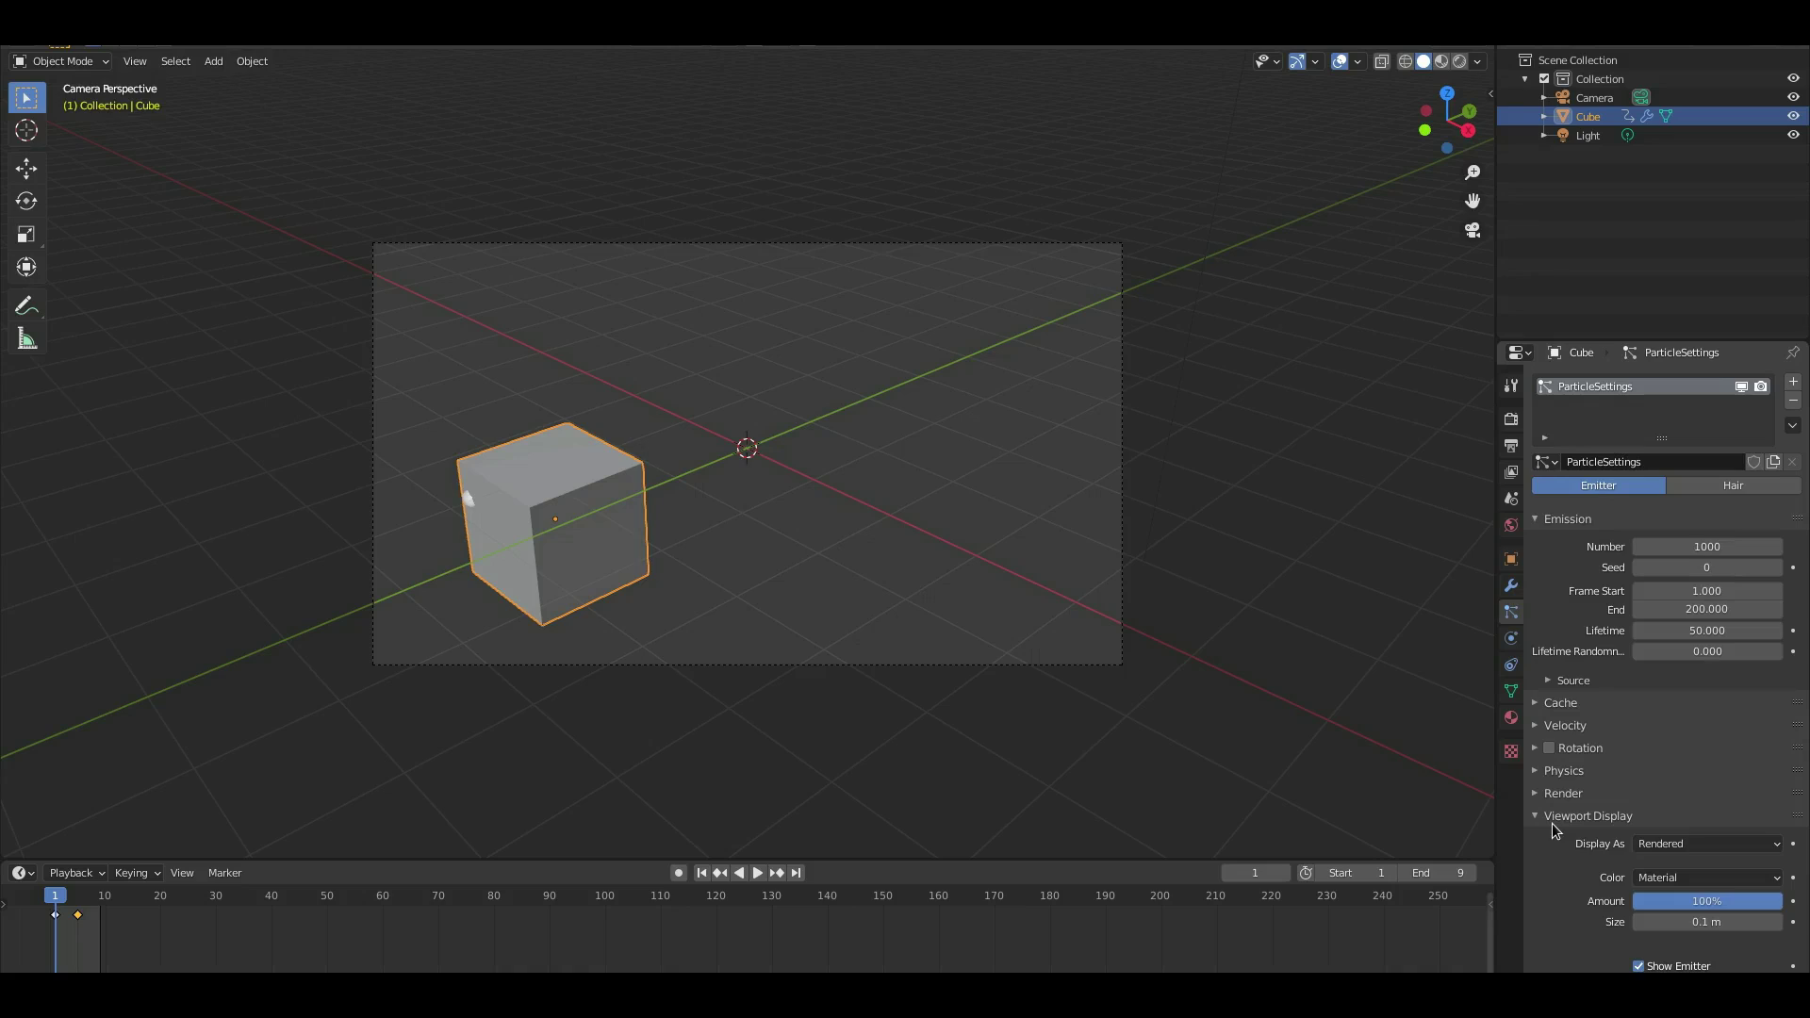
pyautogui.click(1563, 794)
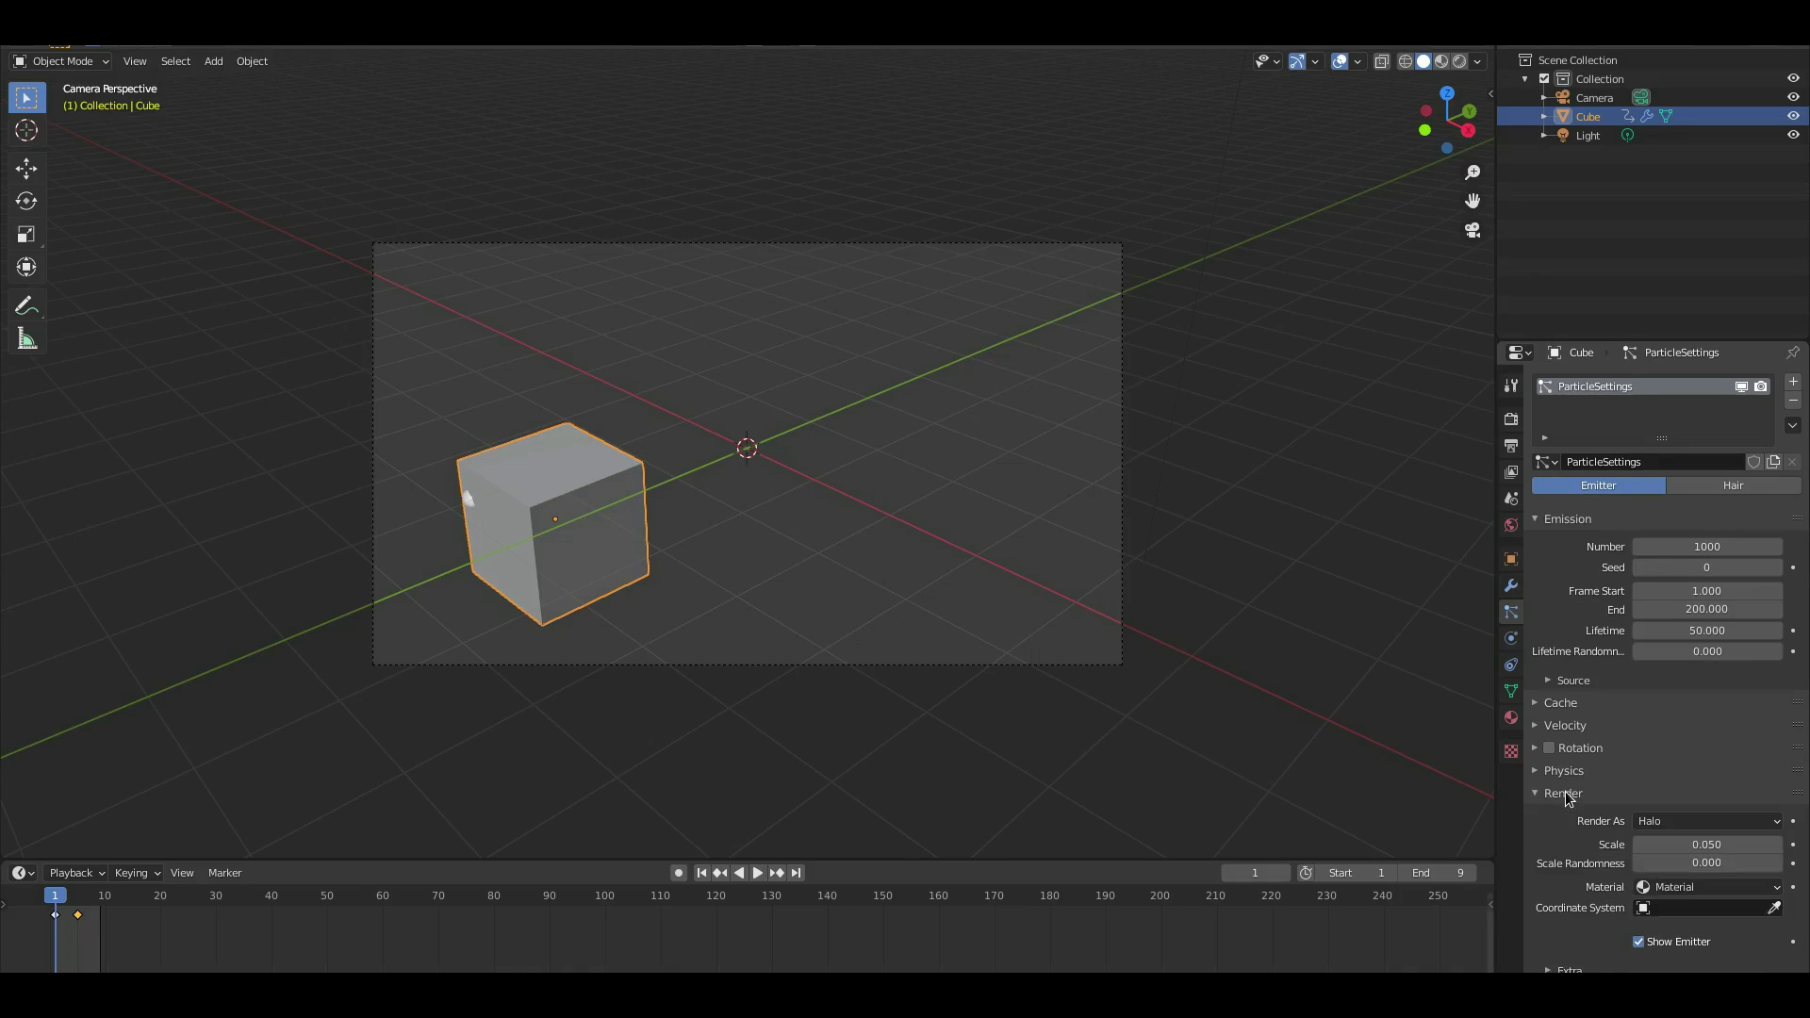
pyautogui.scroll(-8, 1569, 798)
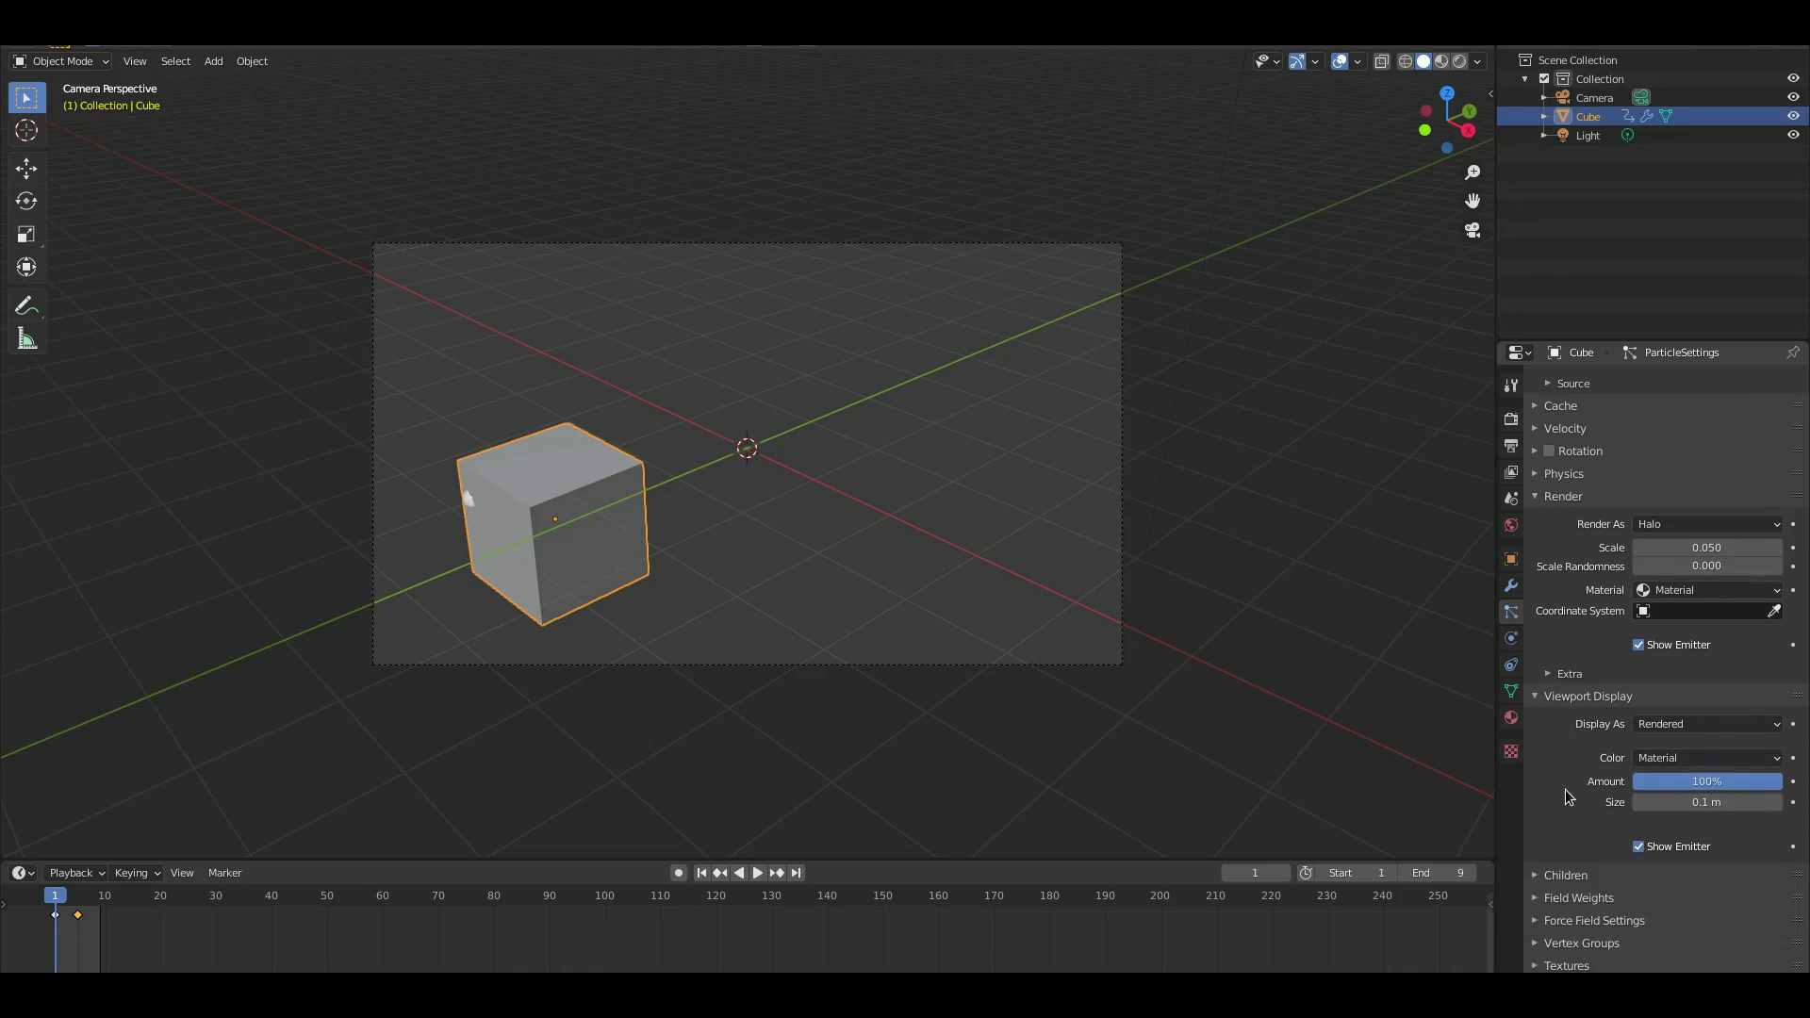
pyautogui.scroll(4, 1569, 797)
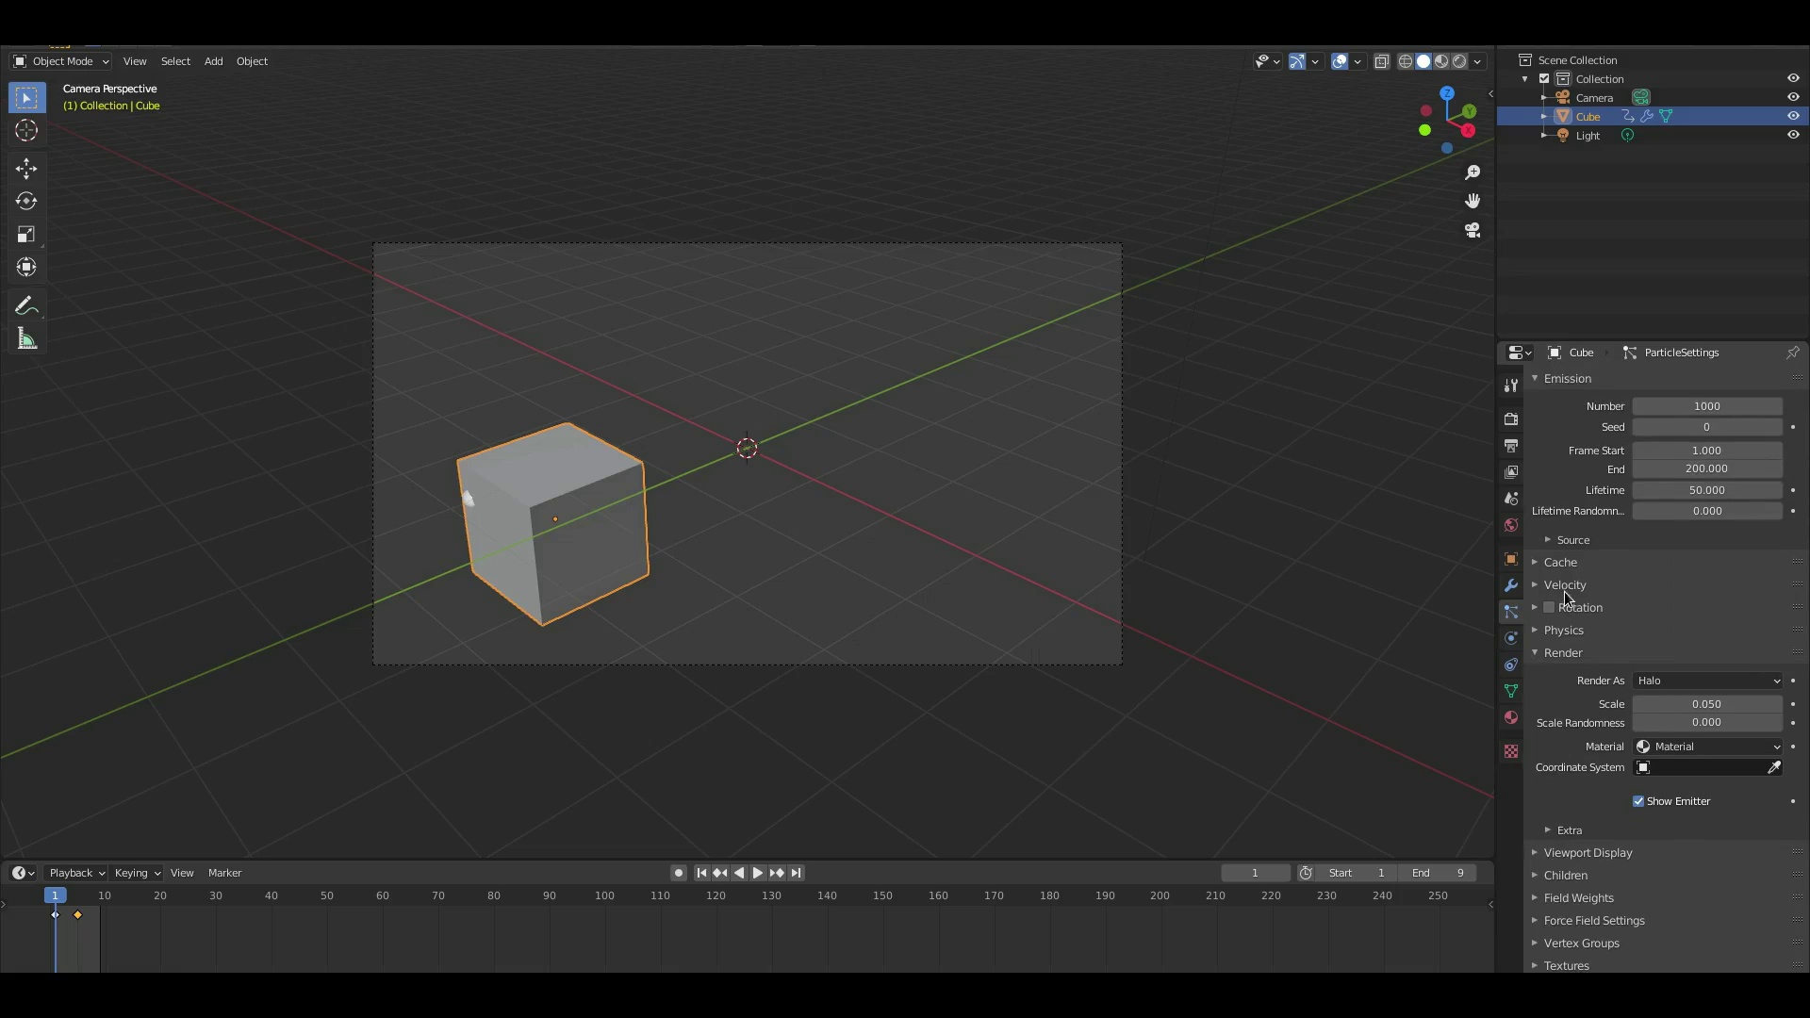
pyautogui.scroll(3, 1563, 653)
# - Flip between the Modifier, Object, World, Scene and View Layer tabs and list interaction modes
pyautogui.click(1511, 585)
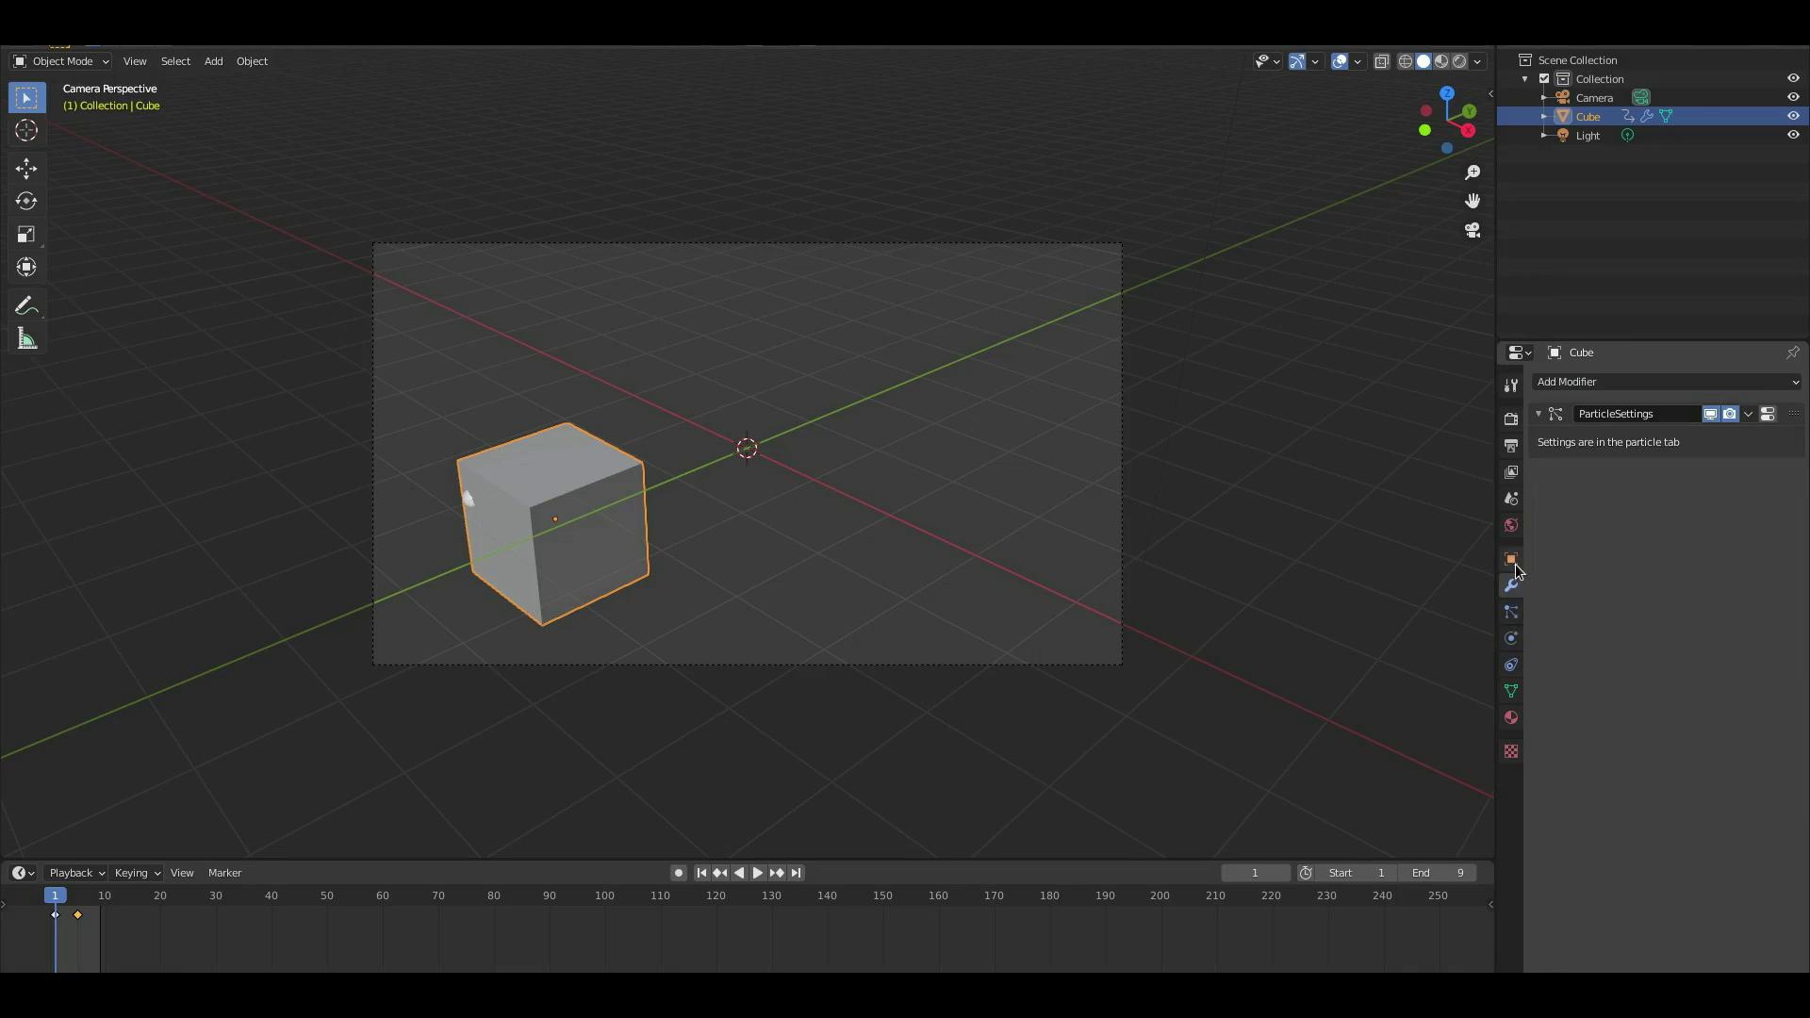
pyautogui.click(1513, 556)
pyautogui.click(1511, 585)
pyautogui.click(1513, 527)
pyautogui.click(1512, 501)
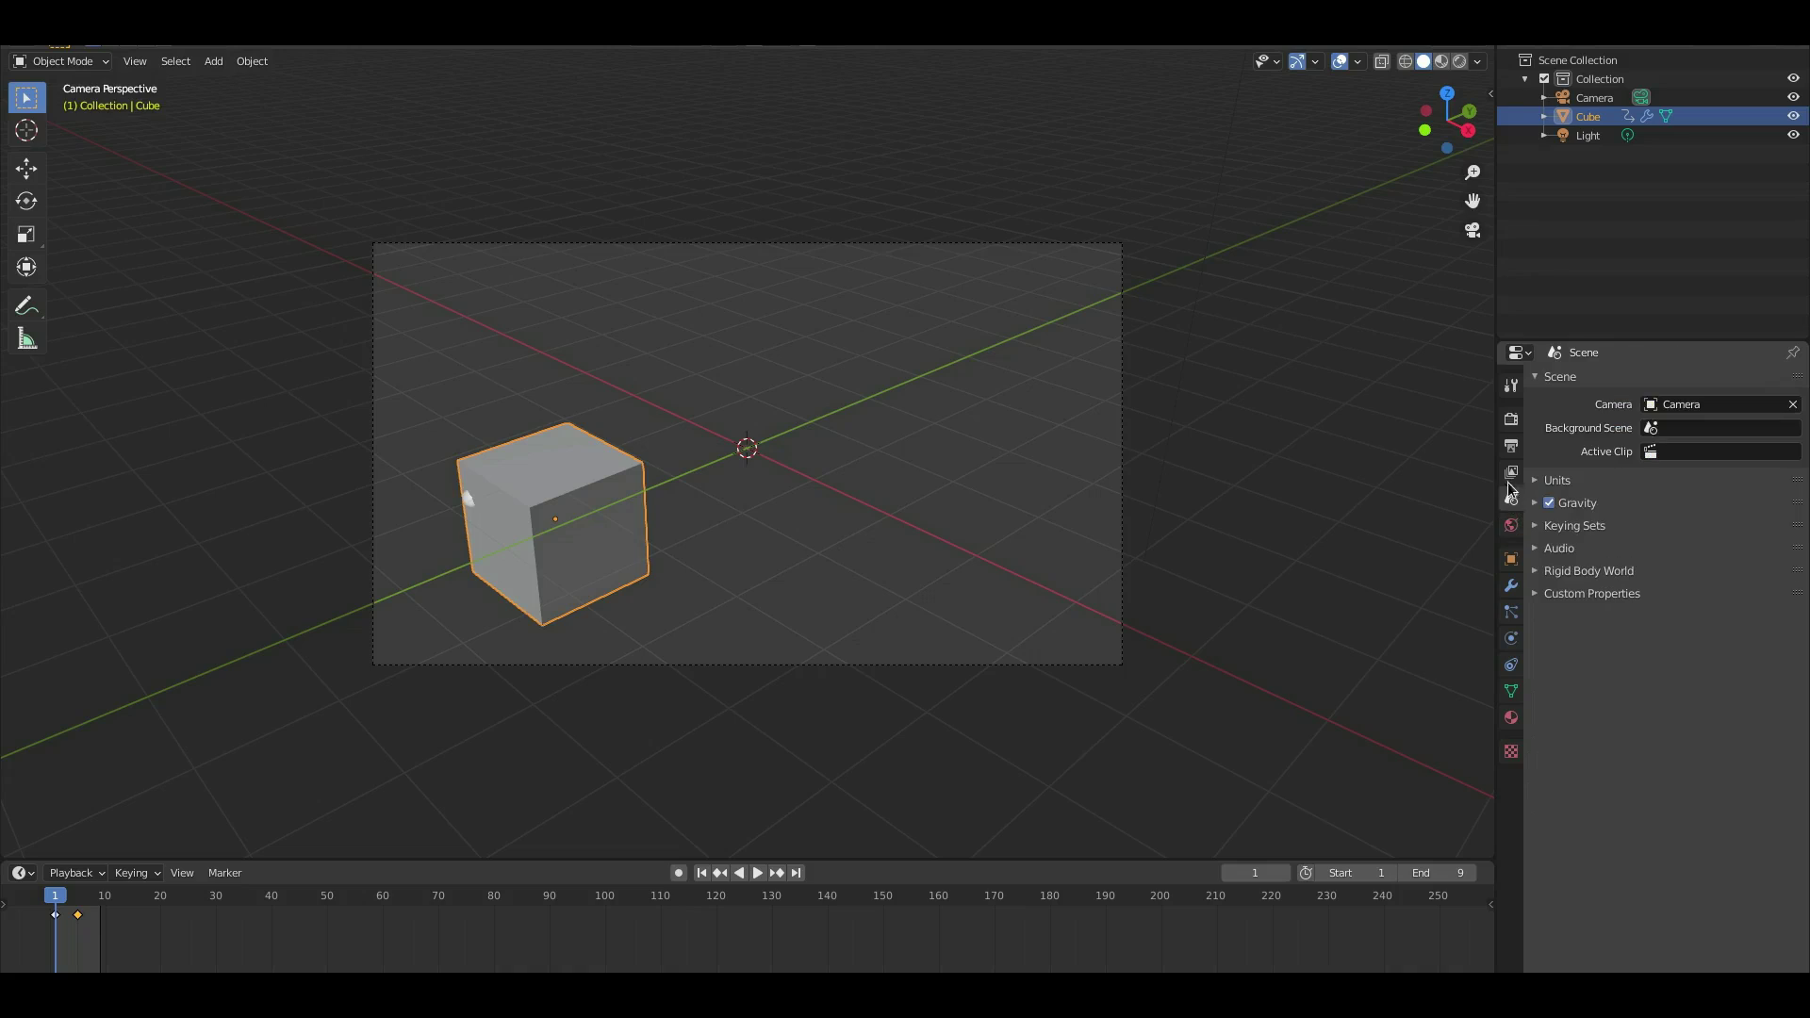
pyautogui.click(1508, 473)
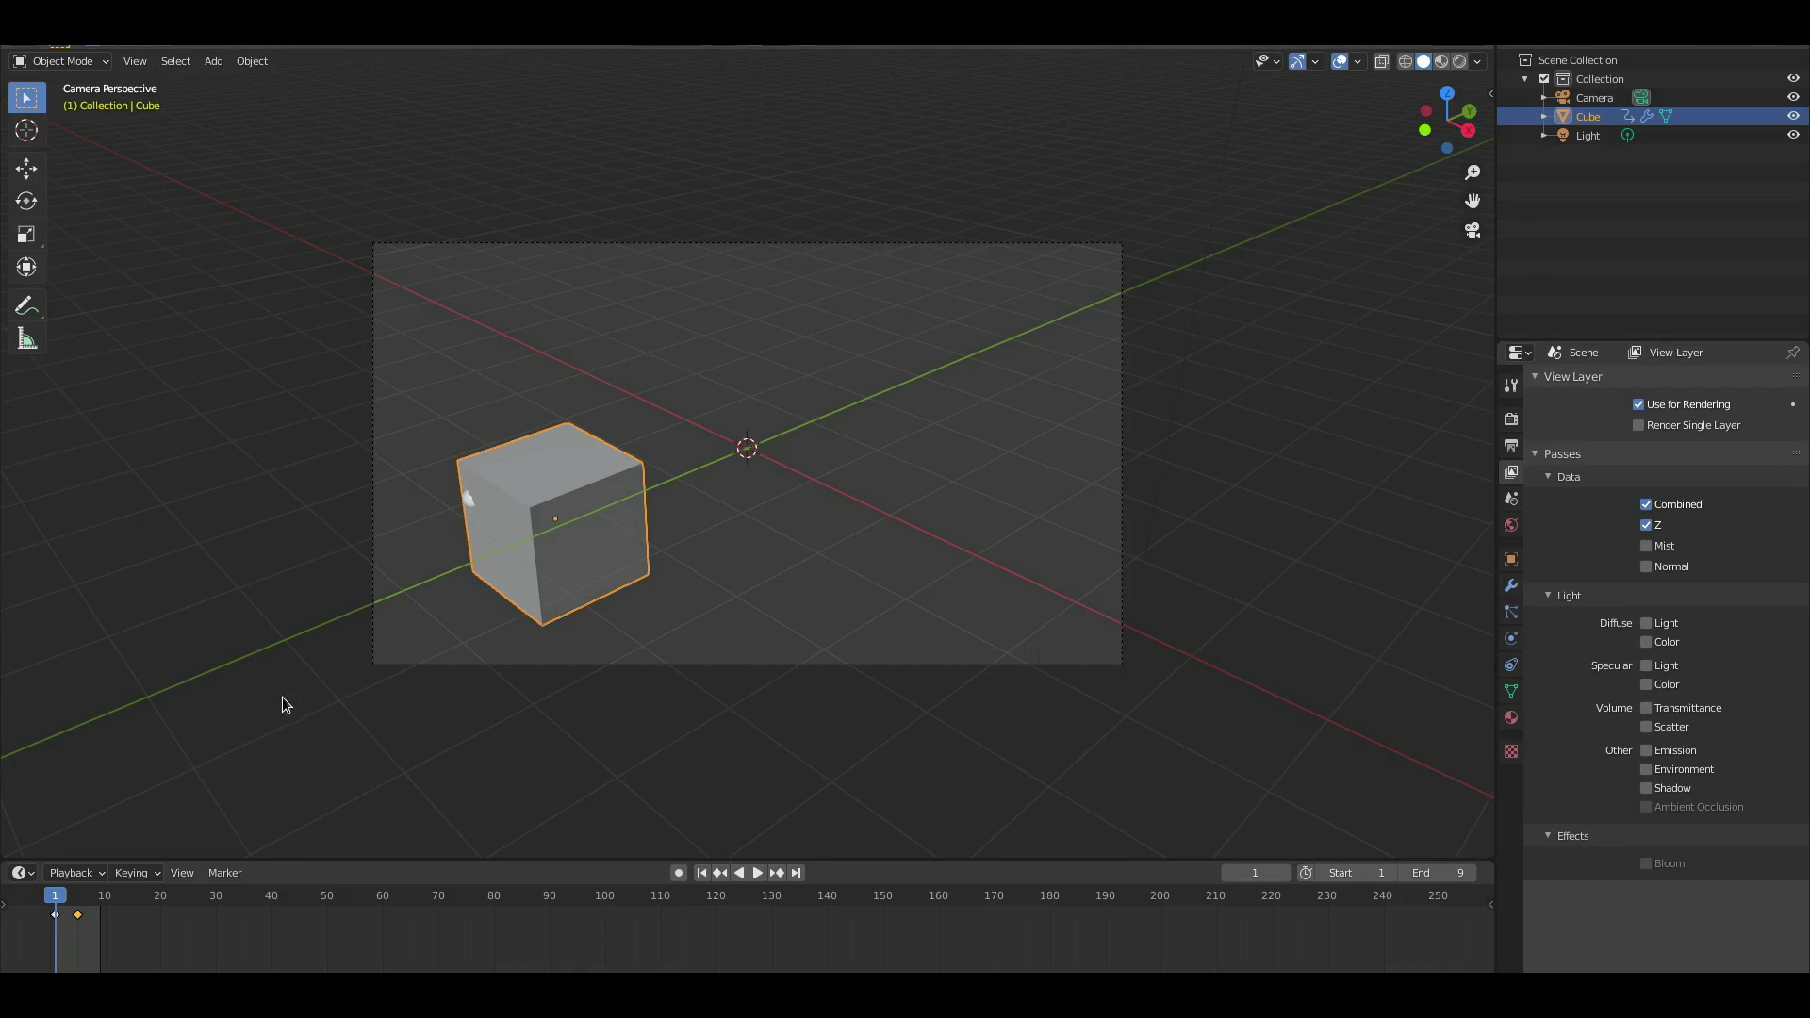
pyautogui.click(66, 62)
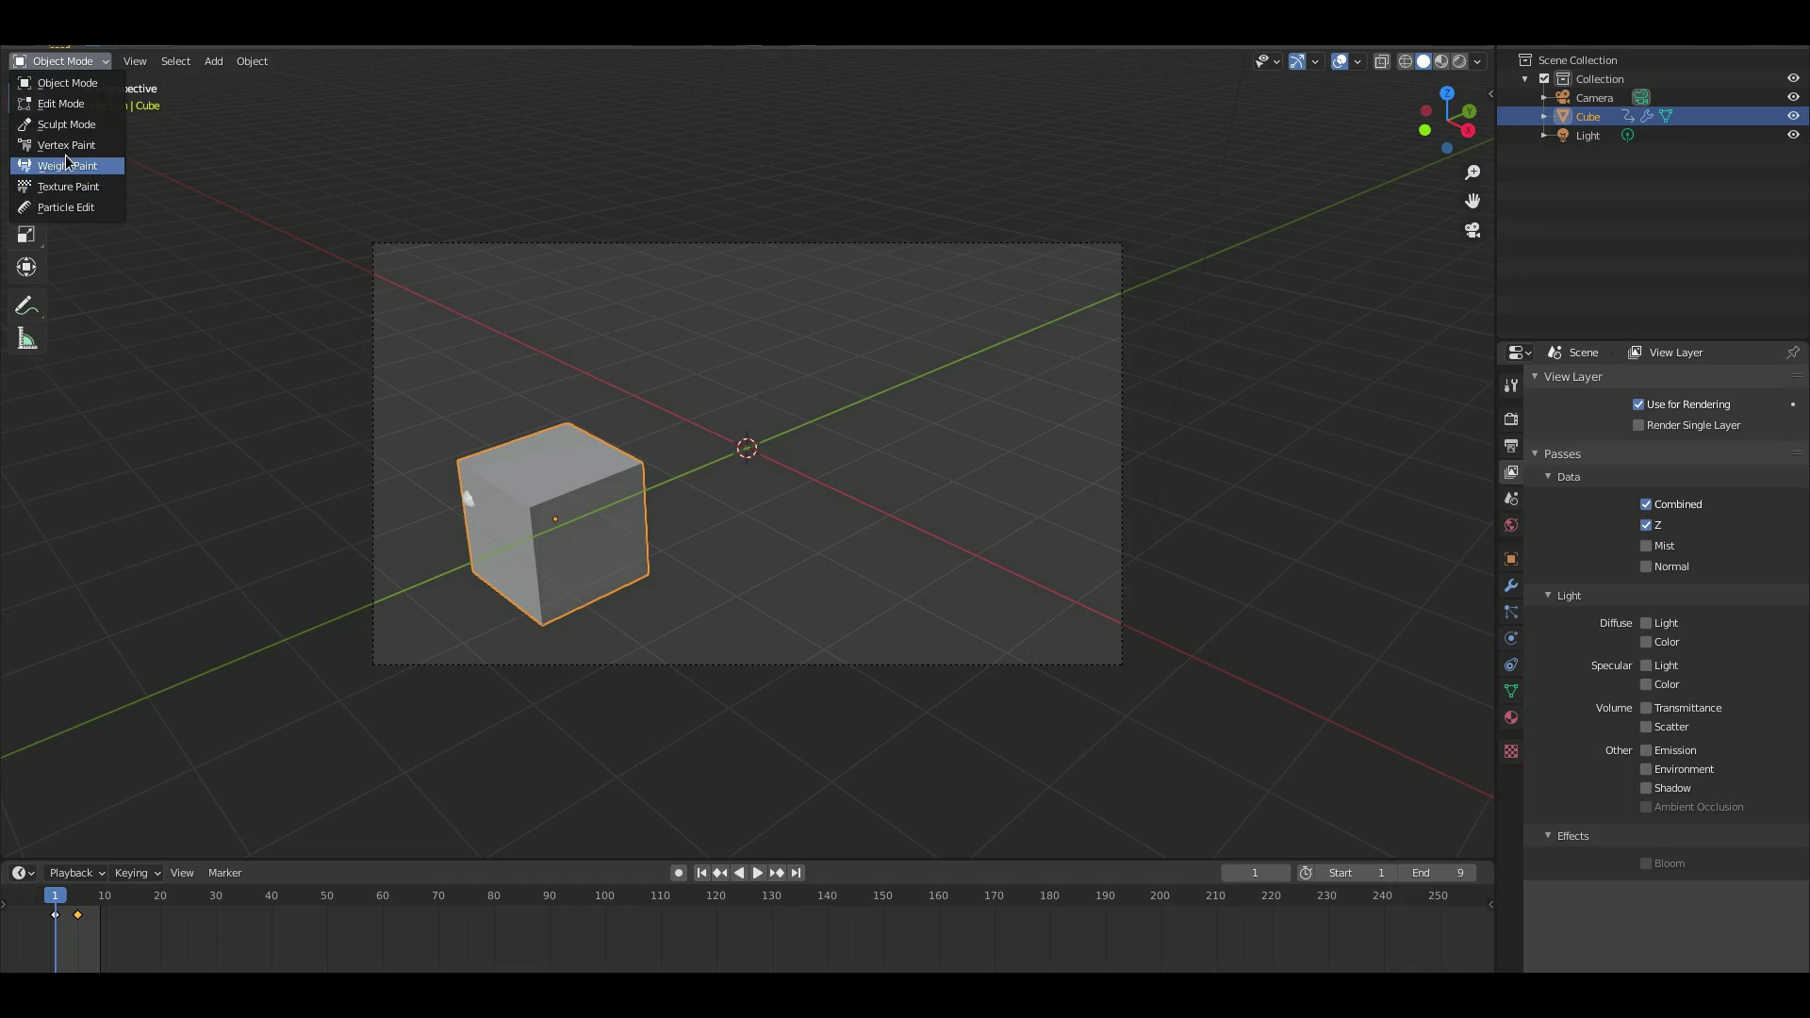
# - Step through the Render, Output, View Layer, Object and World tabs to the mesh data tab
pyautogui.click(1511, 419)
pyautogui.click(1511, 447)
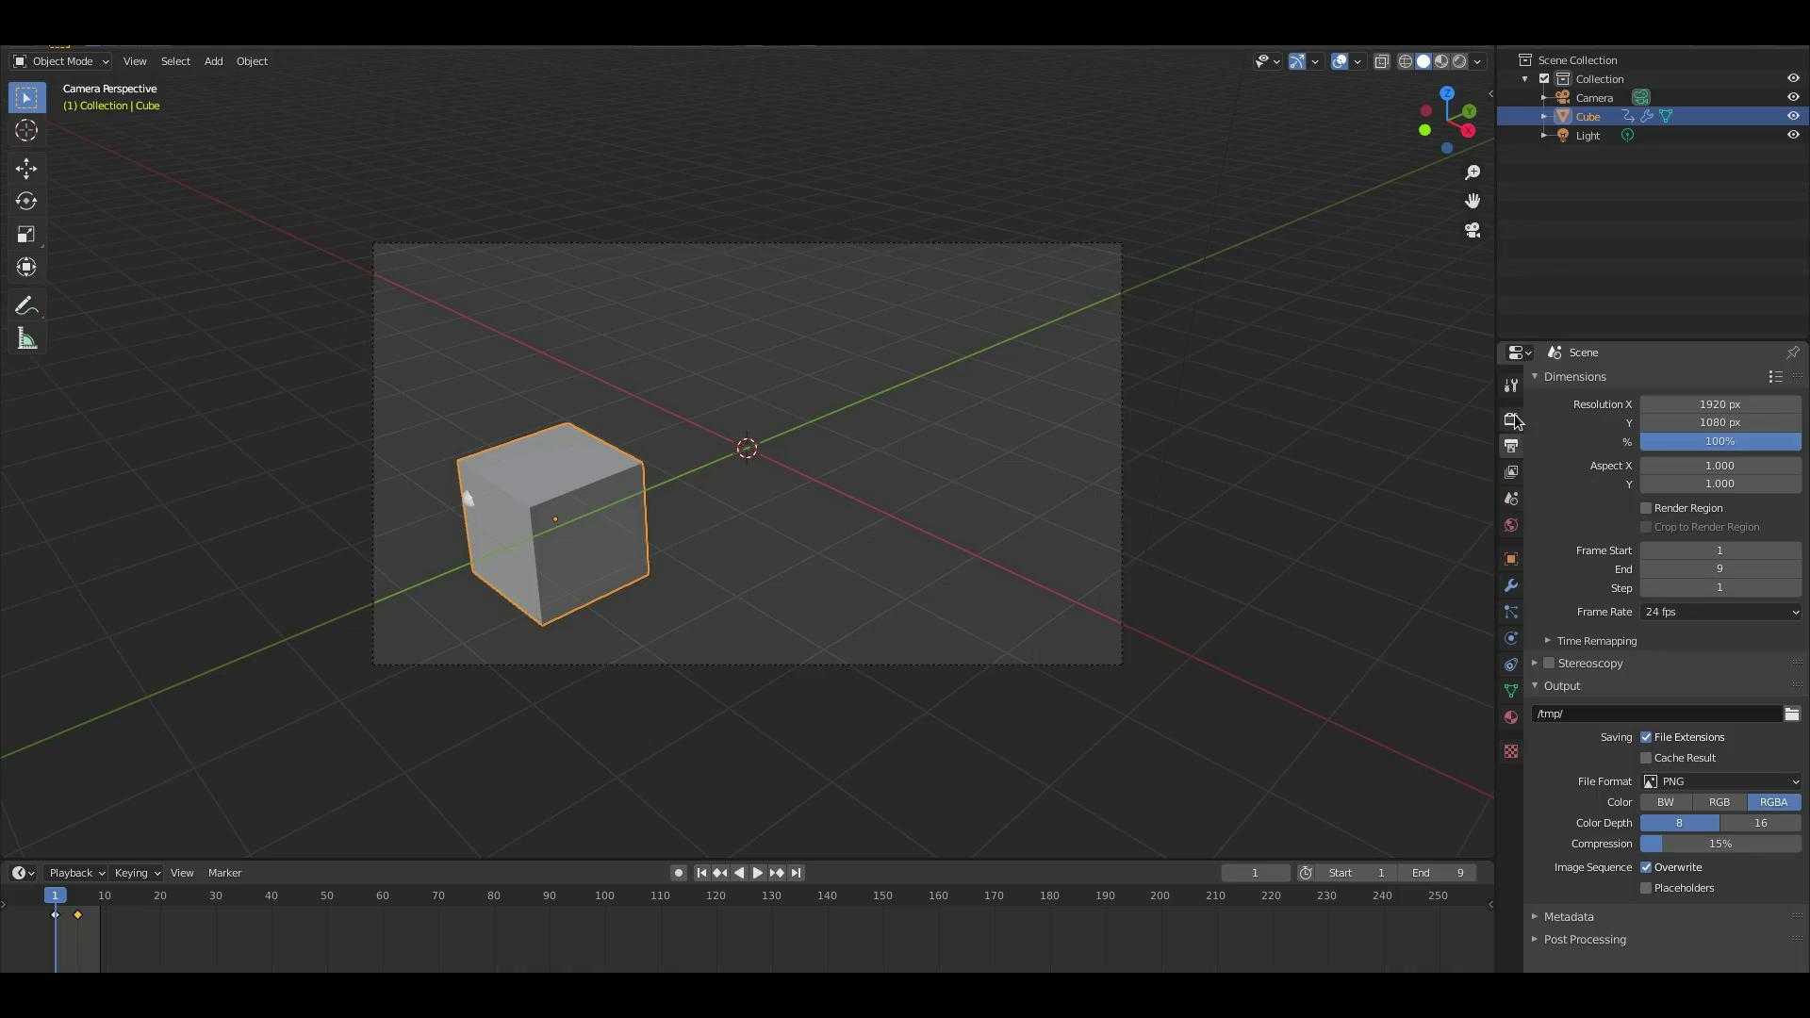
pyautogui.click(1512, 473)
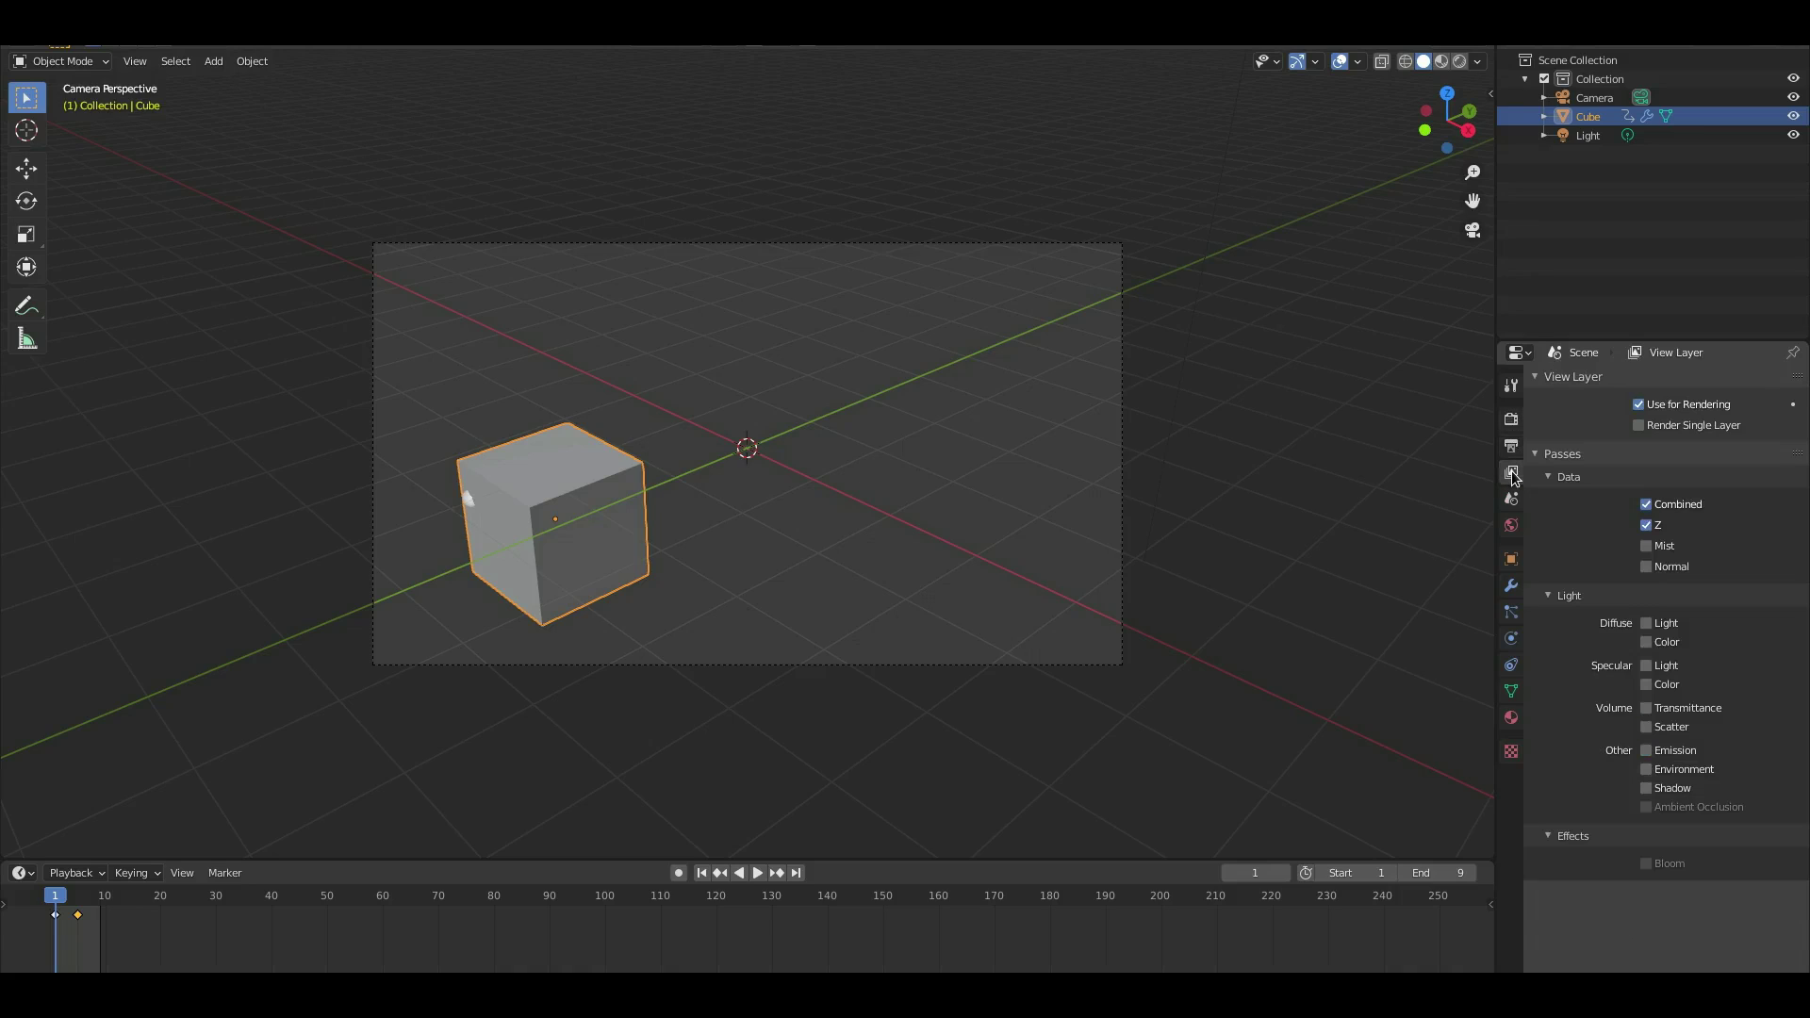
pyautogui.click(1510, 561)
pyautogui.click(1514, 525)
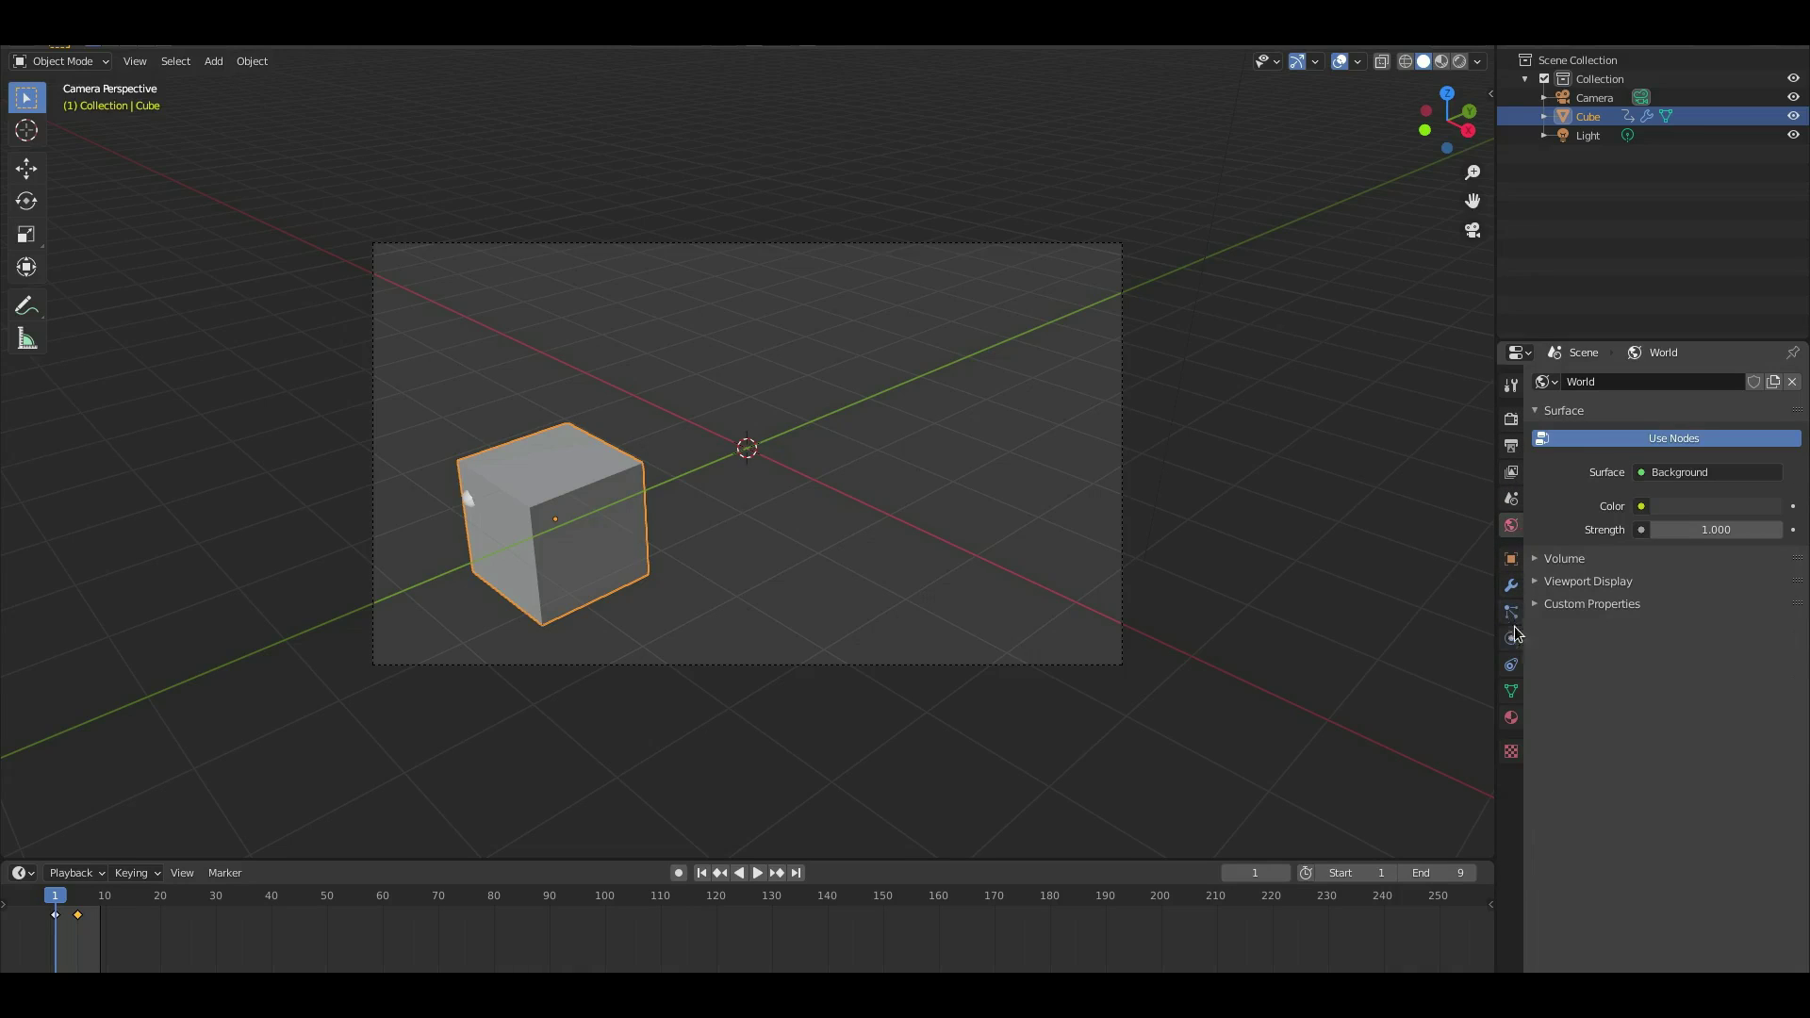
pyautogui.click(1512, 691)
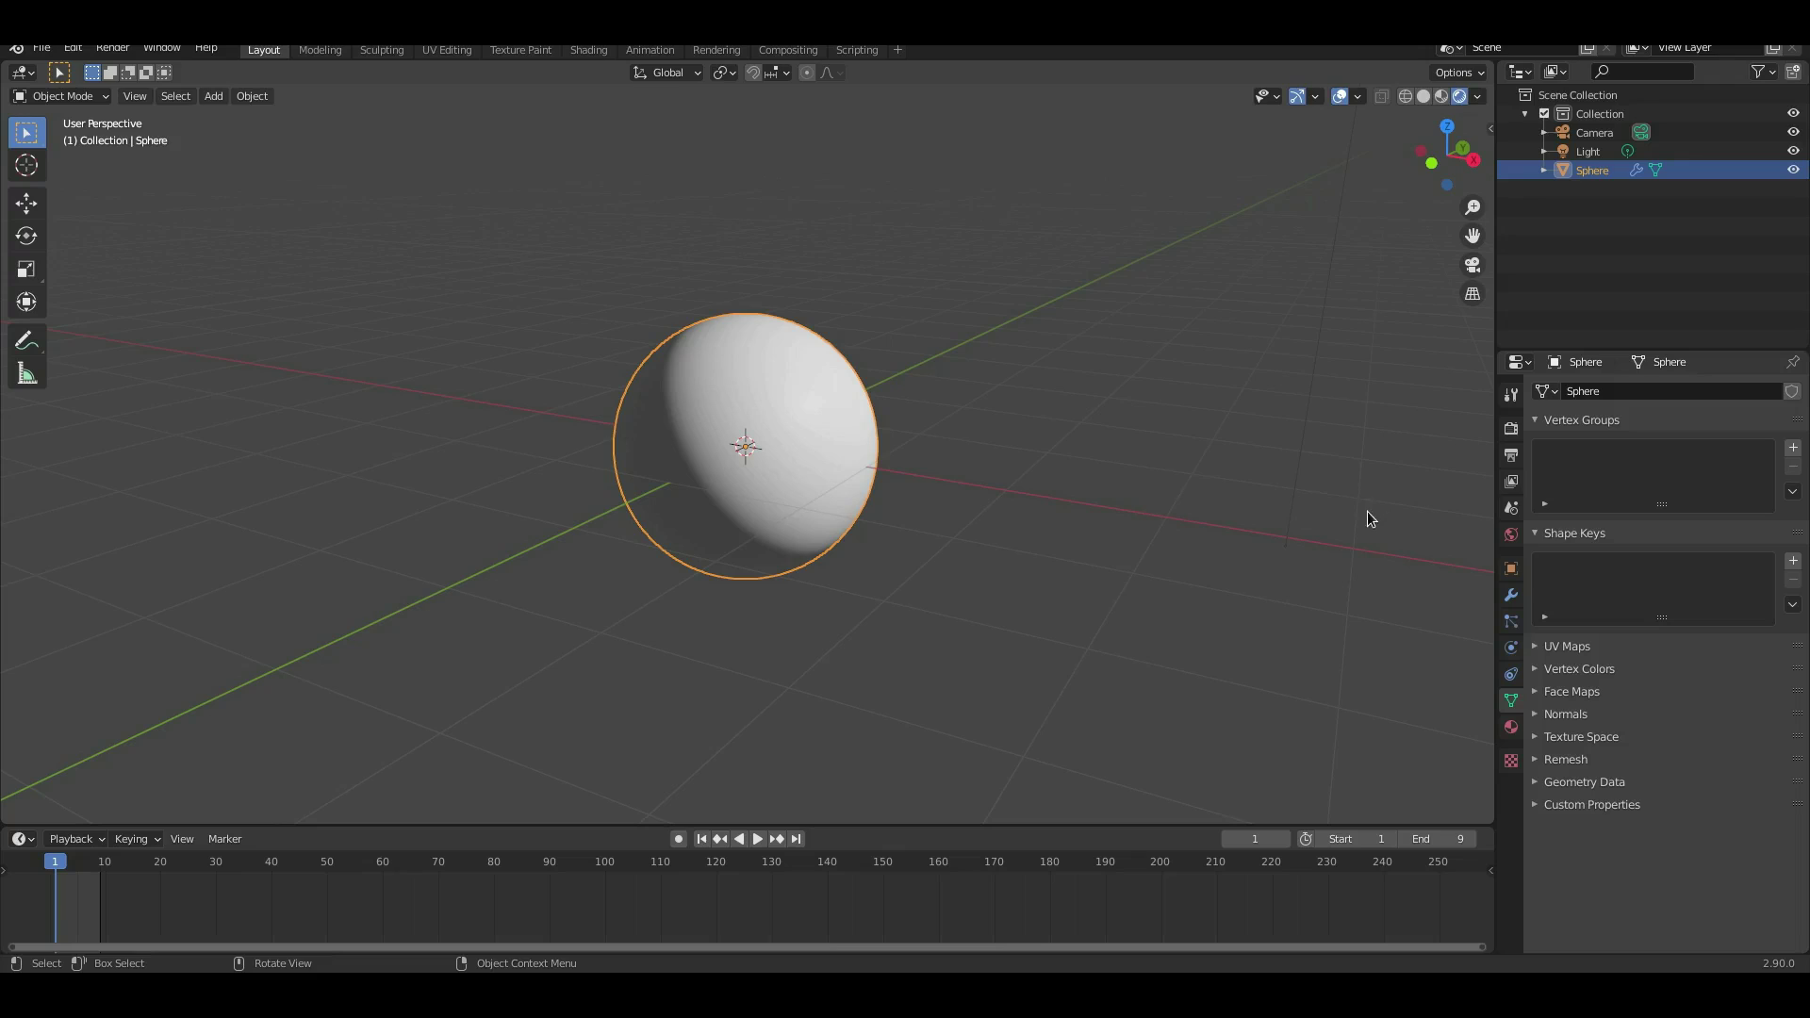
# - Review the sphere's Normals and UV Maps mesh data panels
pyautogui.moveTo(1225, 690); pyautogui.dragTo(1233, 690, button='middle')
pyautogui.scroll(-1, 1240, 689)
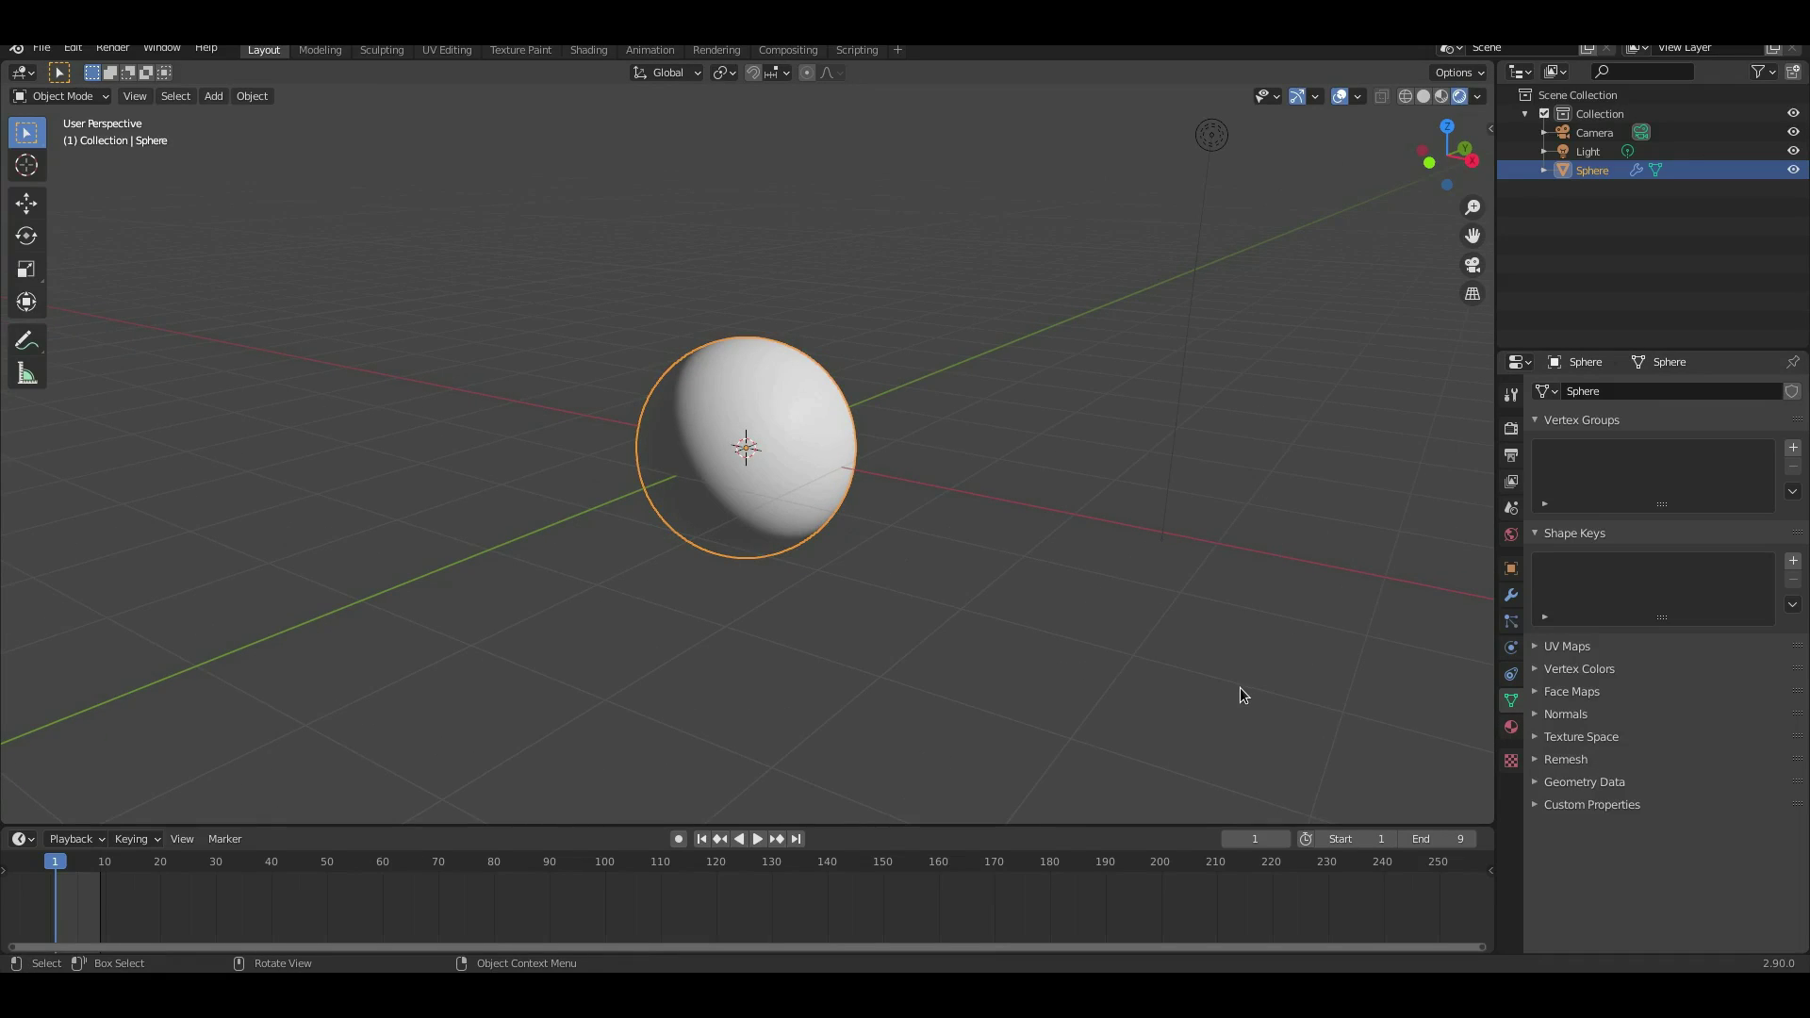
pyautogui.click(1545, 717)
pyautogui.click(1547, 716)
pyautogui.click(1547, 717)
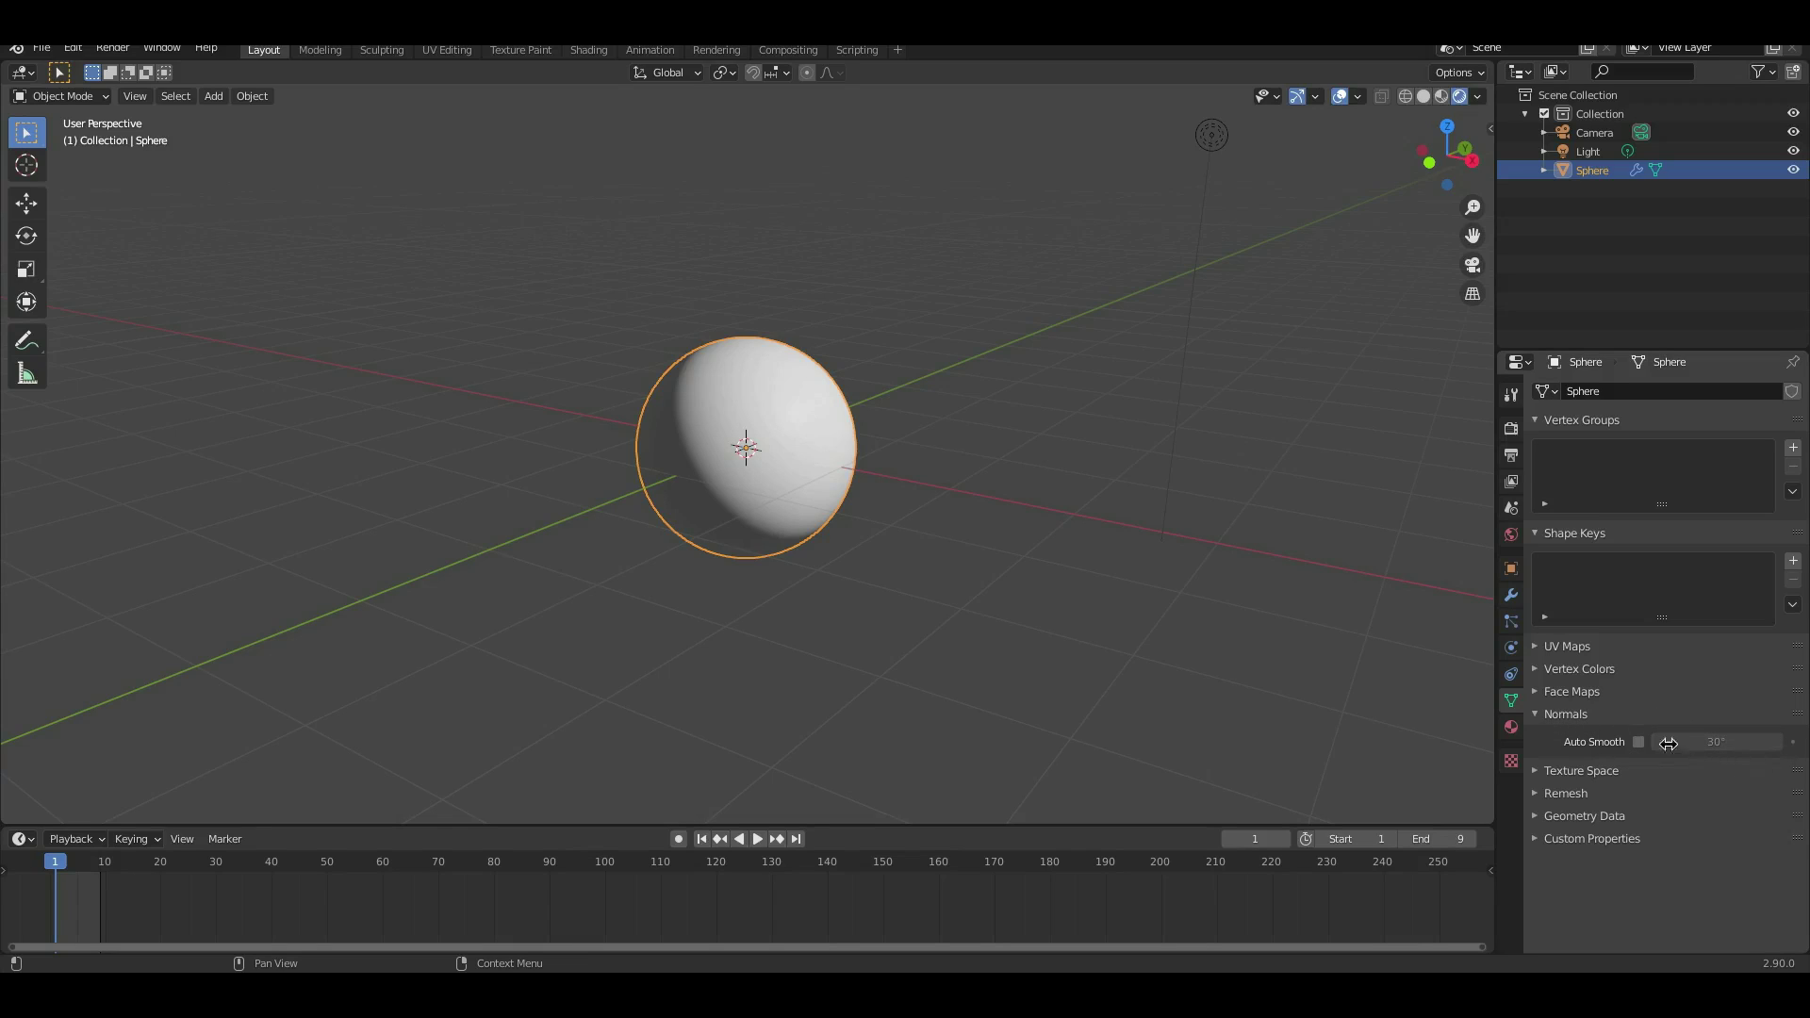
pyautogui.click(1567, 715)
pyautogui.click(1569, 649)
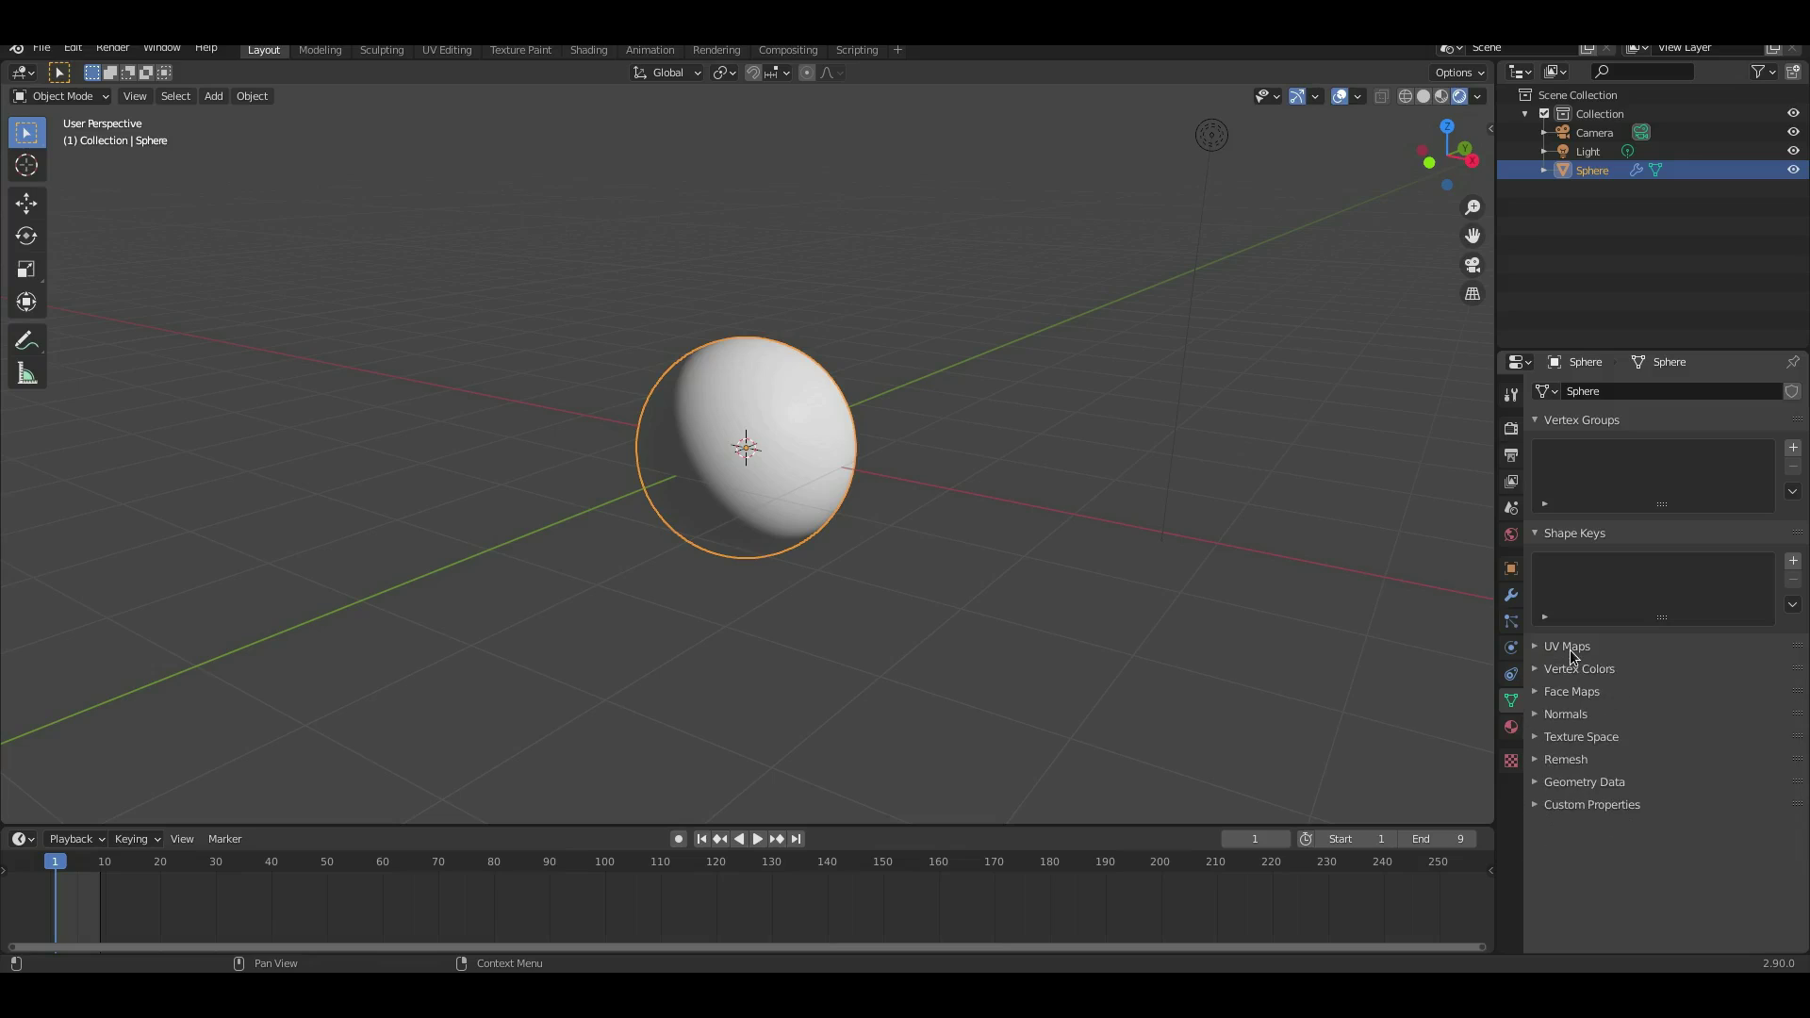
pyautogui.click(1569, 648)
# - Check Geometry Data, Remesh and Texture Space, then add a level-1 Subdivision modifier with Ctrl+1
pyautogui.click(1569, 785)
pyautogui.click(1568, 785)
pyautogui.click(1566, 759)
pyautogui.keyDown('ctrl'); pyautogui.click(1570, 740); pyautogui.keyUp('ctrl')
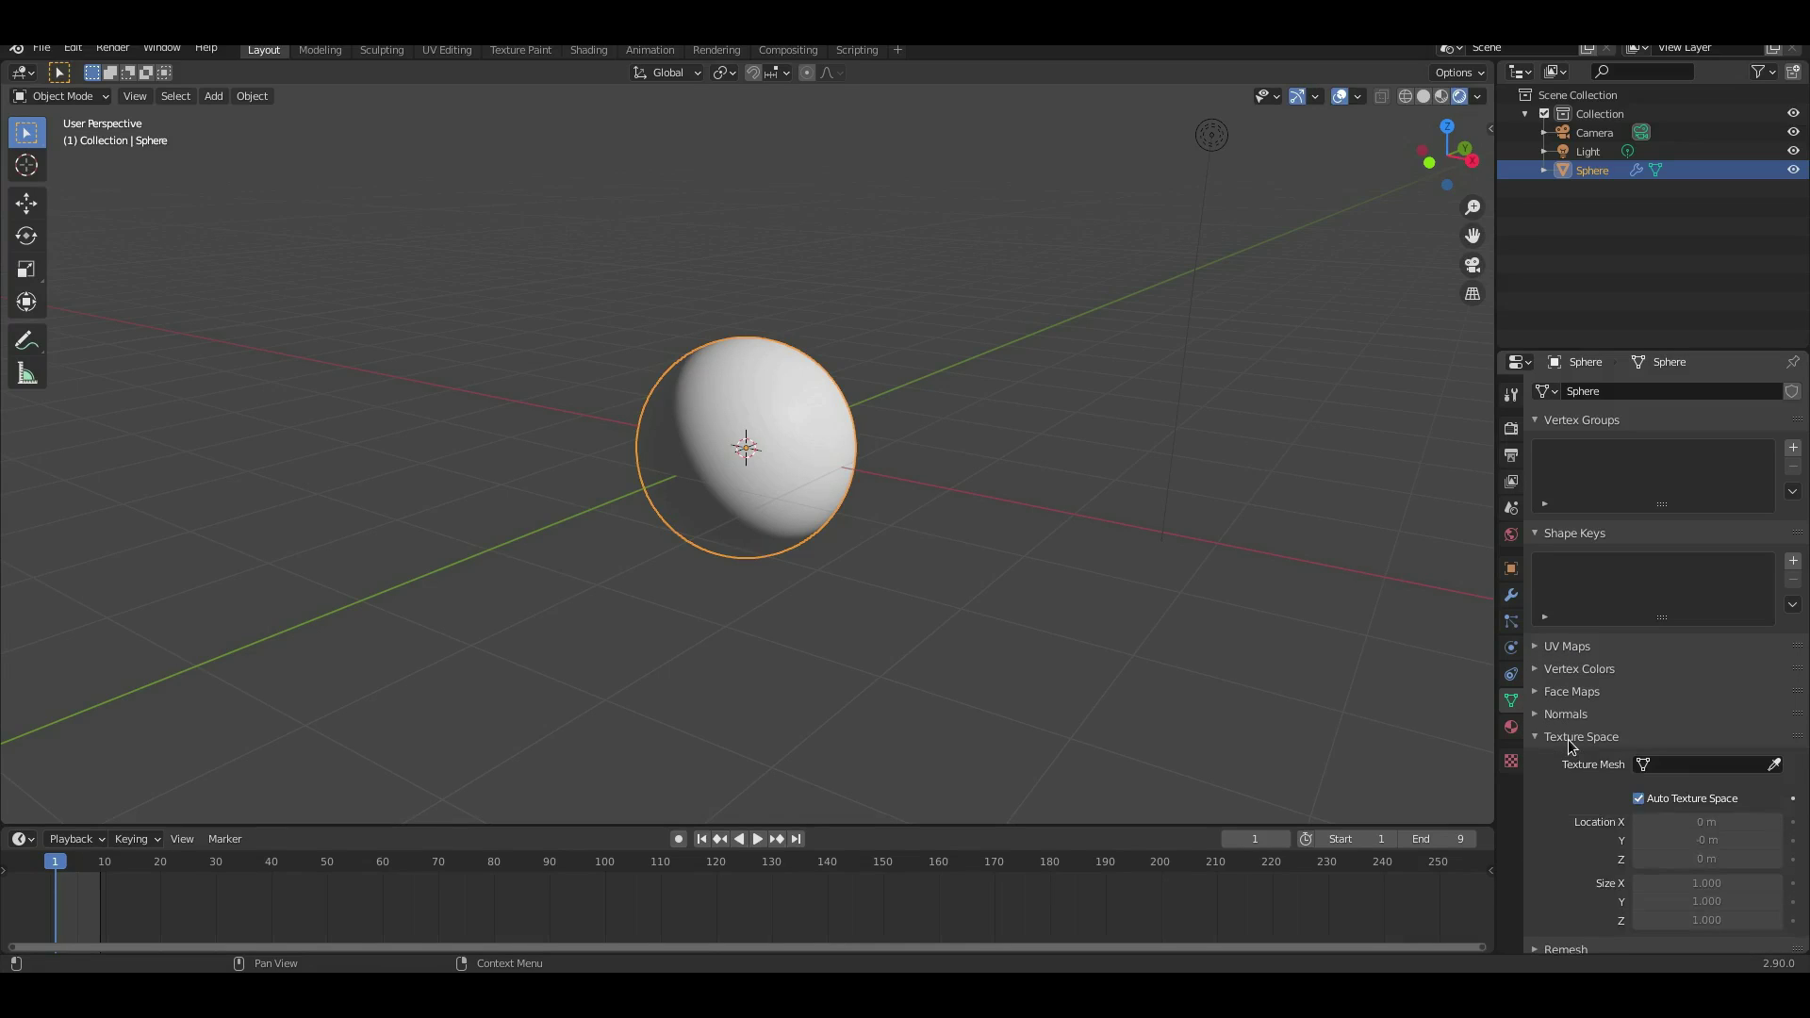
pyautogui.click(1570, 739)
pyautogui.click(1571, 715)
pyautogui.hotkey('ctrl', '1')
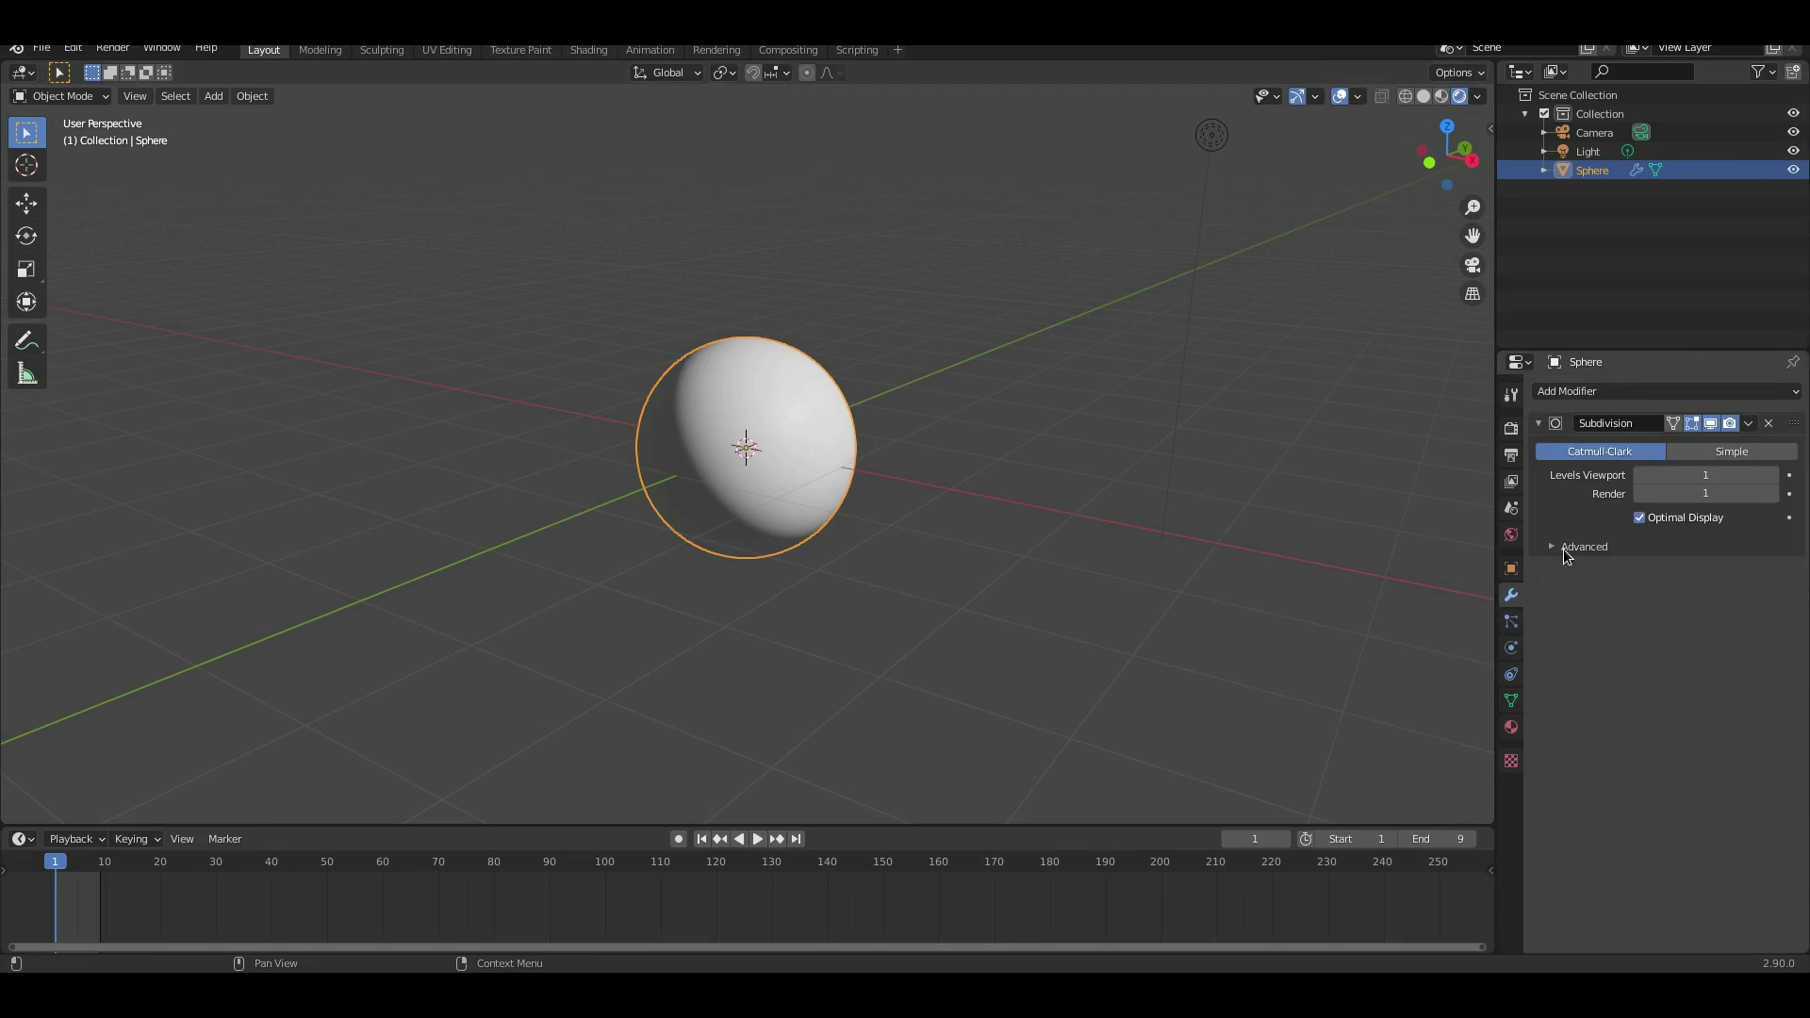
# - Delete the Subdivision modifier, then review the Eevee render settings and collapse Shadows
pyautogui.click(1769, 424)
pyautogui.click(1729, 391)
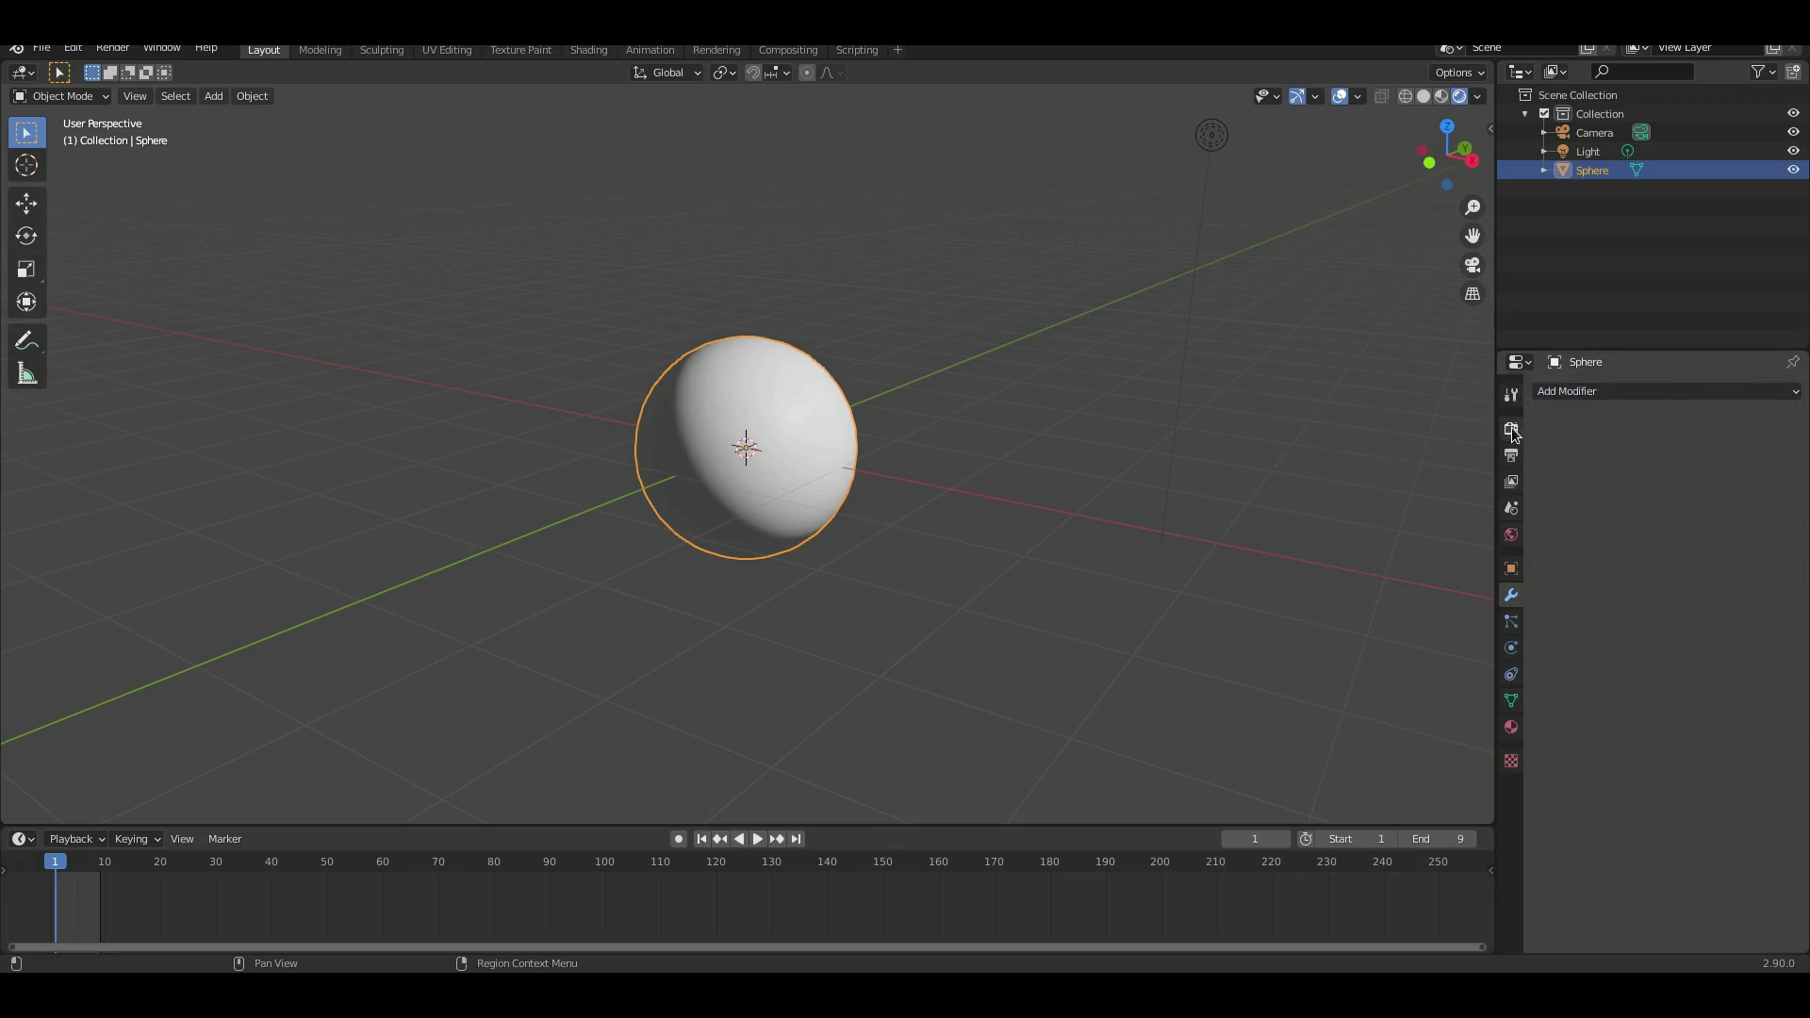
pyautogui.click(1512, 430)
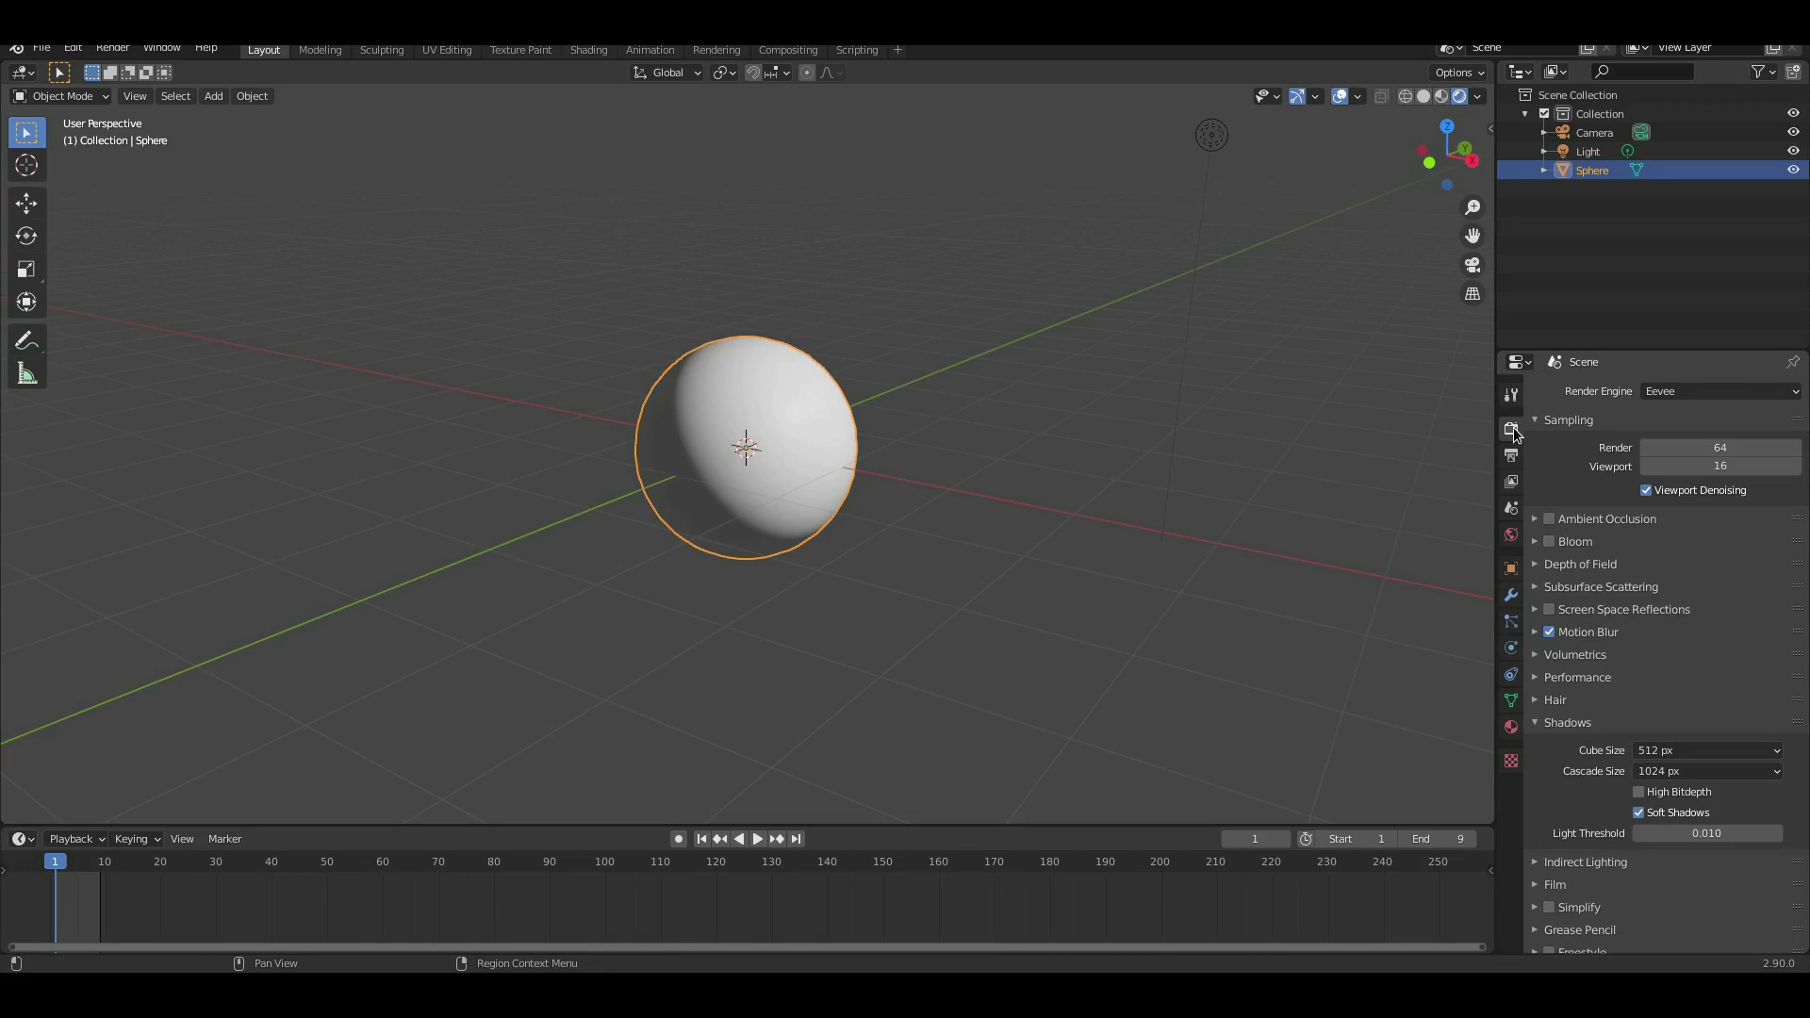
pyautogui.click(1510, 483)
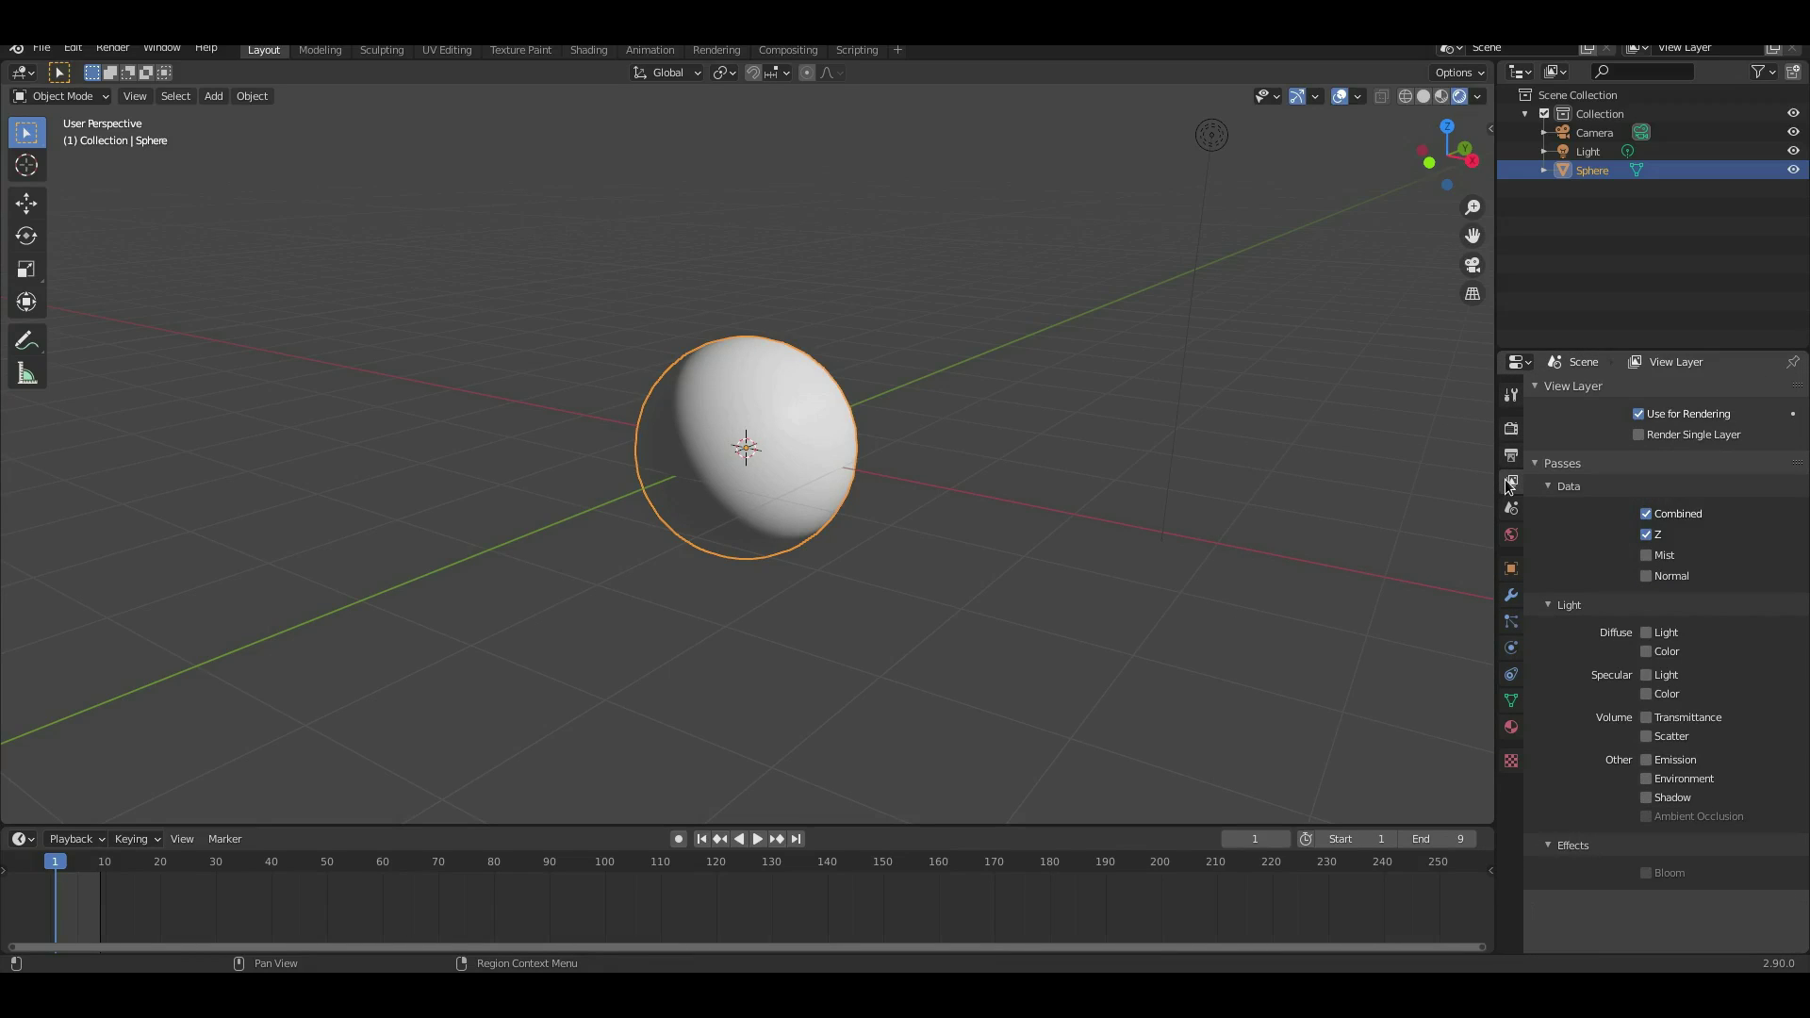
pyautogui.click(1511, 429)
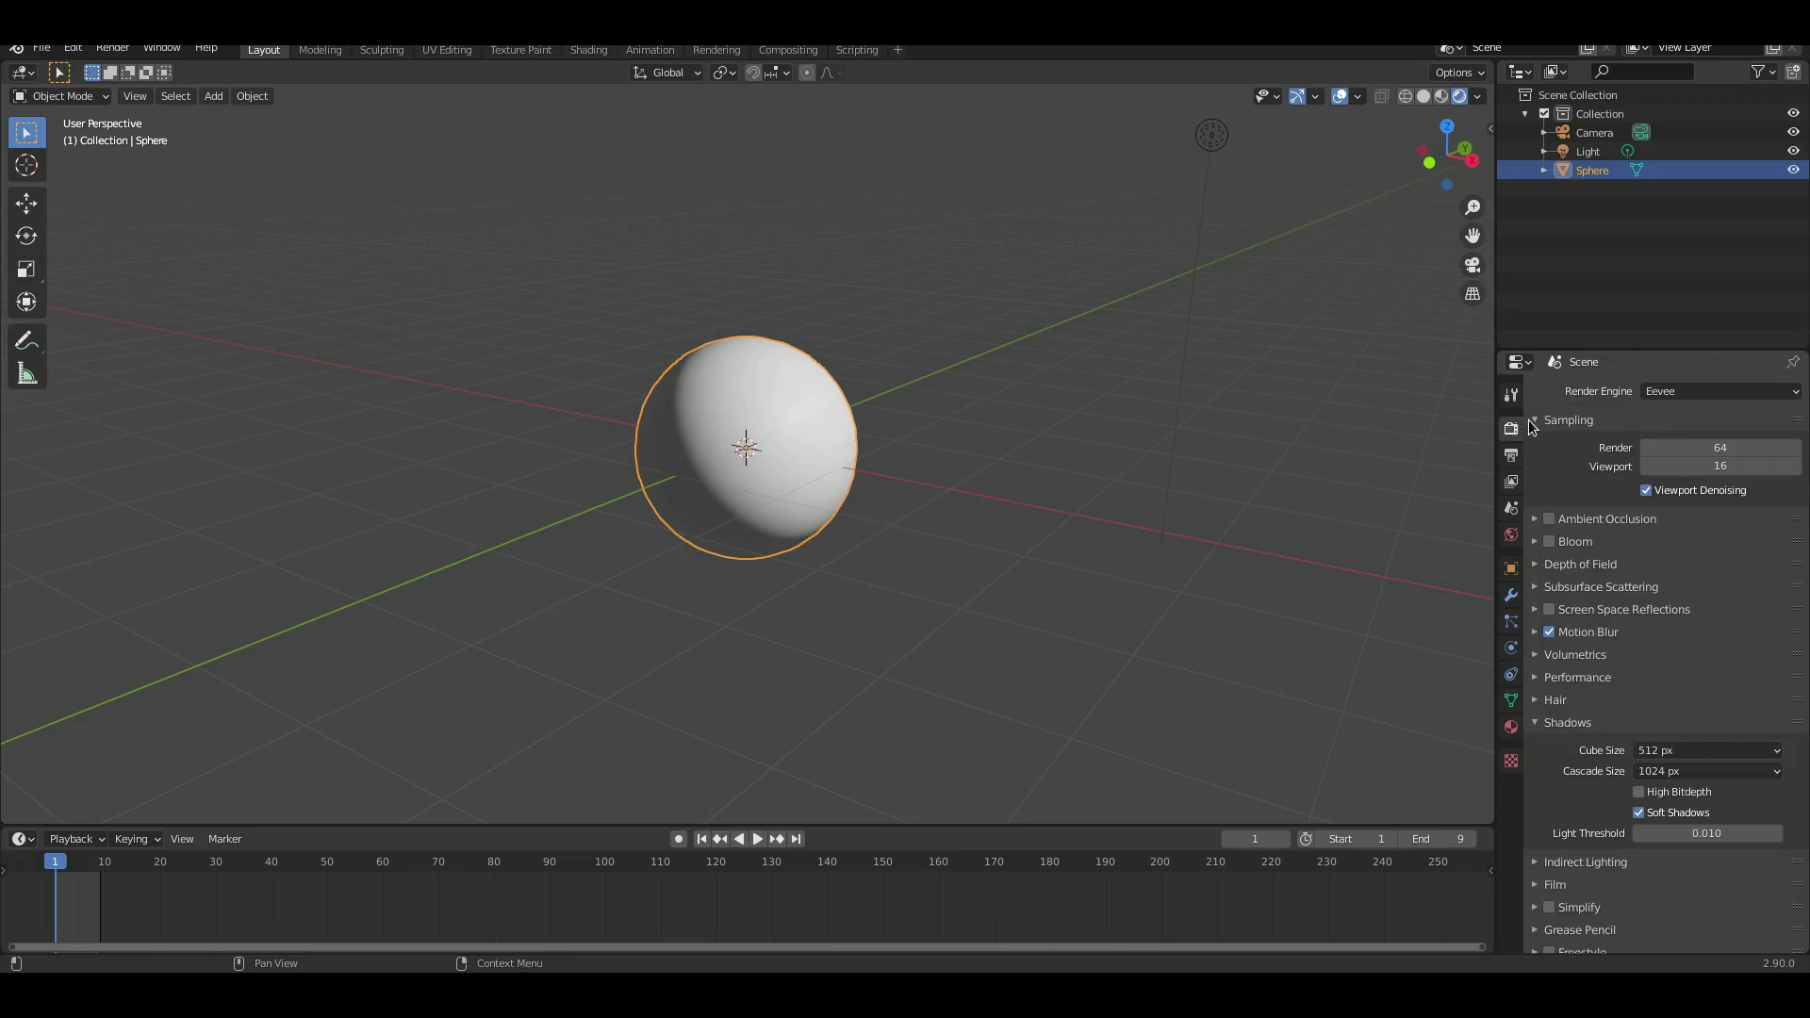
pyautogui.click(1552, 722)
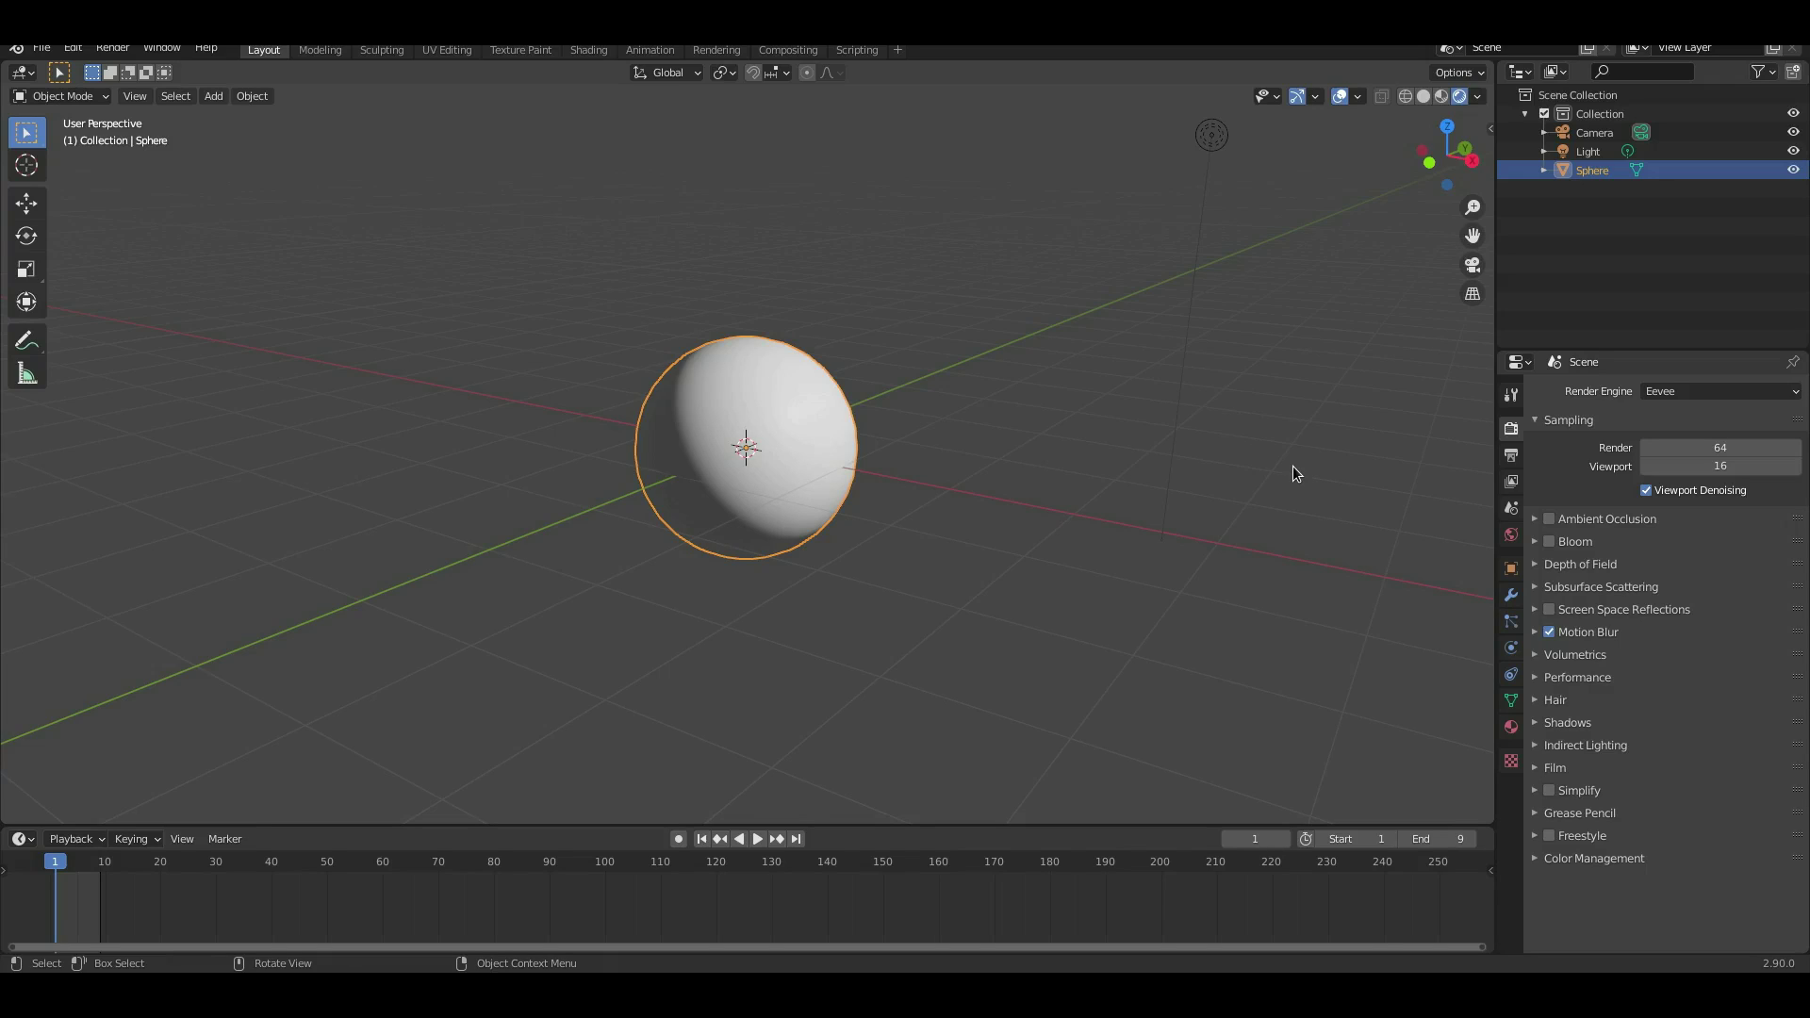
# - Orbit around the sphere and delete it, leaving only the camera and light
pyautogui.scroll(2, 790, 193)
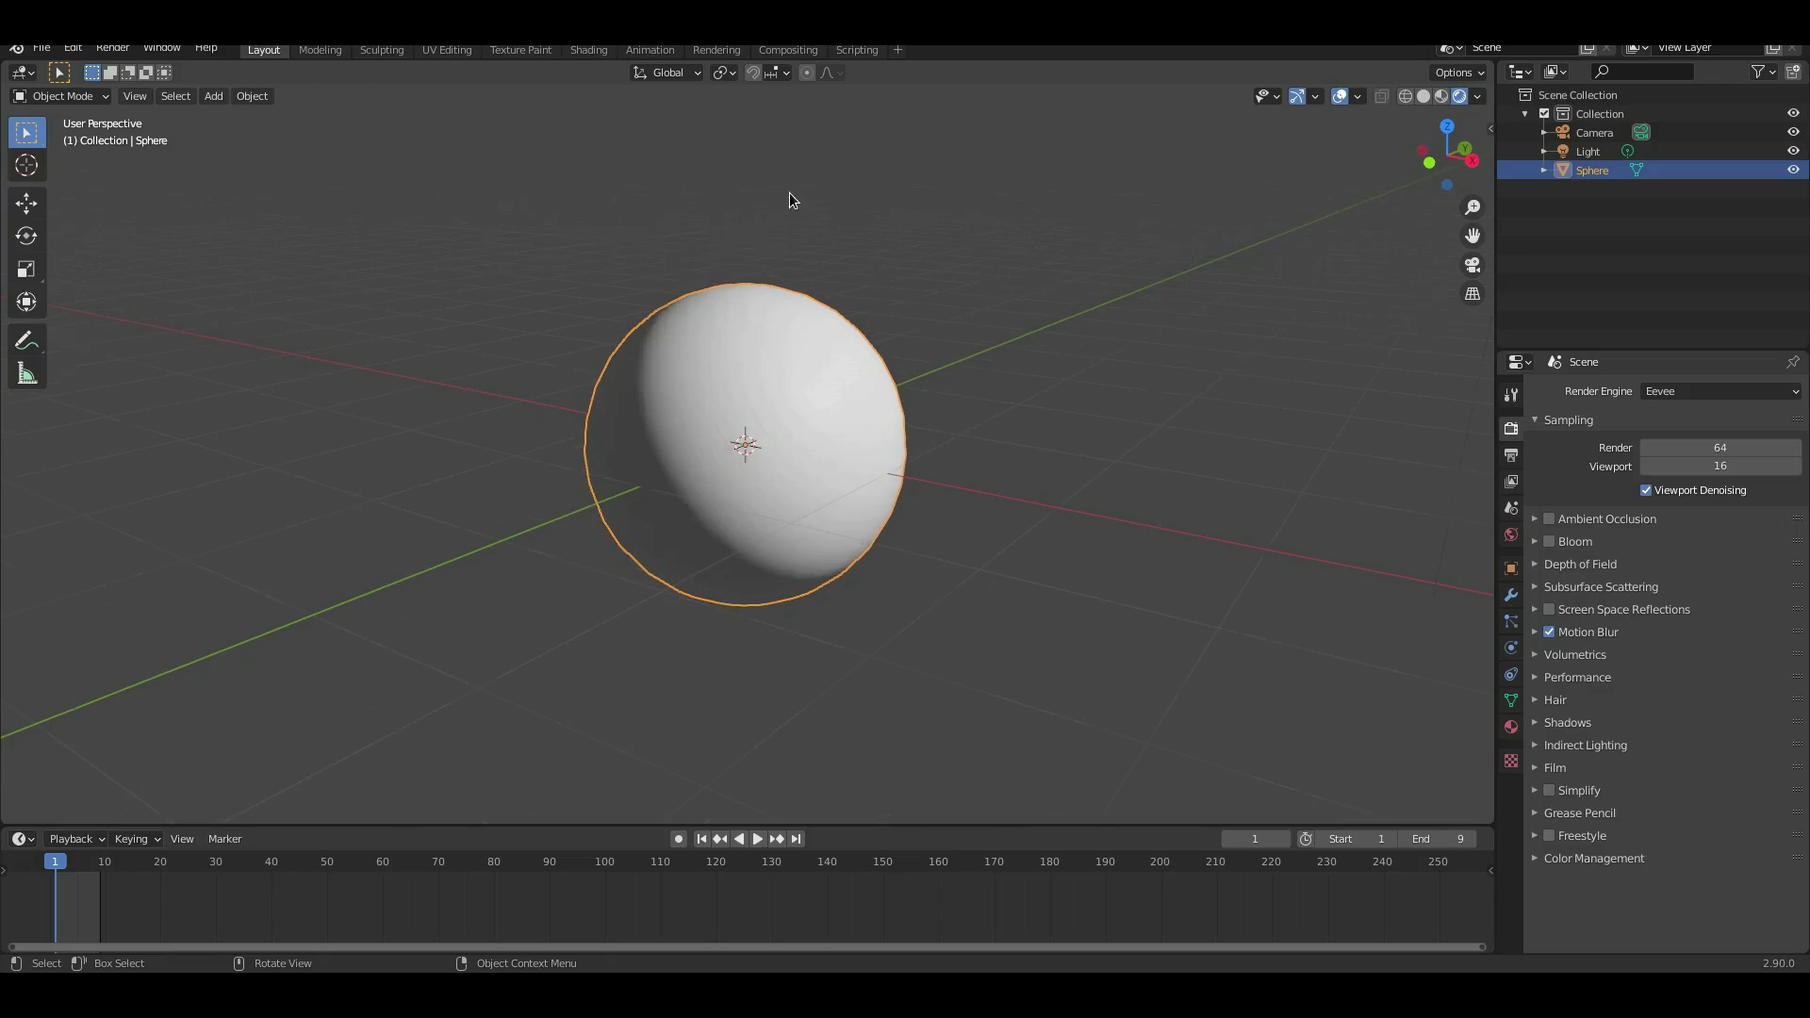
pyautogui.moveTo(885, 211)
pyautogui.mouseDown(button='middle')
pyautogui.moveTo(961, 198)
pyautogui.moveTo(1150, 308)
pyautogui.mouseUp(button='middle')
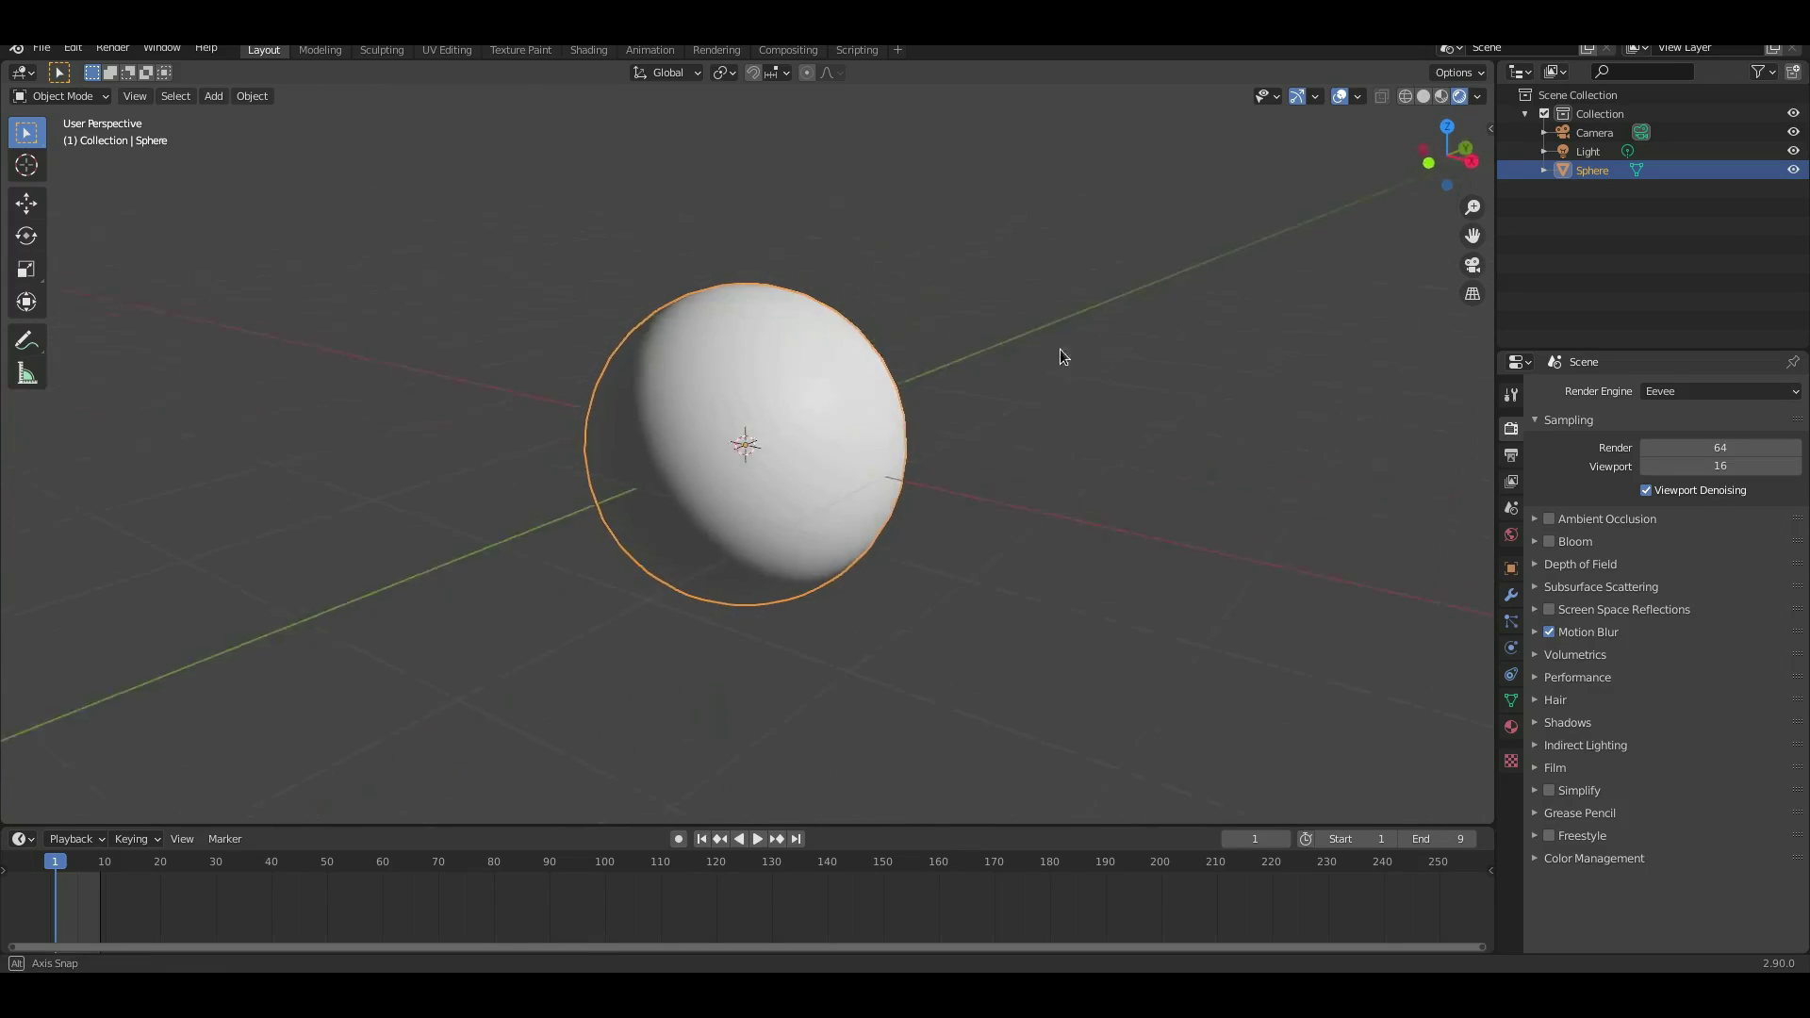
pyautogui.moveTo(1045, 359)
pyautogui.mouseDown(button='middle')
pyautogui.moveTo(941, 364)
pyautogui.moveTo(860, 331)
pyautogui.moveTo(1000, 353)
pyautogui.mouseUp(button='middle')
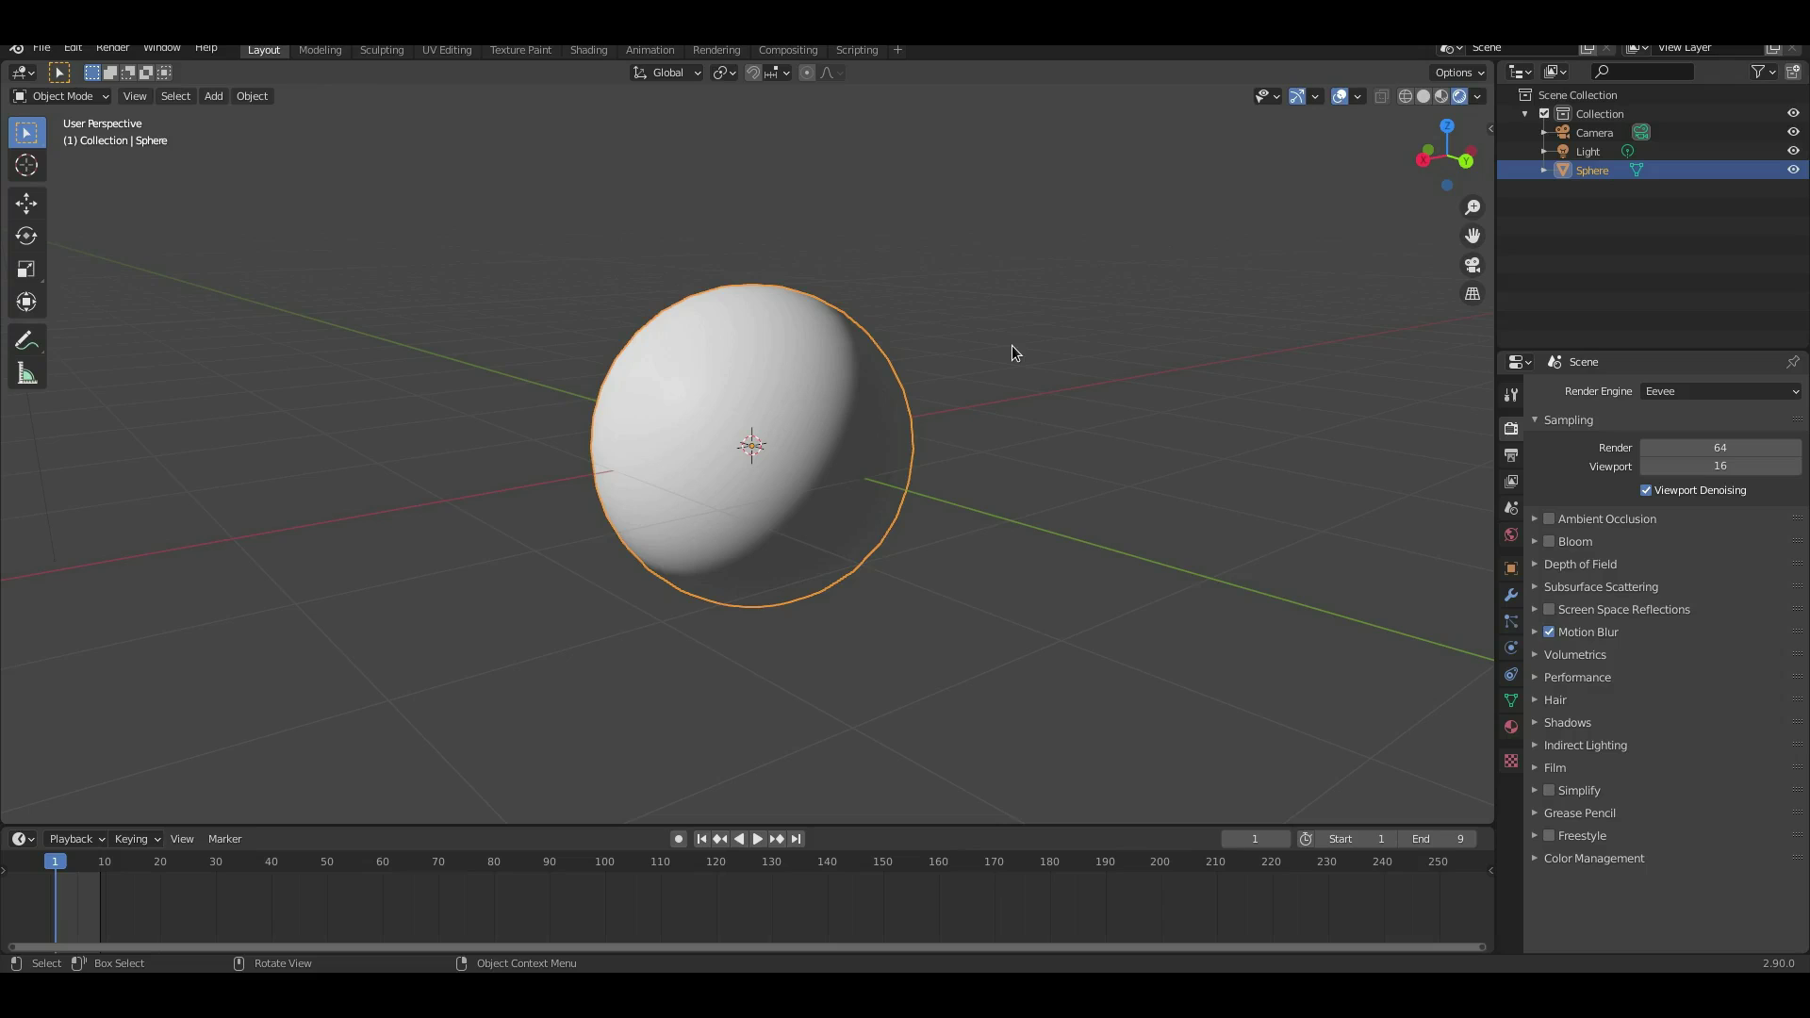
pyautogui.press('Delete')
pyautogui.moveTo(695, 666); pyautogui.dragTo(897, 573, button='middle')
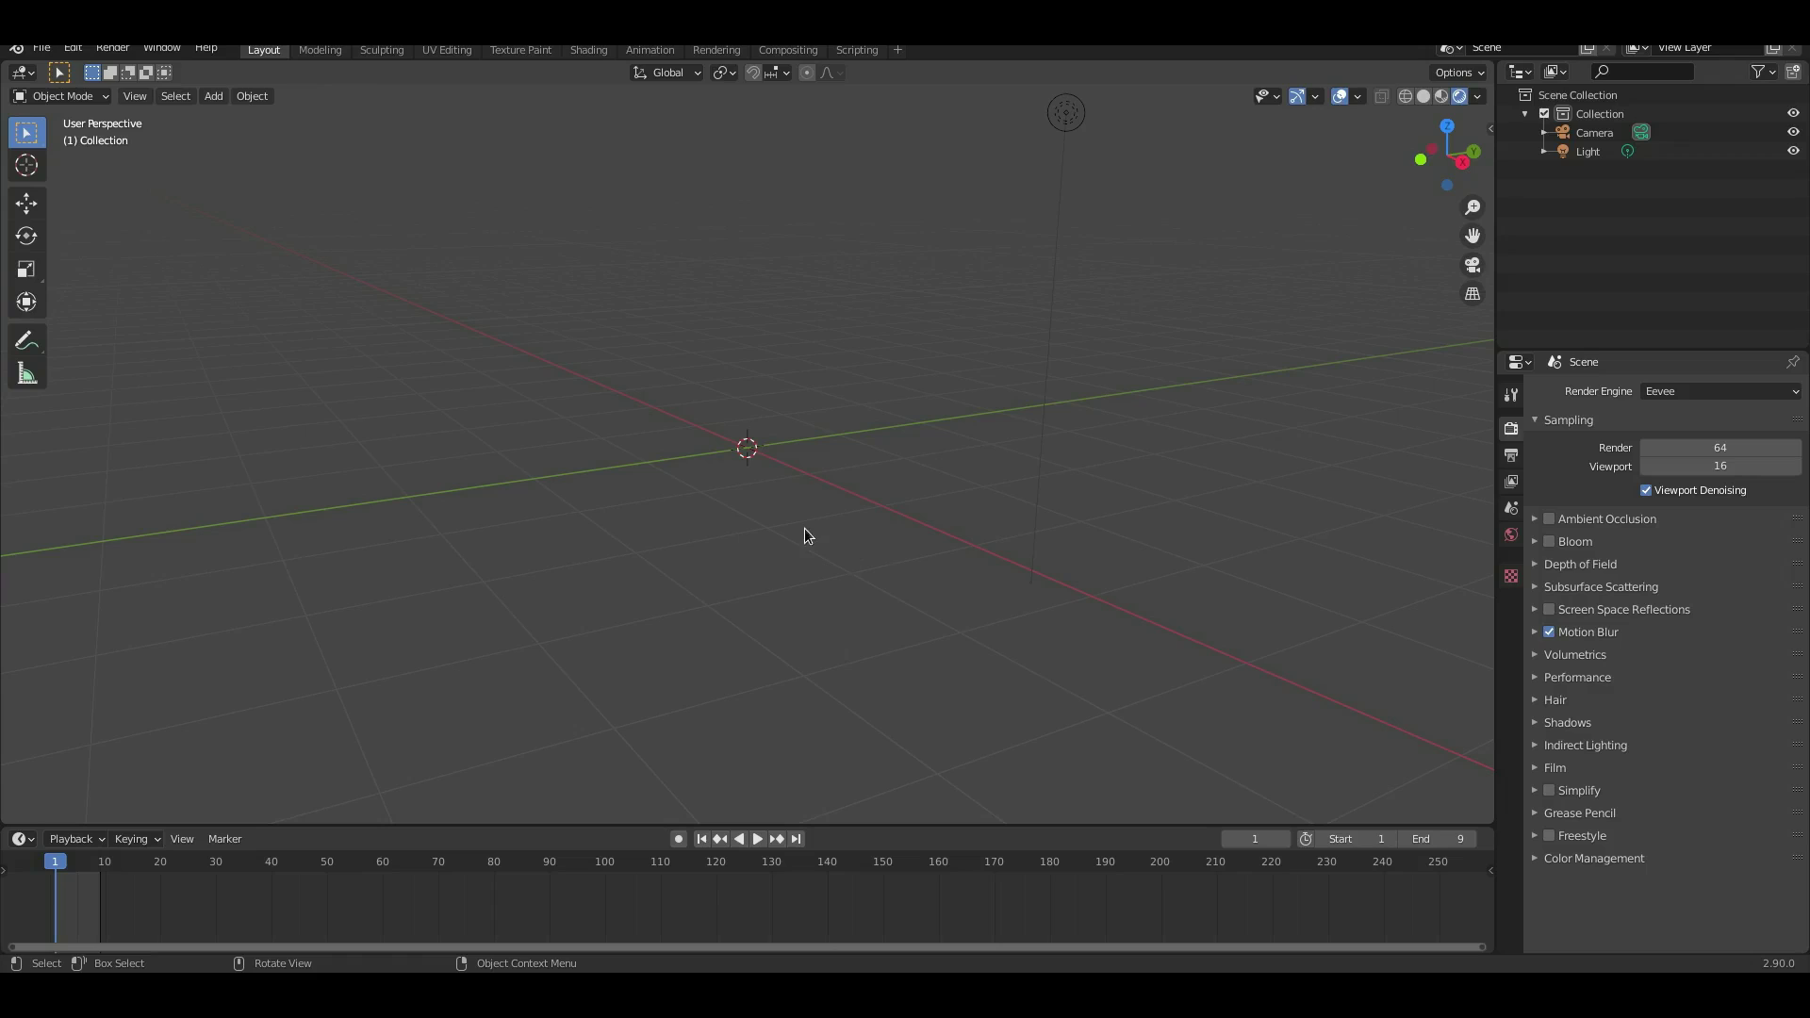
# - Add a cube mesh and switch it into Edit Mode
pyautogui.hotkey('shift', 'a')
pyautogui.moveTo(698, 358)
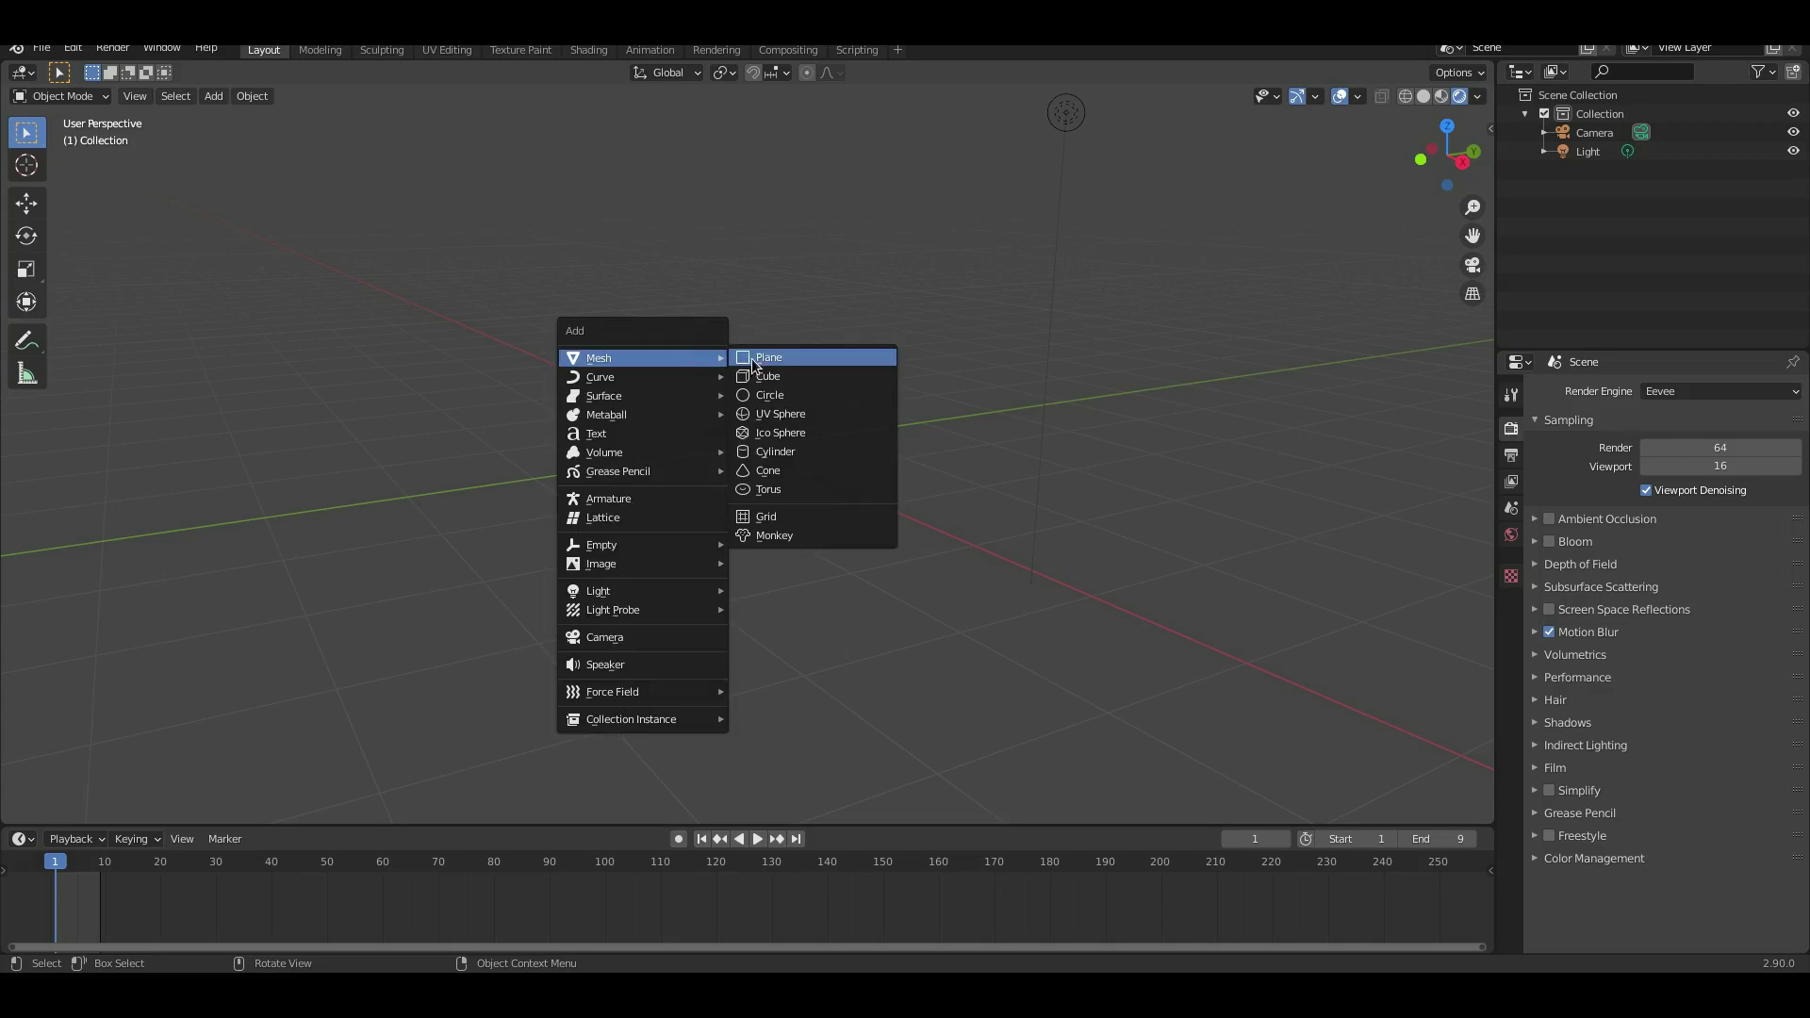
pyautogui.click(771, 377)
pyautogui.click(771, 377)
pyautogui.press('Tab')
# - Switch to face selection and select the cube's top face
pyautogui.scroll(2, 772, 377)
pyautogui.moveTo(772, 376); pyautogui.dragTo(619, 412, button='middle')
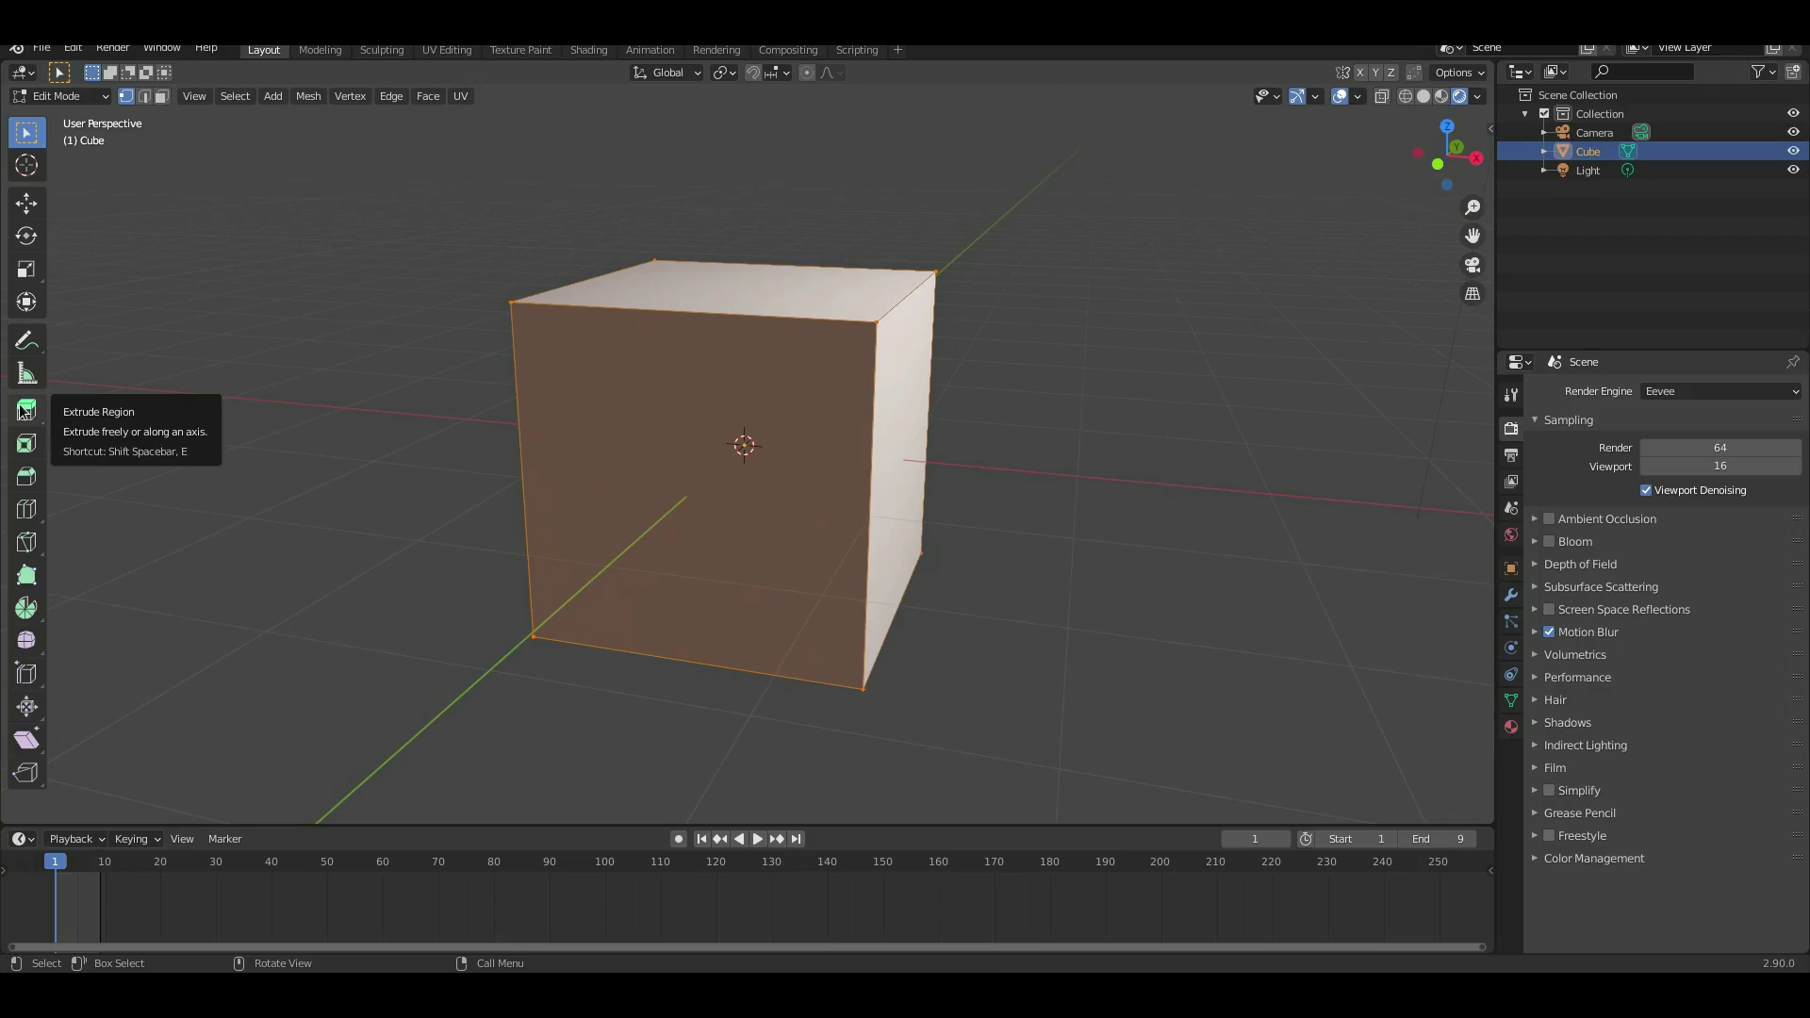
pyautogui.moveTo(848, 400); pyautogui.dragTo(856, 315, button='middle')
pyautogui.hotkey('alt', 'a')
pyautogui.moveTo(926, 385); pyautogui.dragTo(387, 214, button='middle')
pyautogui.click(144, 96)
pyautogui.moveTo(635, 331); pyautogui.dragTo(808, 393, button='middle')
pyautogui.press('3')
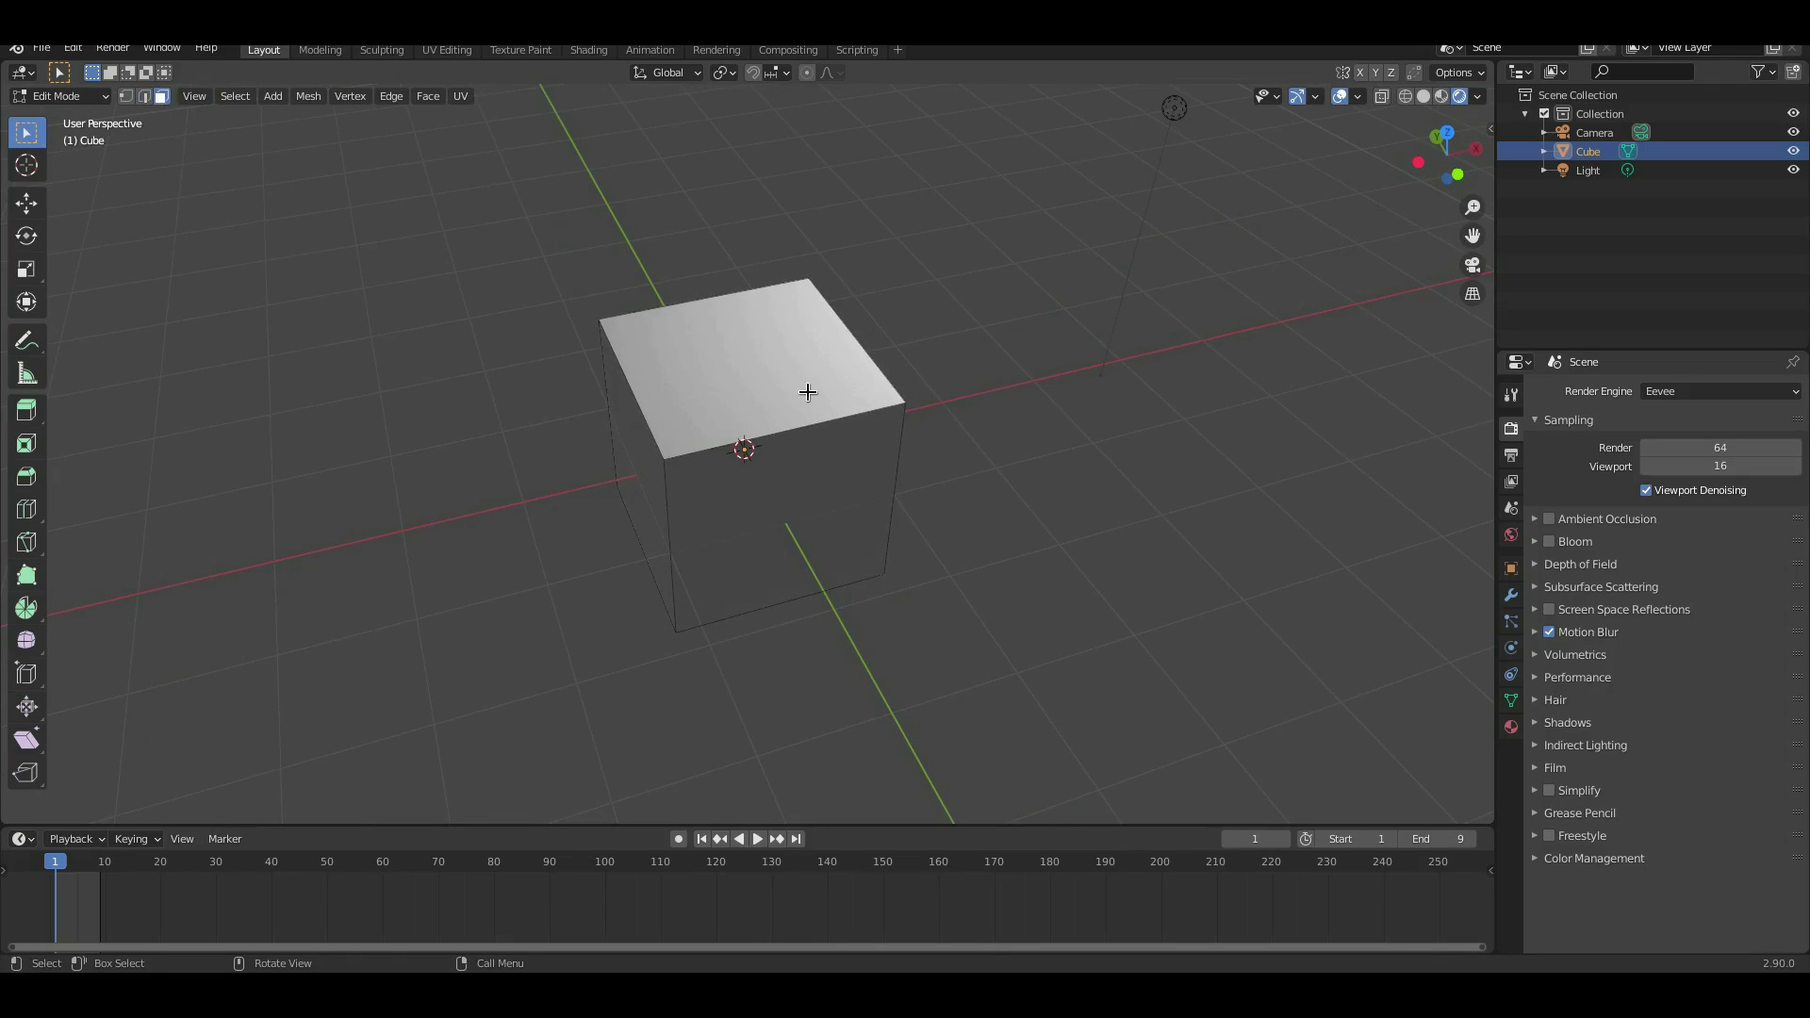
pyautogui.click(808, 392)
# - Inset the top face and extrude it downward into a well, then leave Edit Mode
pyautogui.scroll(3, 849, 396)
pyautogui.press('i')
pyautogui.click(1171, 387)
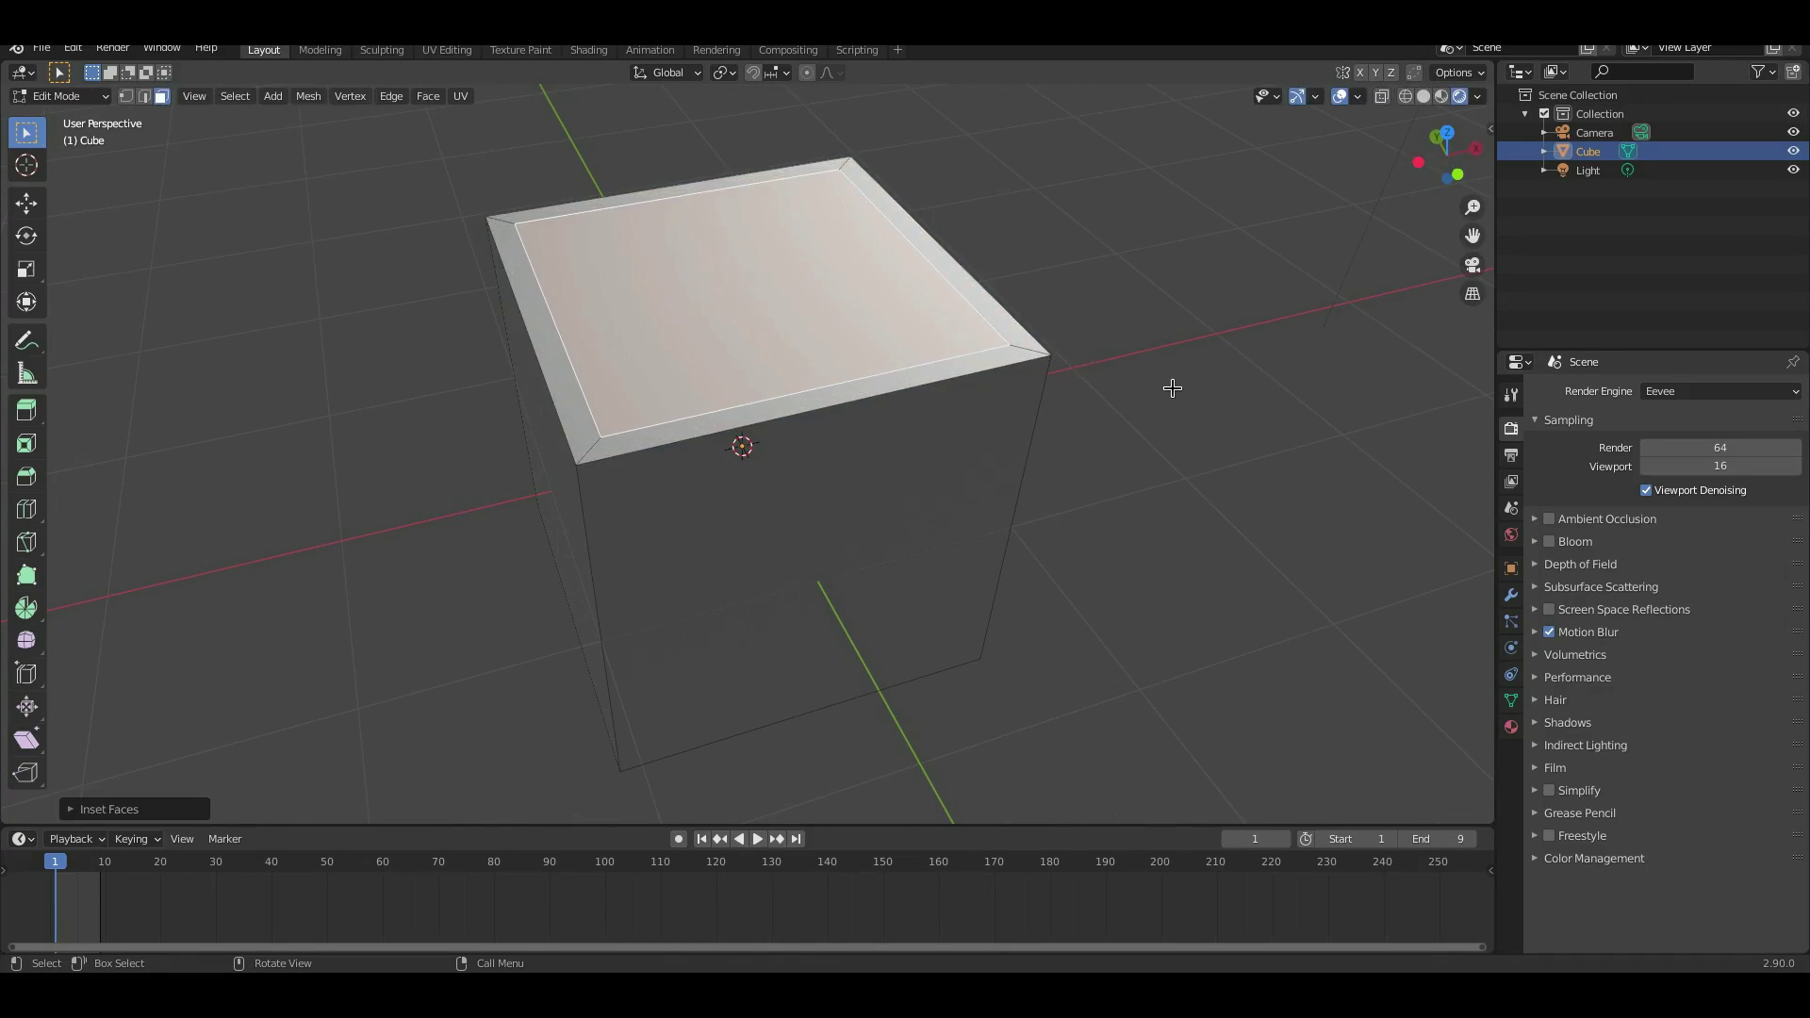
pyautogui.press('e')
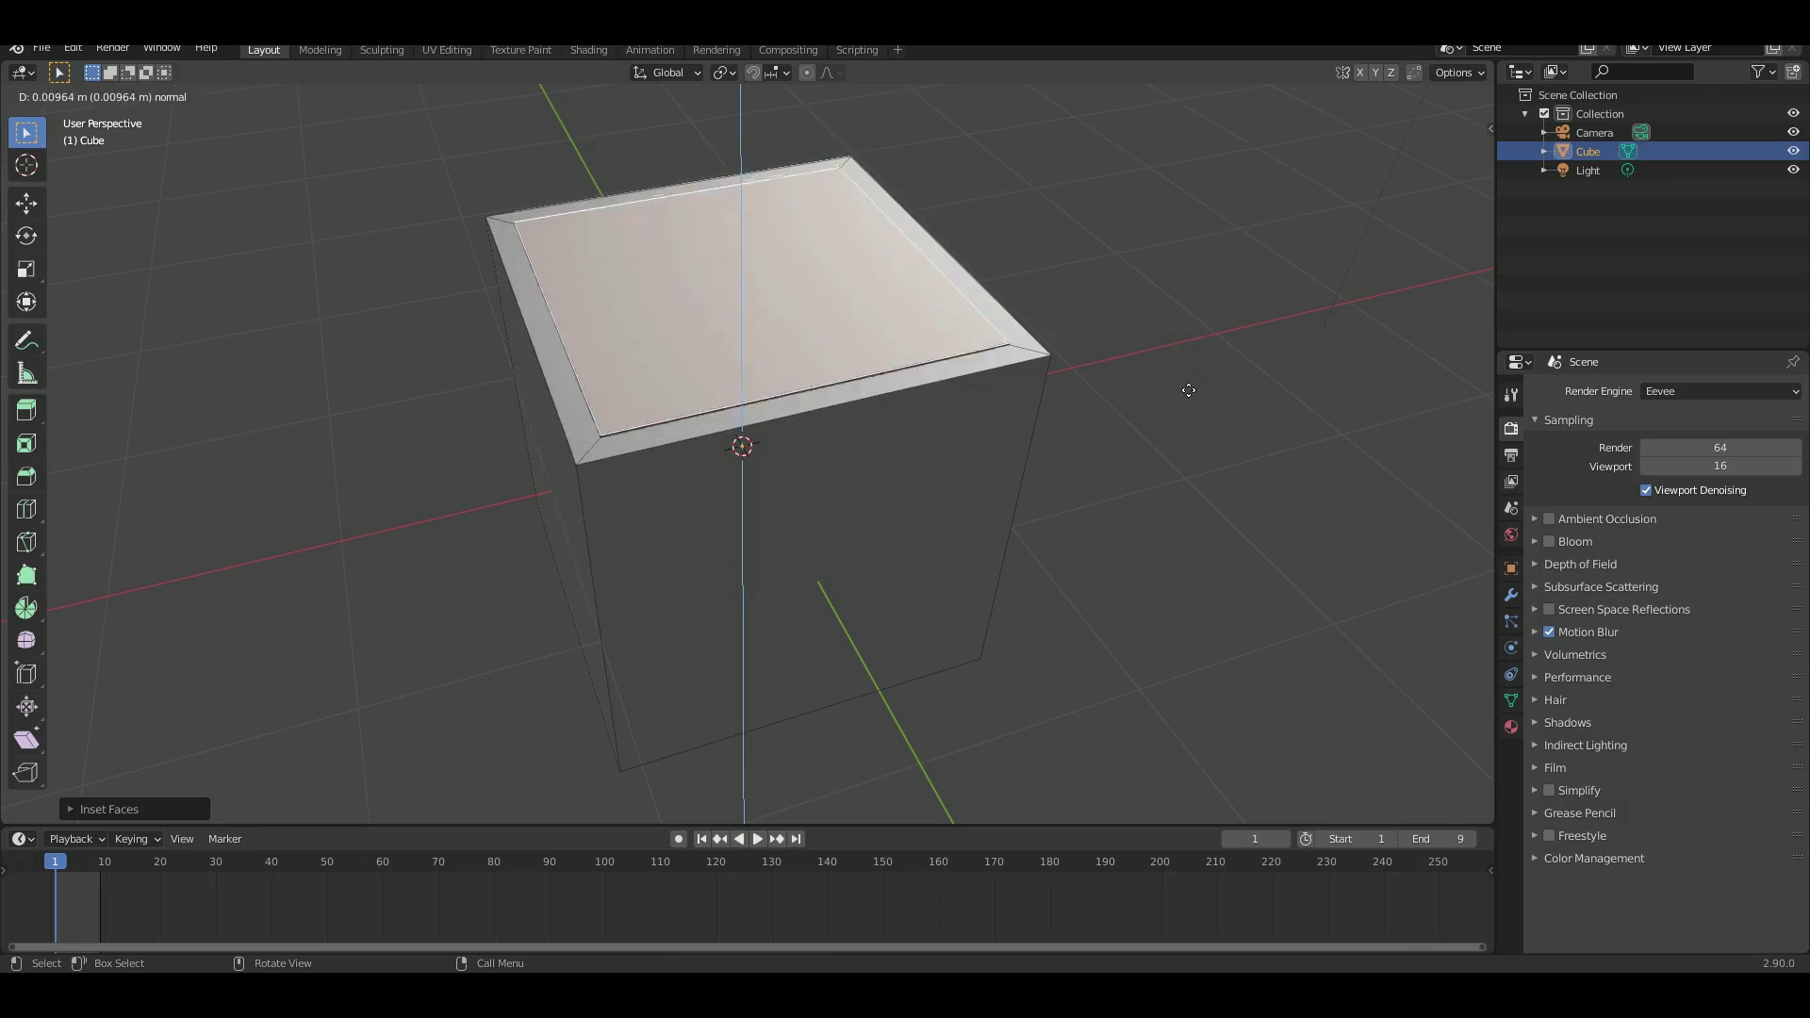
pyautogui.click(1184, 415)
pyautogui.press('Tab')
# - Preview the cube in rendered shading, delete it, and expand the Color Management settings
pyautogui.press('z')
pyautogui.moveTo(1060, 447); pyautogui.dragTo(700, 386, button='middle')
pyautogui.press('Delete')
pyautogui.moveTo(744, 493); pyautogui.dragTo(1181, 469, button='middle')
pyautogui.click(1538, 858)
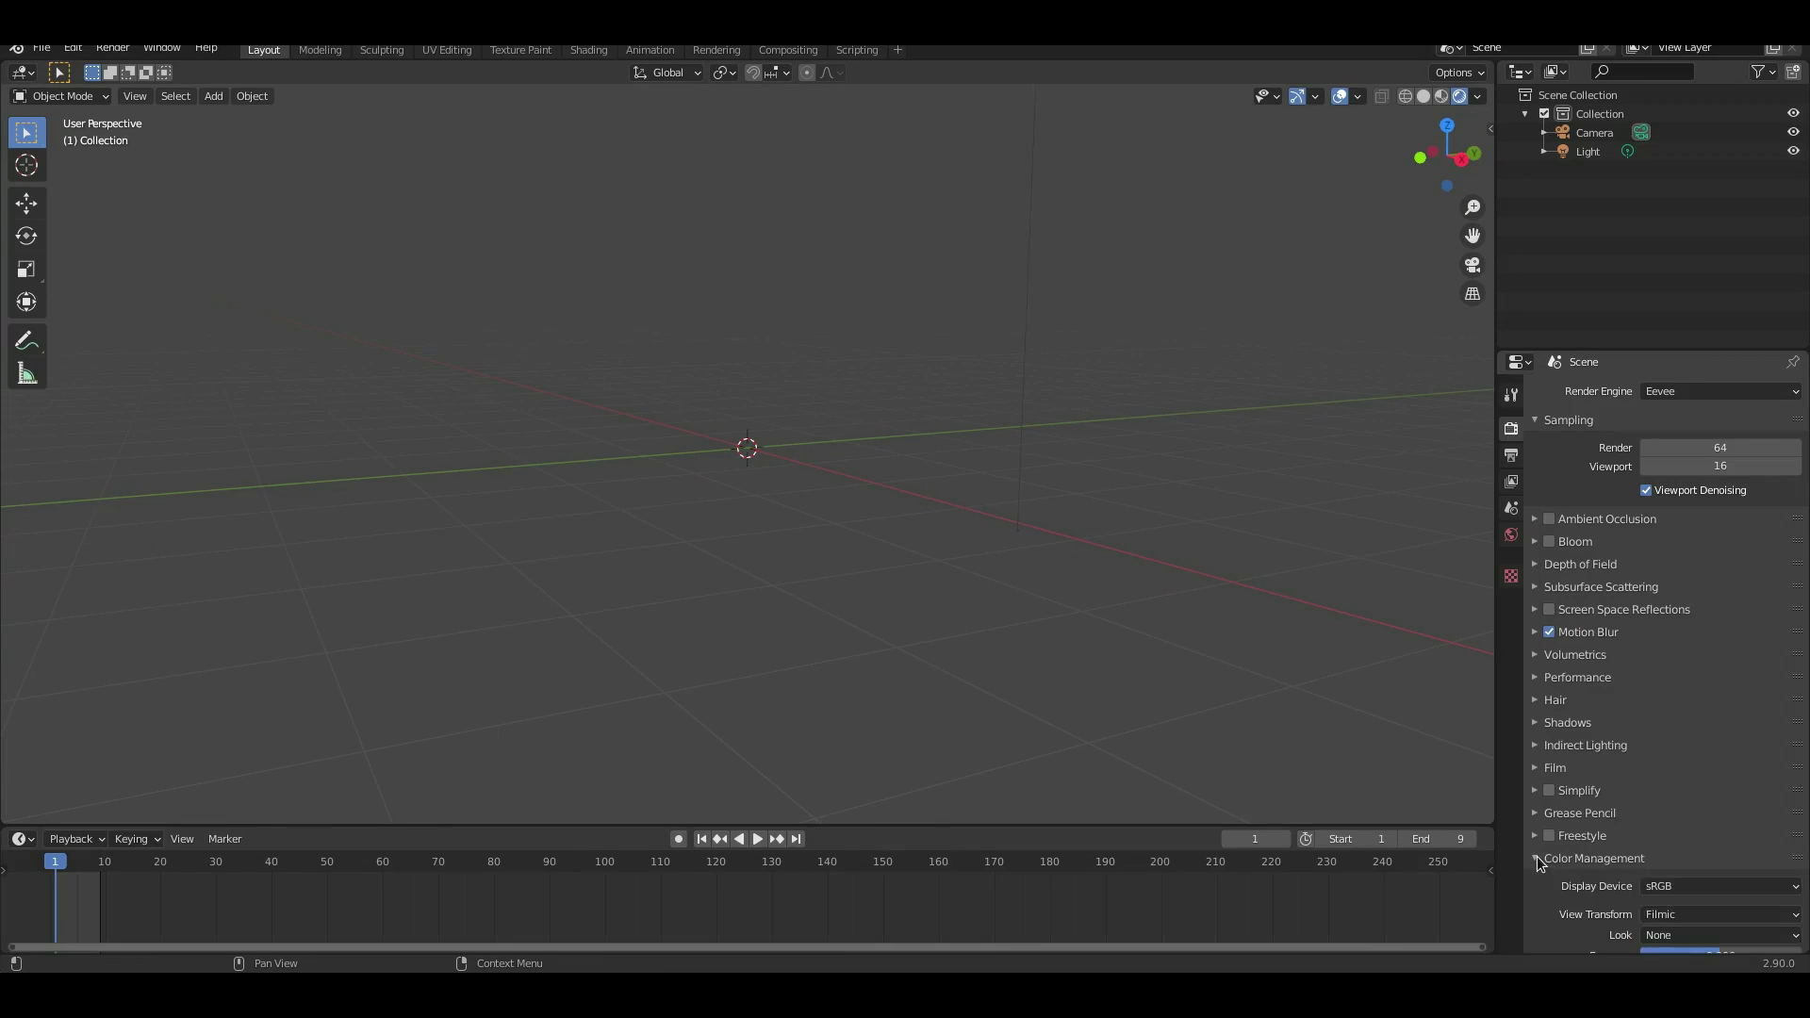
pyautogui.scroll(-2, 1542, 830)
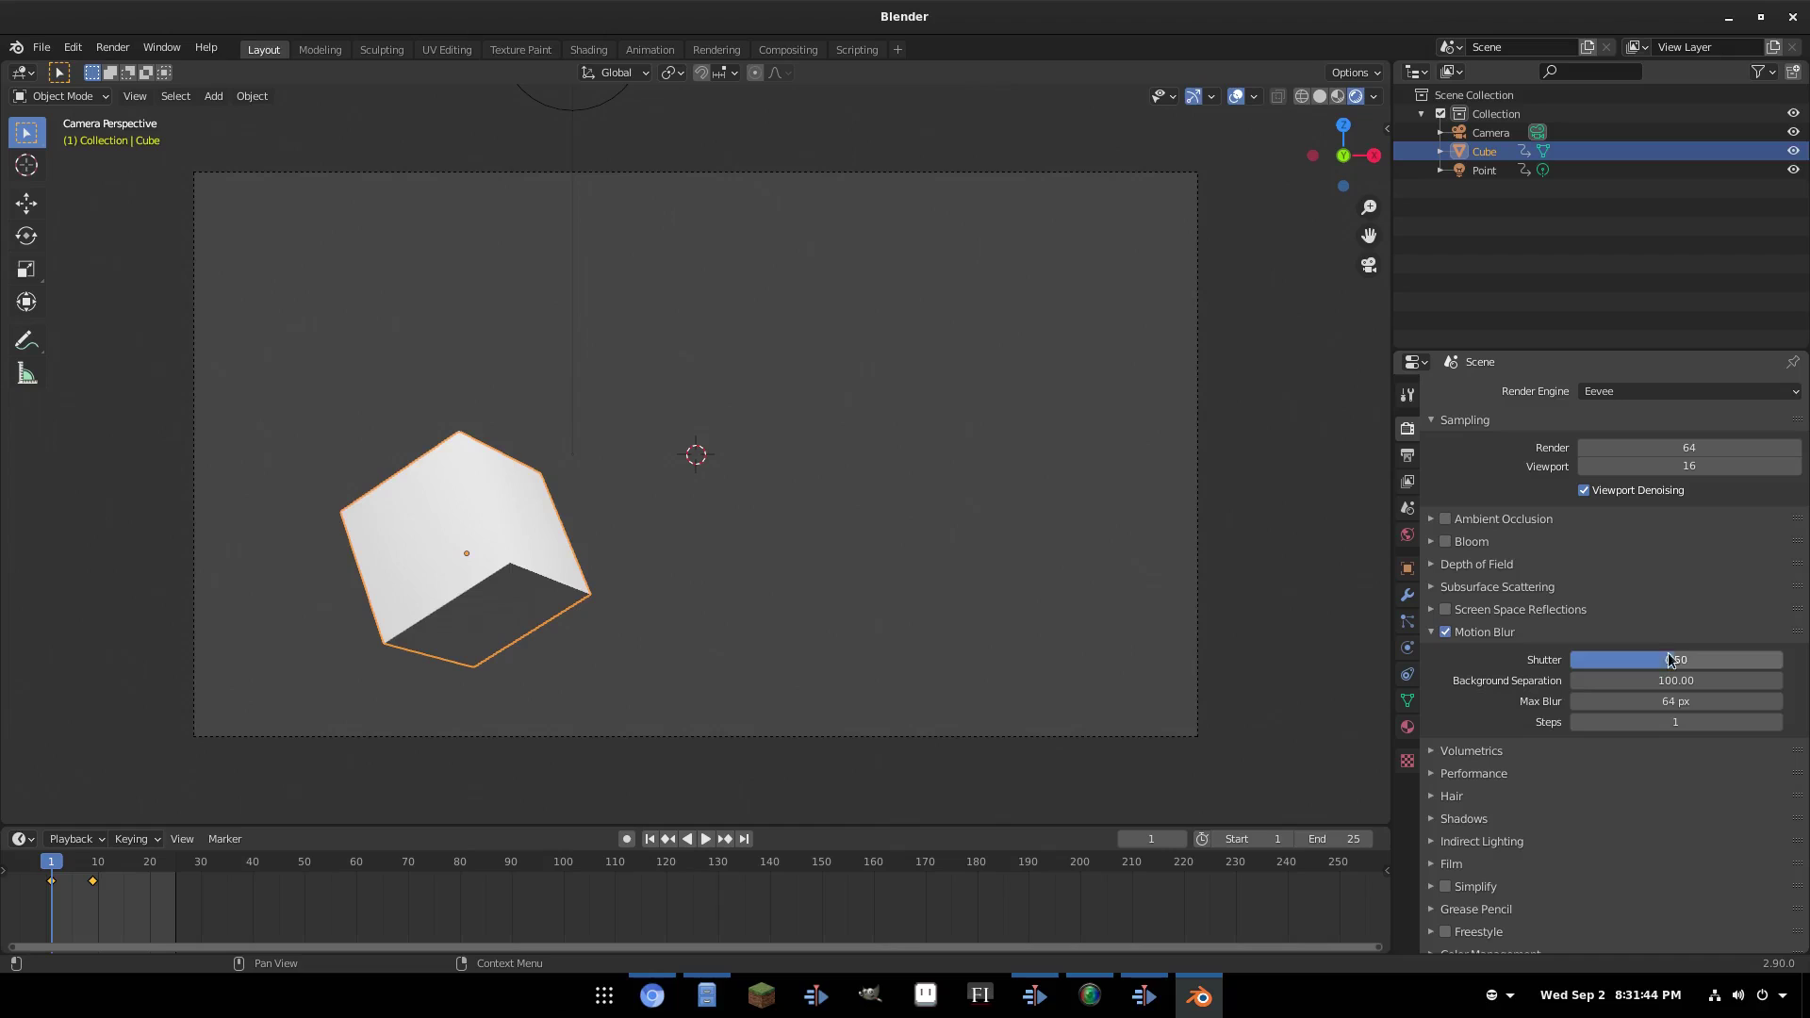
# - Set the motion blur shutter to 0.14 and render the animation from the Render menu
pyautogui.click(1667, 653)
pyautogui.write('0.14')
pyautogui.press('Return')
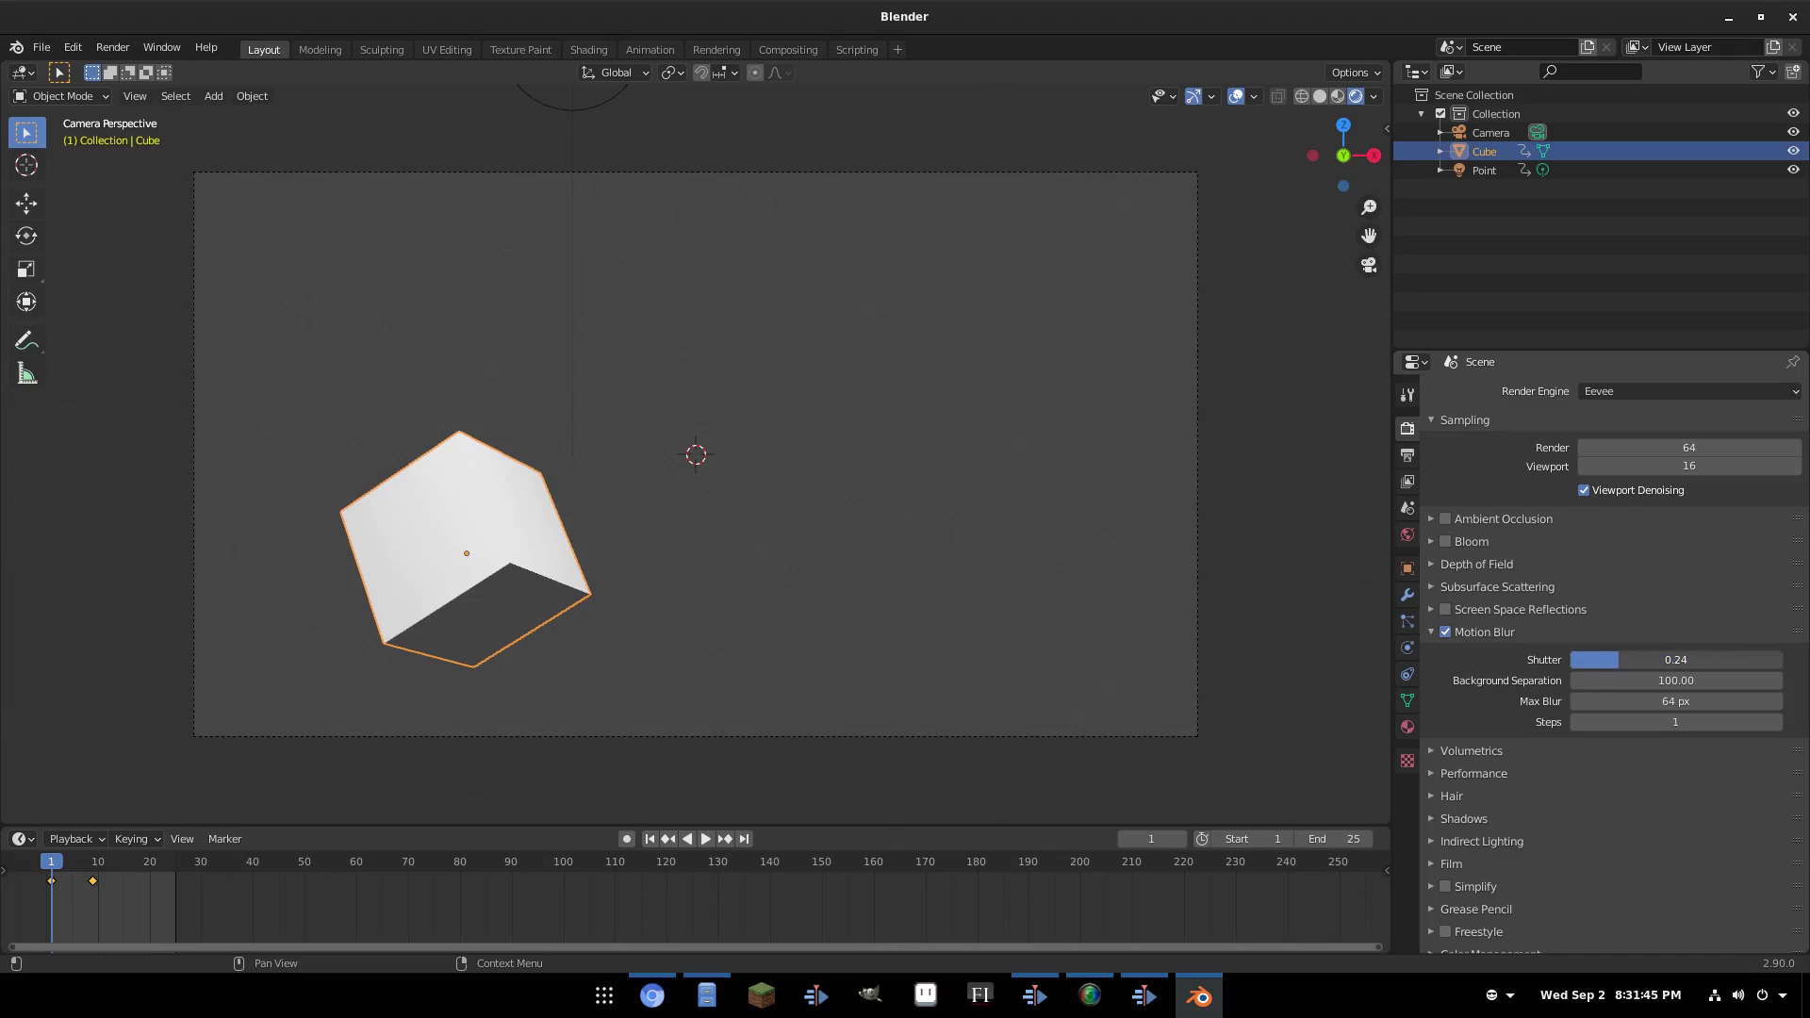
pyautogui.click(112, 47)
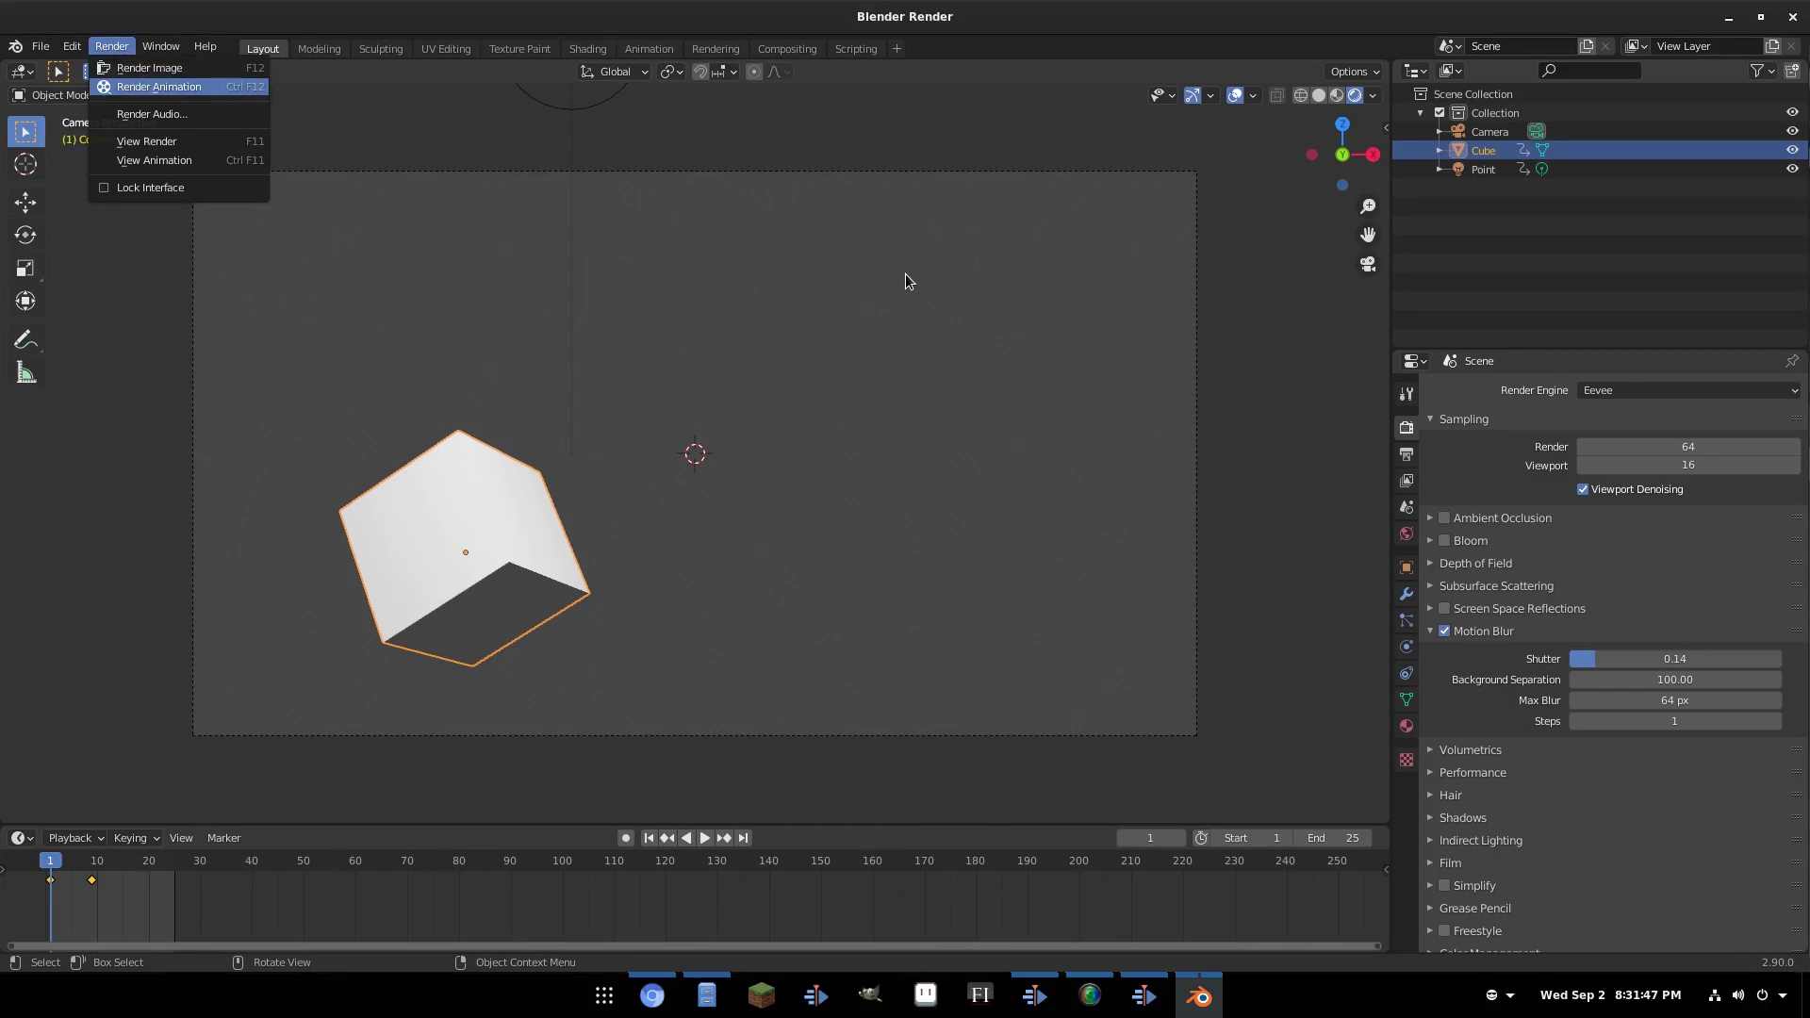
pyautogui.press('Return')
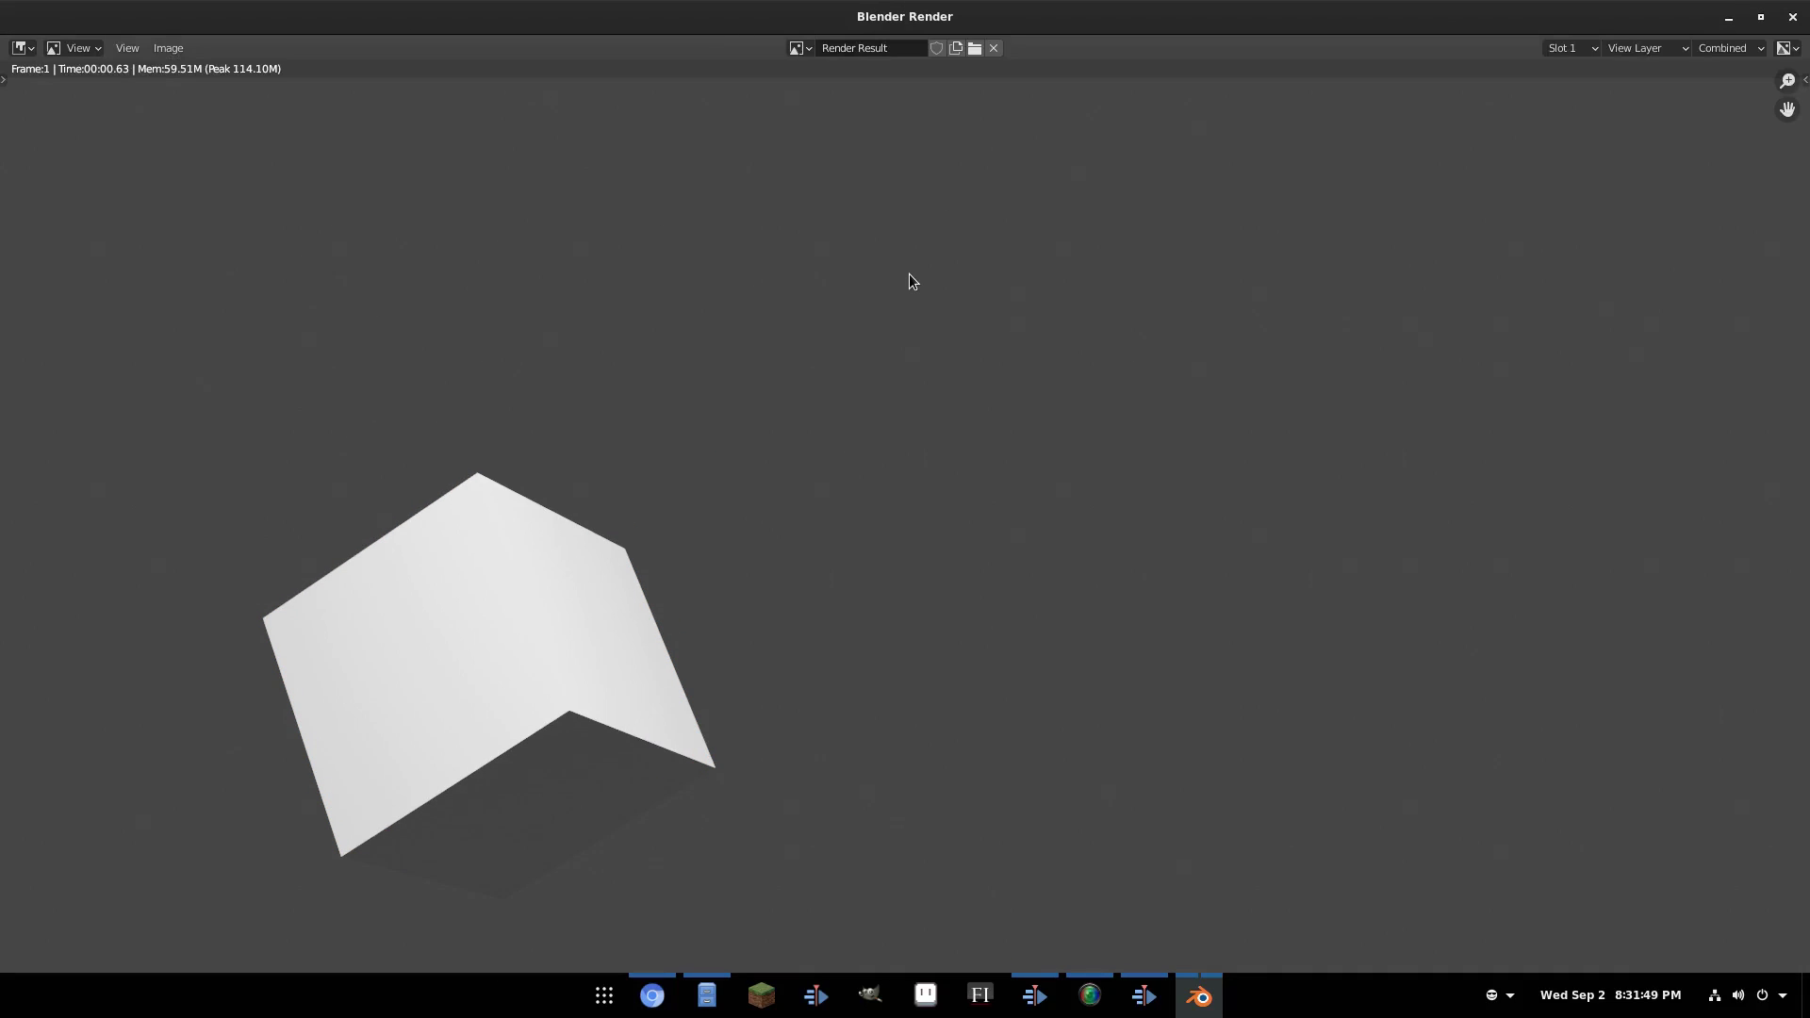